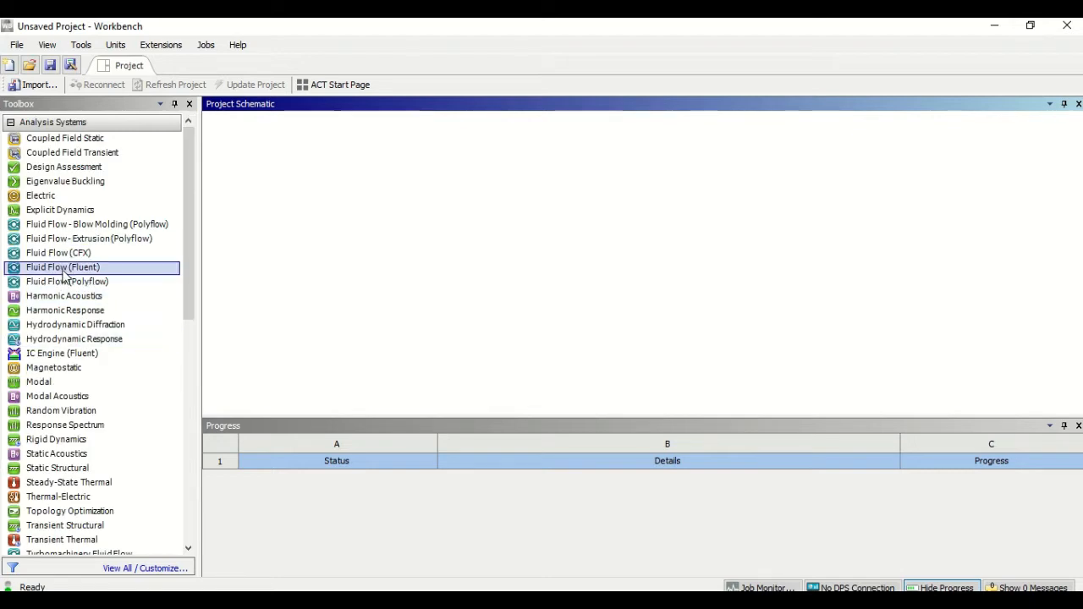
Add a Fluid Flow (Fluent) analysis system to the project and import ejemplo_VK_metodos.agdb as its geometry.
left_click_drag(63, 273, 271, 186)
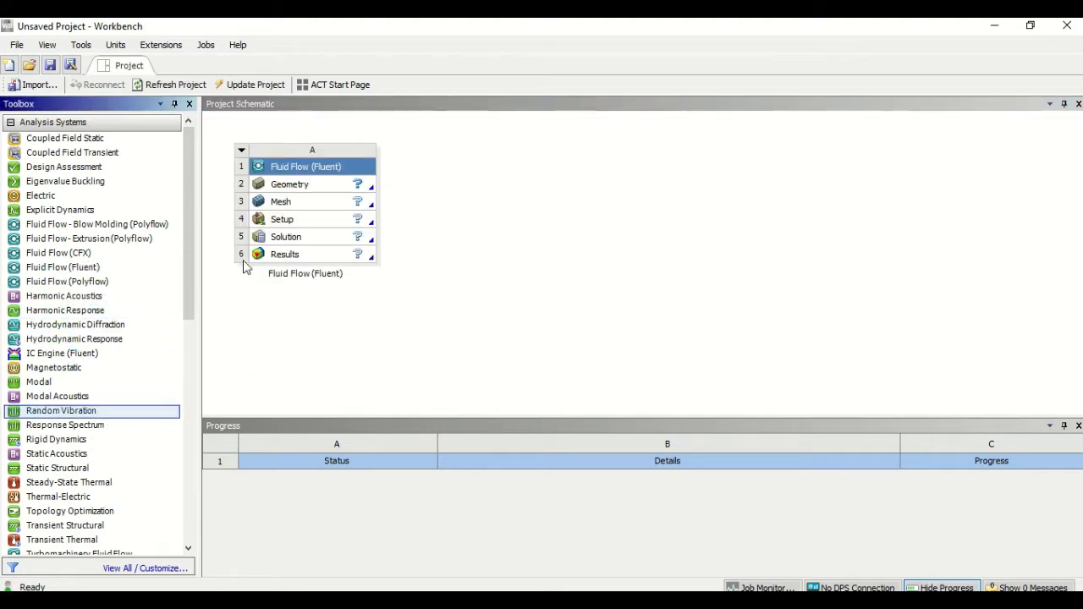
left_click(331, 194)
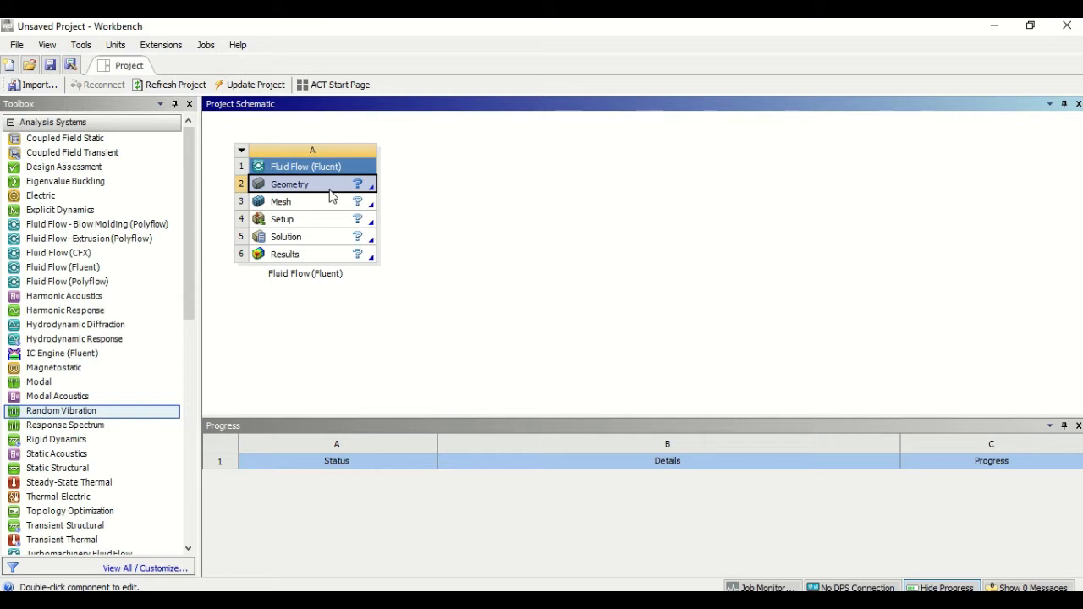
right_click(330, 194)
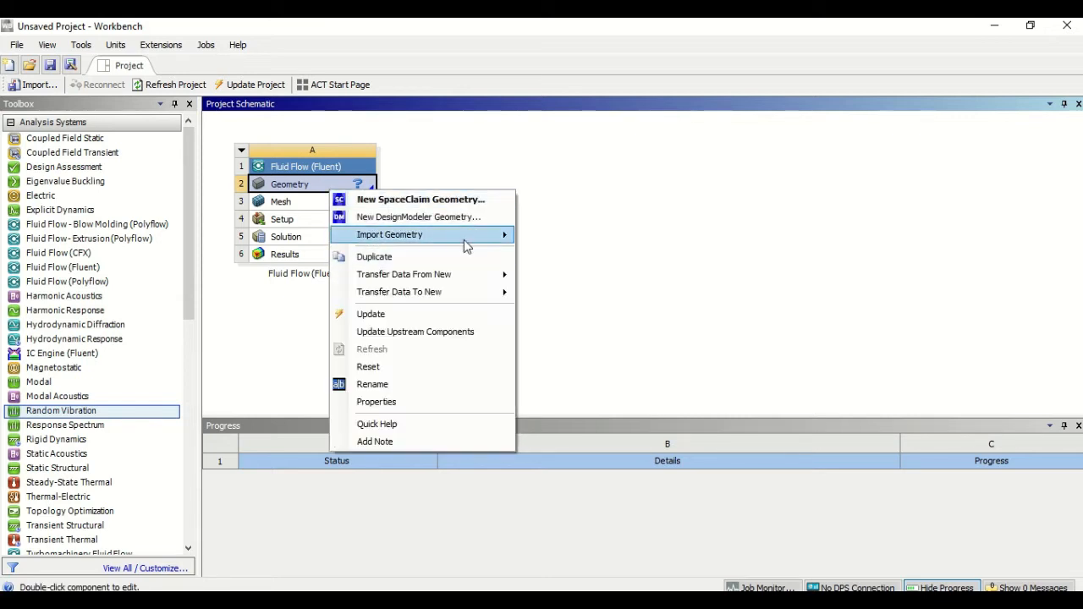
mouse_move(467, 240)
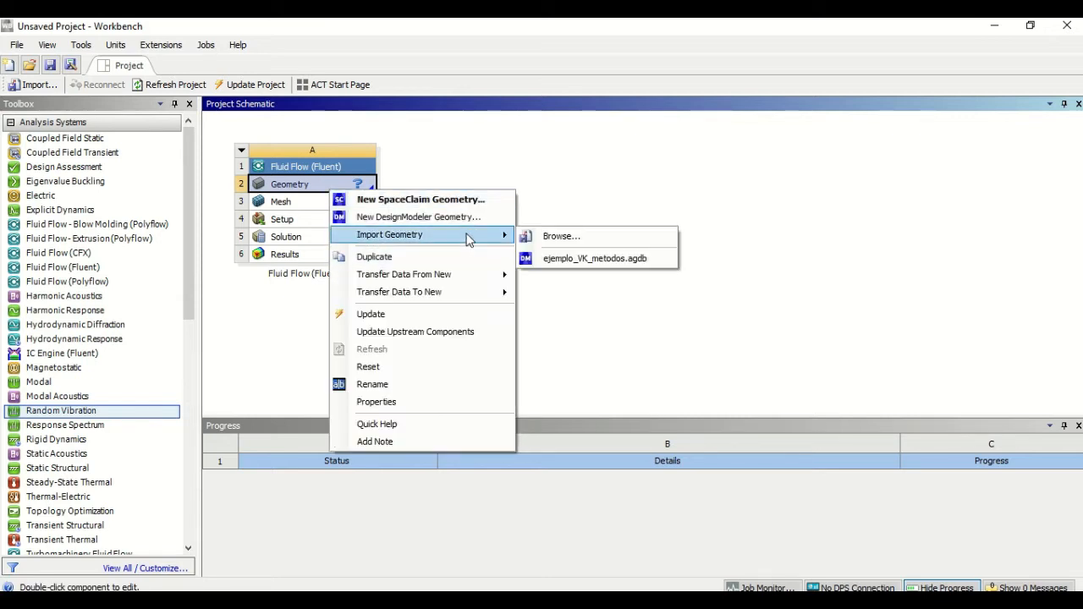
left_click(580, 260)
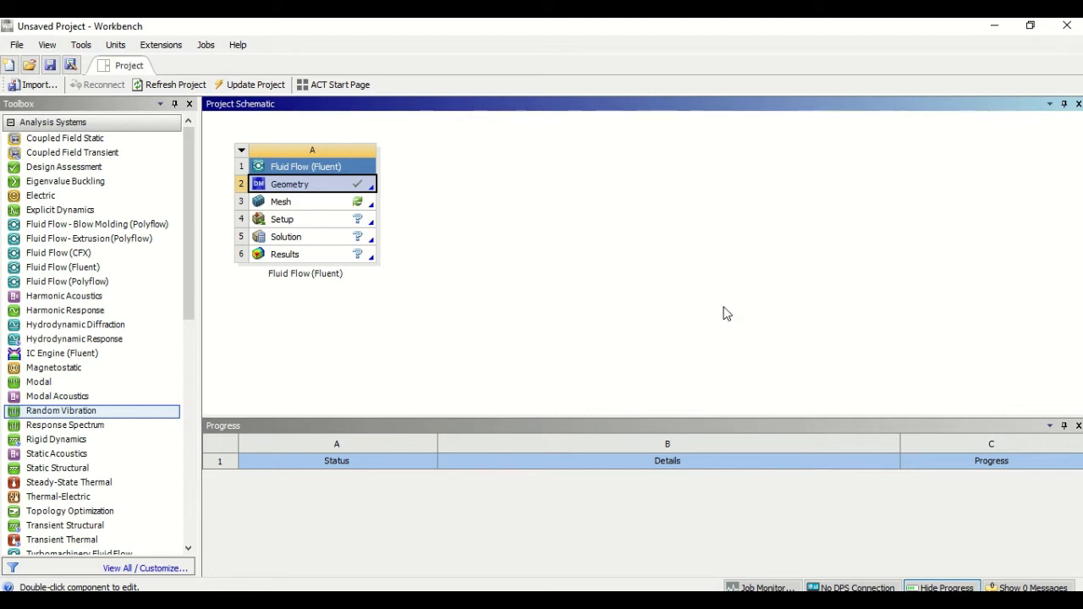
Open the imported geometry in DesignModeler, generate it, and return to Workbench.
right_click(311, 188)
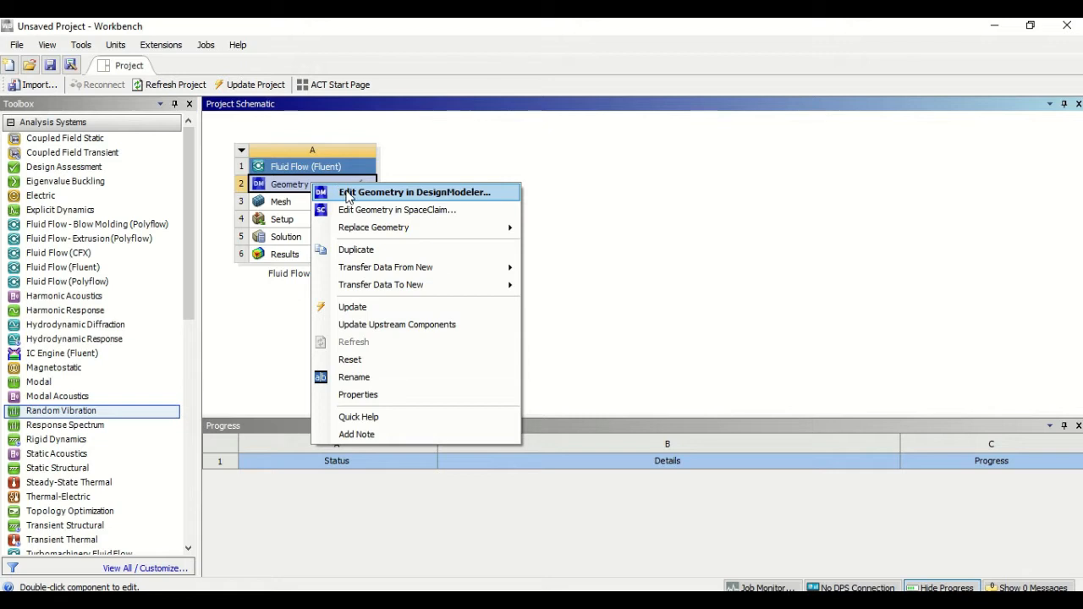
left_click(343, 193)
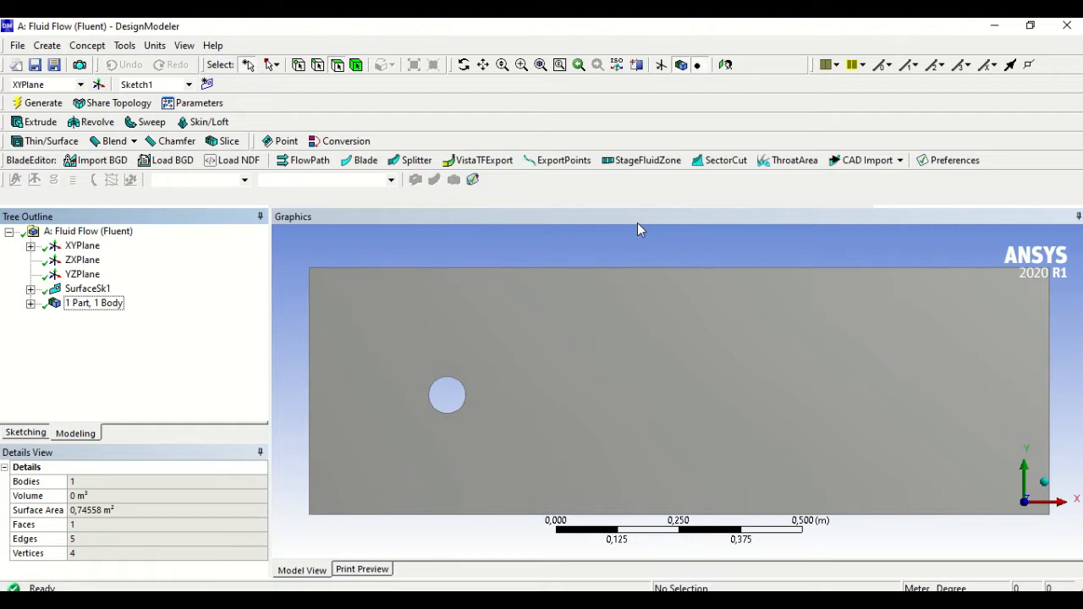
left_click(43, 103)
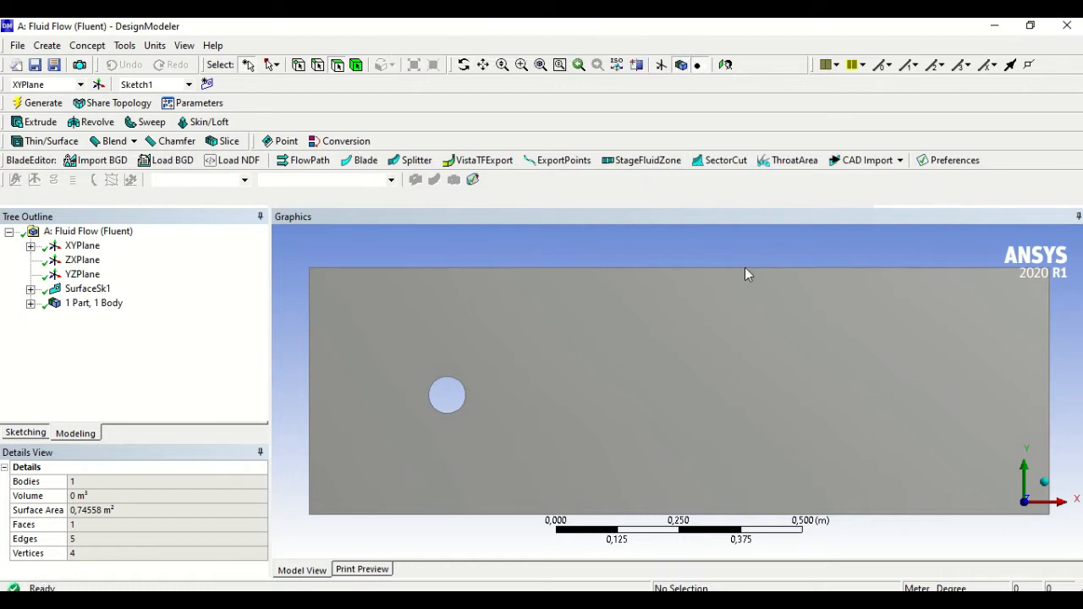
key("alt+Tab")
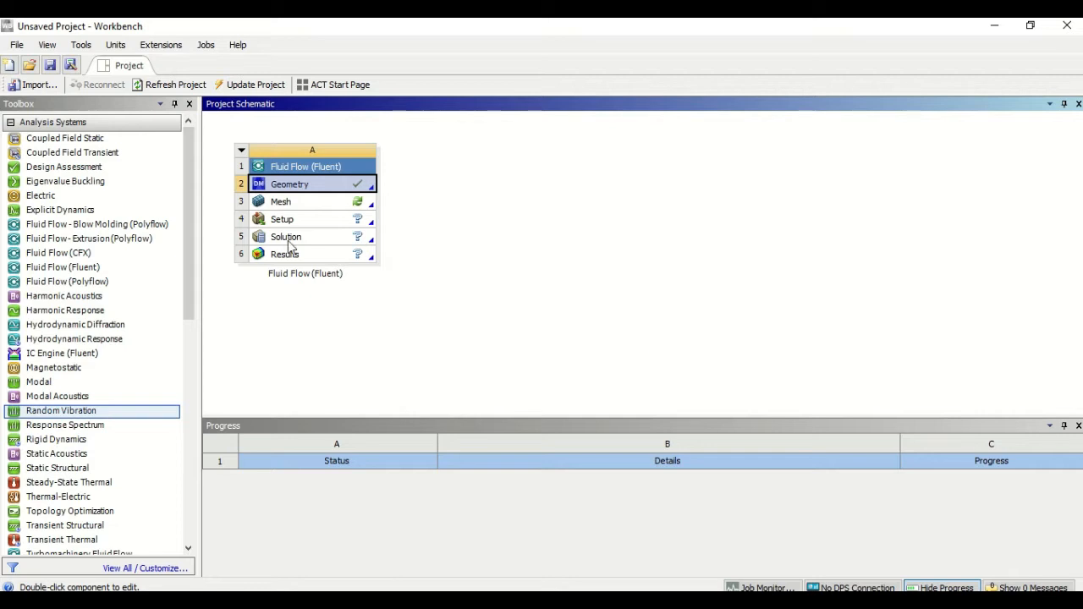
Save the project as Vortex Von Karman inside a new desktop folder named Vortex Von Karman.
left_click(71, 66)
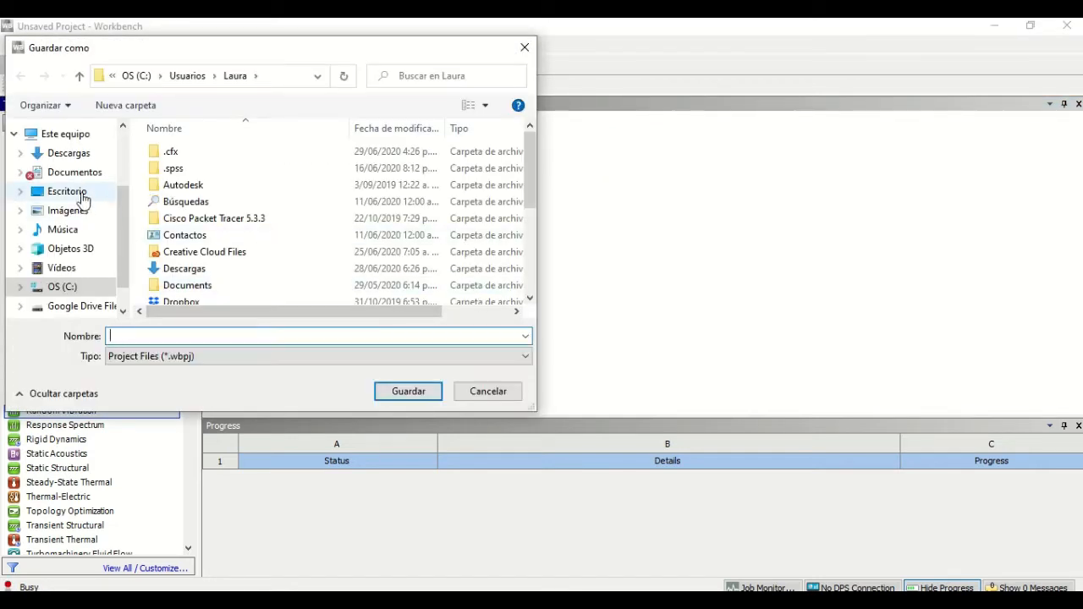
left_click(78, 195)
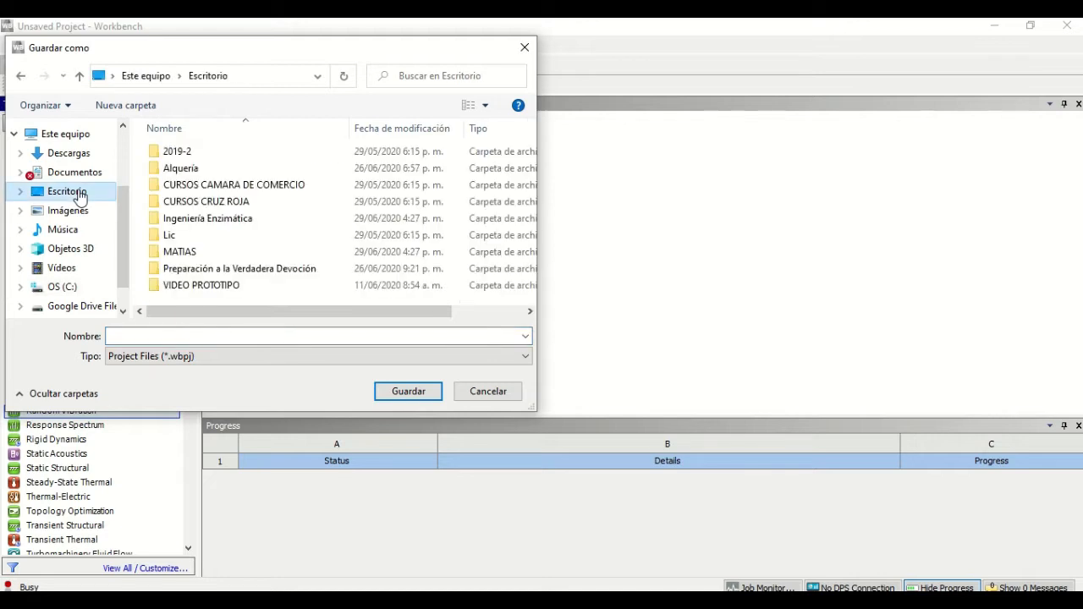
left_click(213, 334)
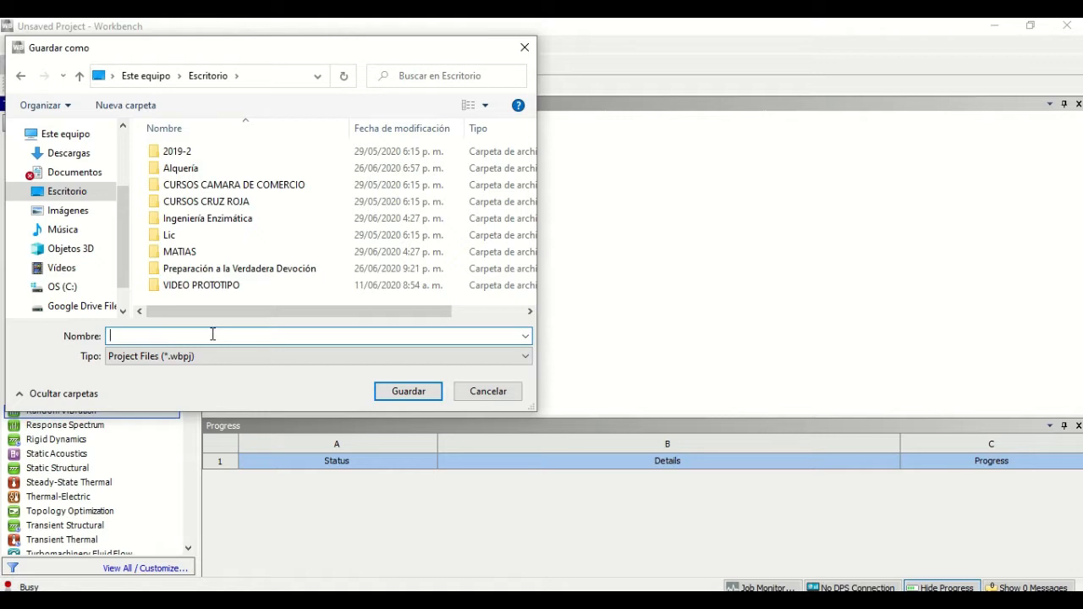
type("Vortex Von Karman")
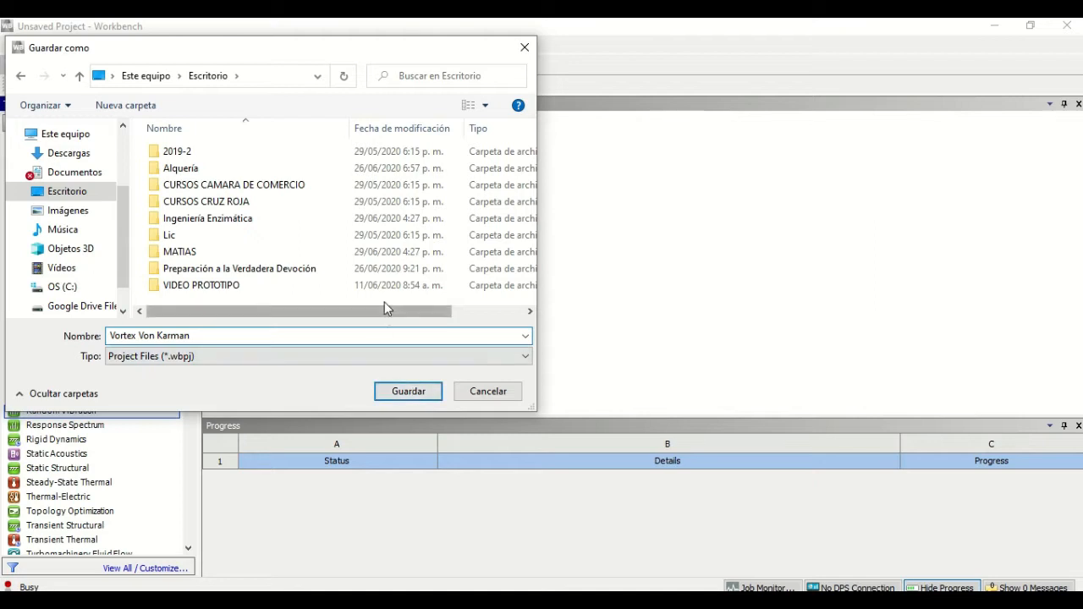
right_click(304, 297)
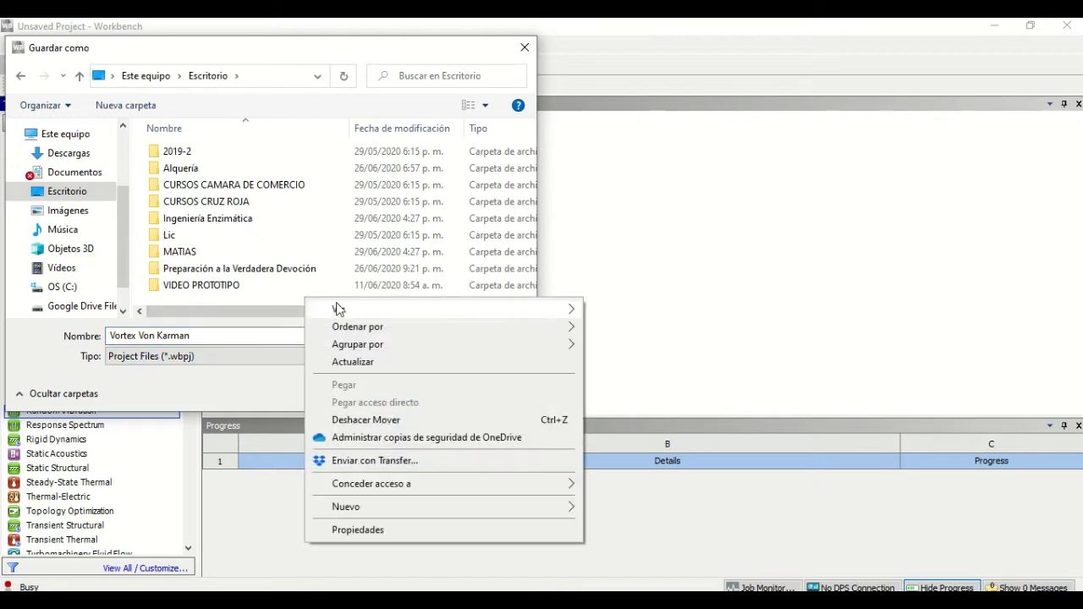
mouse_move(446, 514)
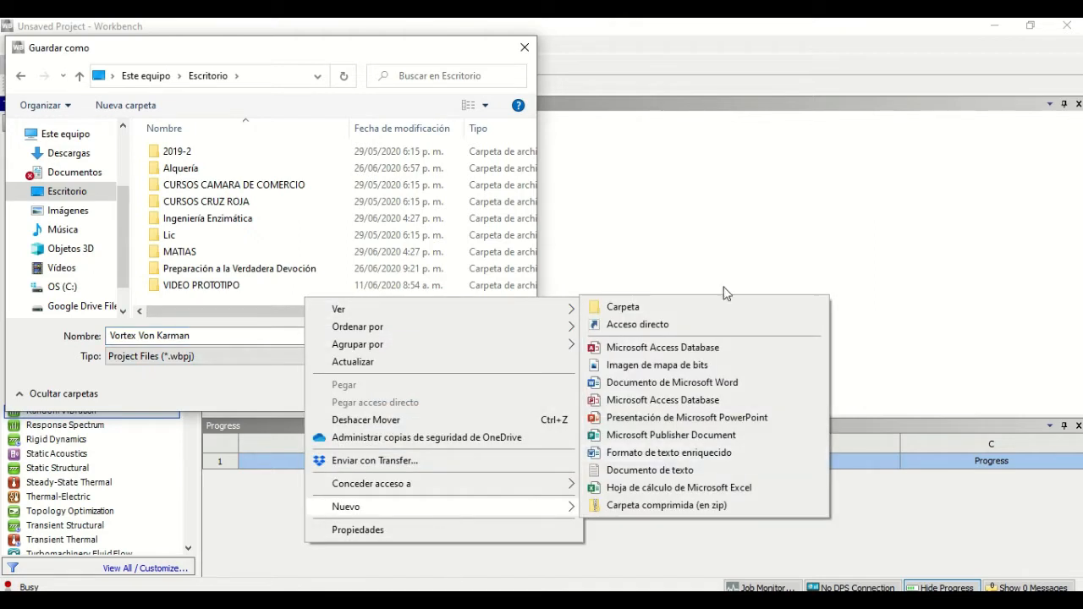
left_click(624, 307)
type("V")
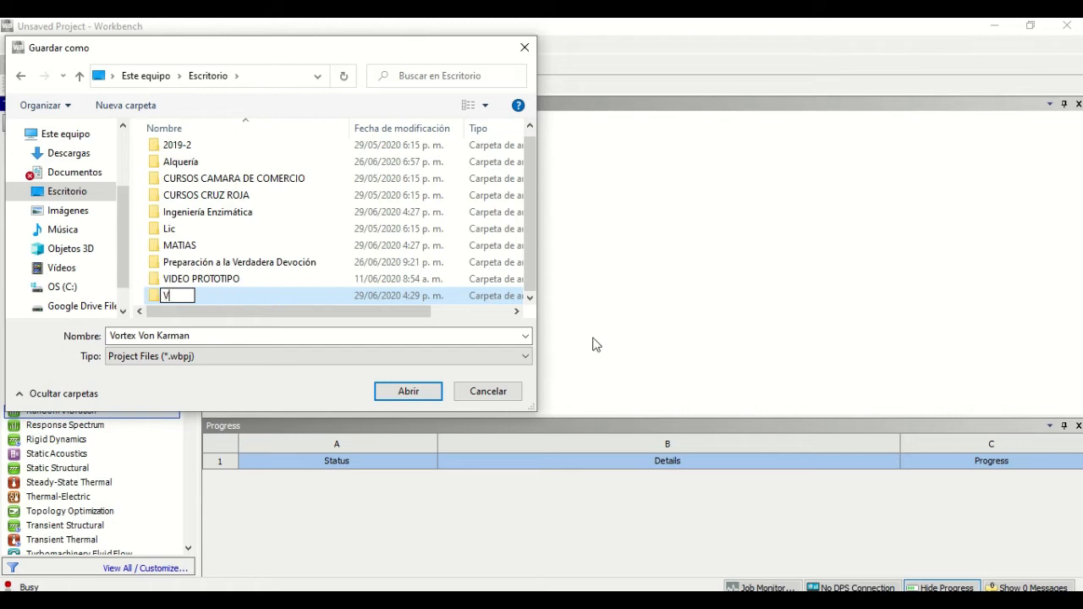
type("ortex Von Karman")
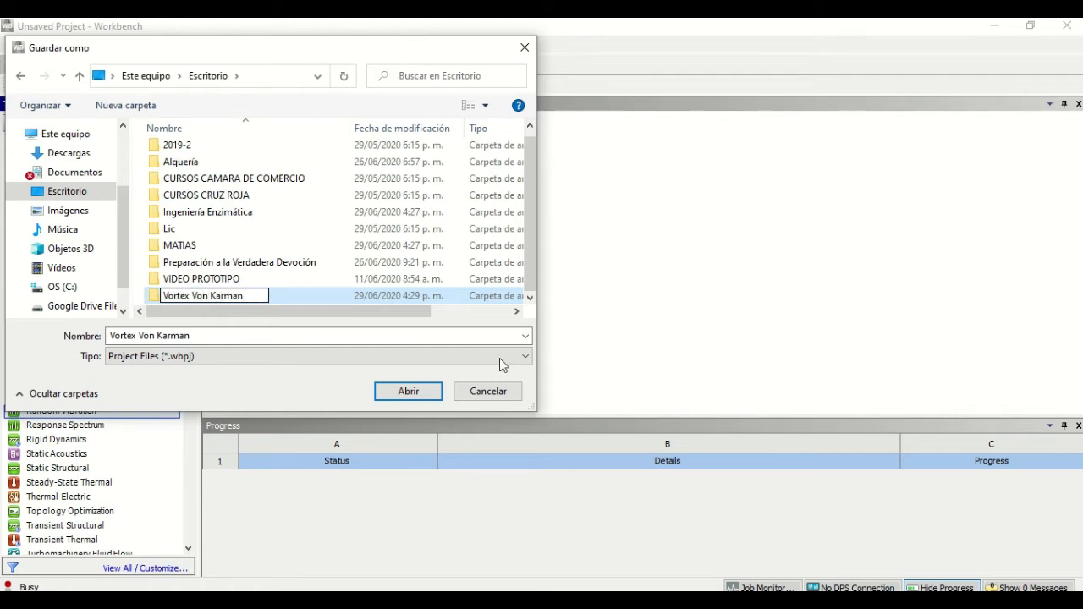
double_click(390, 297)
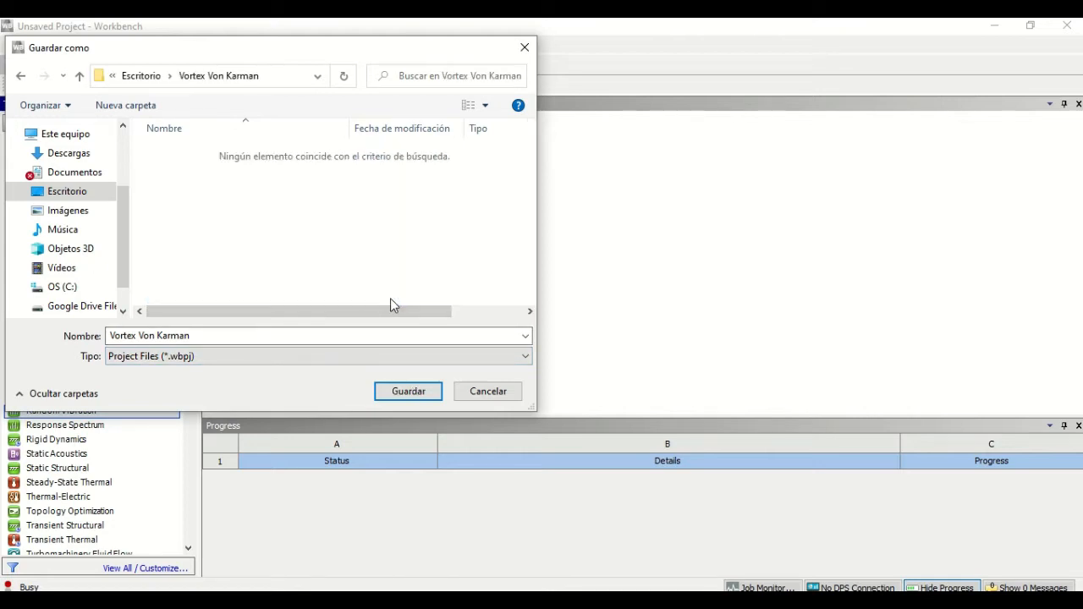
left_click(408, 392)
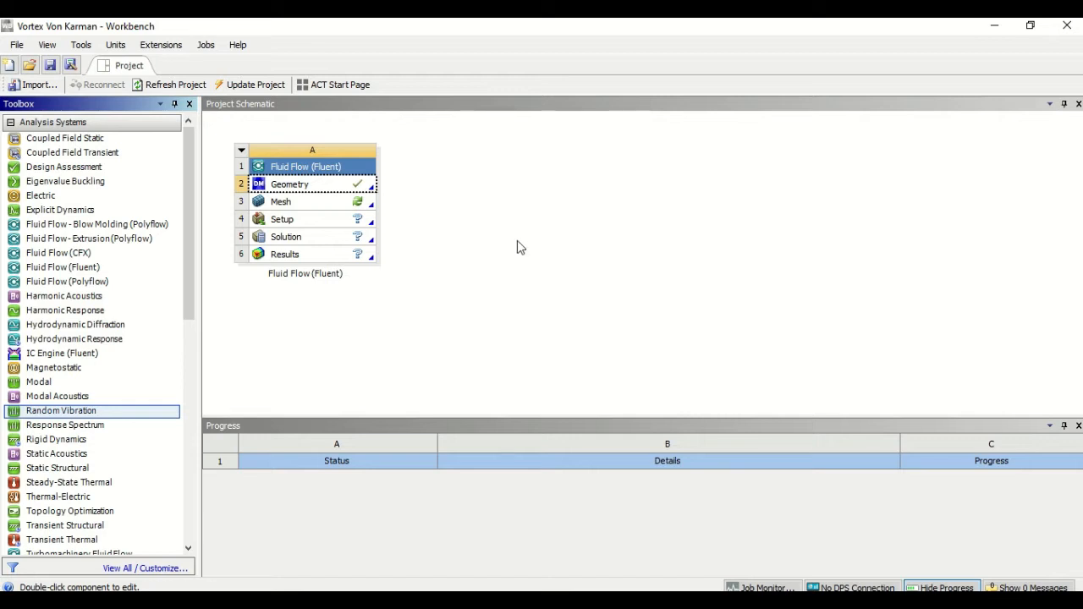
Update the Mesh component of the Fluent system and open it for editing in Meshing.
left_click(302, 205)
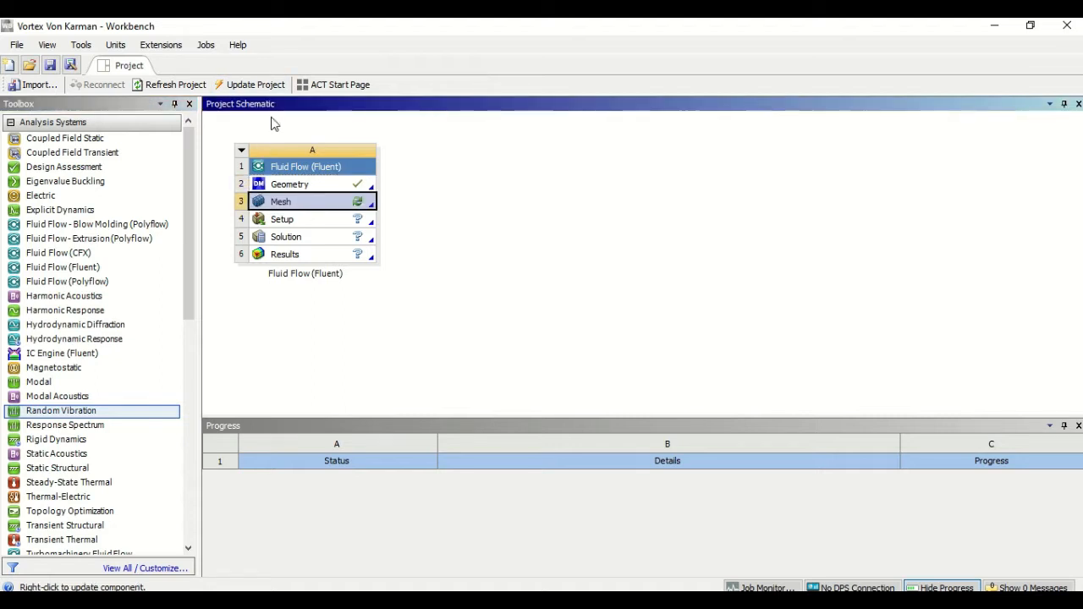
right_click(304, 205)
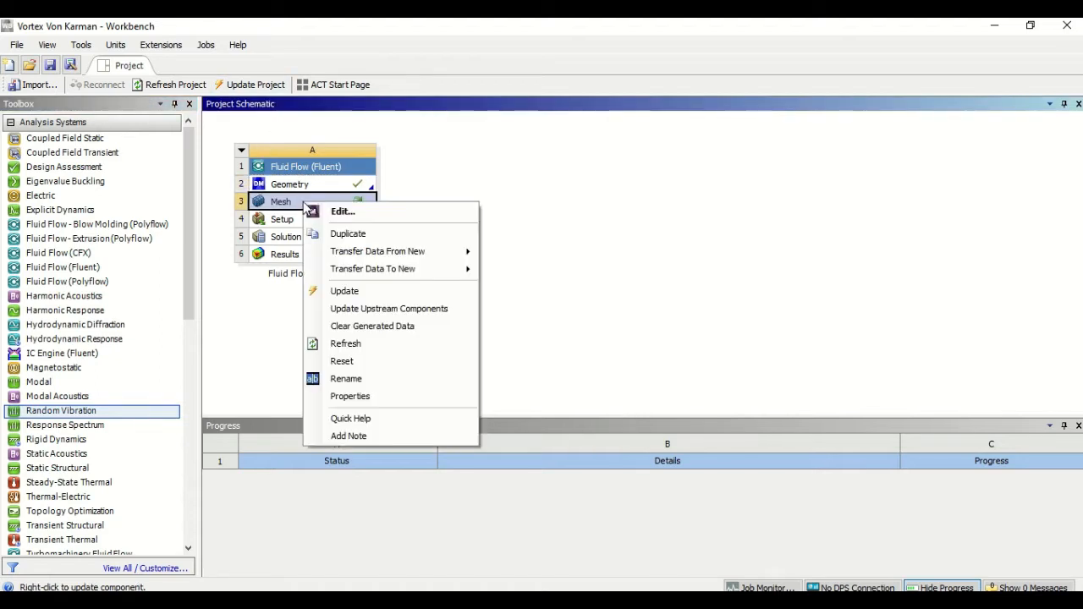
left_click(345, 293)
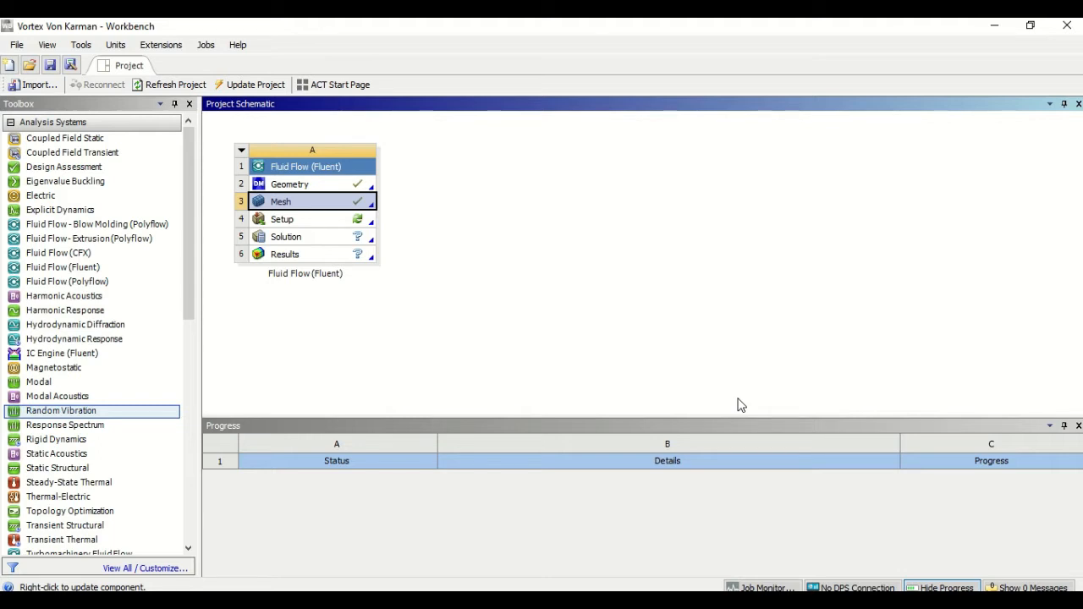
right_click(332, 208)
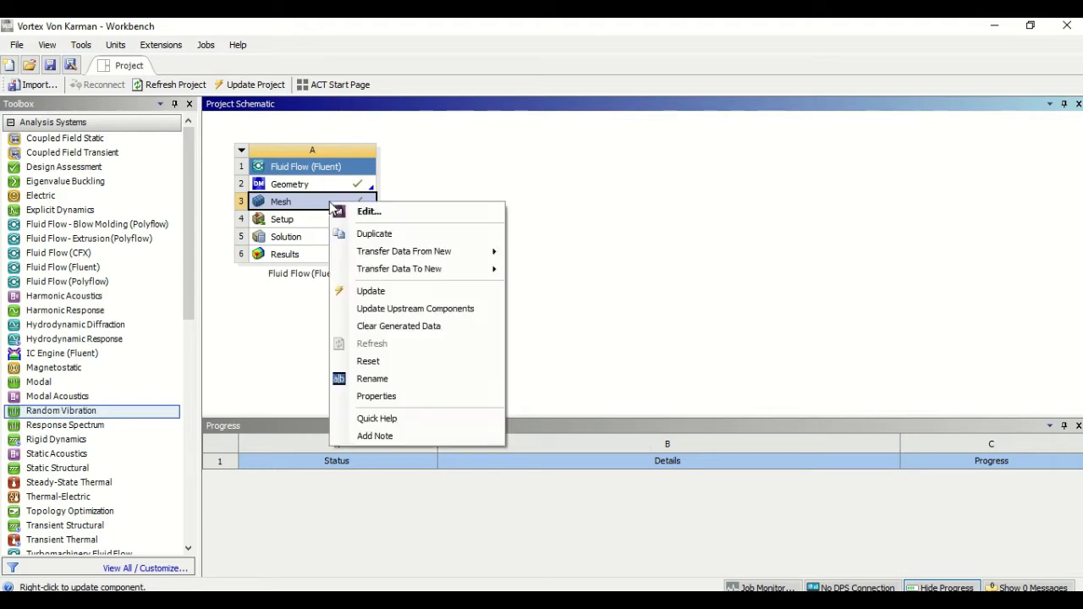
left_click(351, 210)
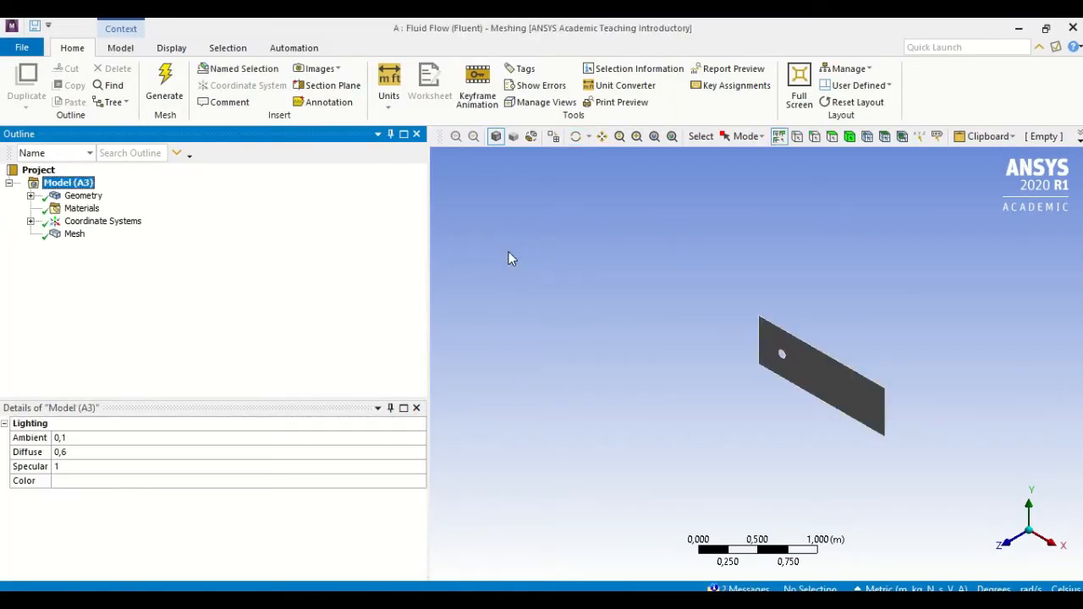
View the rectangular domain facing the XY plane, centred and zoomed to show the whole plate with its circular hole.
left_click(1009, 550)
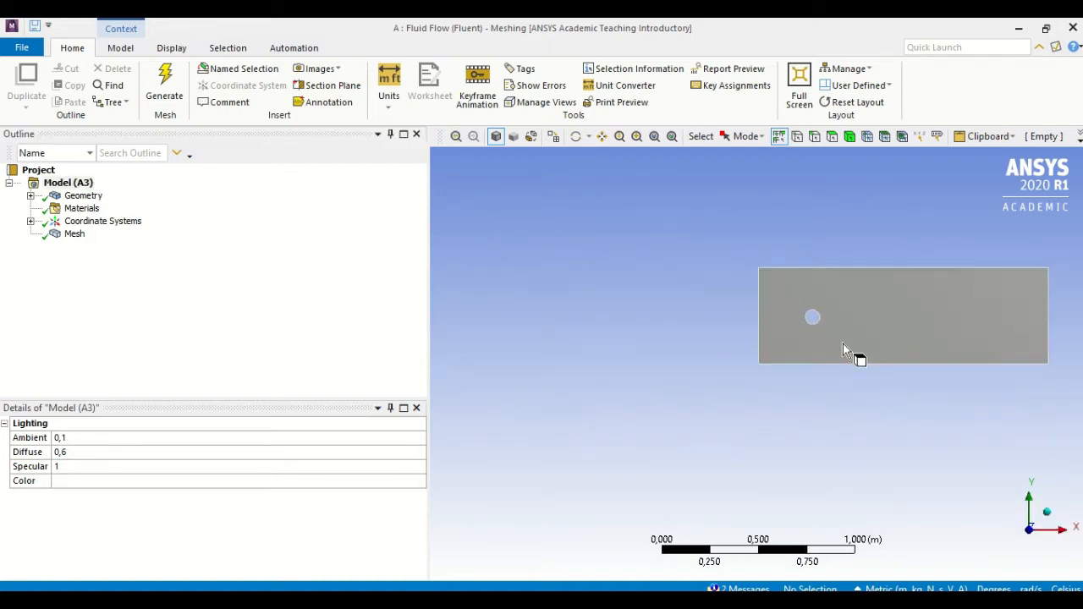
scroll(843, 342, "up", 2)
left_click(601, 136)
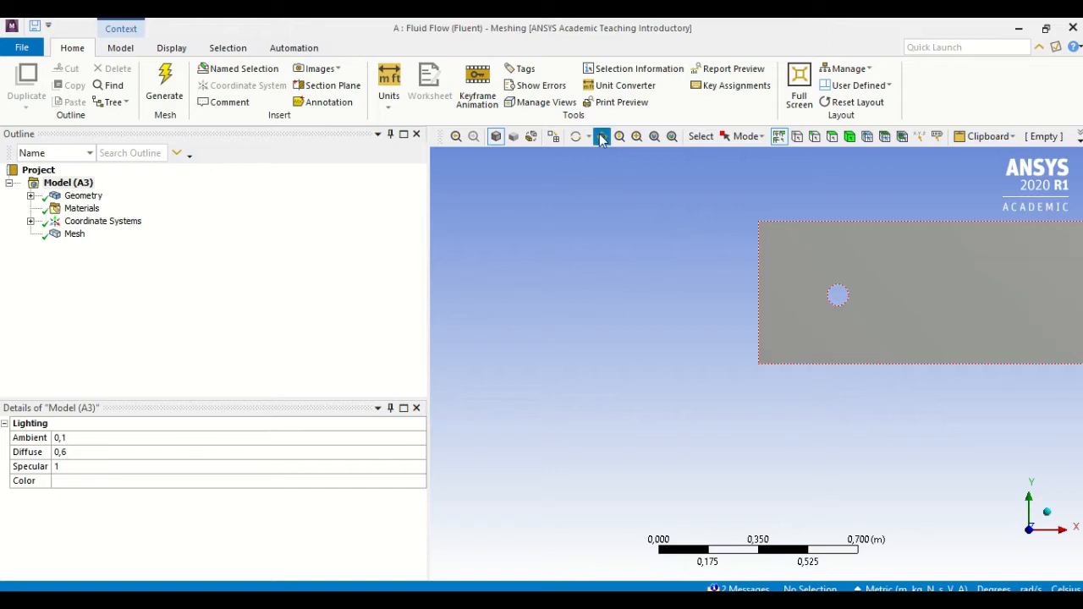
left_click_drag(884, 379, 664, 397)
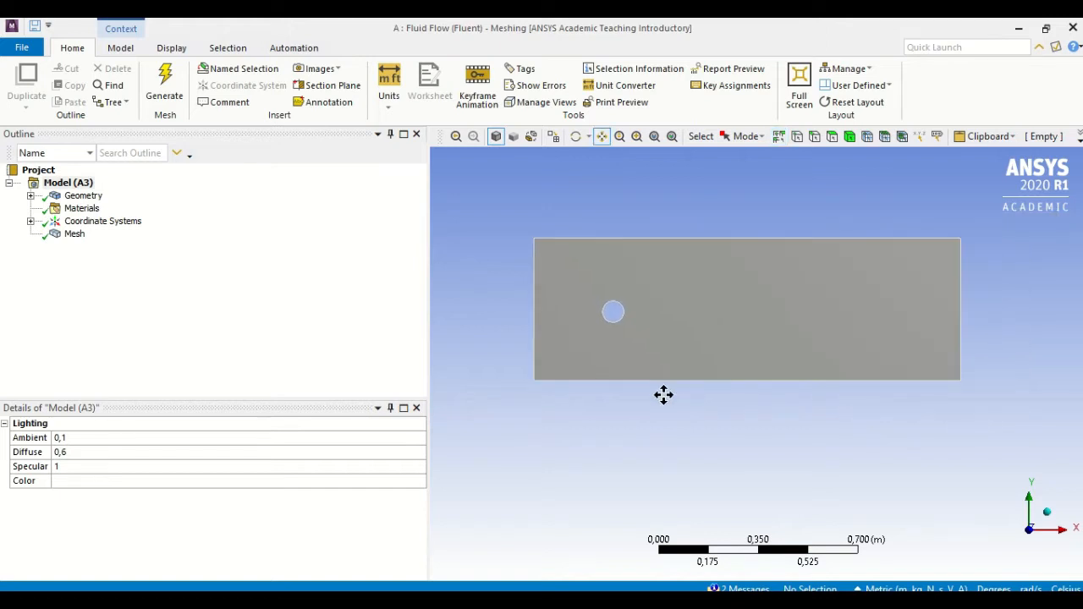
scroll(656, 346, "up", 1)
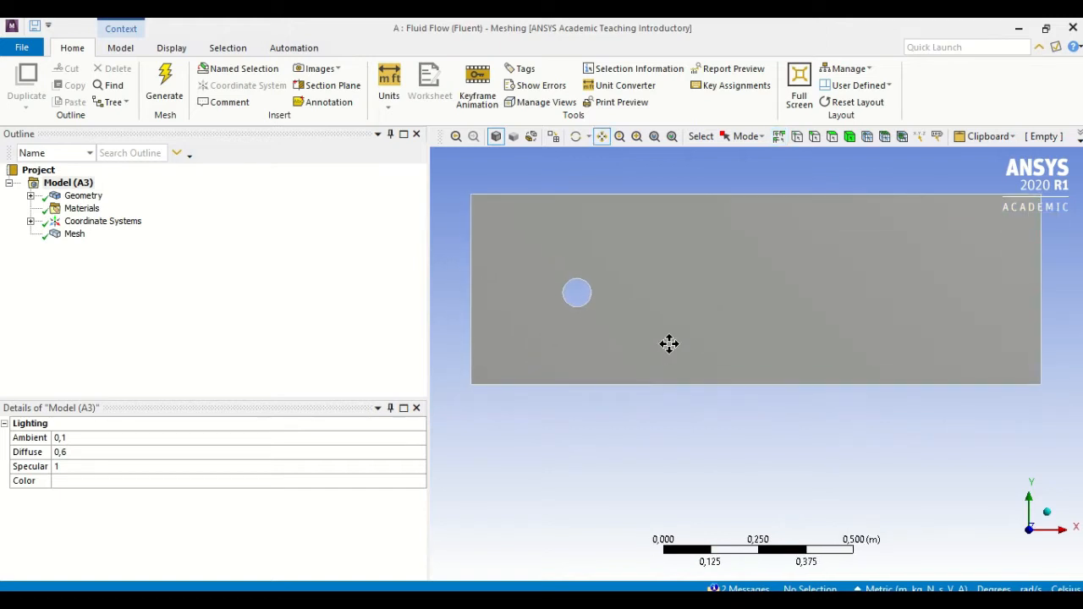
scroll(657, 345, "up", 1)
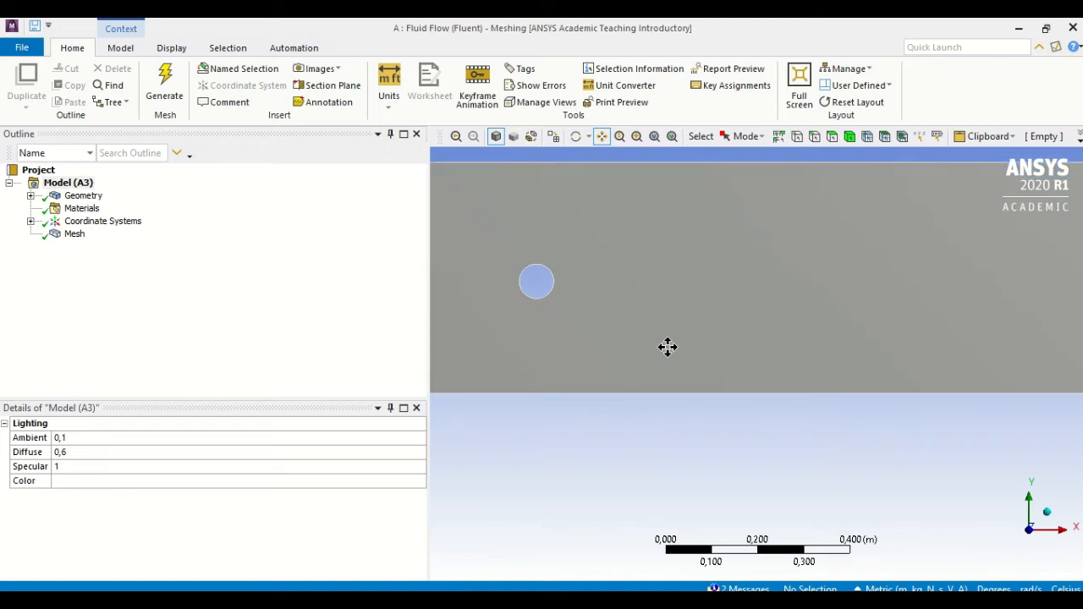
scroll(667, 346, "down", 1)
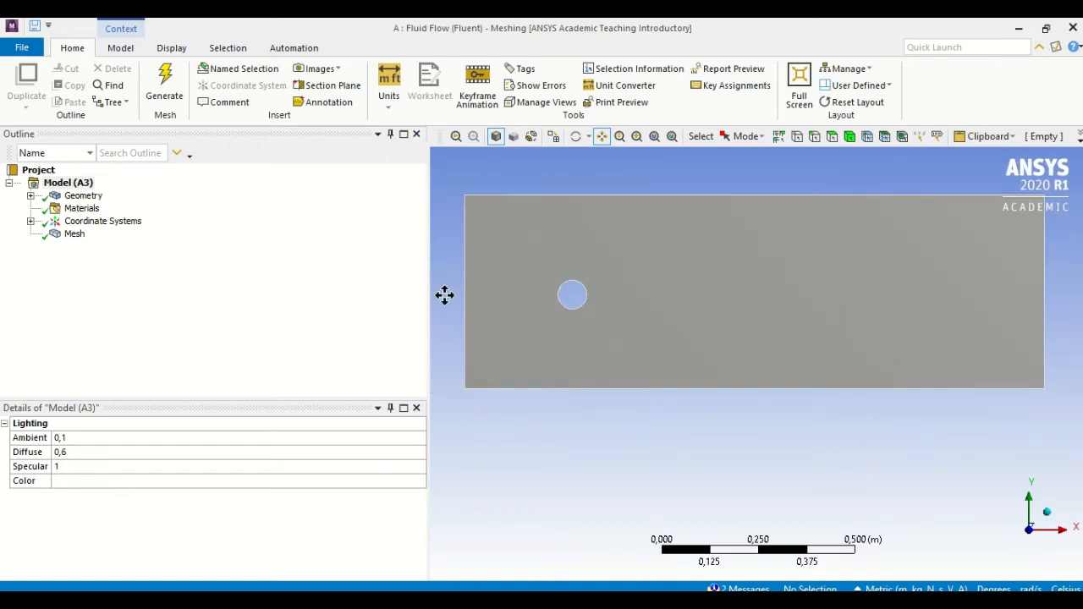
Examine the domain from the other axis directions and isometrically, ending with the XY plane view centred.
left_click(1030, 507)
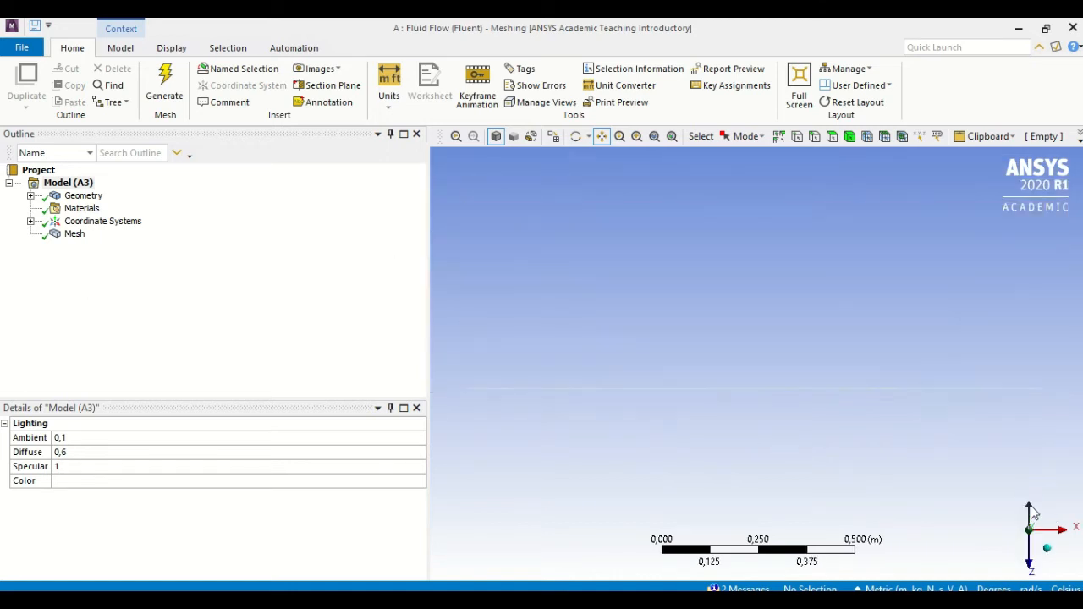
left_click(1050, 530)
left_click(1034, 570)
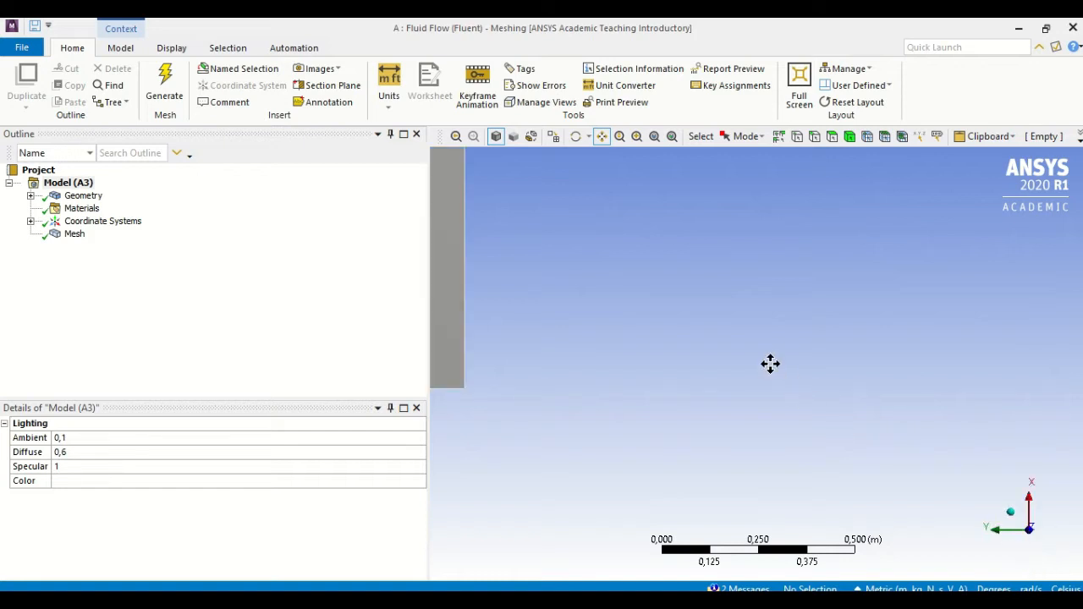
left_click_drag(770, 364, 1056, 454)
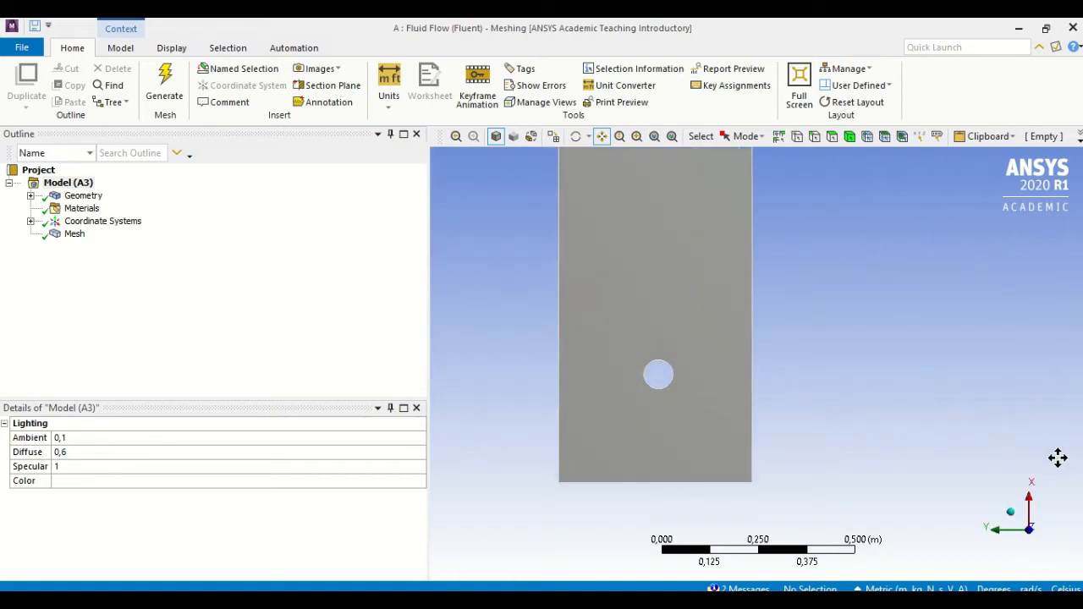
left_click(1012, 516)
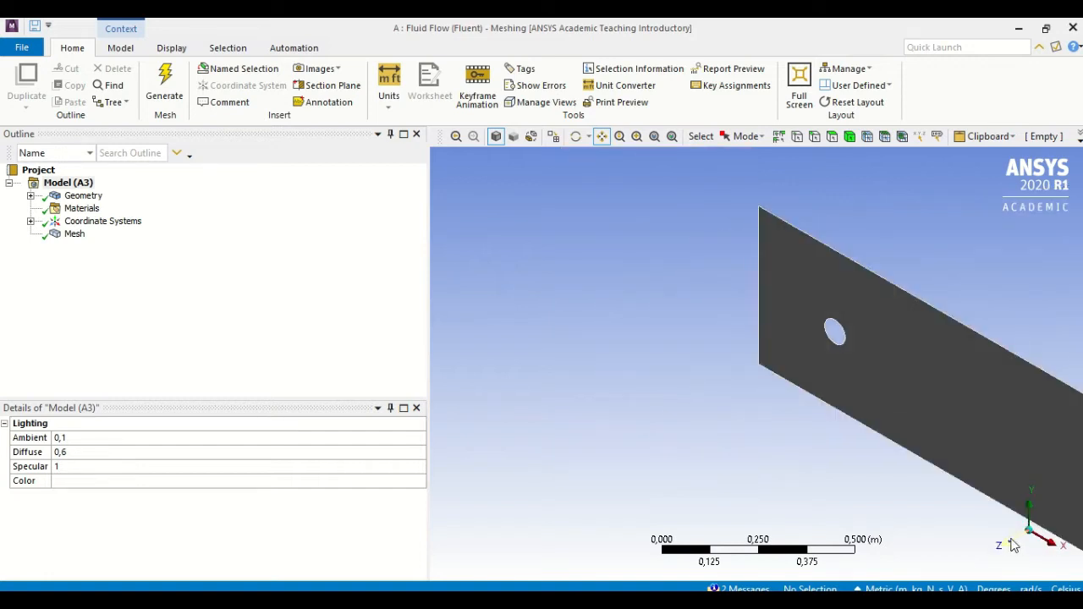
left_click(1013, 545)
left_click_drag(935, 415, 652, 467)
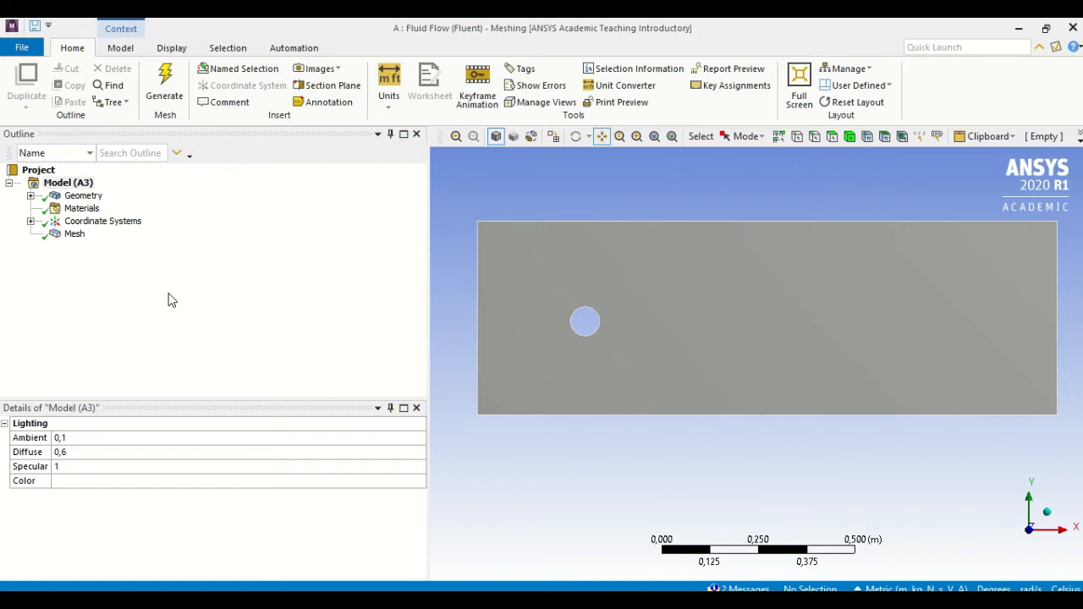
Set the global mesh element size to 1e-002 m.
left_click(74, 234)
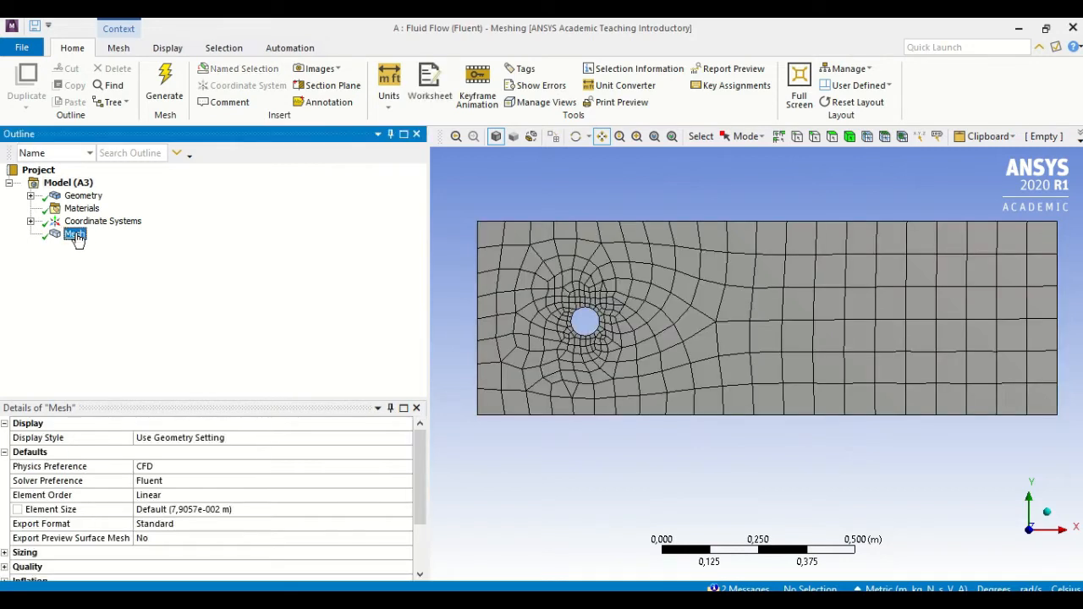
left_click(174, 507)
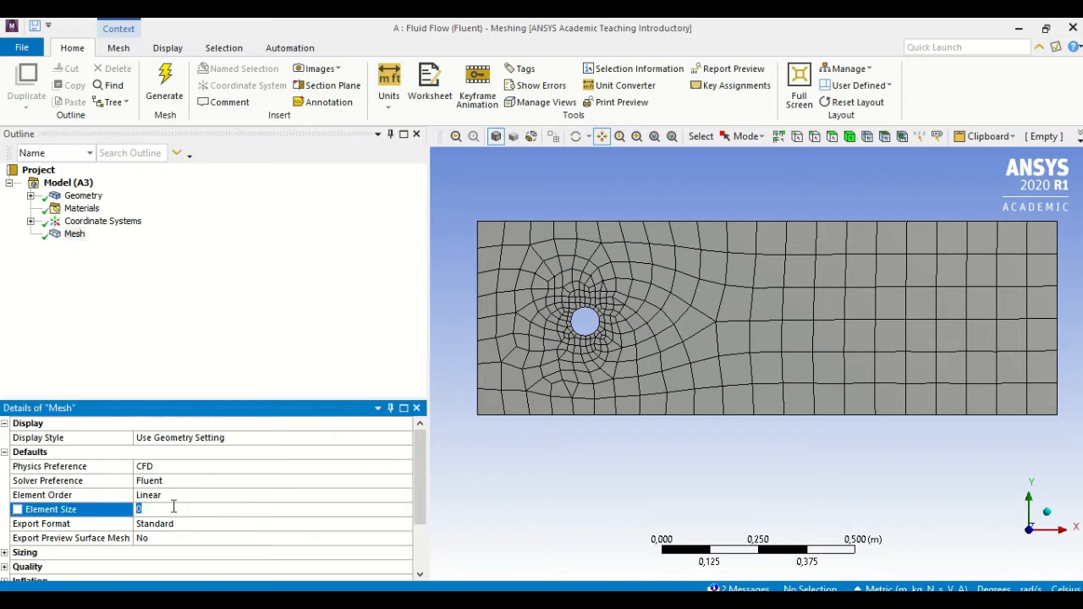
type("0e")
type("-")
key("BackSpace")
key("BackSpace")
key("BackSpace")
type("1,e-002")
key("Return")
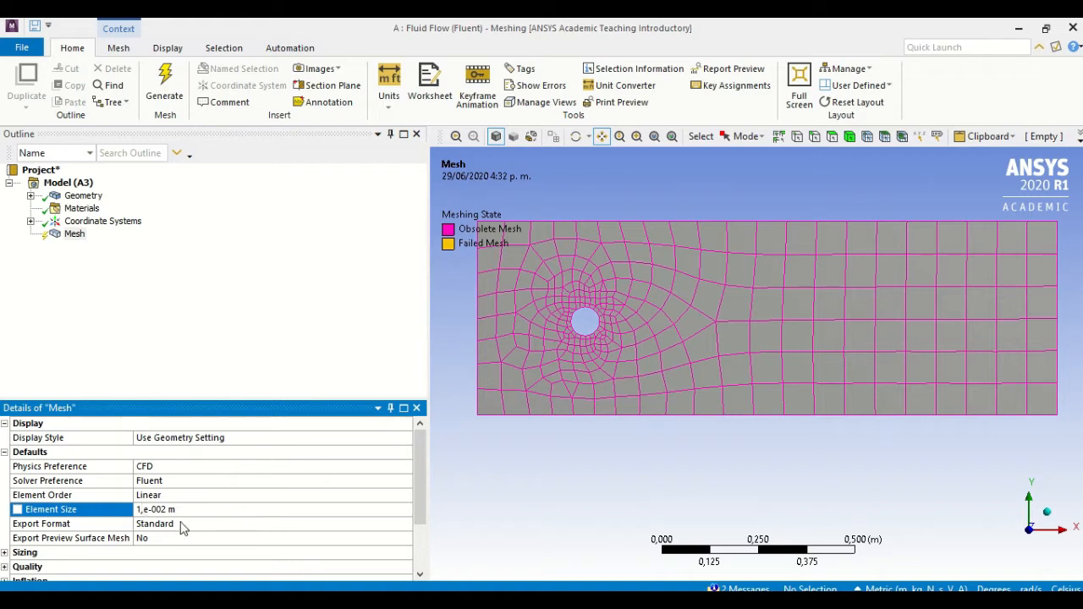
Enable Capture Proximity in the mesh sizing settings.
scroll(180, 528, "down", 2)
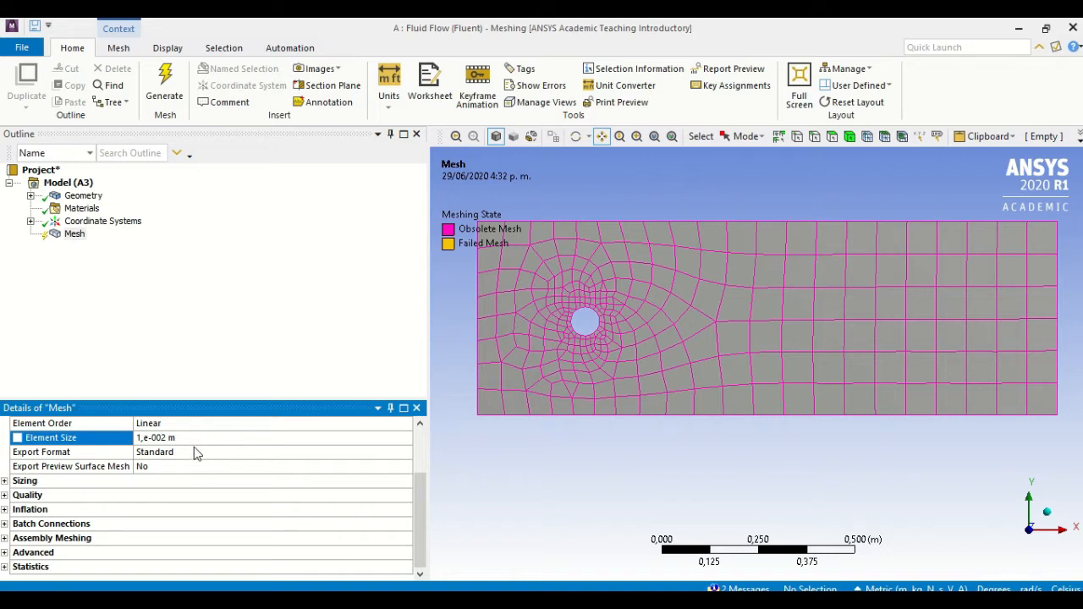
left_click(5, 481)
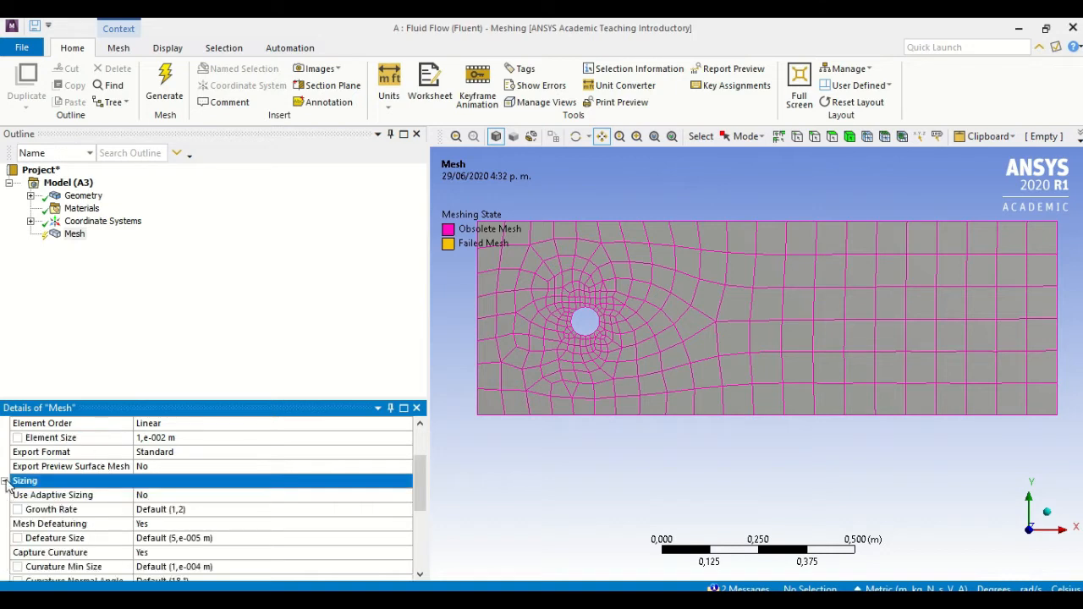
scroll(201, 546, "down", 2)
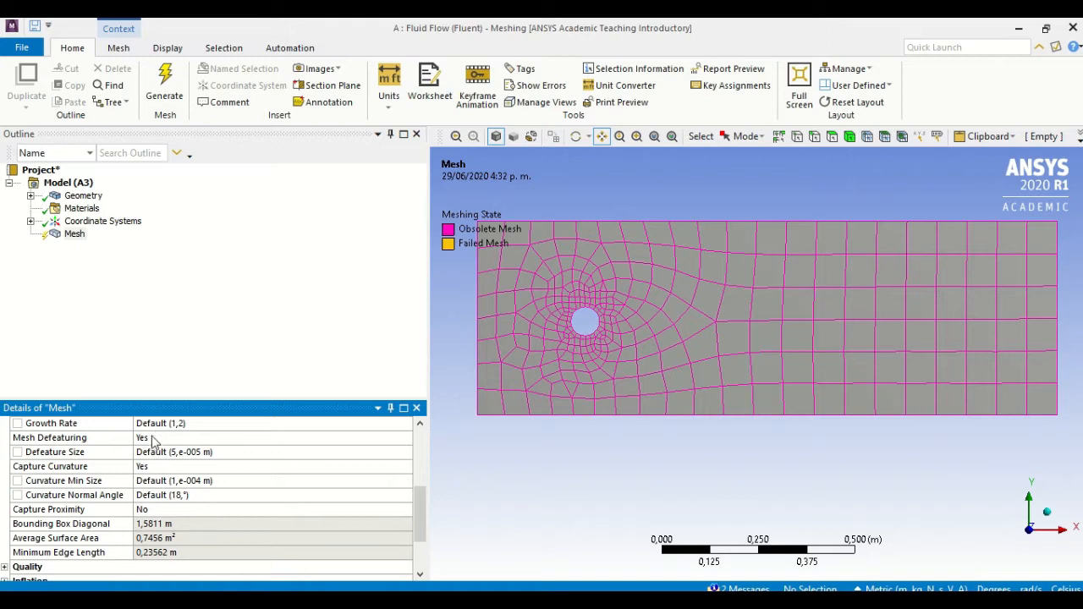
left_click(152, 510)
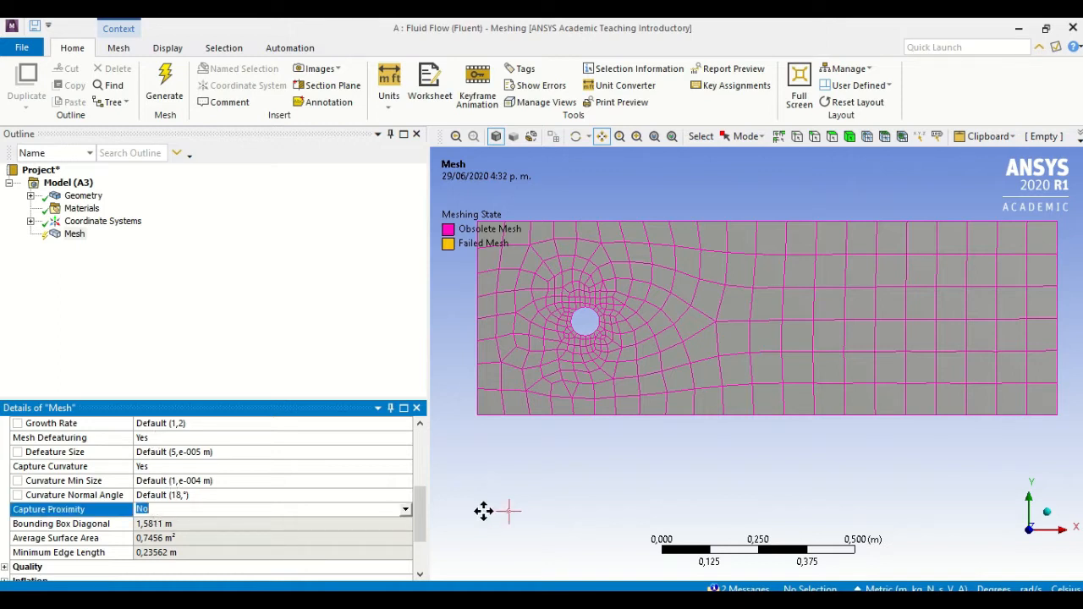
left_click(406, 510)
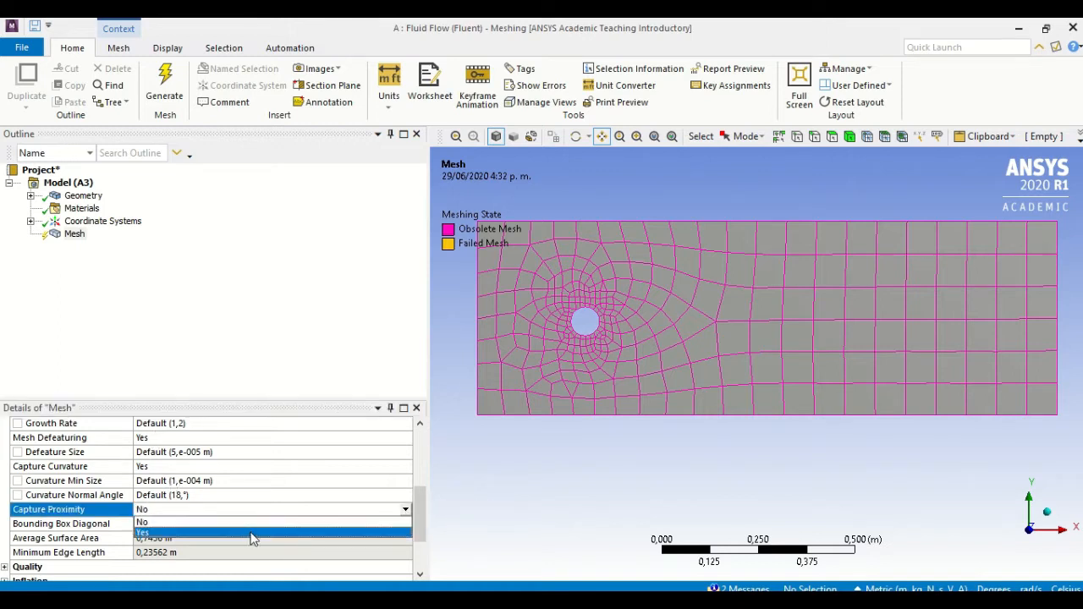
left_click(251, 533)
scroll(251, 539, "down", 3)
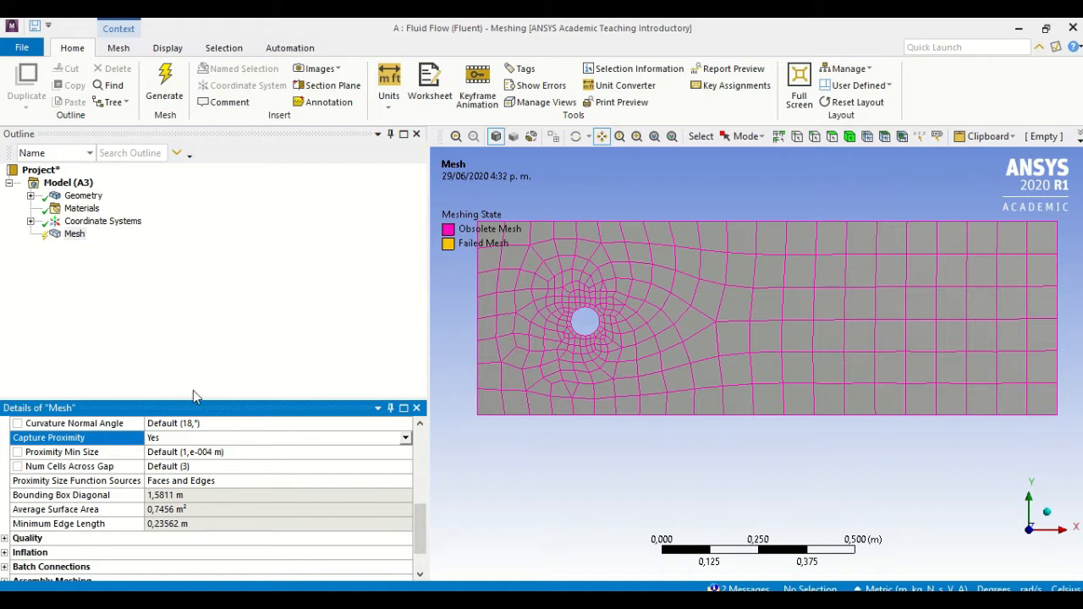
Generate the mesh and inspect its elements around the circular hole and across the rectangular domain.
left_click(164, 94)
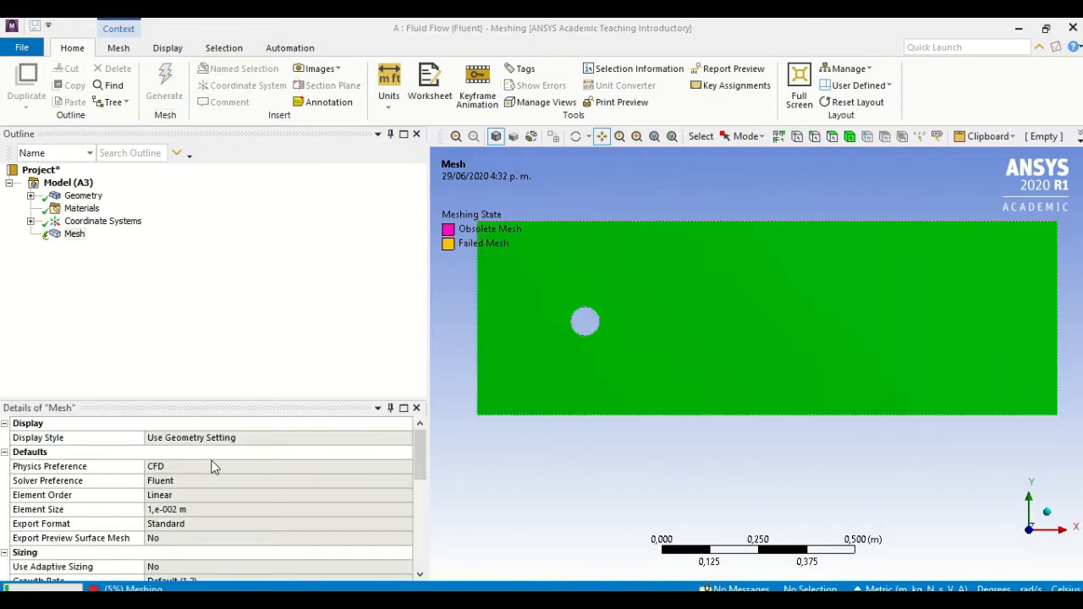
scroll(213, 467, "down", 1)
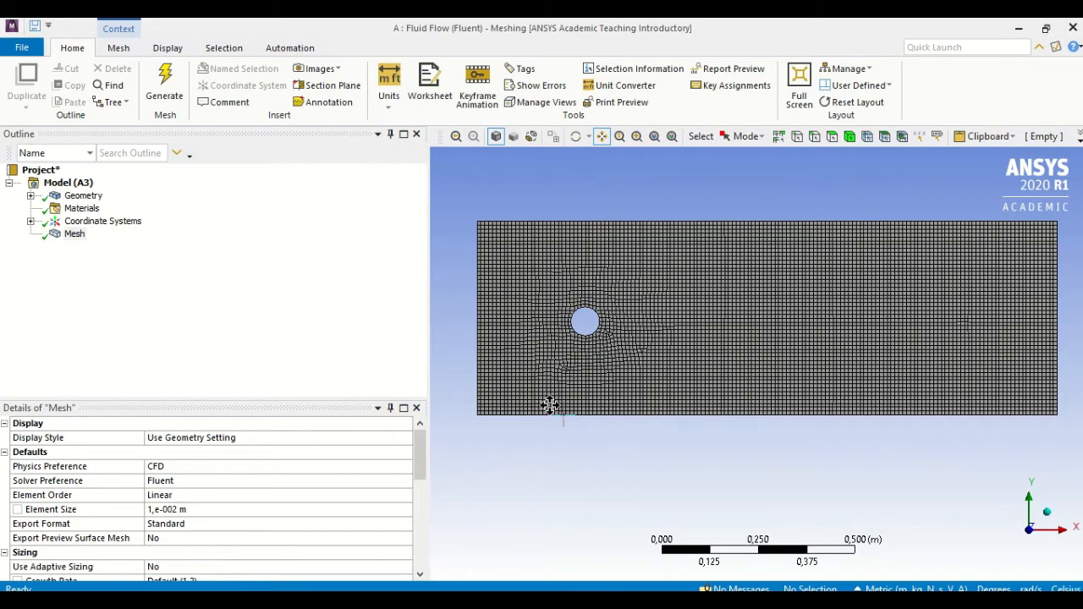
scroll(585, 362, "up", 2)
scroll(586, 362, "up", 2)
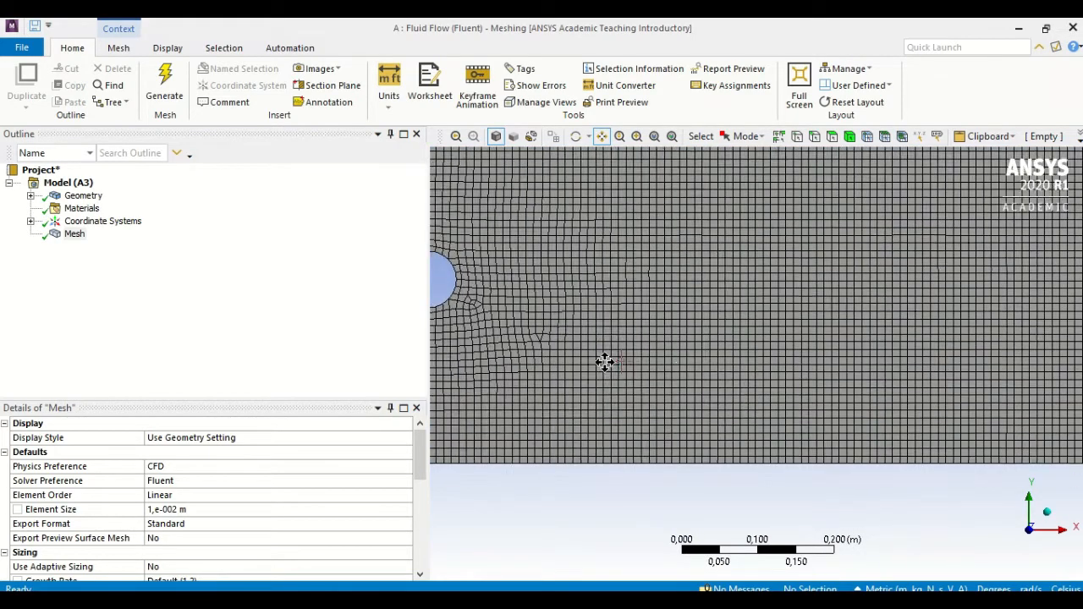
left_click_drag(604, 363, 674, 417)
scroll(768, 437, "down", 2)
scroll(769, 437, "down", 1)
scroll(674, 417, "down", 1)
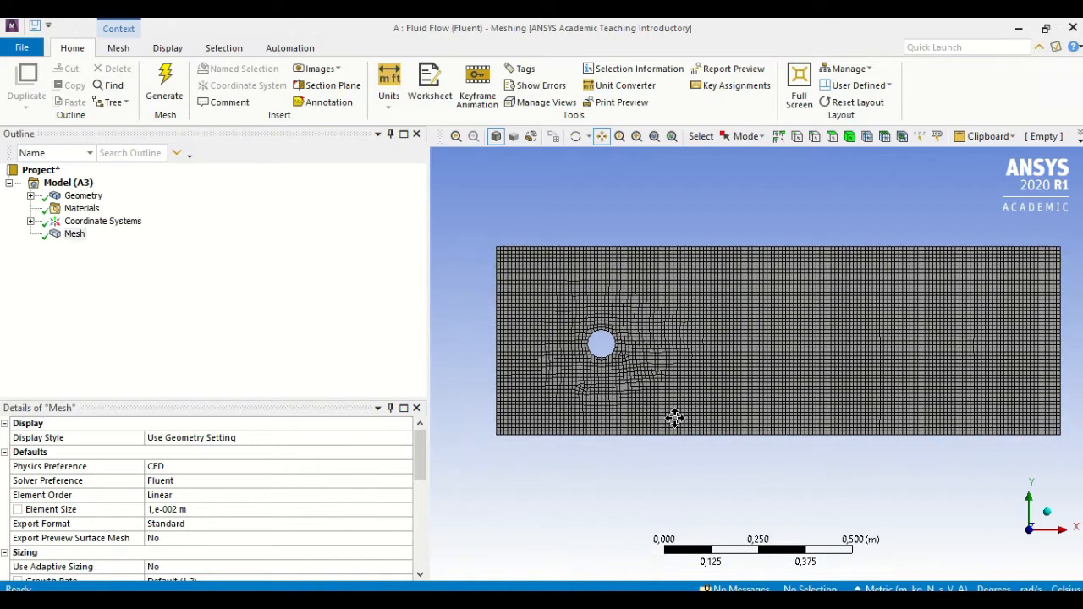
Set the mesh quality metric to Orthogonal Quality.
scroll(285, 488, "down", 5)
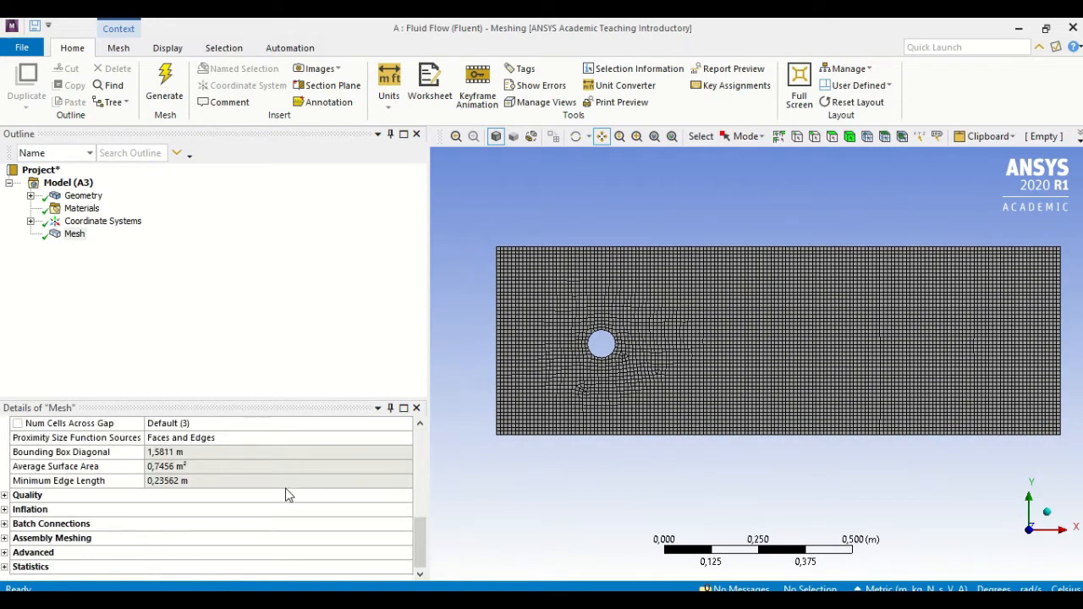
left_click(4, 496)
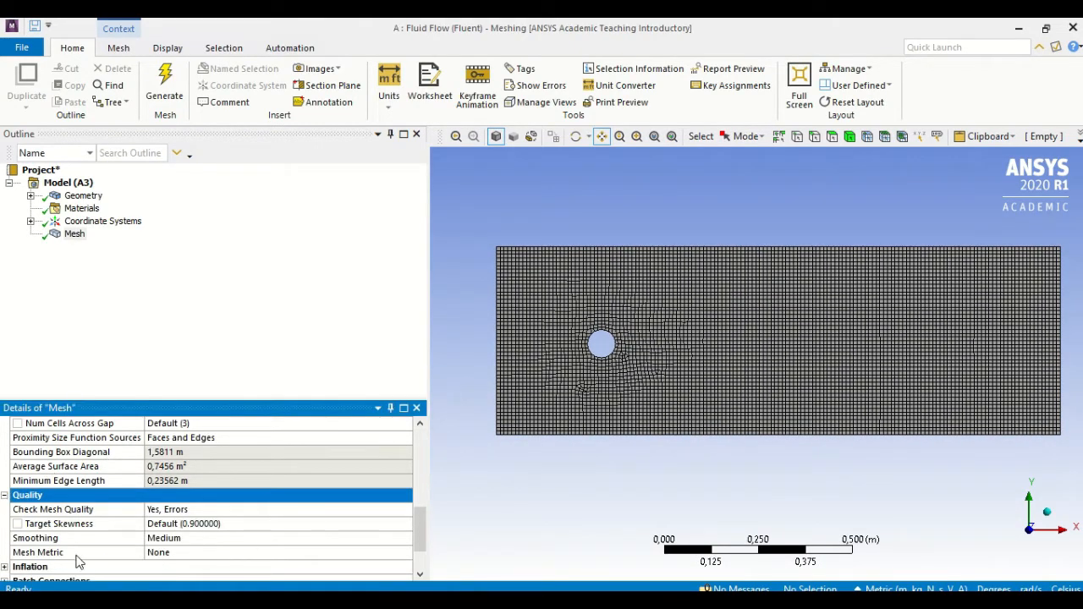
left_click(218, 553)
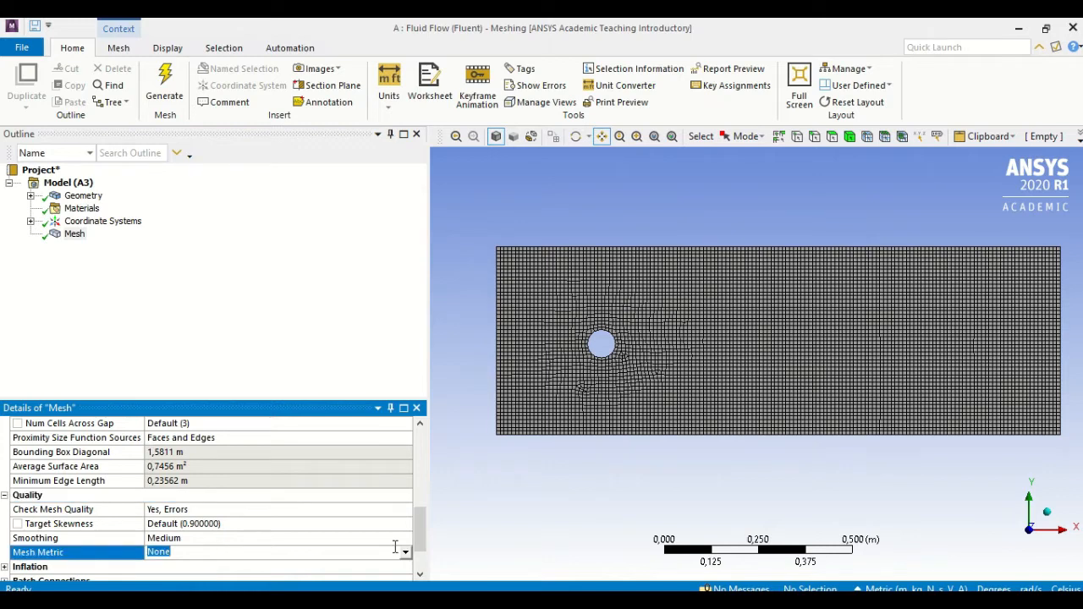
left_click(407, 552)
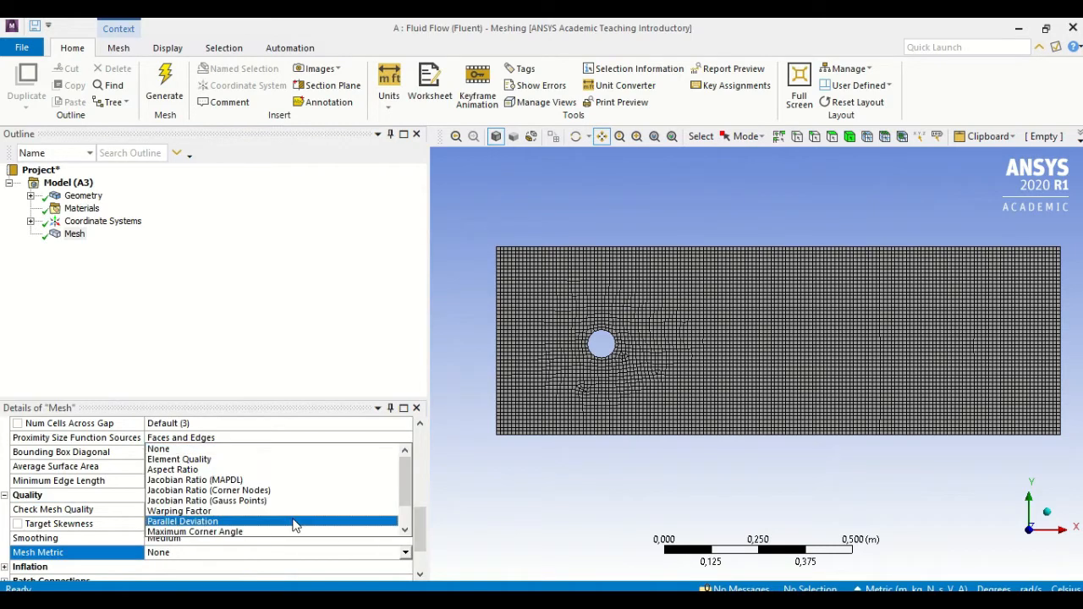
scroll(295, 524, "down", 1)
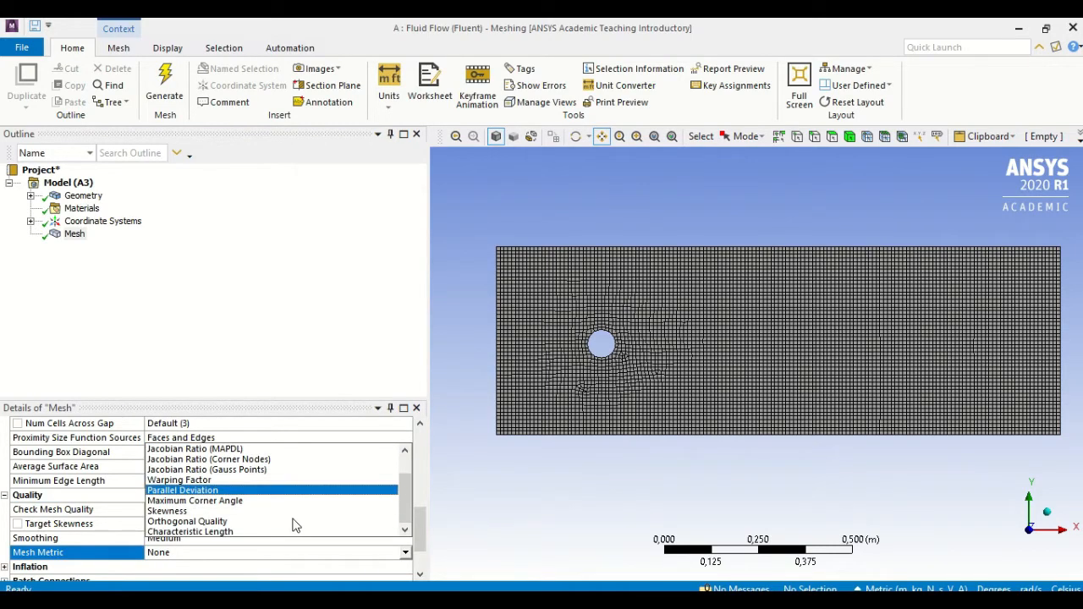
left_click(214, 522)
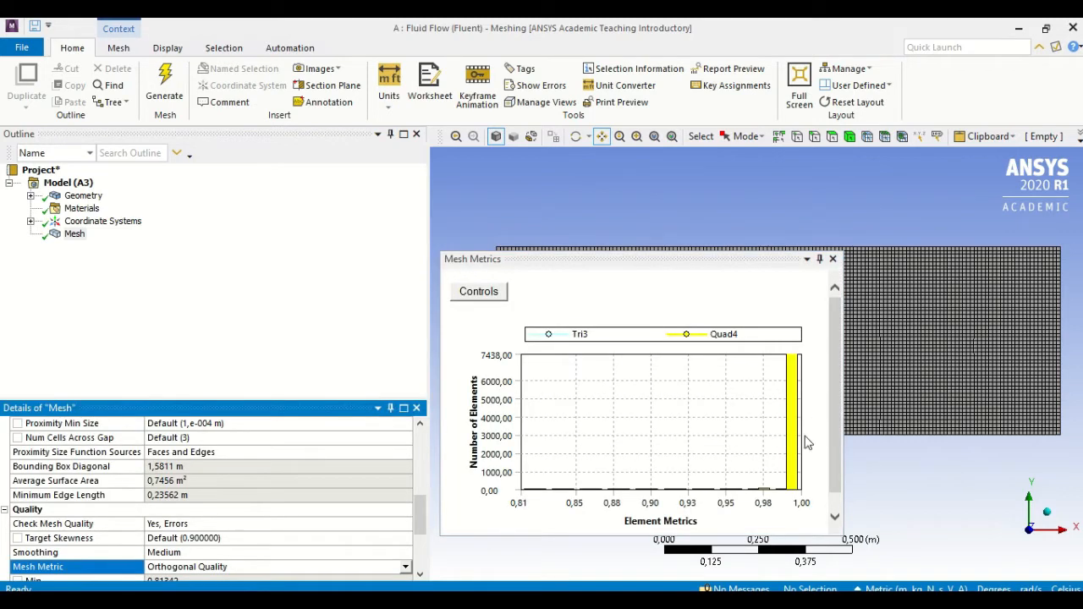
Check the orthogonal quality values and the mesh's node and element statistics, and close the Mesh Metrics chart.
scroll(198, 556, "down", 3)
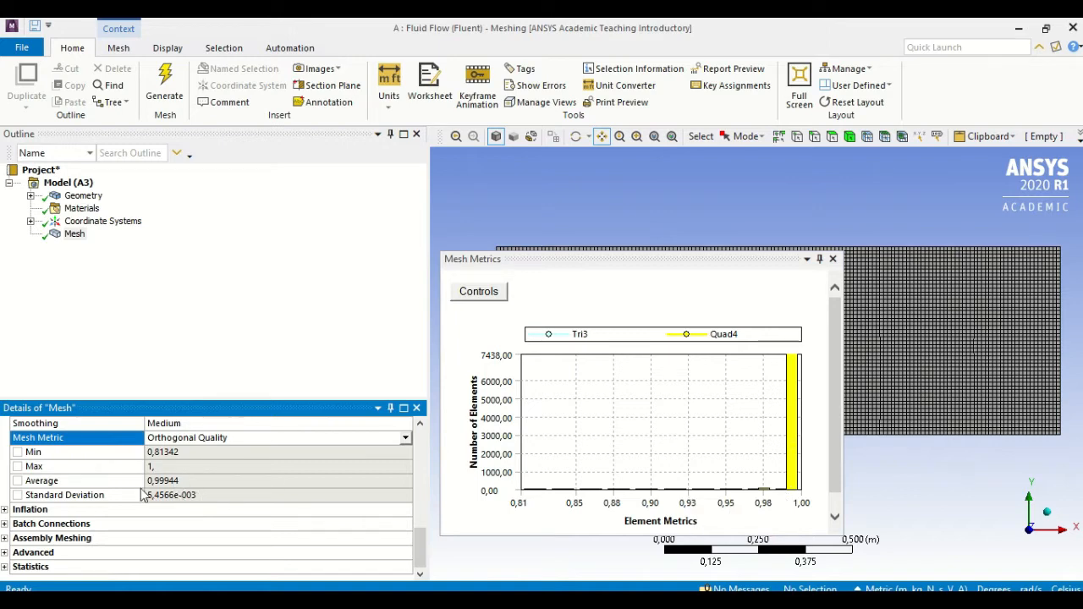
left_click(5, 567)
scroll(146, 558, "down", 1)
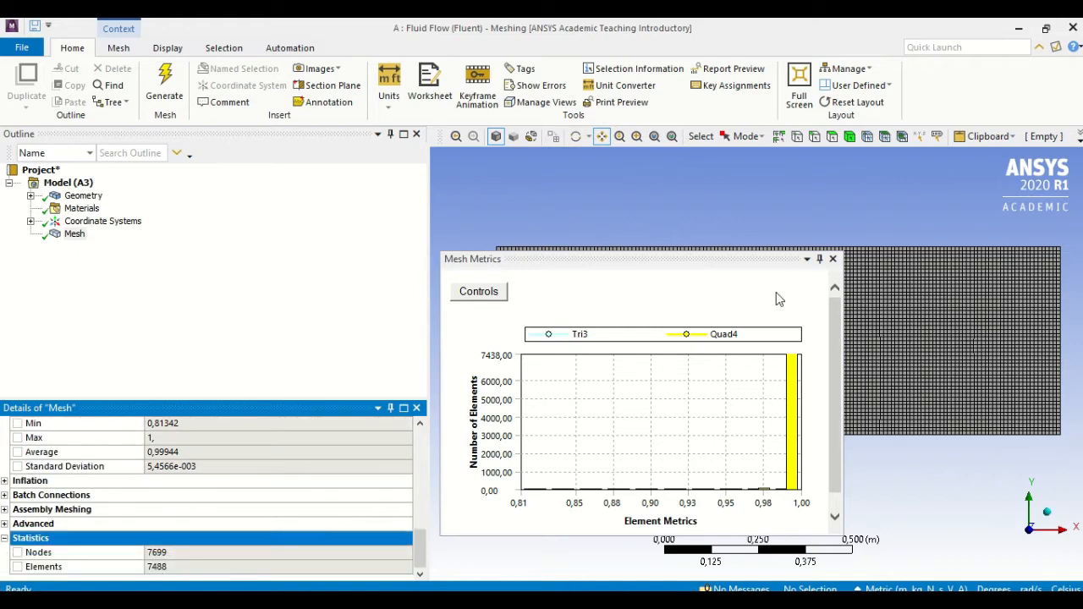
left_click(833, 260)
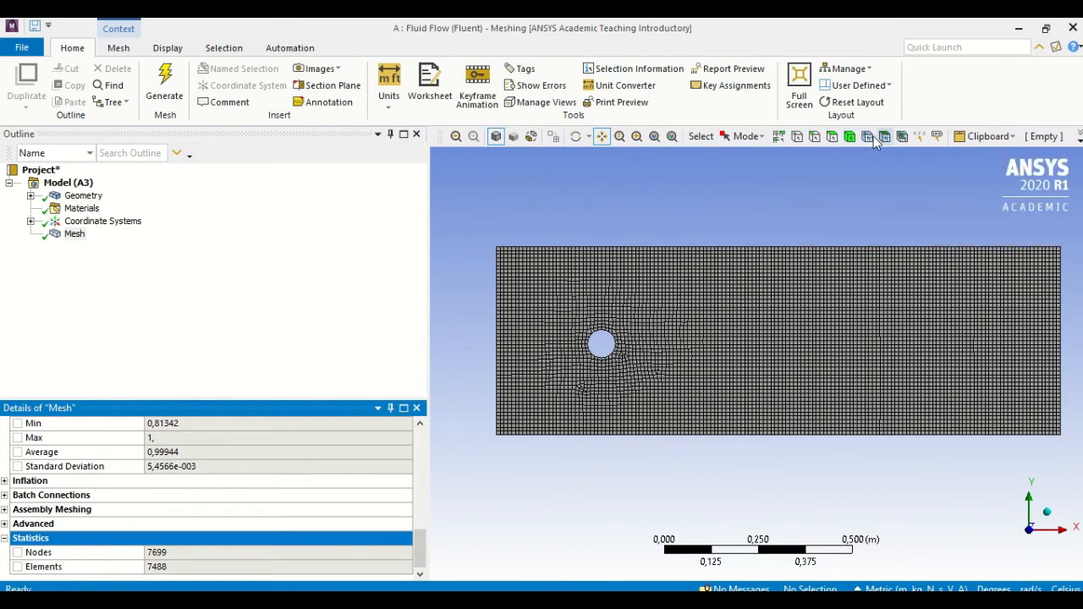
Create a named selection called Wall from the circular edge of the hole.
left_click(814, 138)
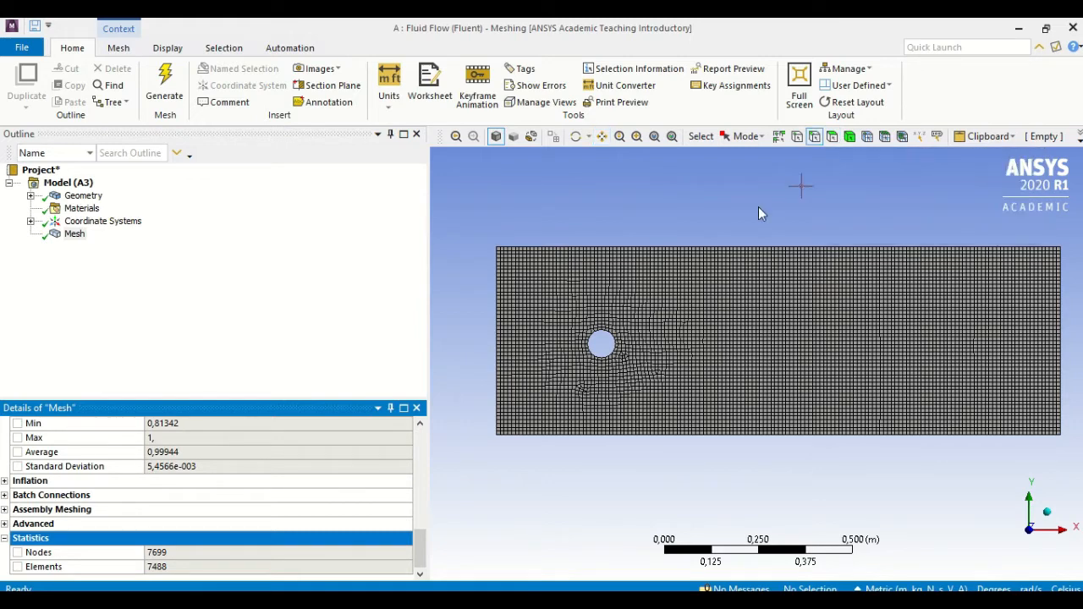
left_click(616, 342)
right_click(615, 346)
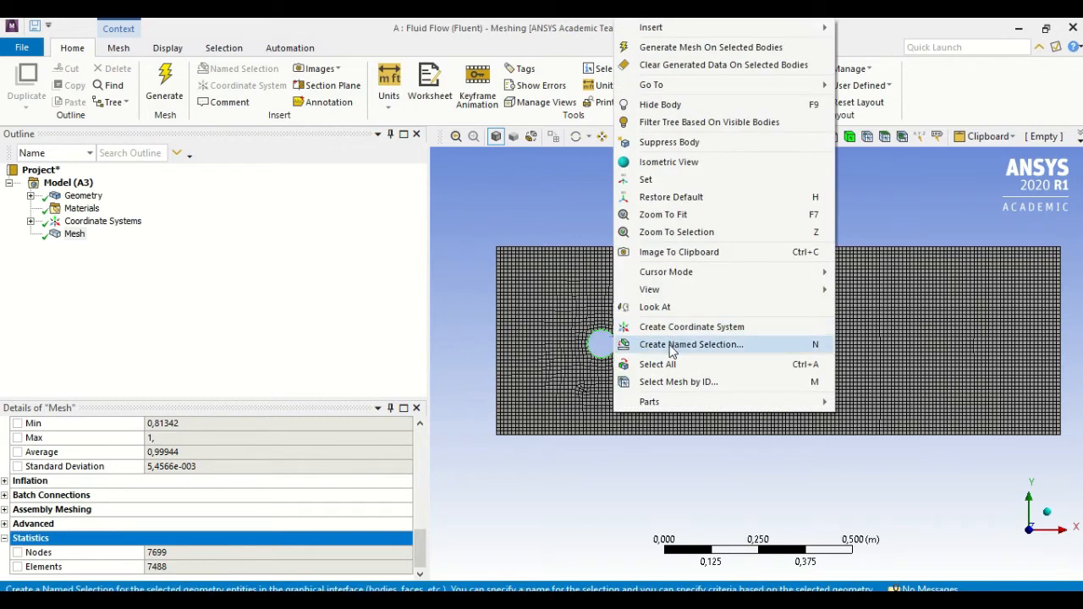
left_click(671, 347)
type("Wall")
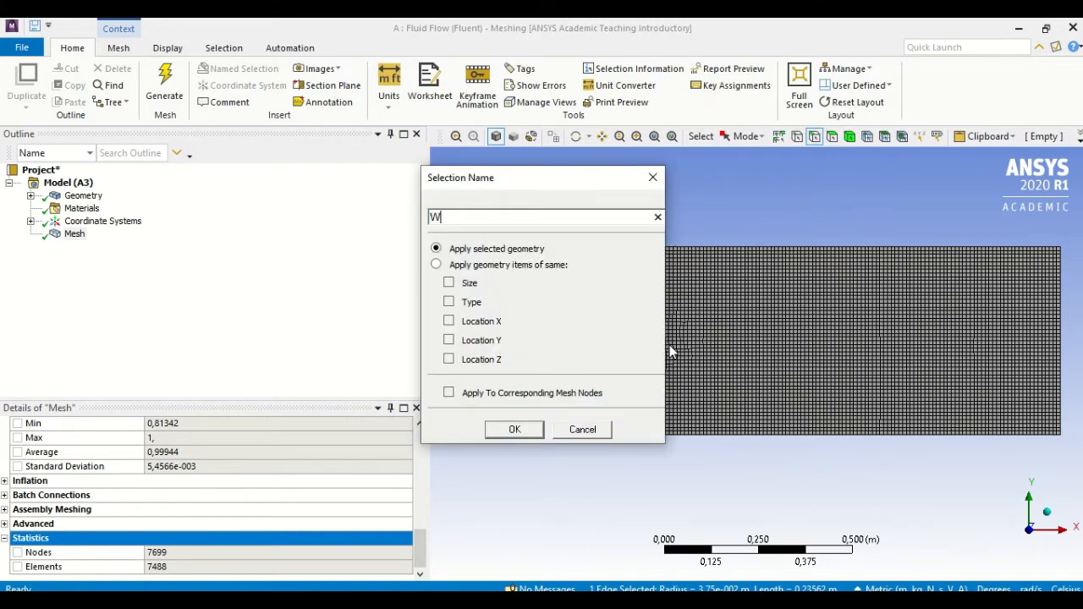
left_click(532, 435)
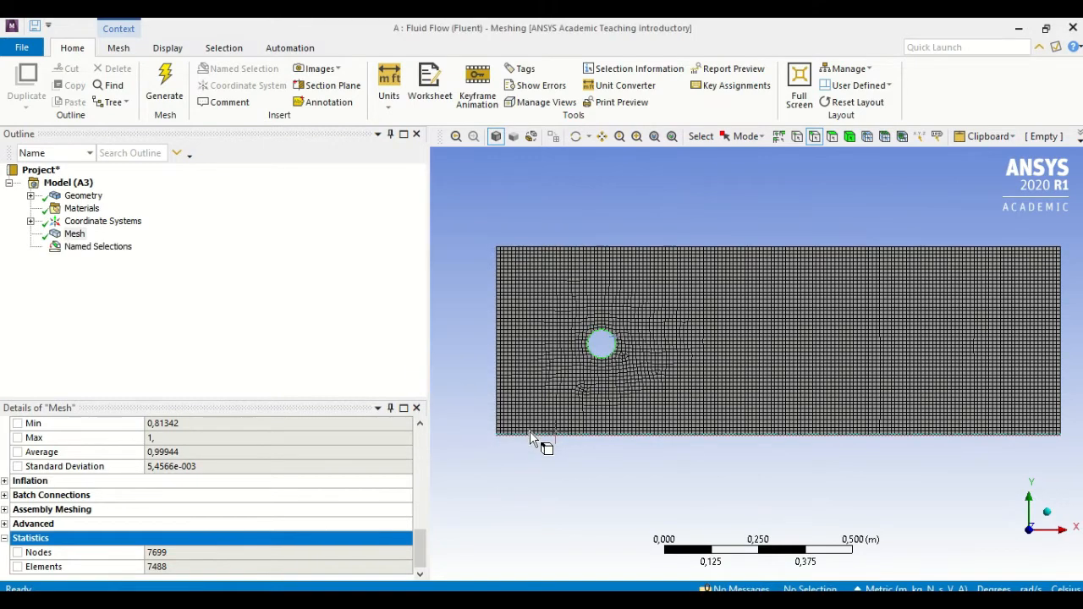
Create a named selection called Inlet from the left vertical edge of the domain.
left_click(499, 366)
right_click(498, 359)
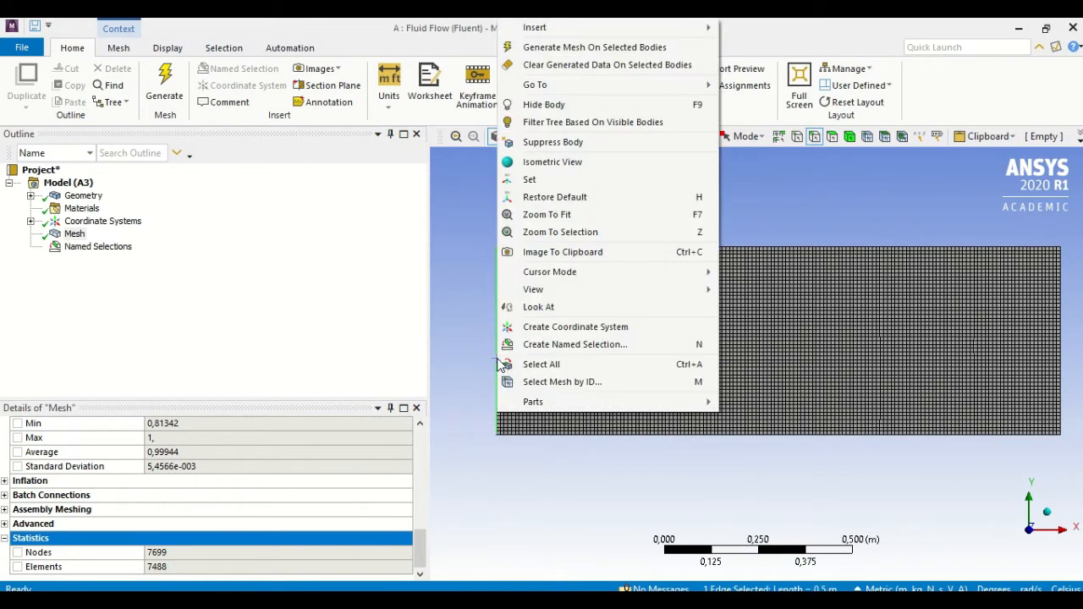
left_click(574, 344)
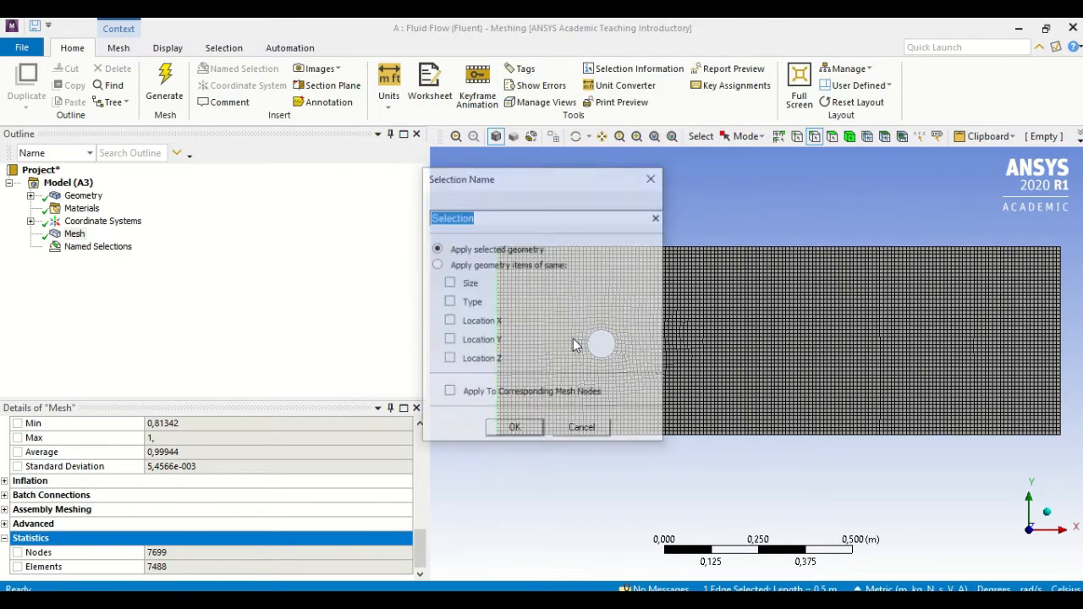
type("Inlet")
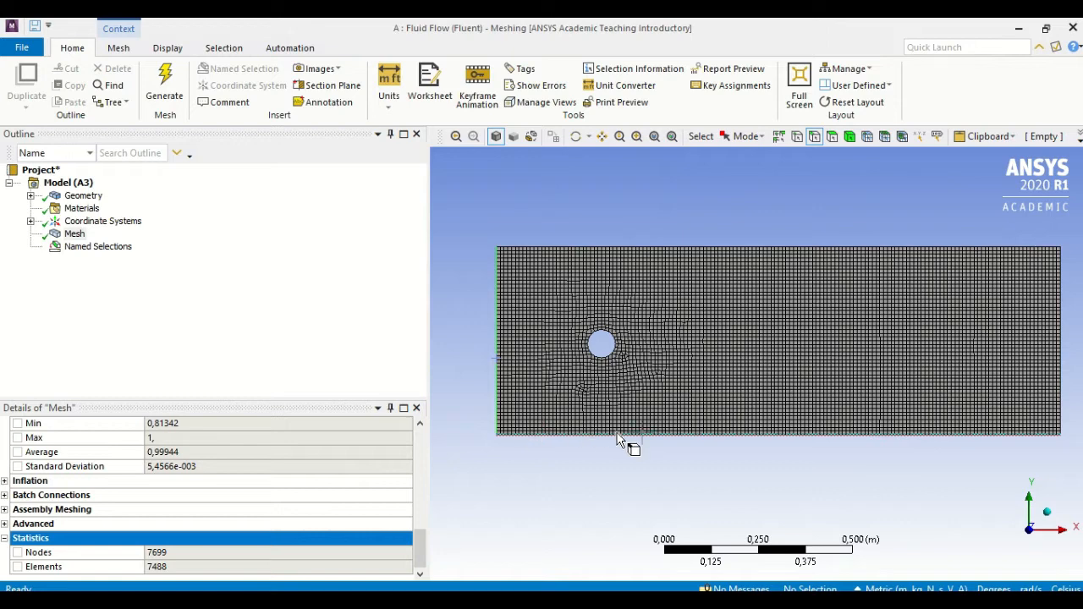
Create a named selection called Outflow from the domain's bottom, right and top edges, and expand the list of named selections.
left_click(615, 436)
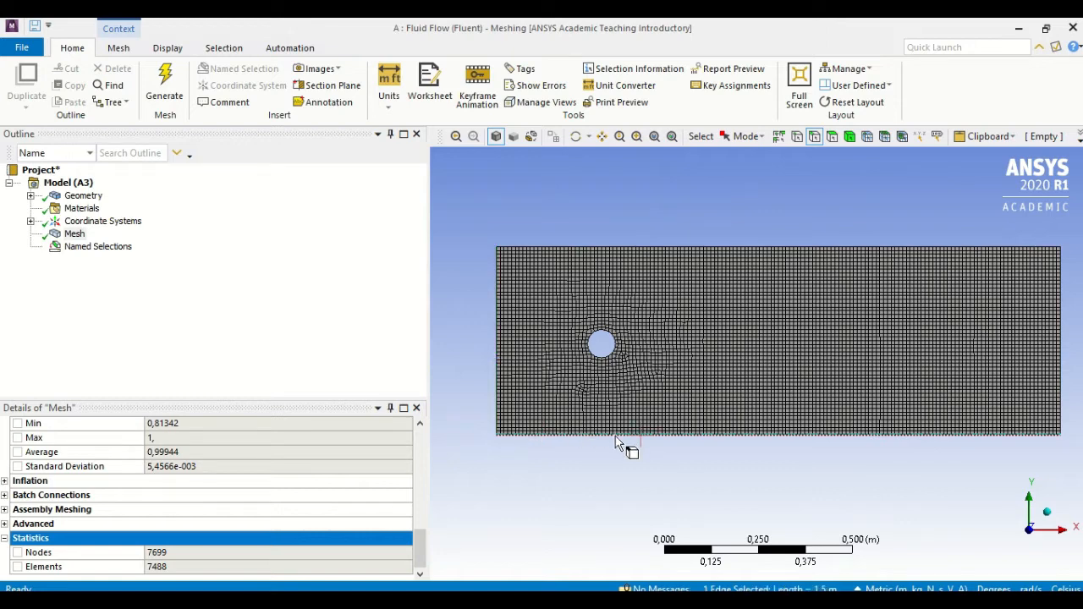
left_click(1059, 359, "ctrl")
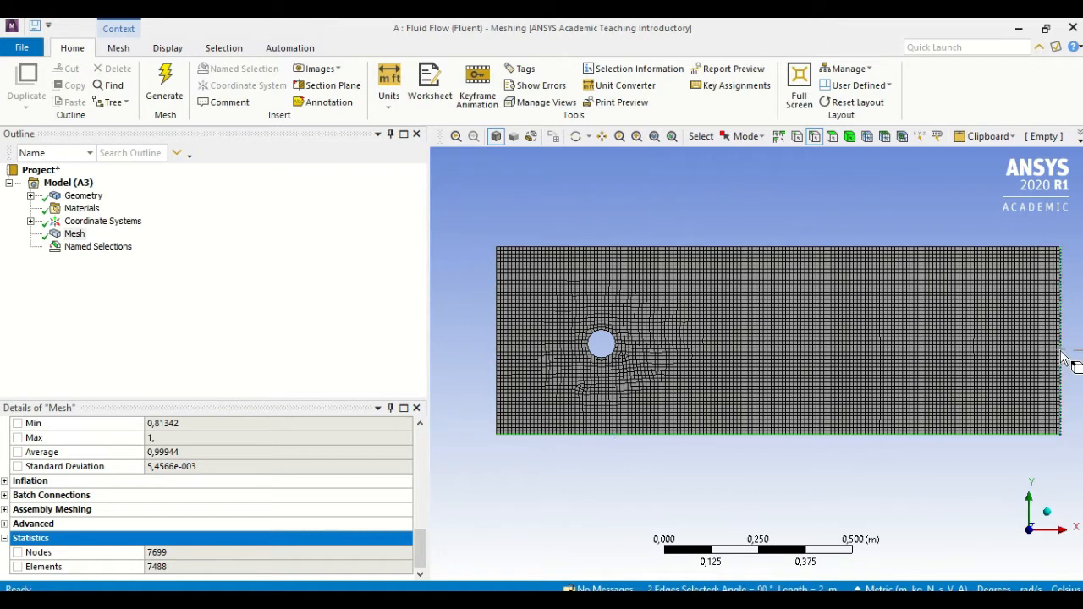
left_click(951, 247, "ctrl")
right_click(951, 249)
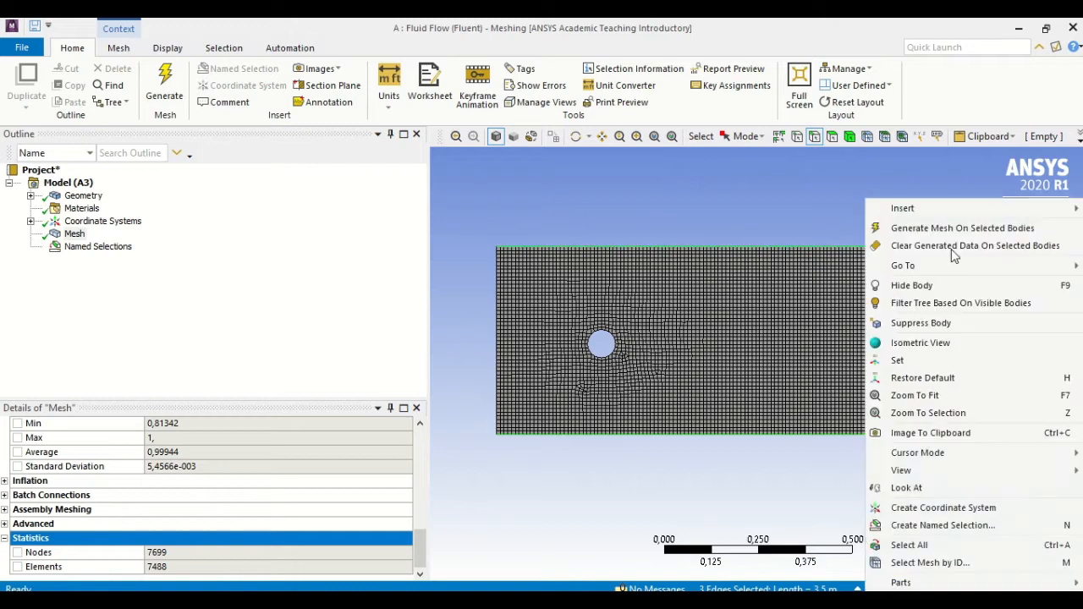
left_click(917, 529)
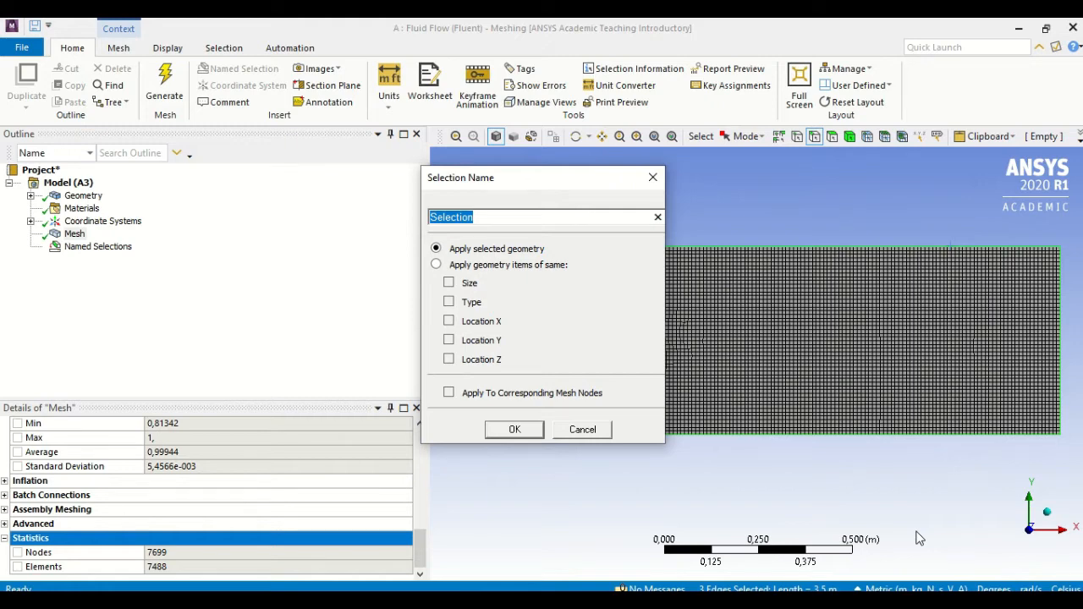
type("Outflow")
left_click(515, 429)
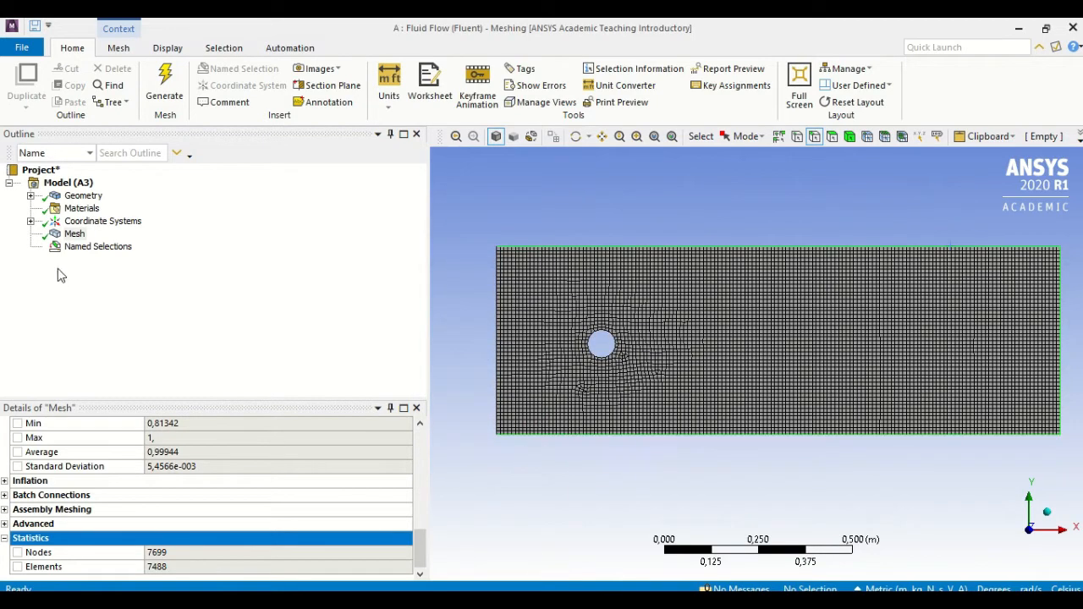
left_click(30, 246)
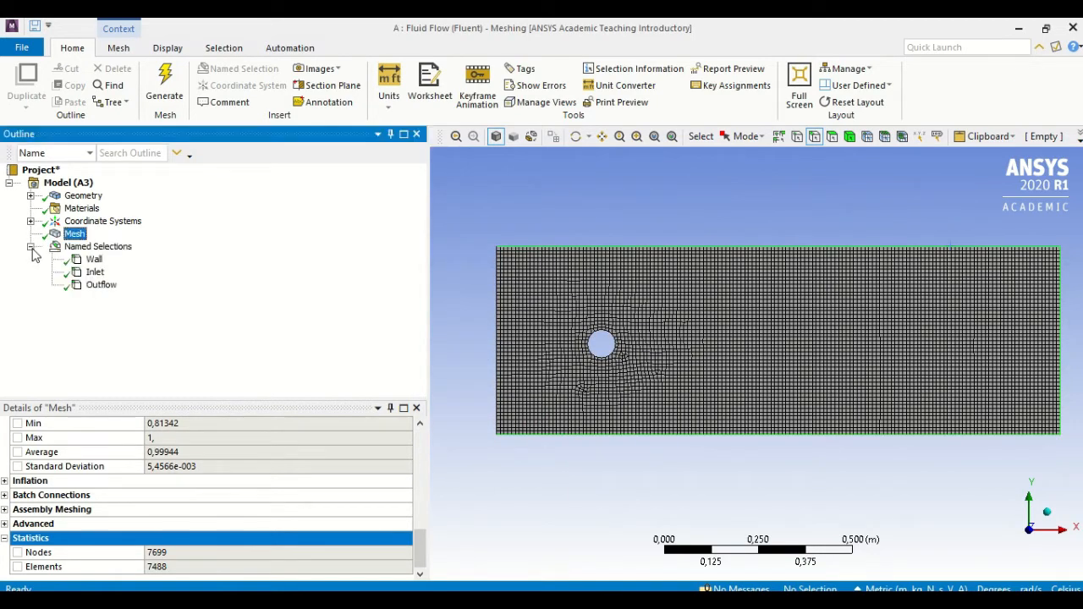
Review the edges assigned to the Wall, Inlet and Outflow named selections, and close the meshing window.
left_click(79, 261)
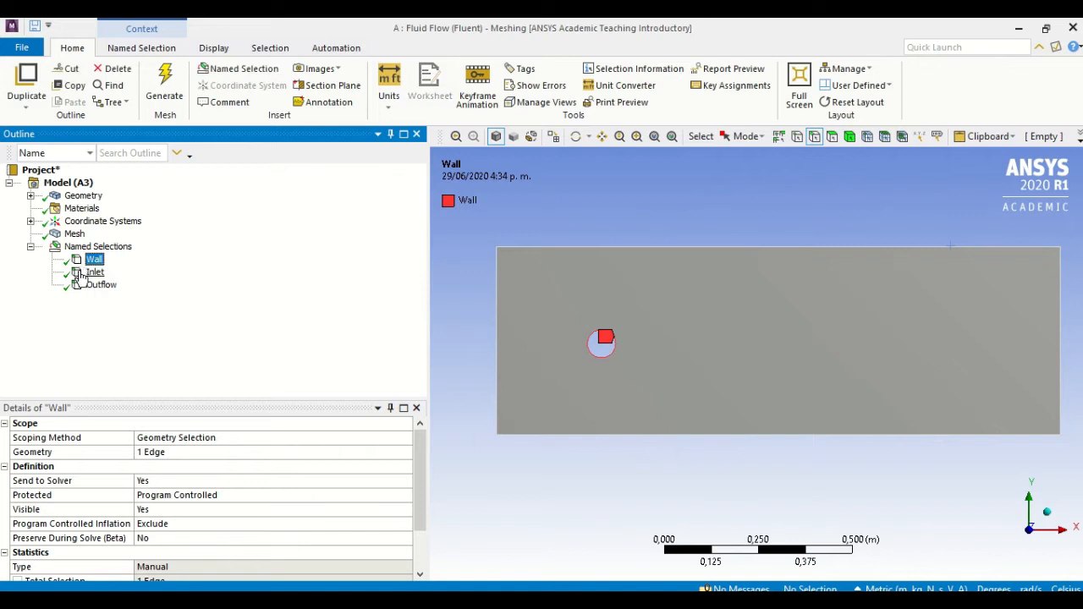
left_click(80, 273)
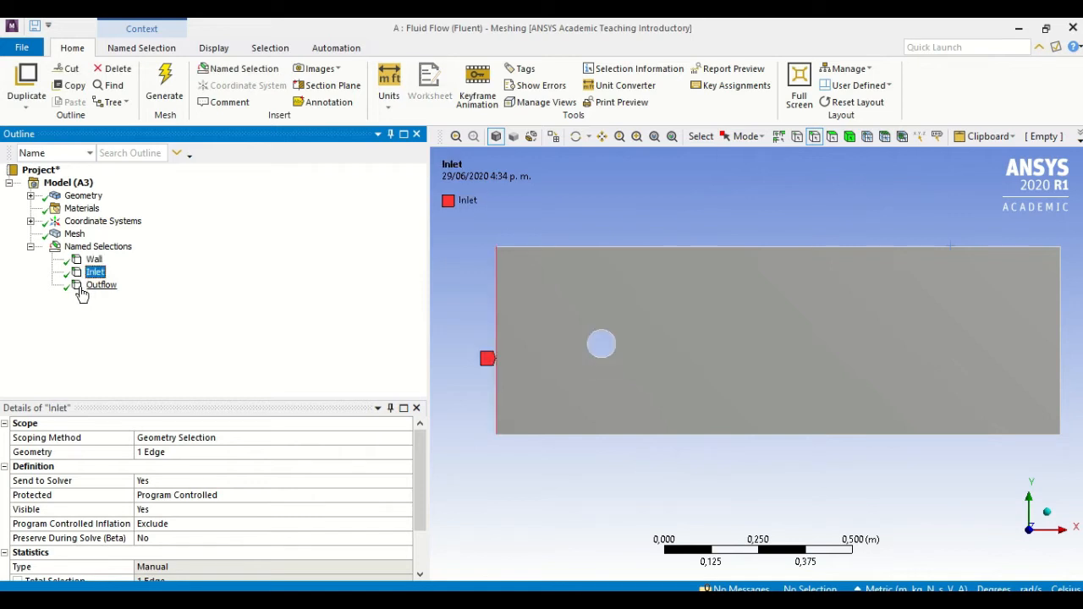
left_click(81, 288)
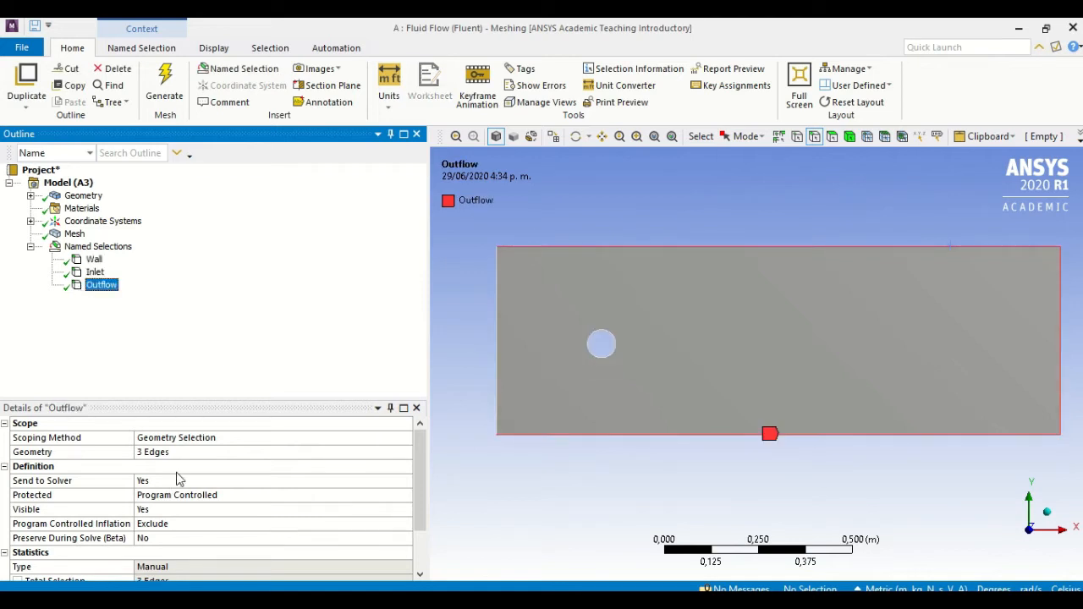
scroll(176, 472, "down", 2)
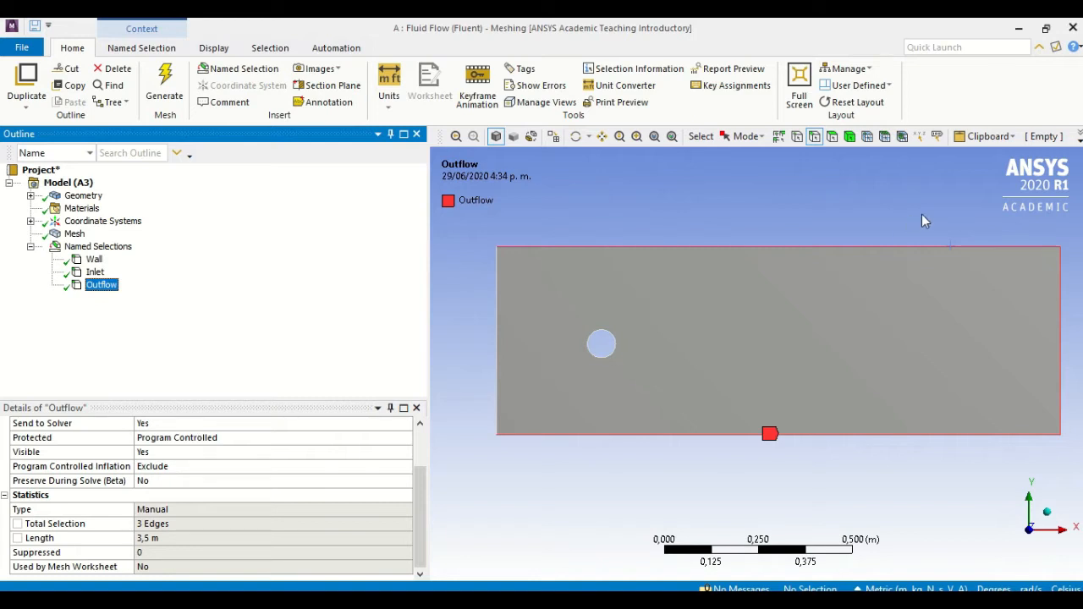
left_click(1070, 25)
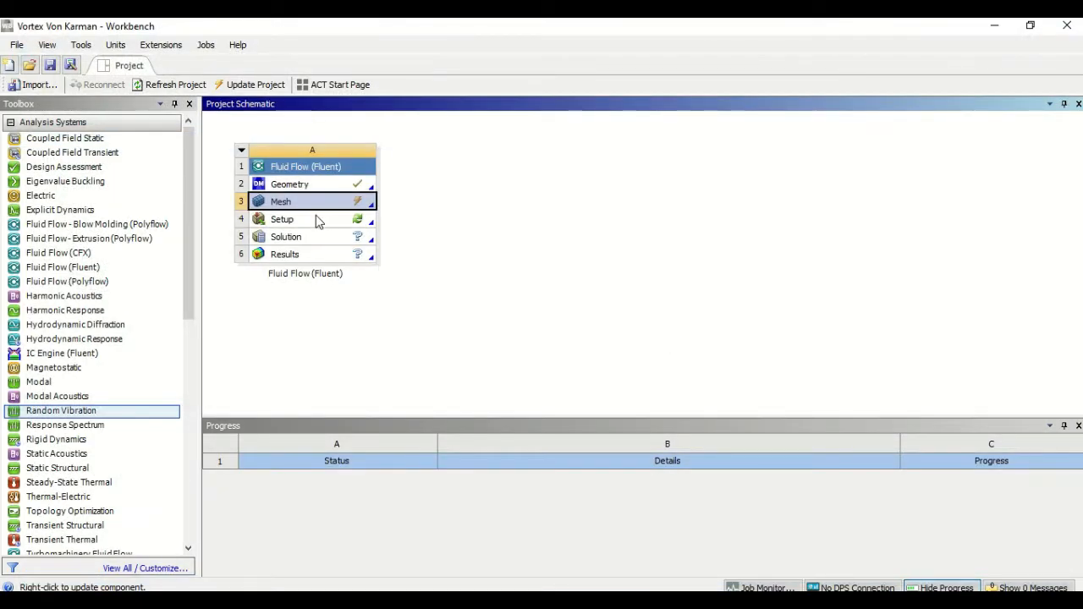
Save the project and update the Setup cell of the Fluid Flow (Fluent) system.
left_click(311, 220)
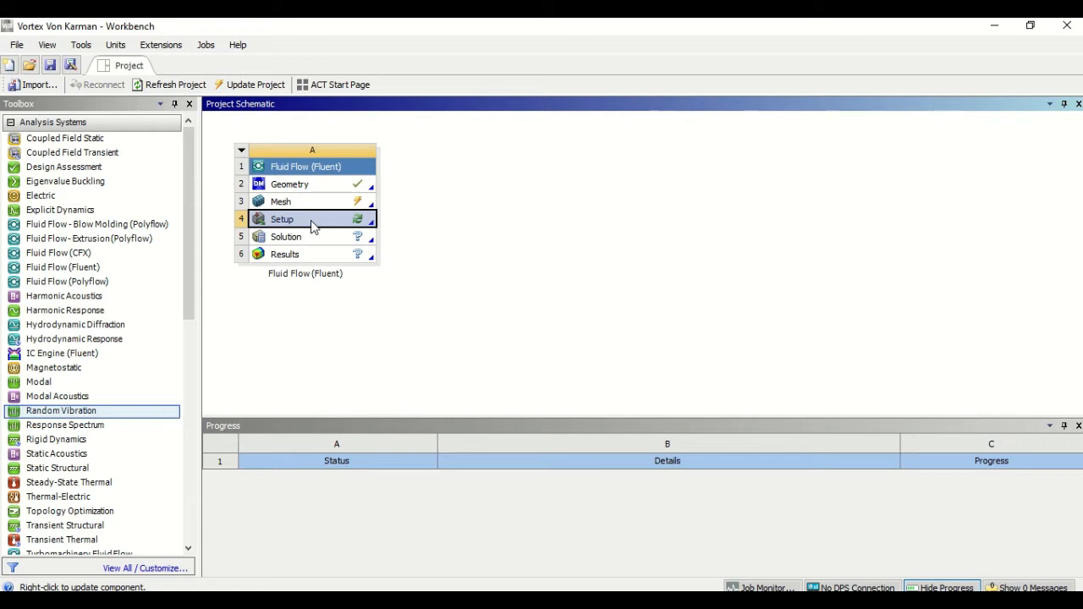
left_click(50, 65)
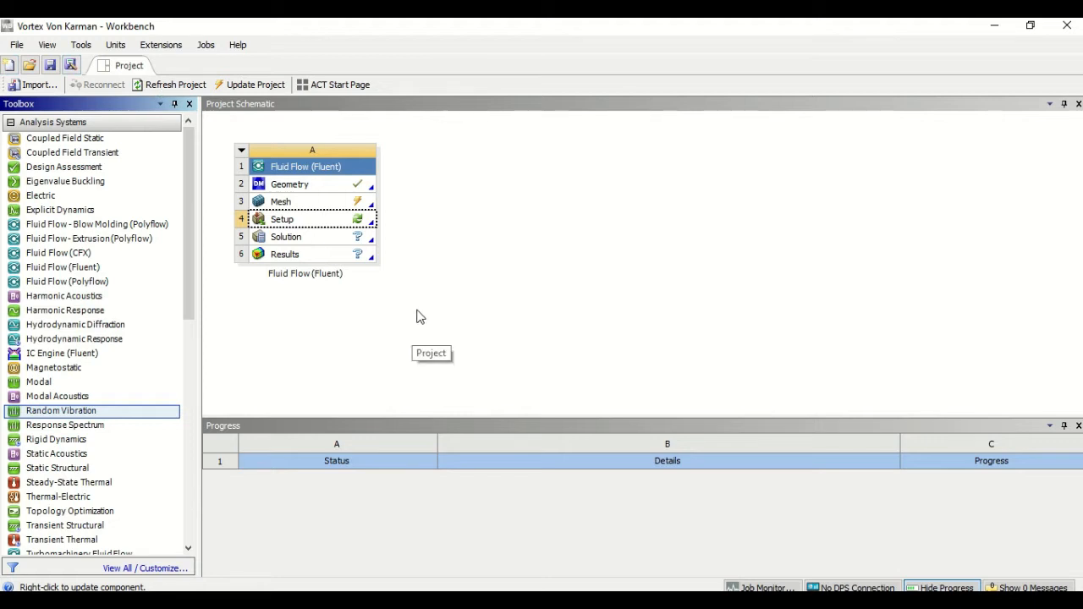
right_click(304, 227)
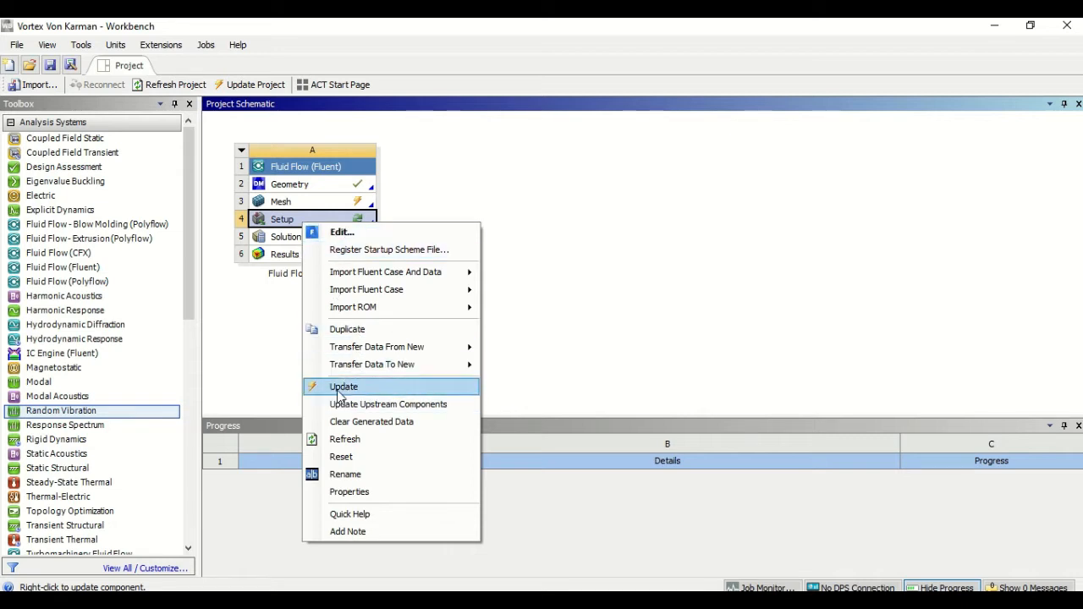
left_click(340, 391)
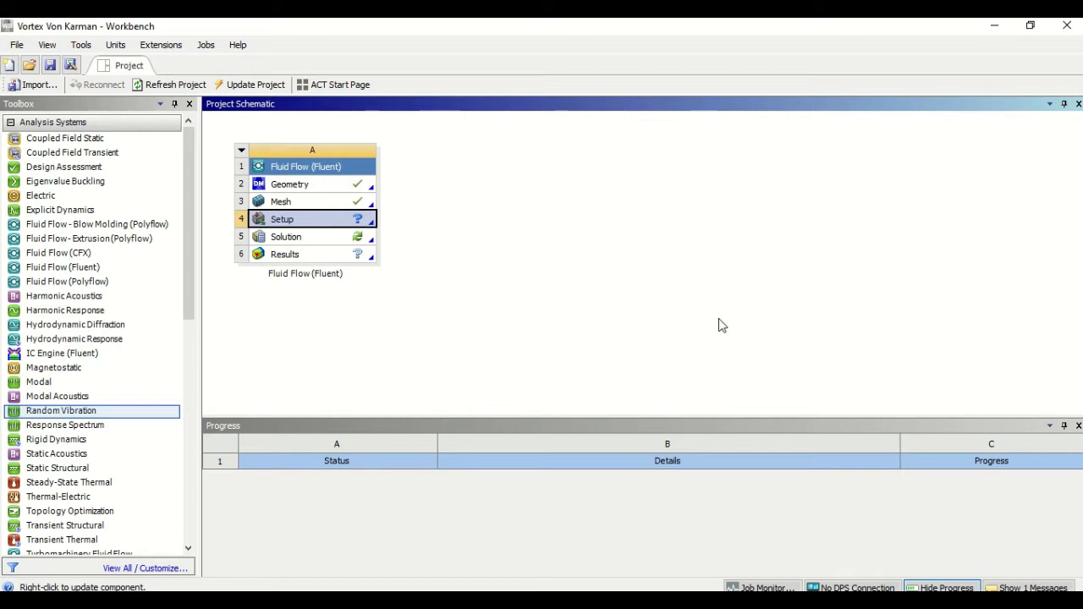
Open the Setup cell for editing and set the launcher's solver processes to 6.
right_click(308, 223)
left_click(338, 228)
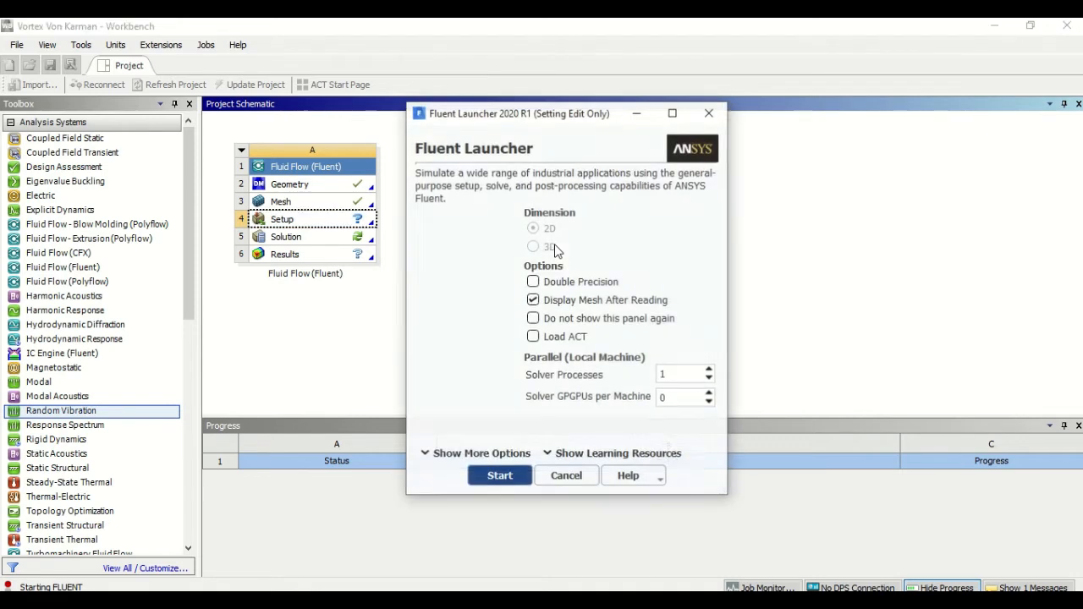
double_click(681, 375)
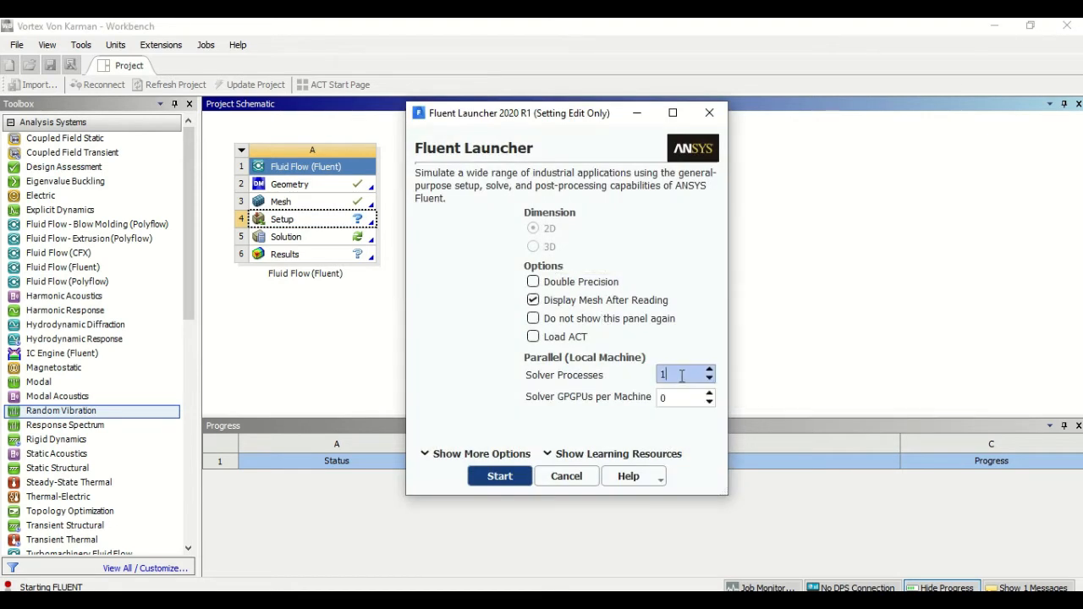
type("6")
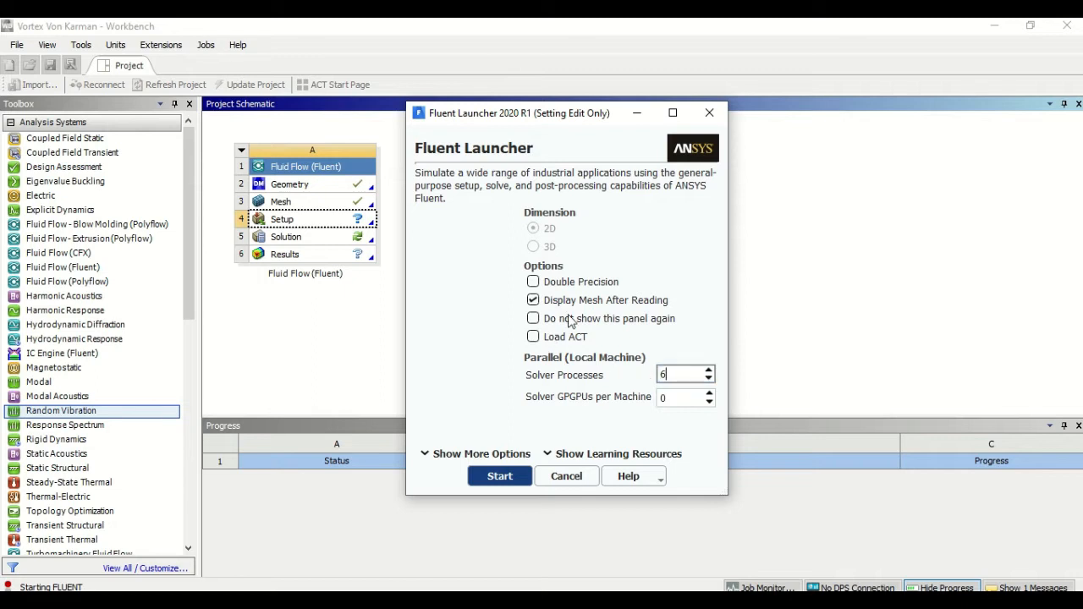
Check the additional parallel settings in Fluent Launcher, and start Fluent in a maximized window.
left_click(442, 455)
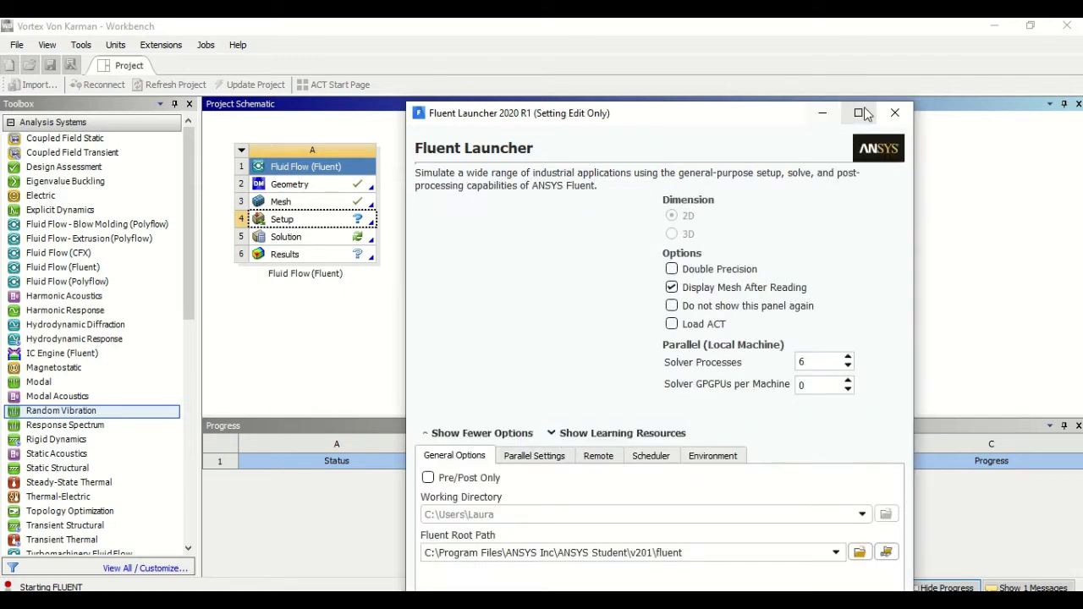
left_click(858, 112)
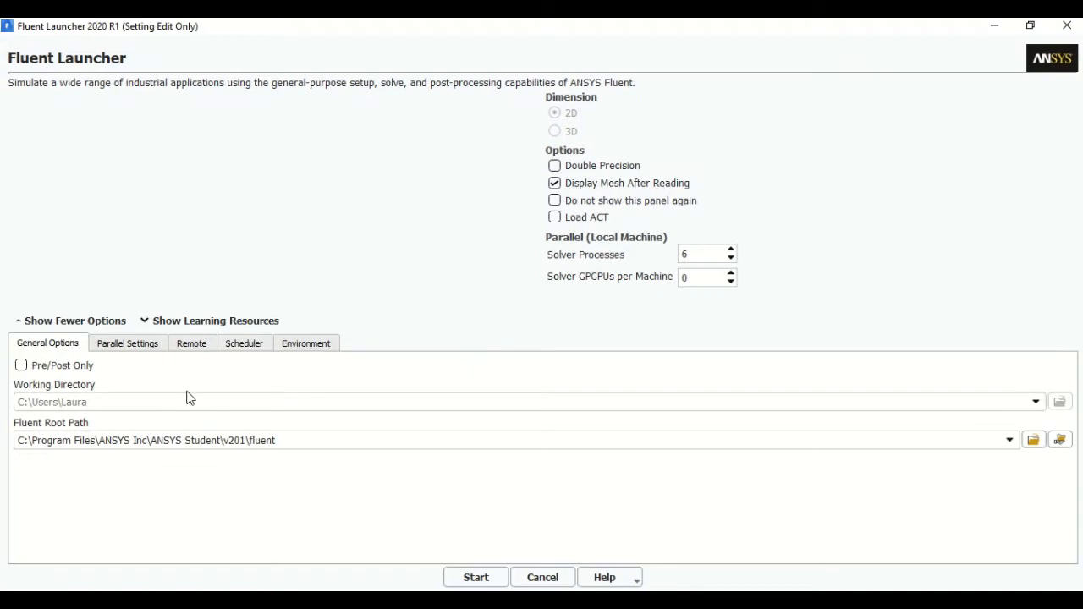
left_click(131, 345)
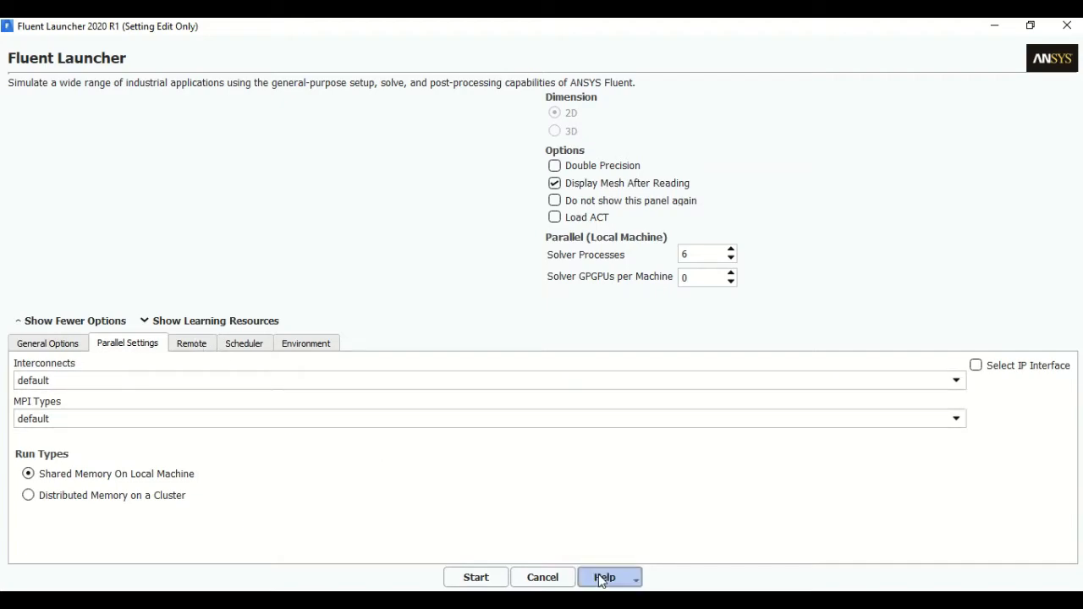
left_click(473, 584)
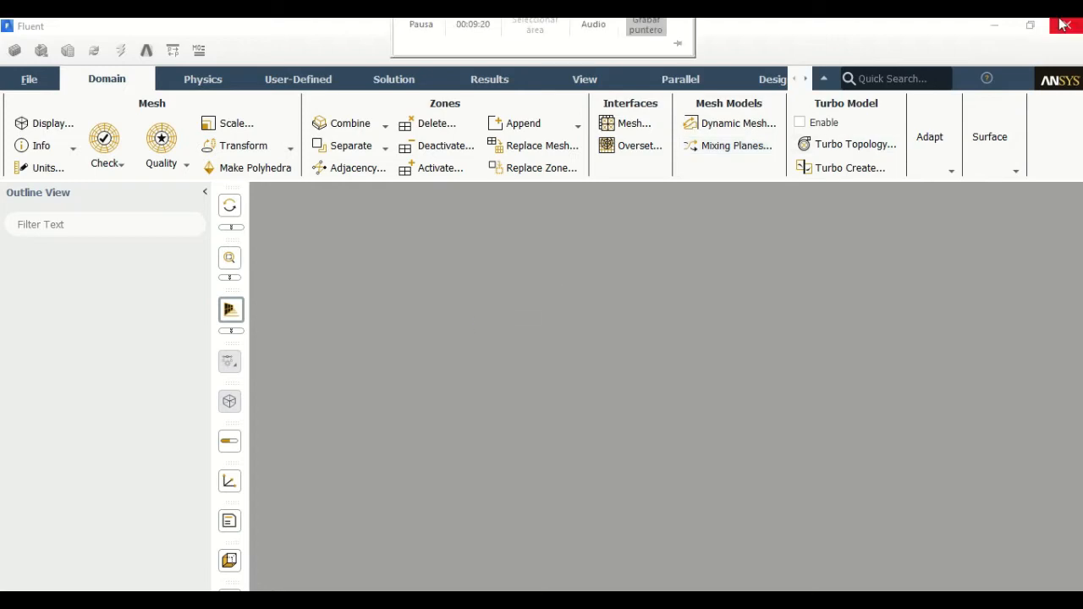
left_click(1031, 24)
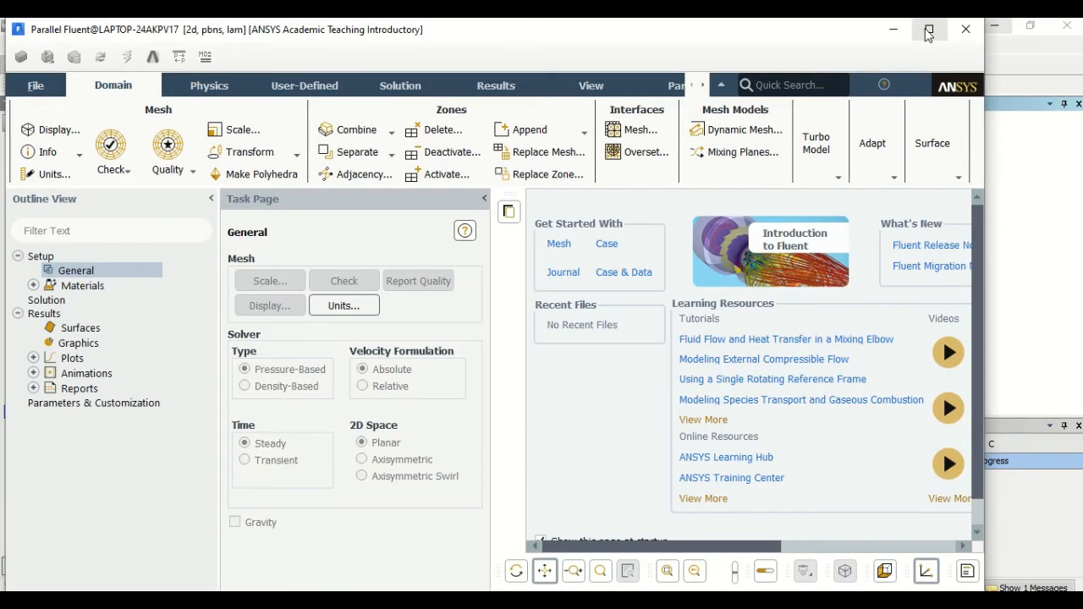
left_click(928, 31)
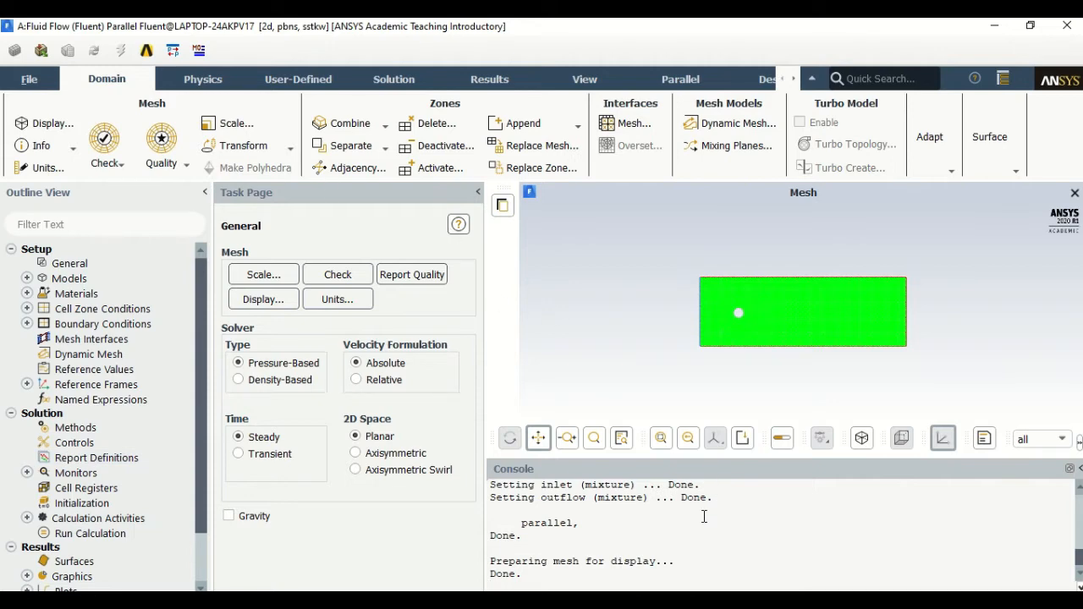
Set the solver's time formulation to Transient in the general settings.
scroll(704, 516, "up", 5)
scroll(704, 516, "down", 5)
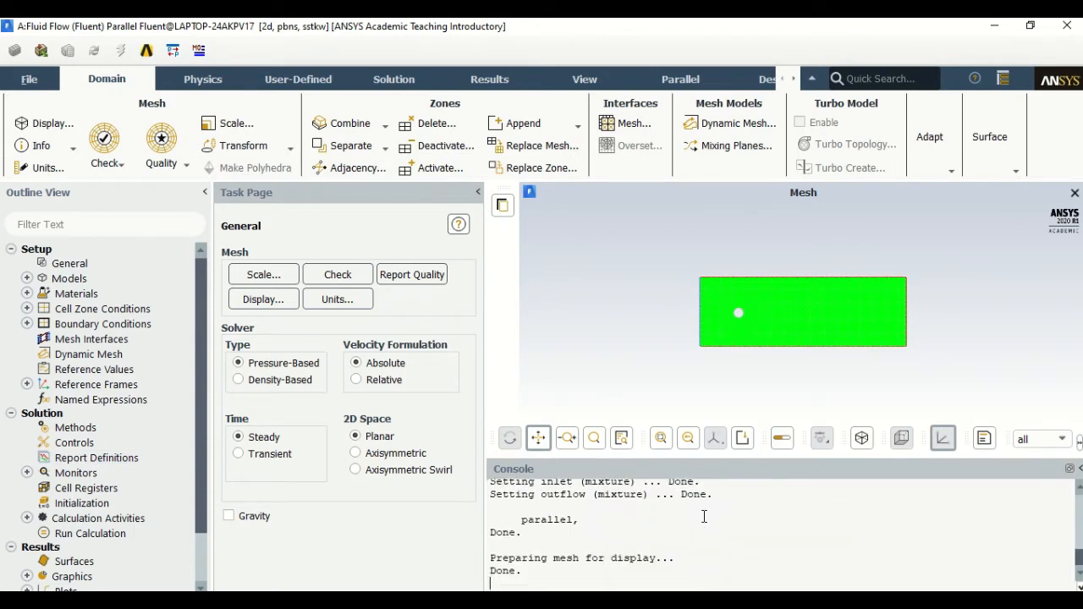
scroll(830, 306, "up", 3)
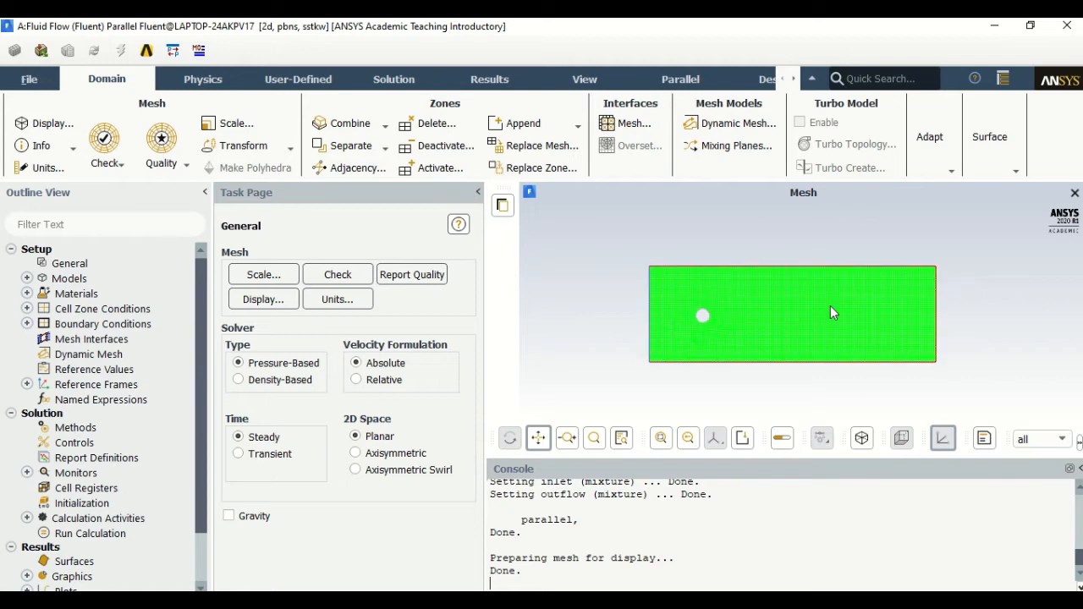
scroll(830, 312, "up", 2)
scroll(831, 312, "up", 2)
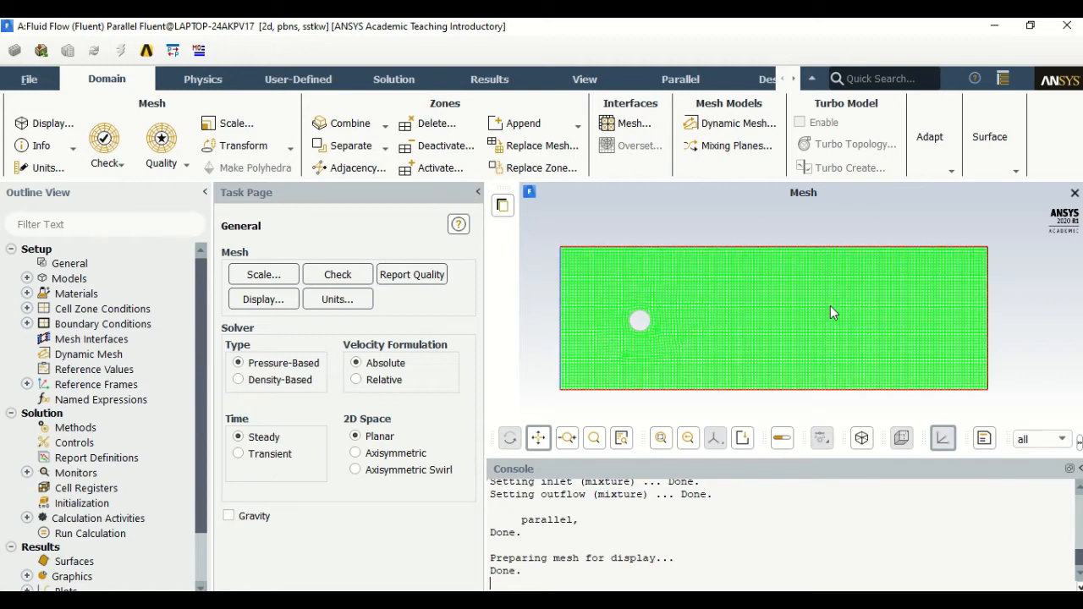
scroll(831, 312, "down", 3)
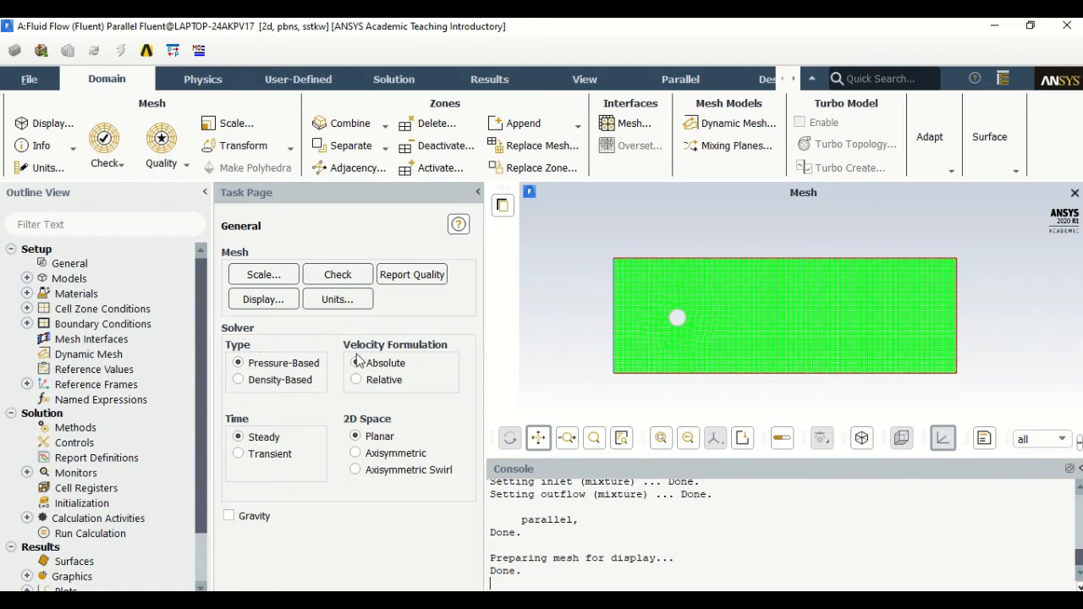
left_click(239, 455)
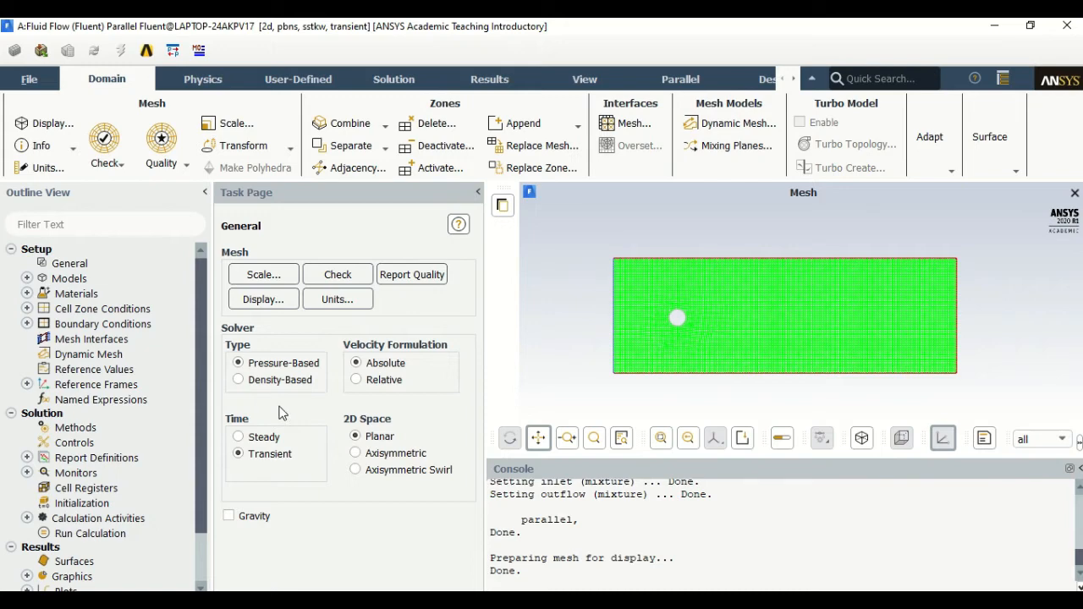
Enable the energy equation in the physics models.
left_click(27, 278)
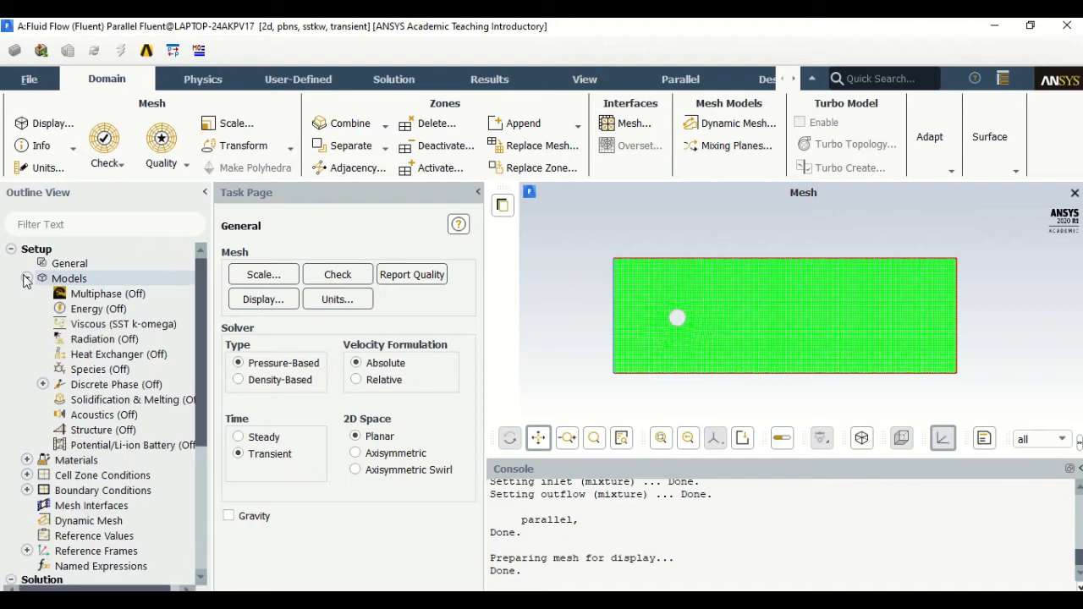
double_click(74, 313)
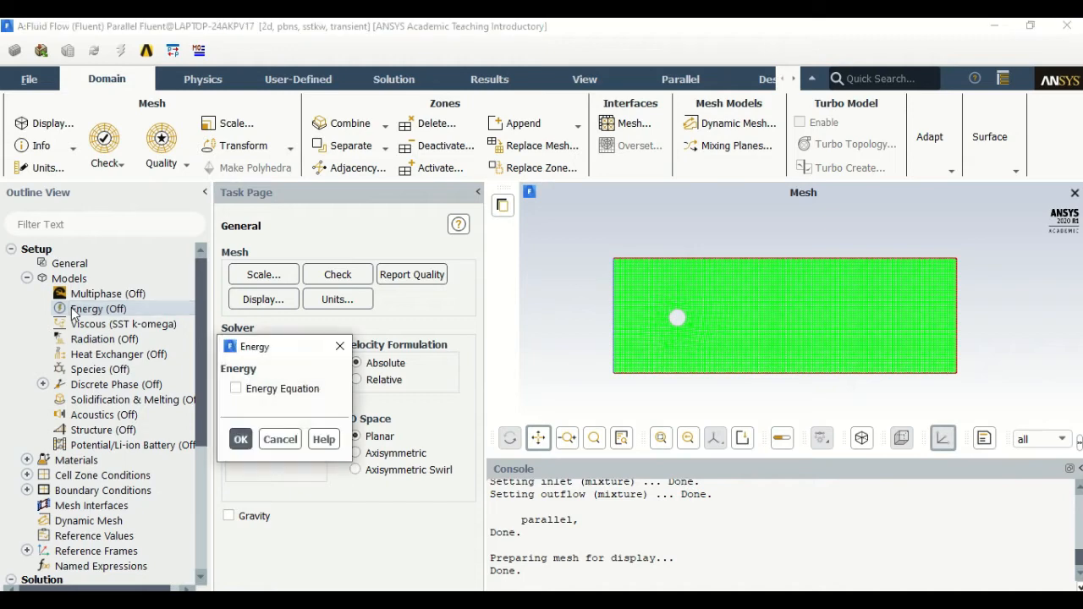
left_click(237, 391)
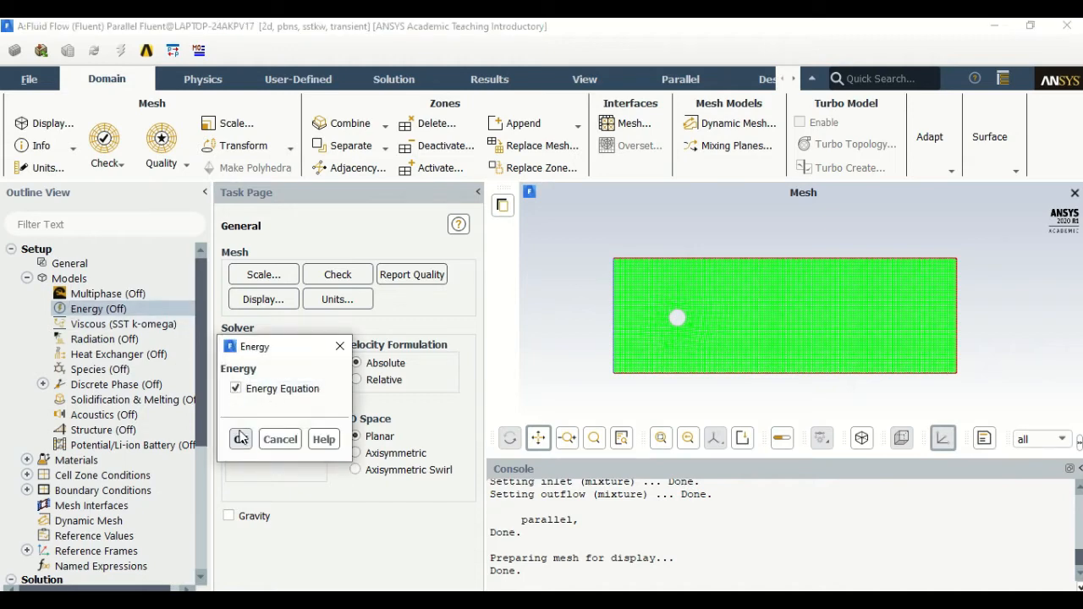
left_click(241, 439)
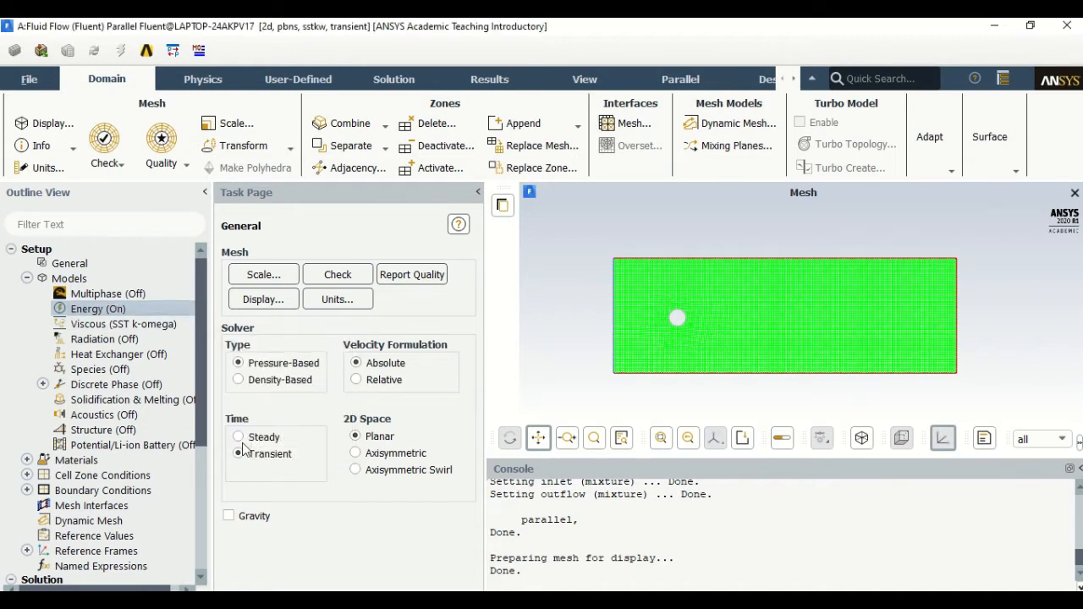
Set the viscous model to Laminar.
left_click(149, 326)
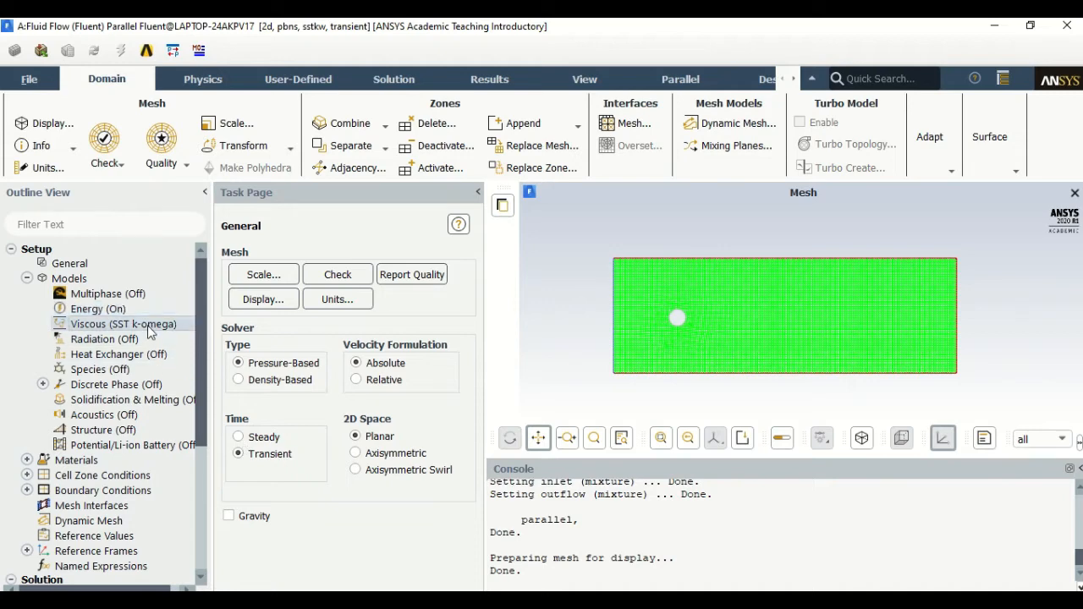
double_click(149, 330)
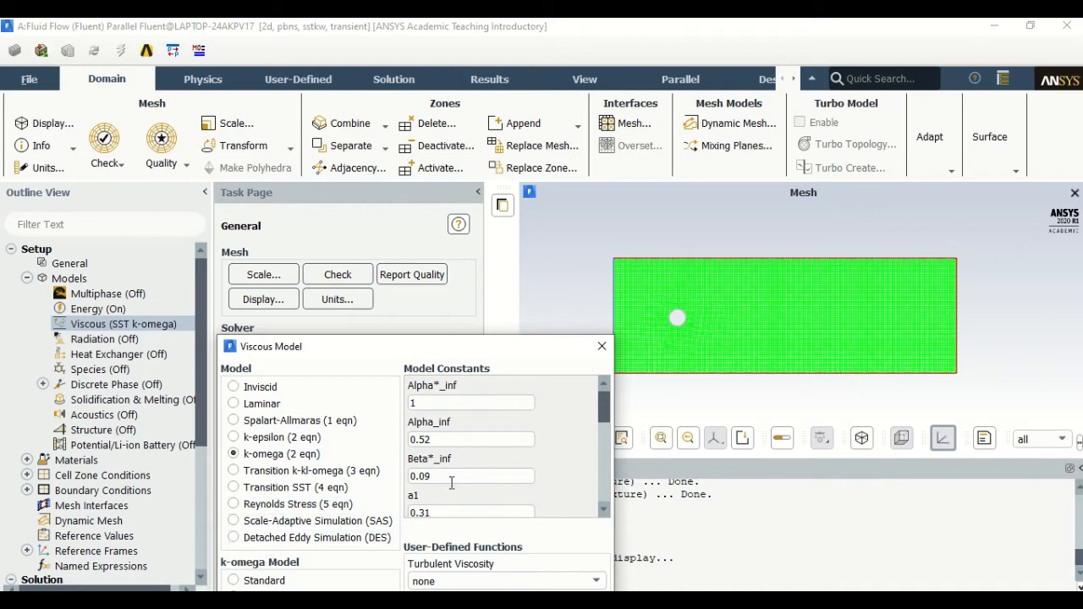
left_click_drag(449, 350, 474, 77)
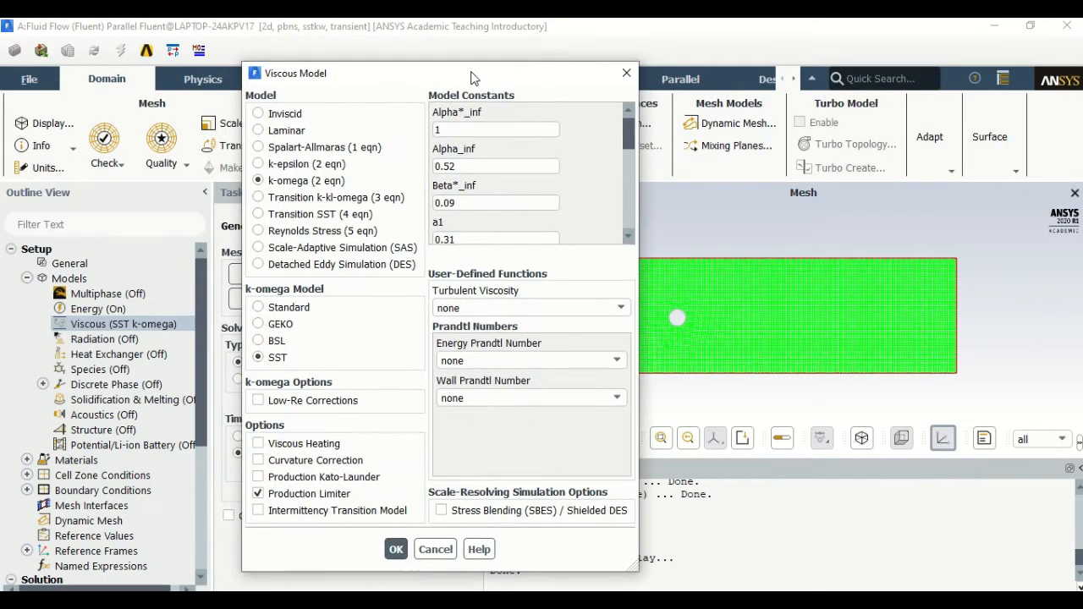
left_click(258, 131)
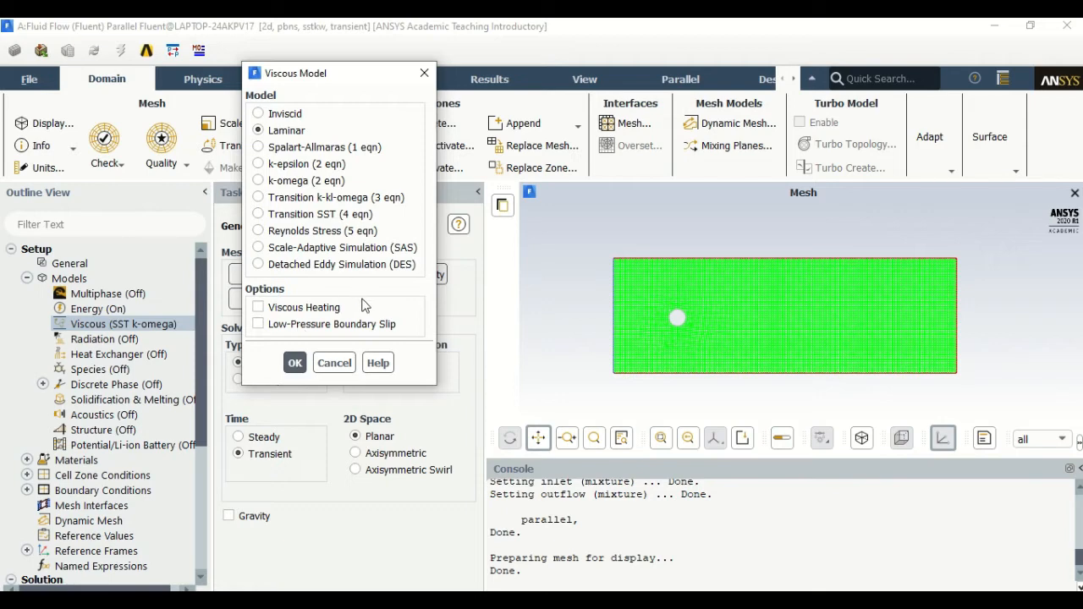
left_click(294, 364)
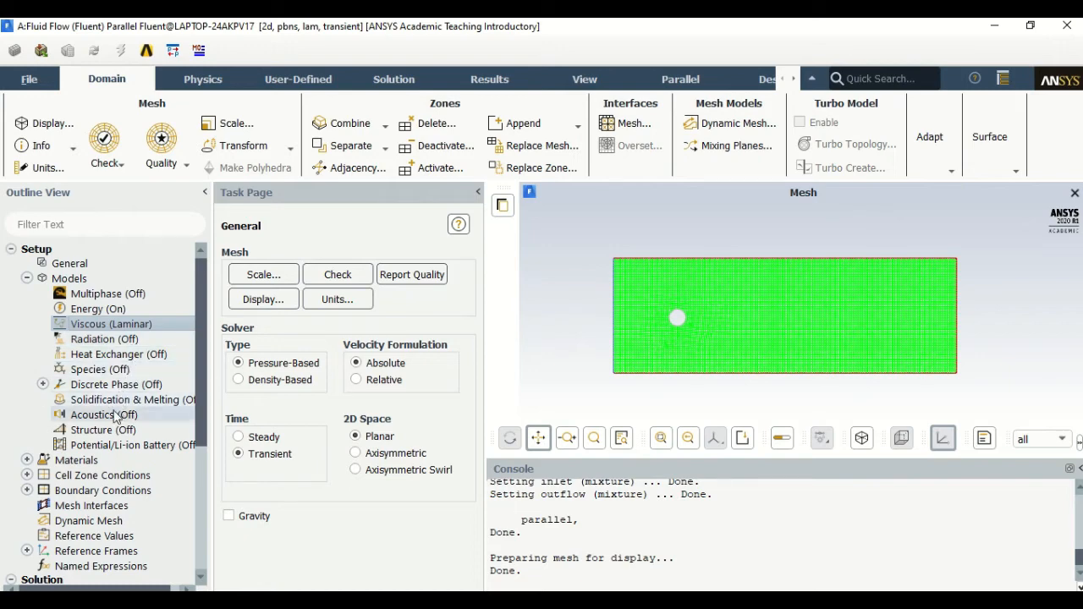
Check the properties of the fluid material air and the solid material aluminum, leaving both materials as they are.
left_click(27, 460)
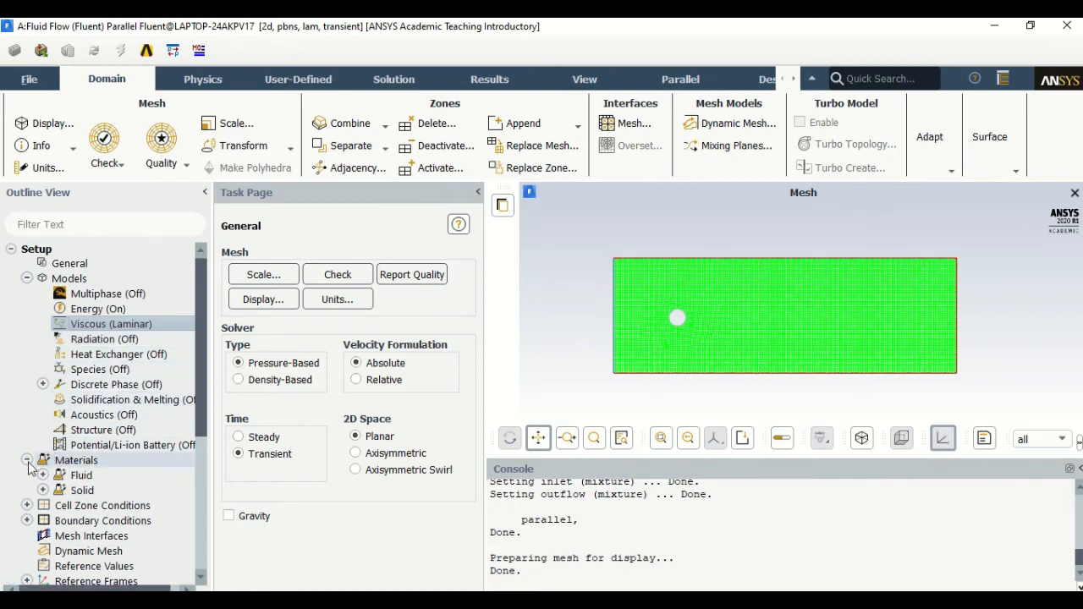
left_click(42, 476)
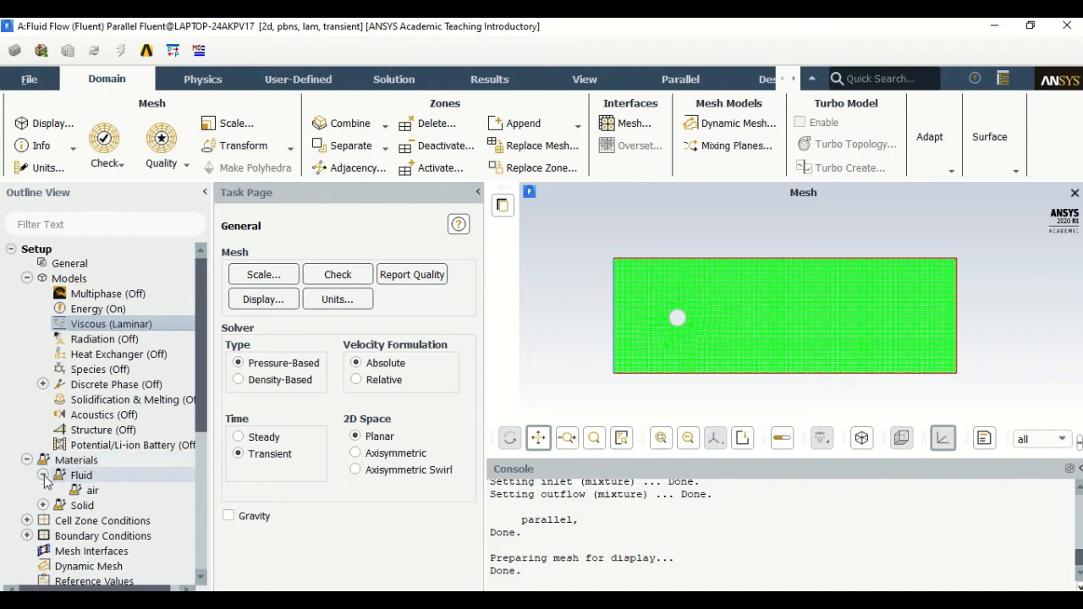
double_click(85, 490)
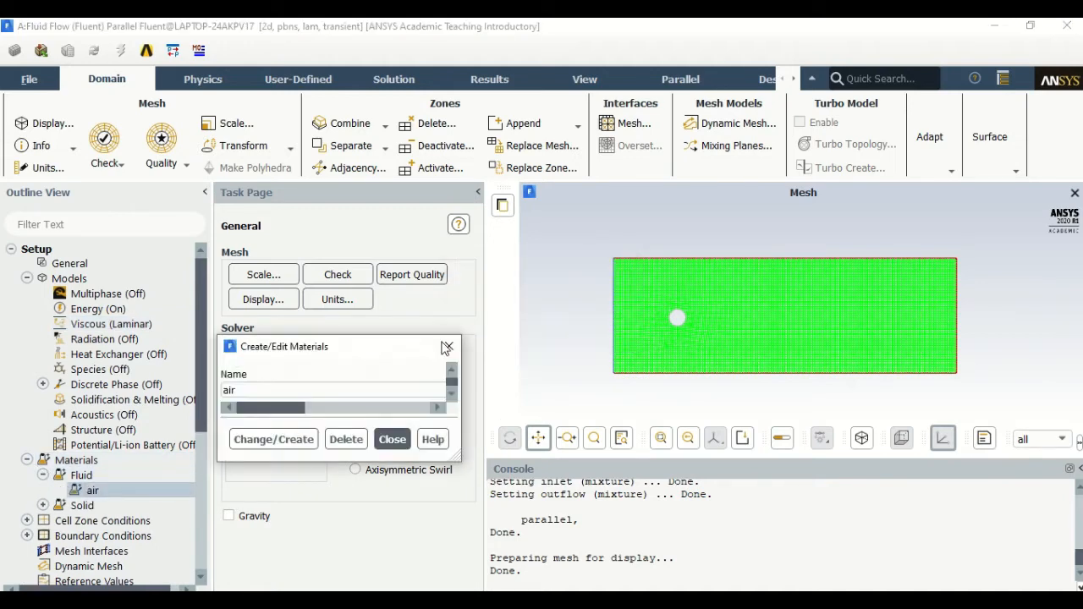
left_click_drag(518, 354, 516, 113)
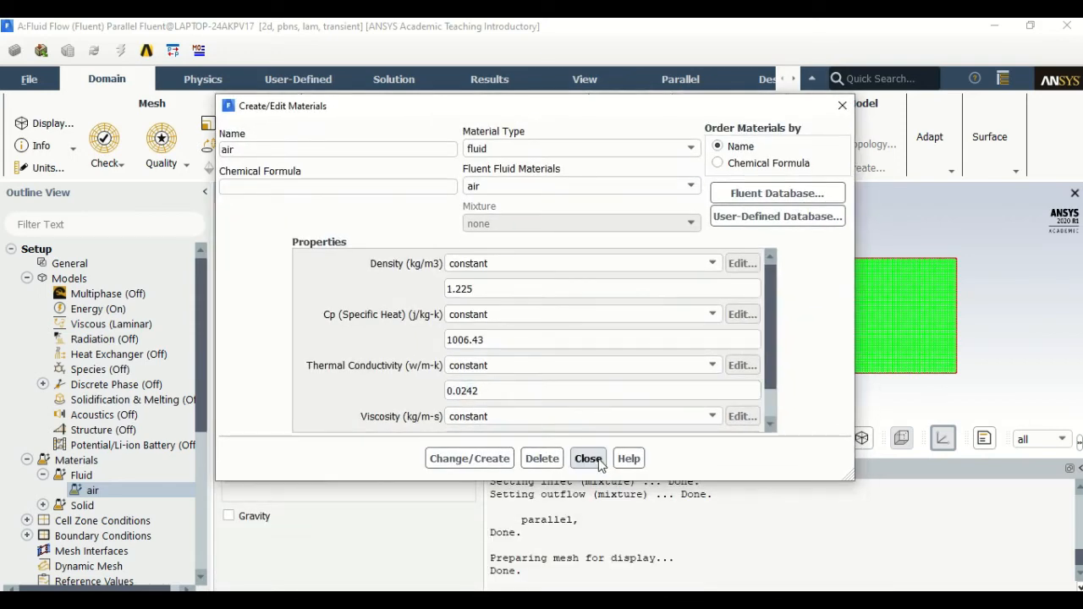
left_click(588, 459)
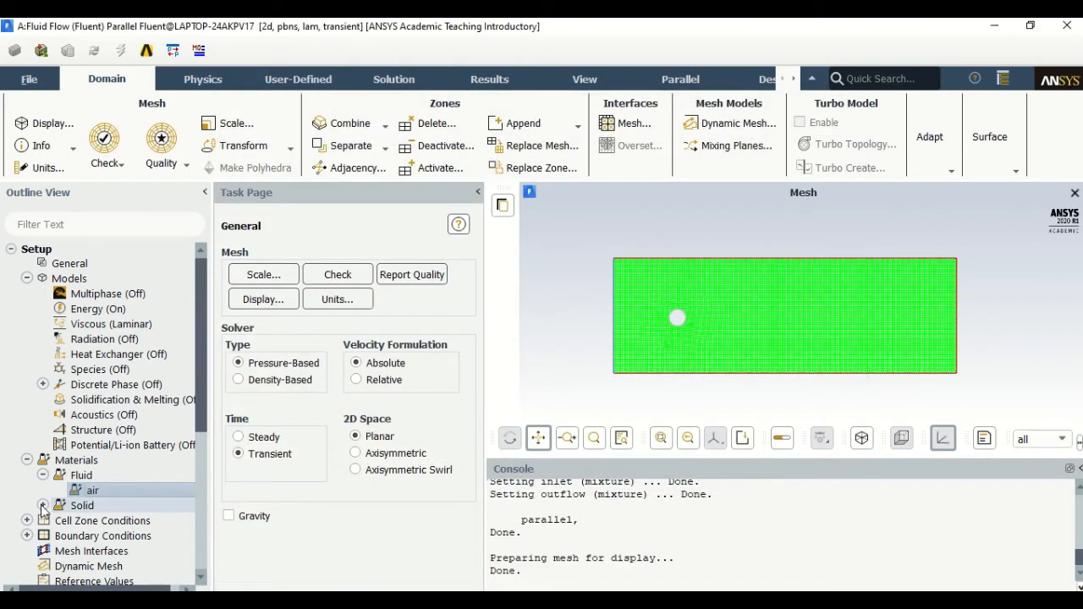
left_click(42, 506)
double_click(95, 521)
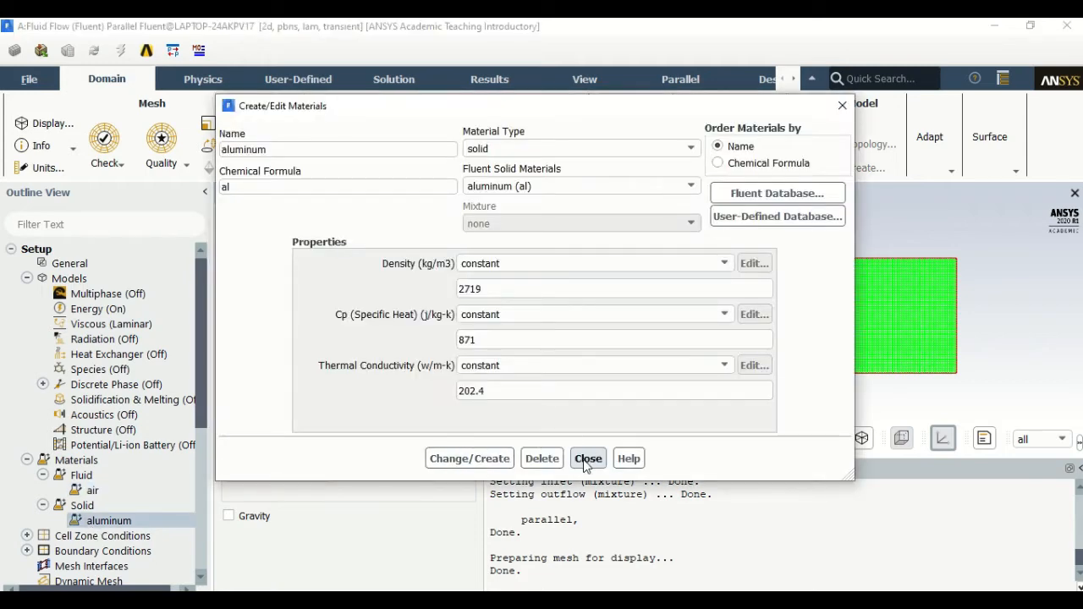
left_click(588, 458)
Set the inlet boundary's velocity magnitude to 0.25 m/s, and check its thermal condition before applying.
scroll(152, 497, "down", 3)
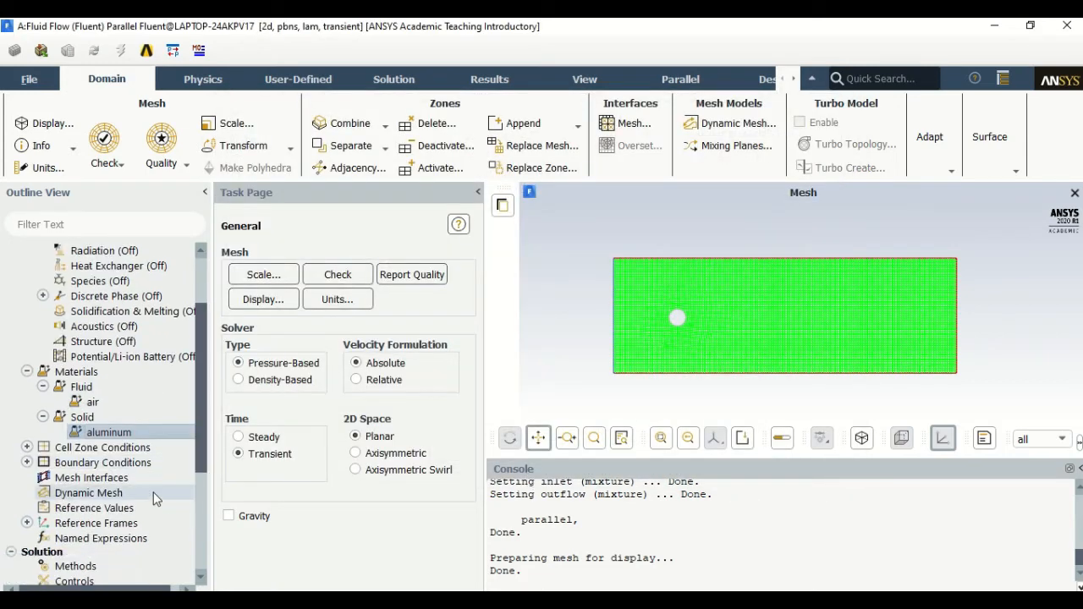
scroll(154, 499, "down", 1)
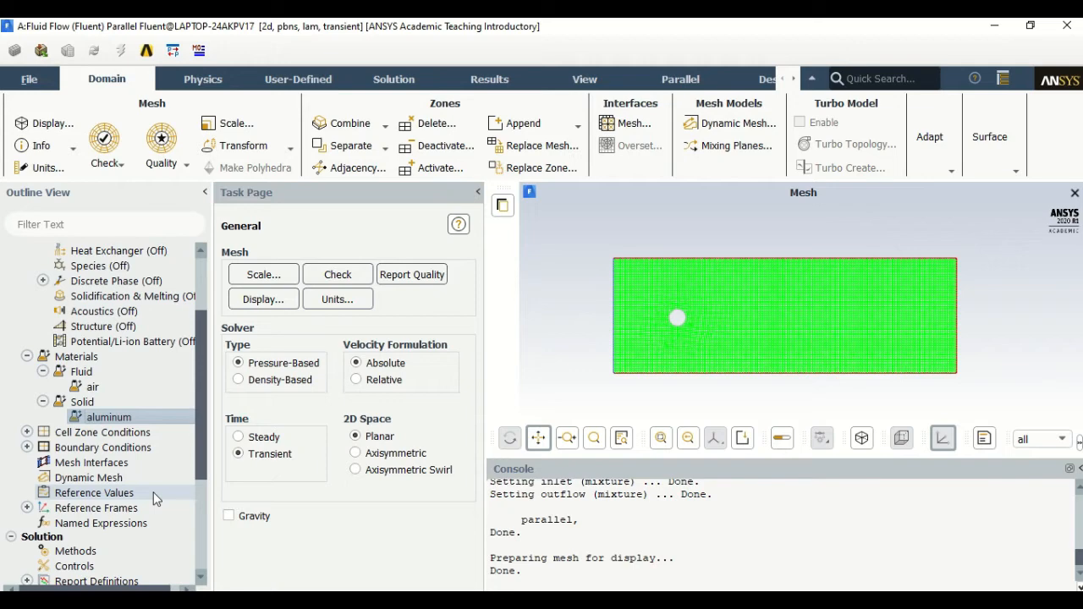
left_click(26, 448)
left_click(42, 462)
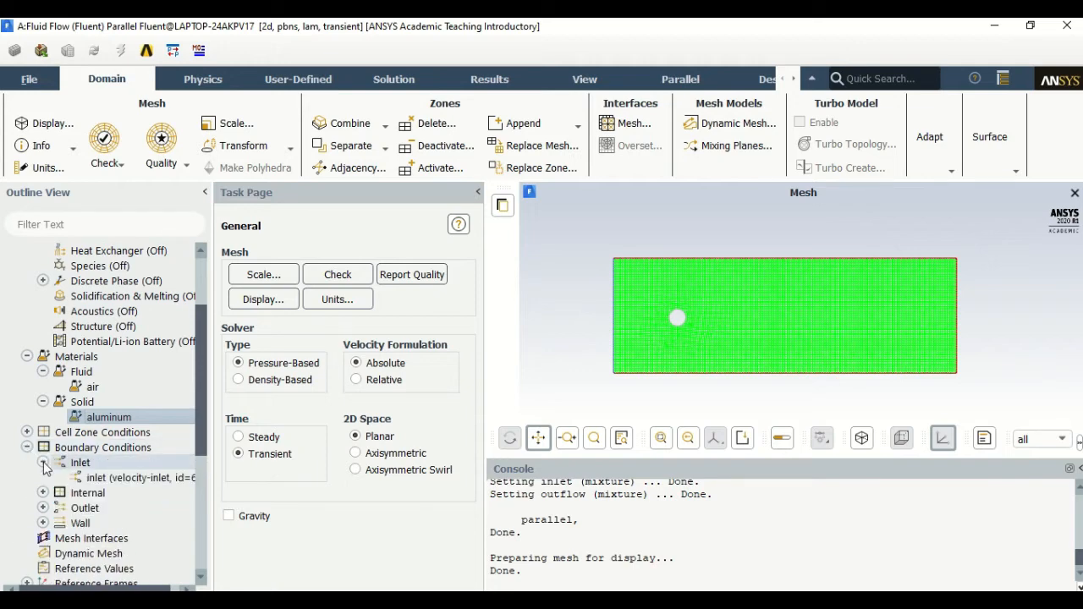
left_click(97, 479)
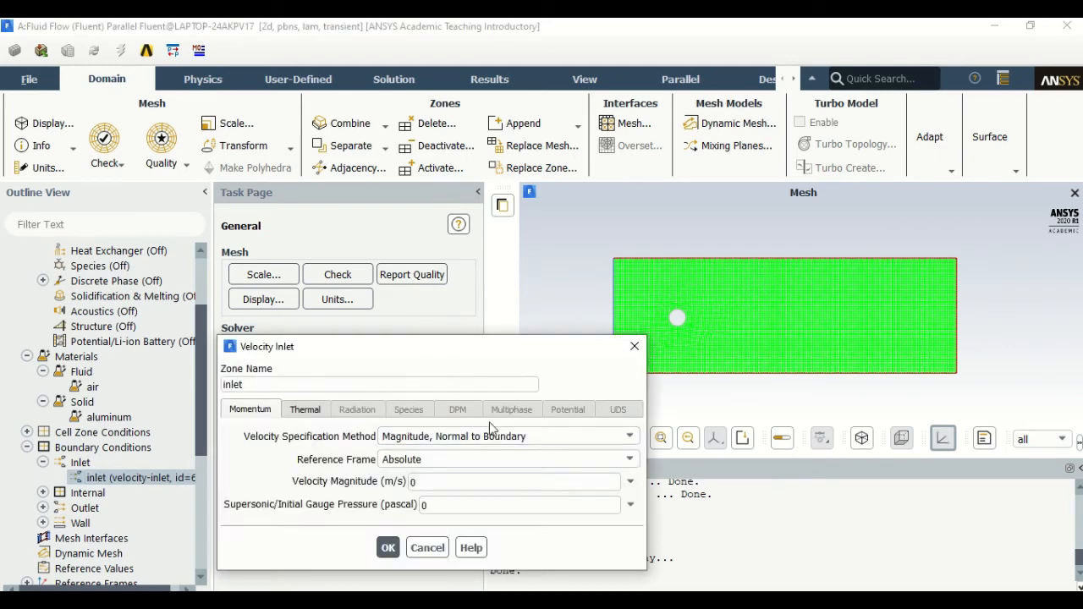
left_click(430, 481)
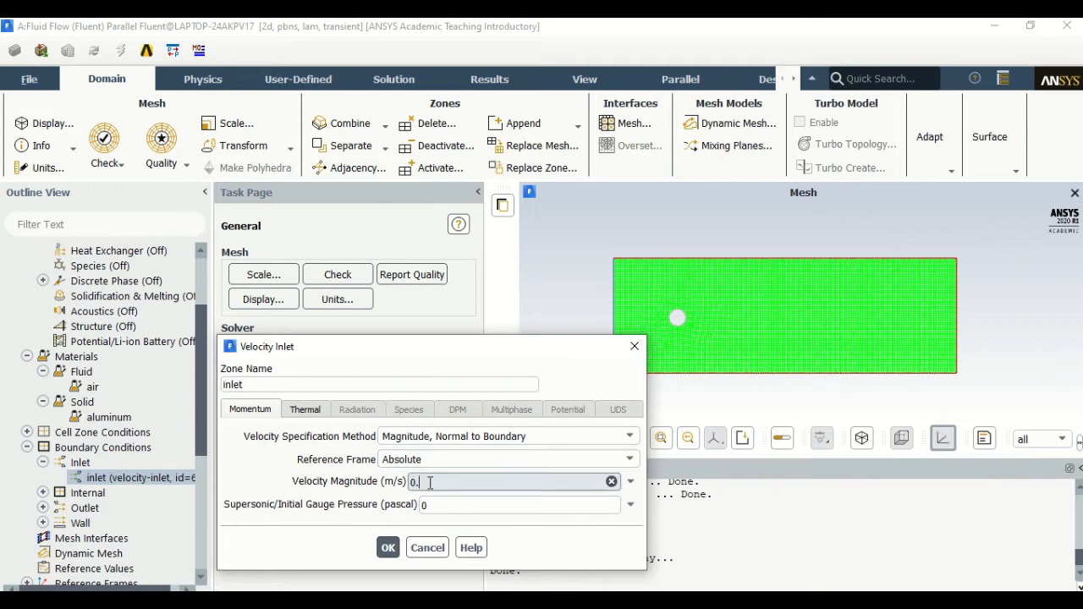
type(".25")
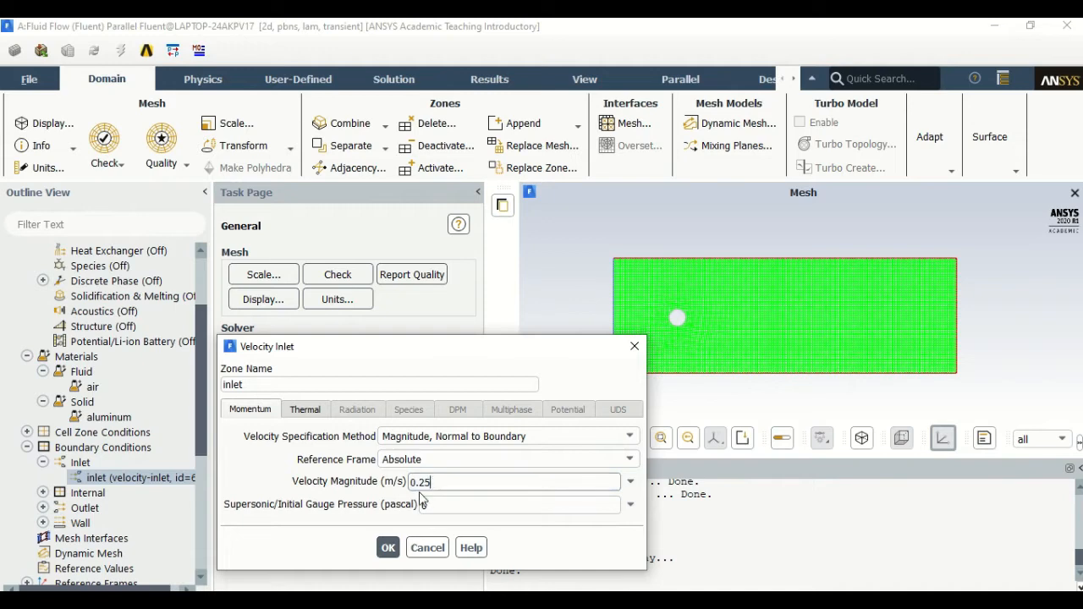
left_click(313, 414)
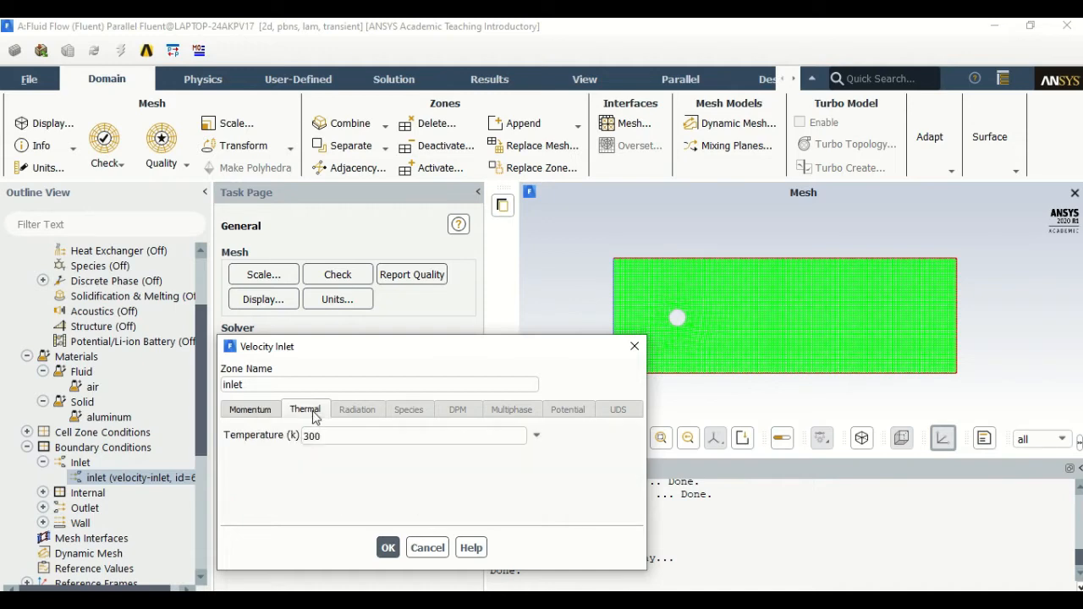
left_click(388, 547)
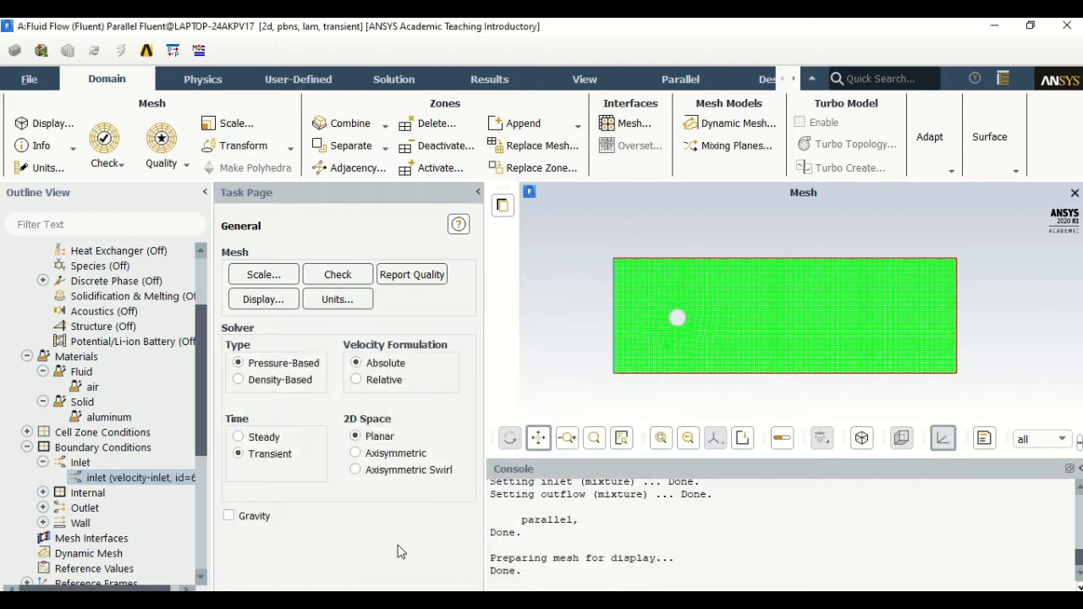
Review the boundary settings of the interior-surface_body zone and the outflow zone, accepting both as they are.
left_click(42, 494)
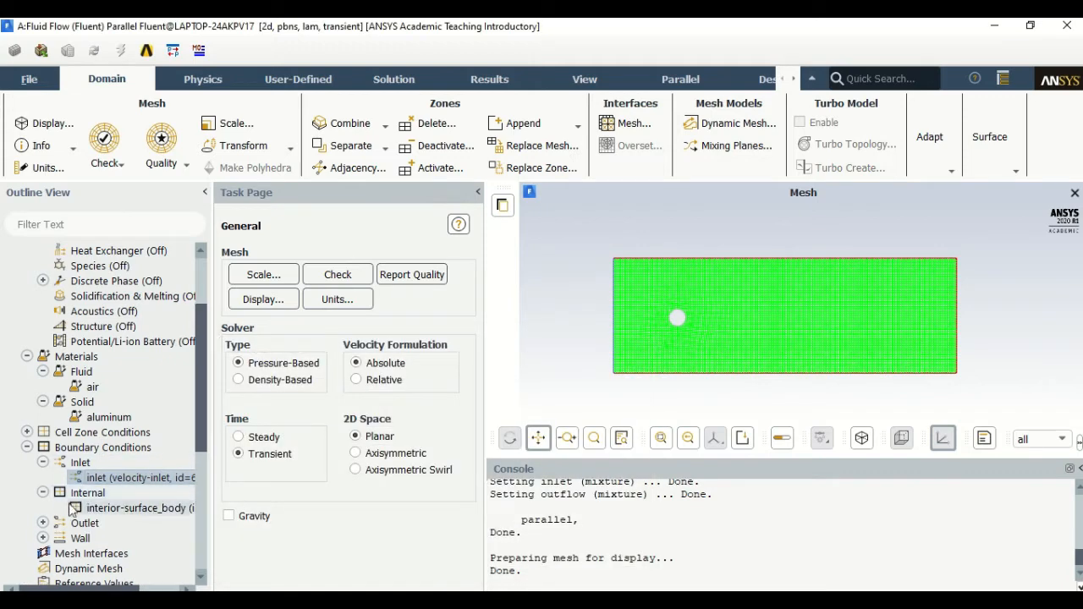
left_click(74, 508)
double_click(74, 507)
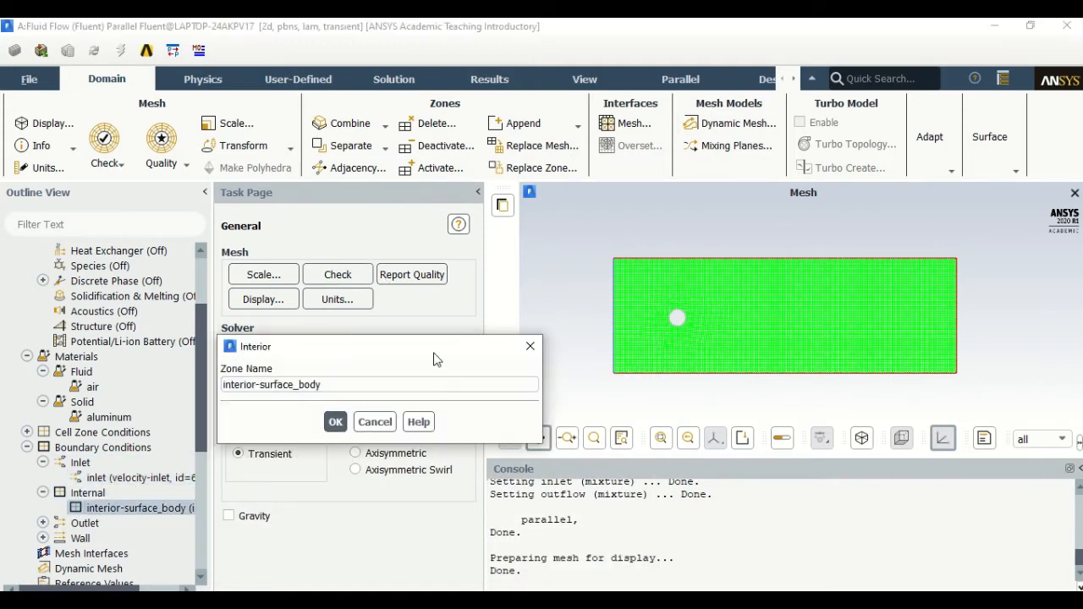
left_click(335, 422)
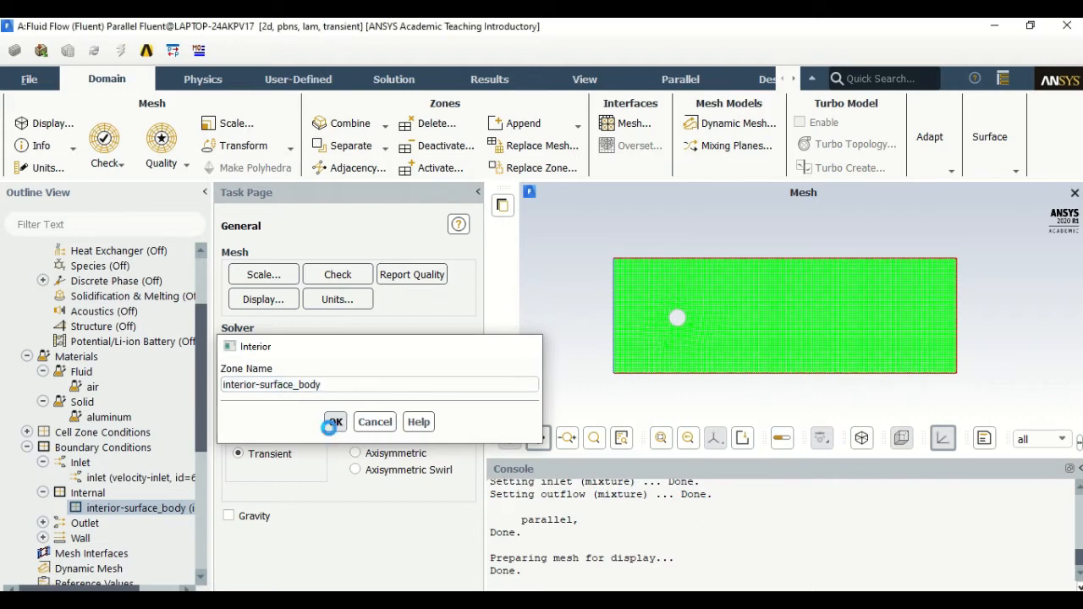
left_click(42, 523)
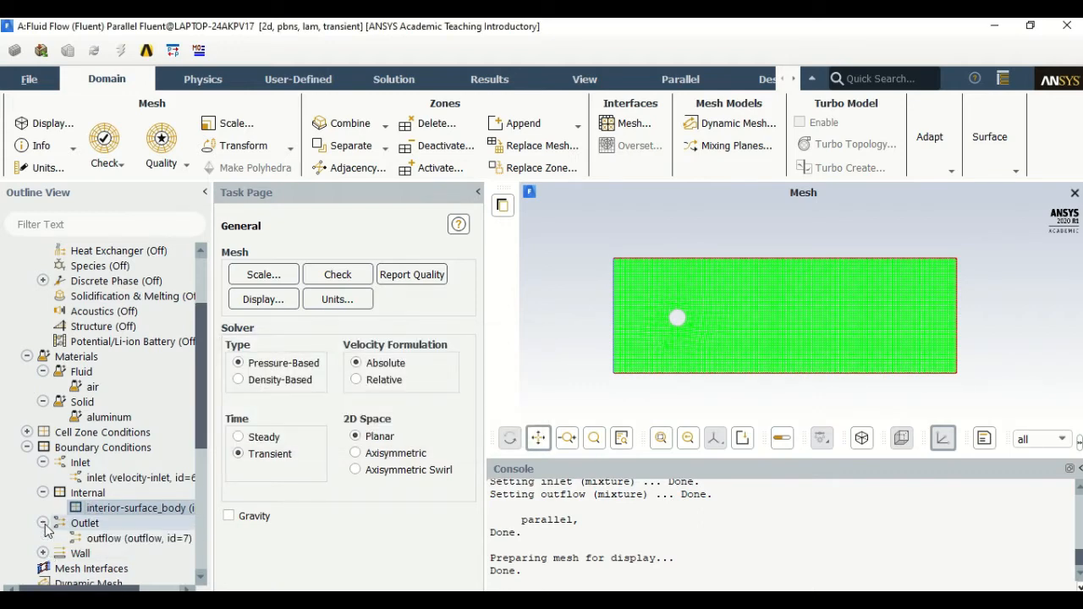
double_click(87, 542)
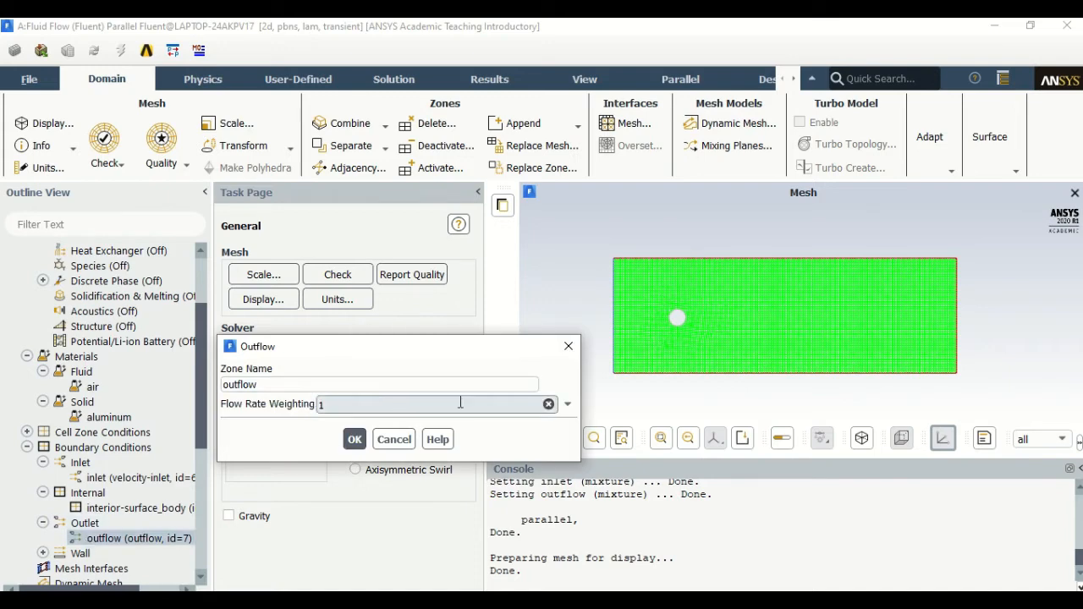
left_click(355, 439)
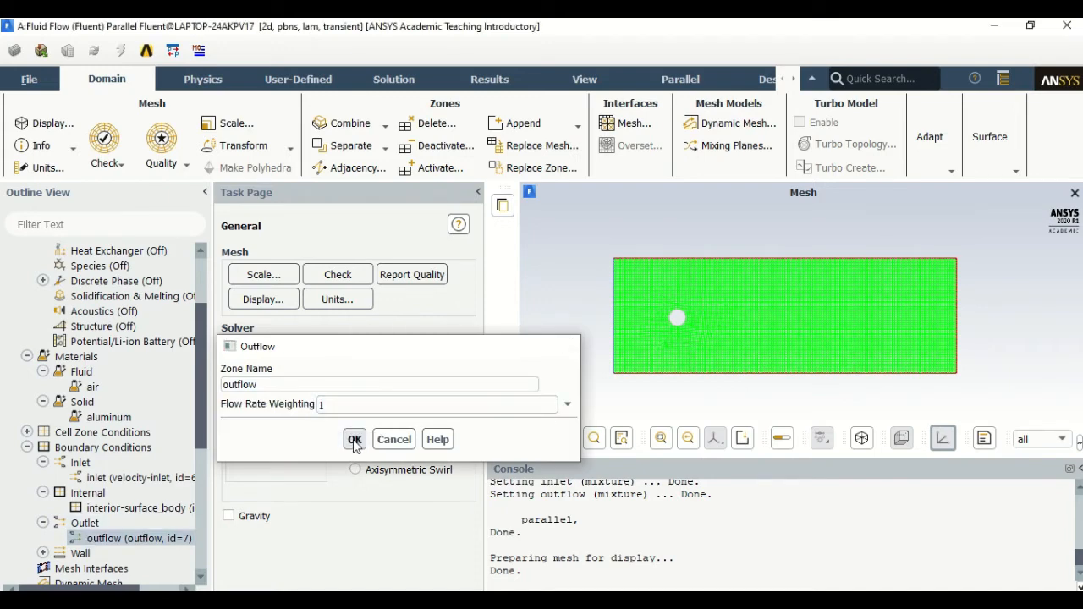
Give the wall boundary a Temperature thermal condition of 350 K and a wall thickness of 0.001 m.
left_click(43, 554)
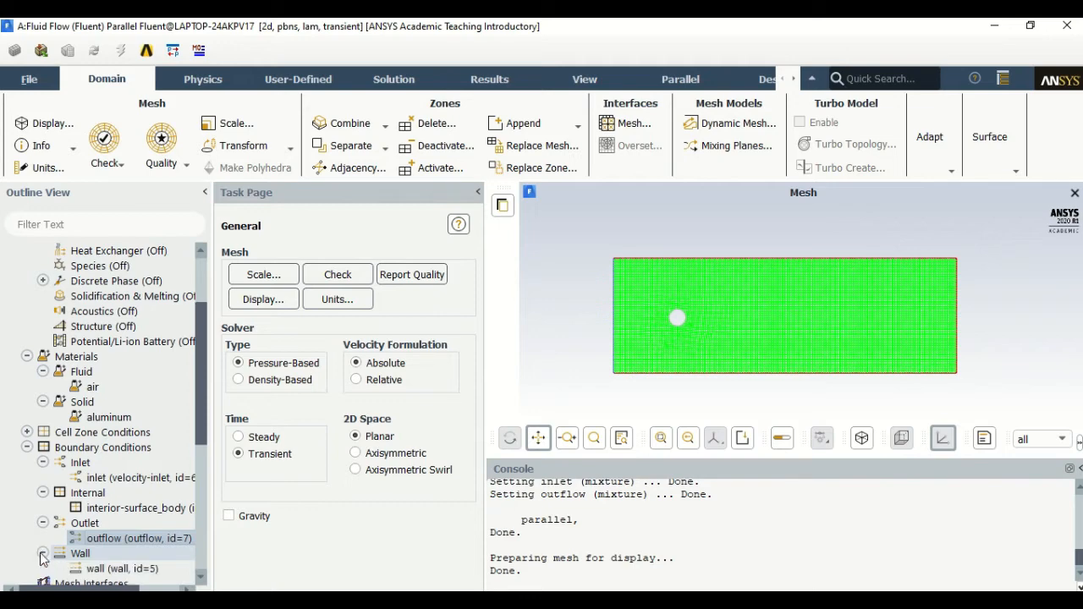
left_click(81, 570)
double_click(81, 571)
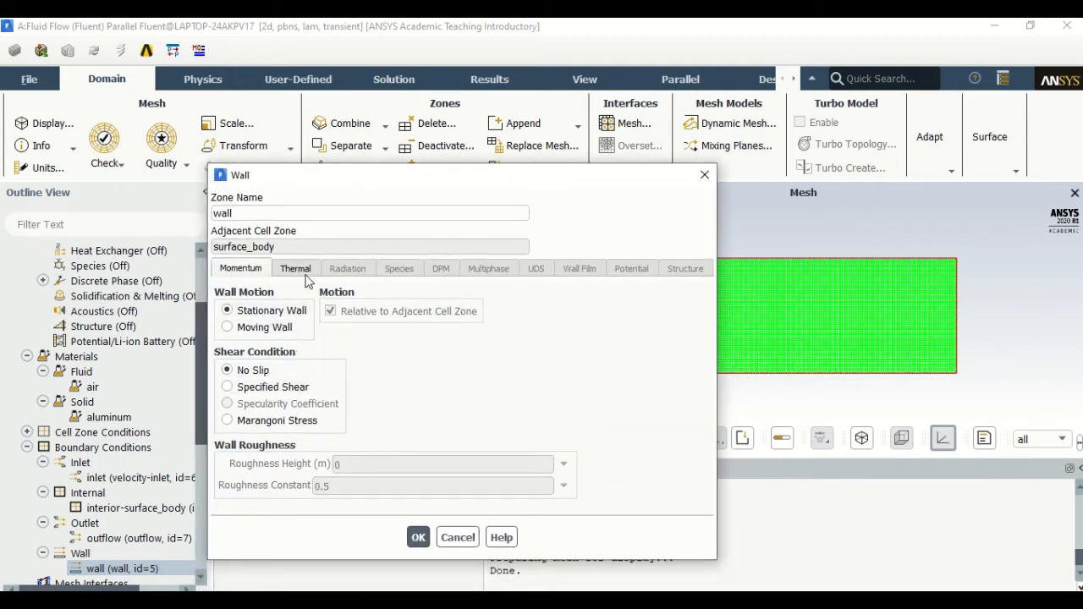
left_click(300, 270)
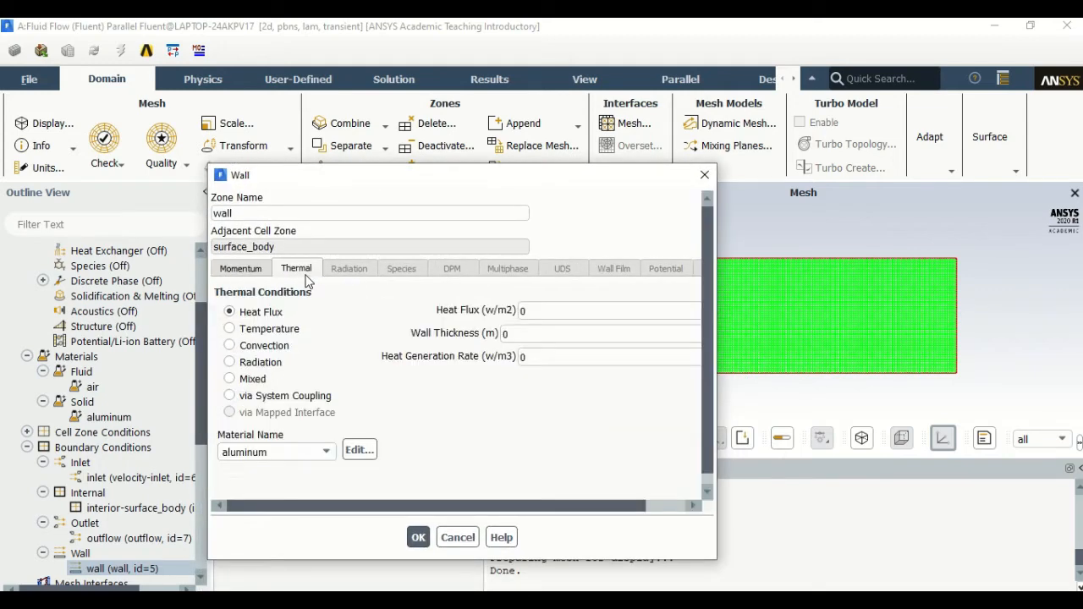
left_click(254, 335)
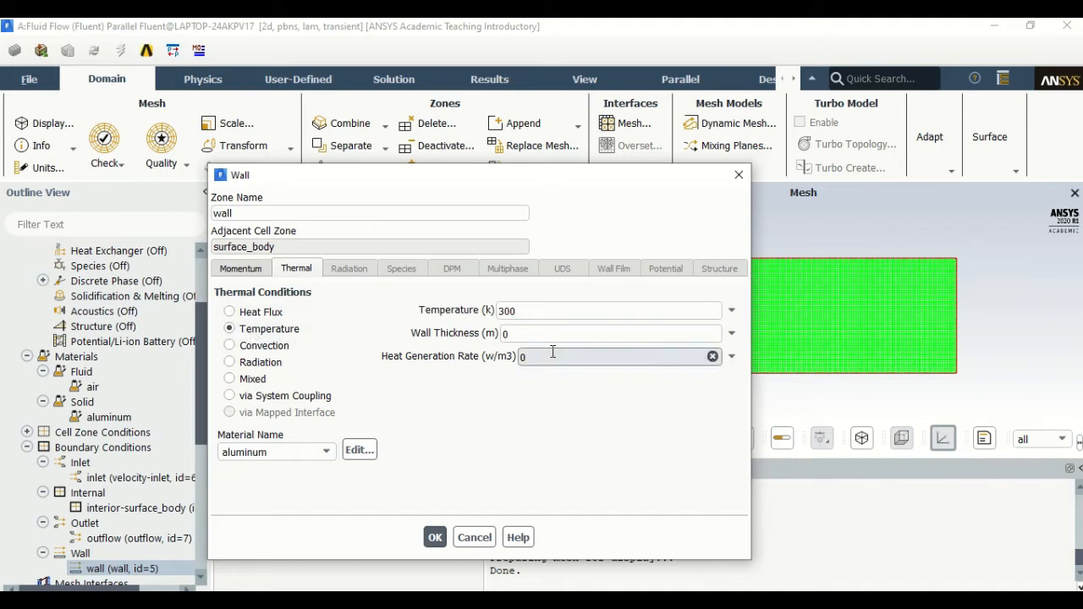
key("BackSpace")
key("BackSpace")
key("BackSpace")
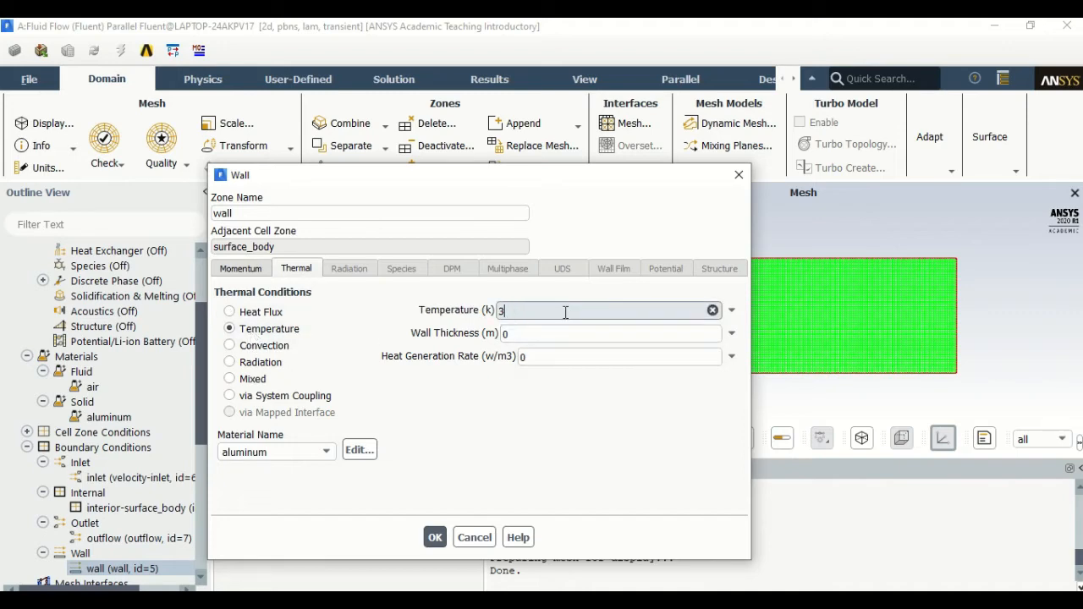
type("350")
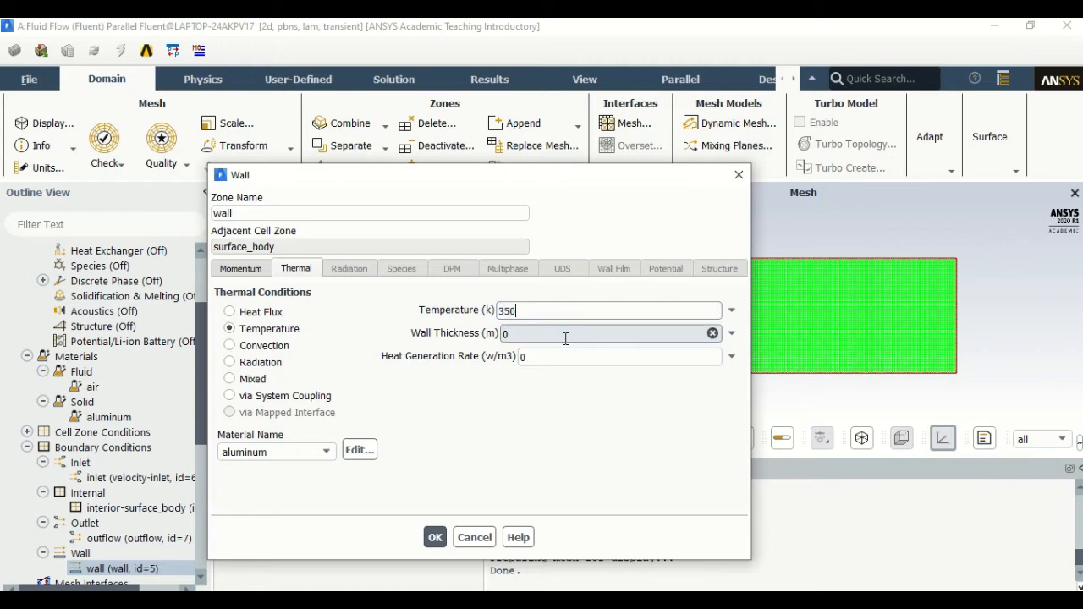
left_click(565, 337)
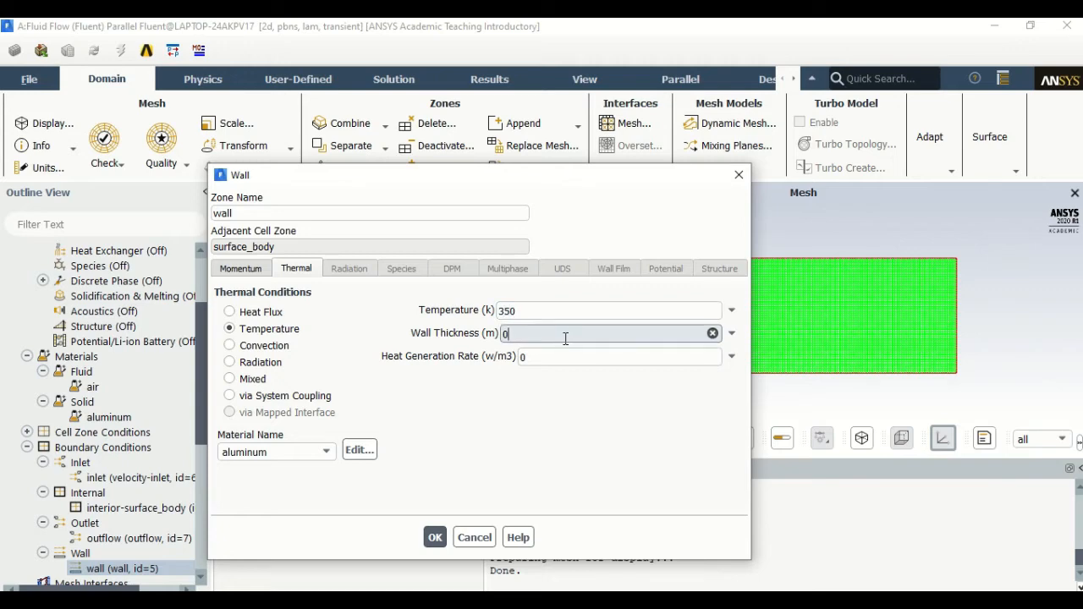
type(".001")
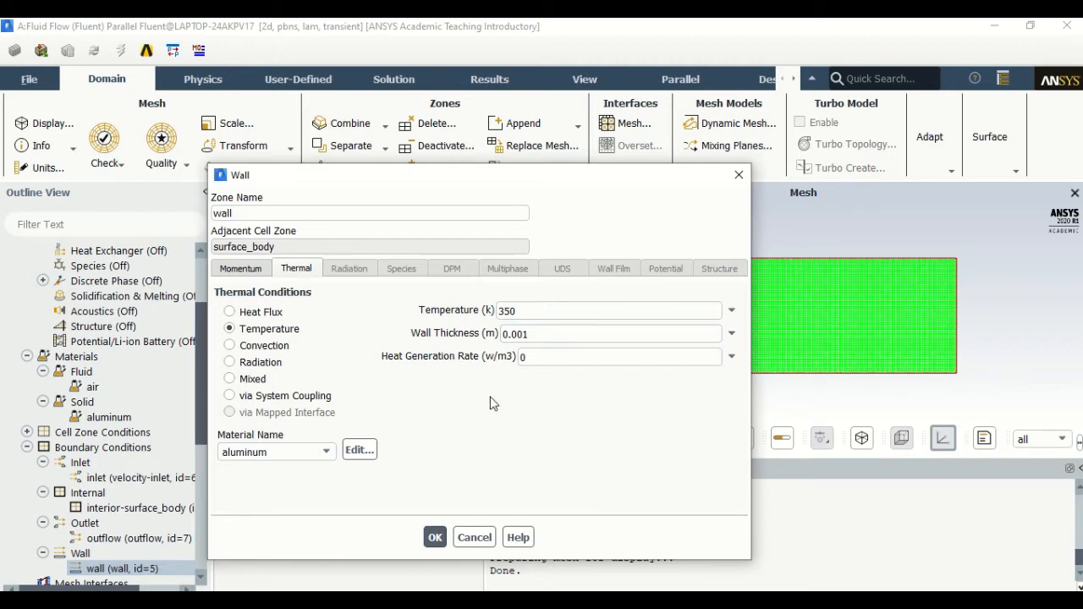
left_click(435, 538)
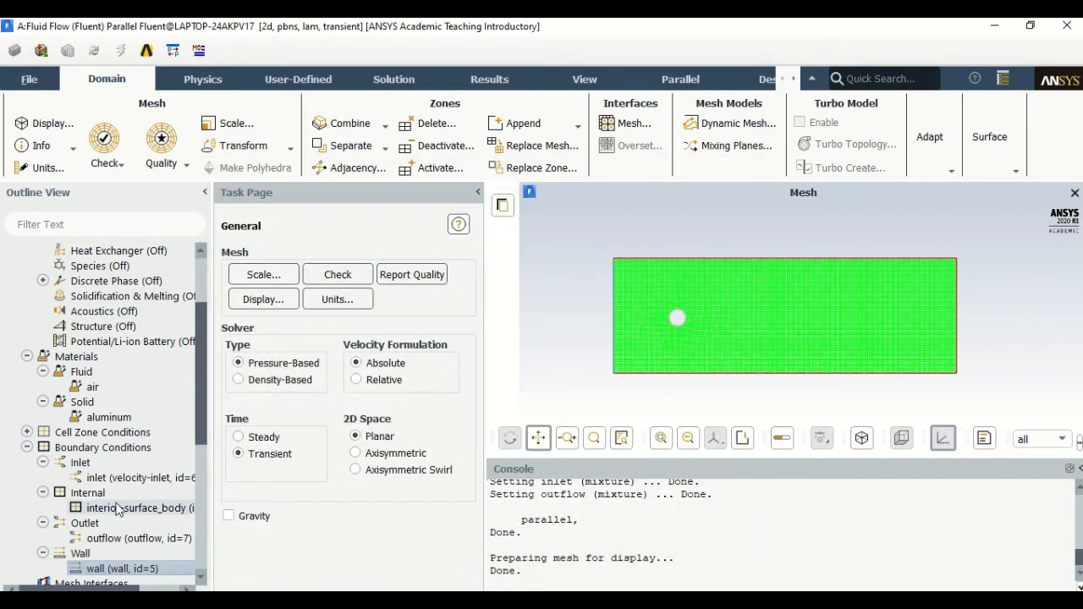
Review the solution methods, including the spatial discretization and transient formulation, and the under-relaxation factors in the solution controls.
scroll(112, 538, "down", 2)
scroll(113, 538, "down", 2)
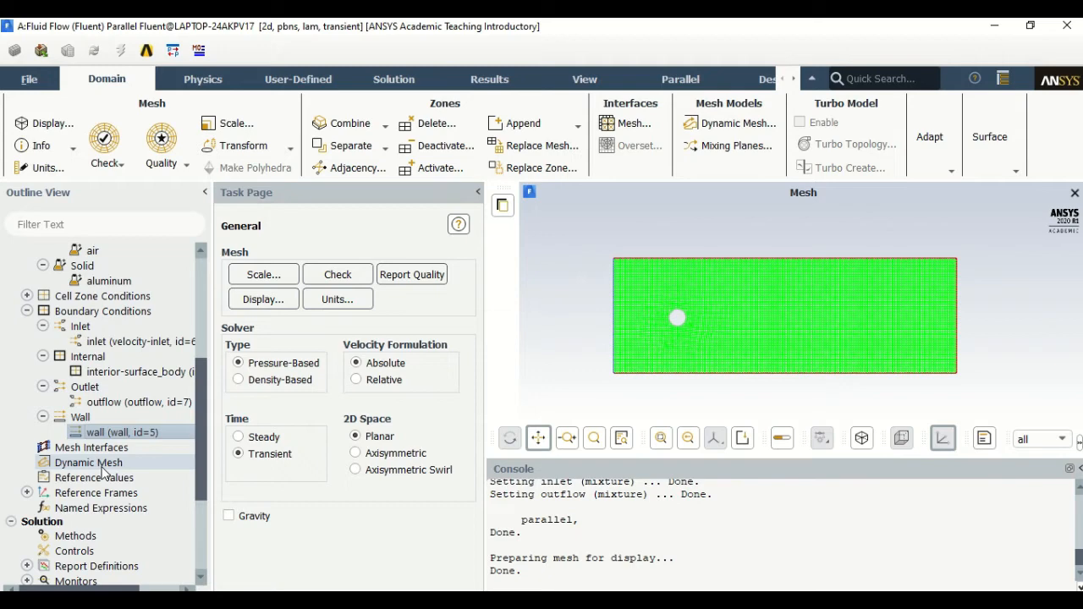
scroll(101, 472, "down", 3)
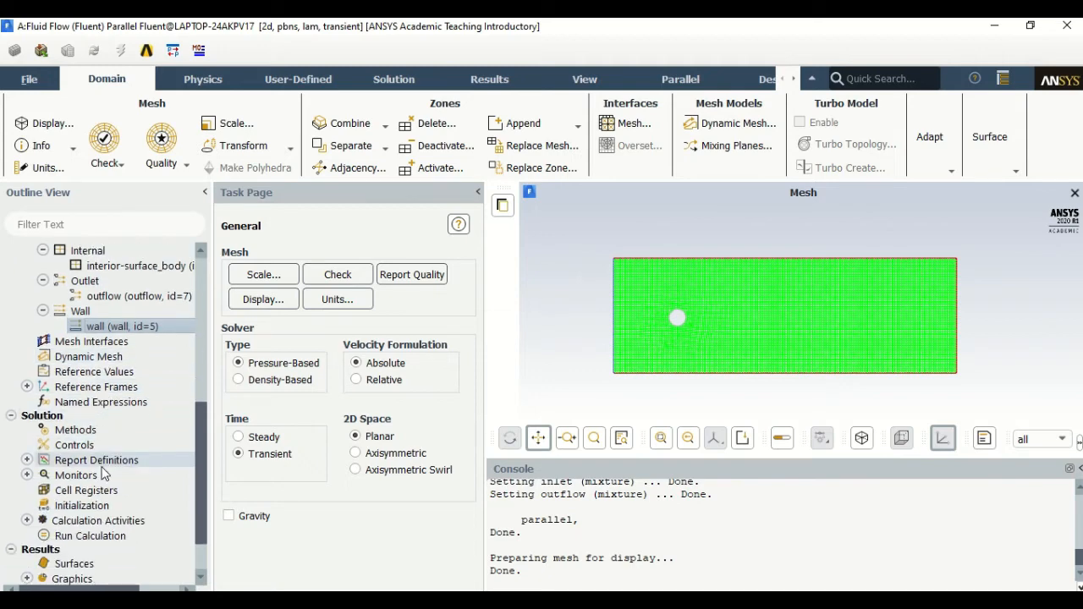
left_click(72, 431)
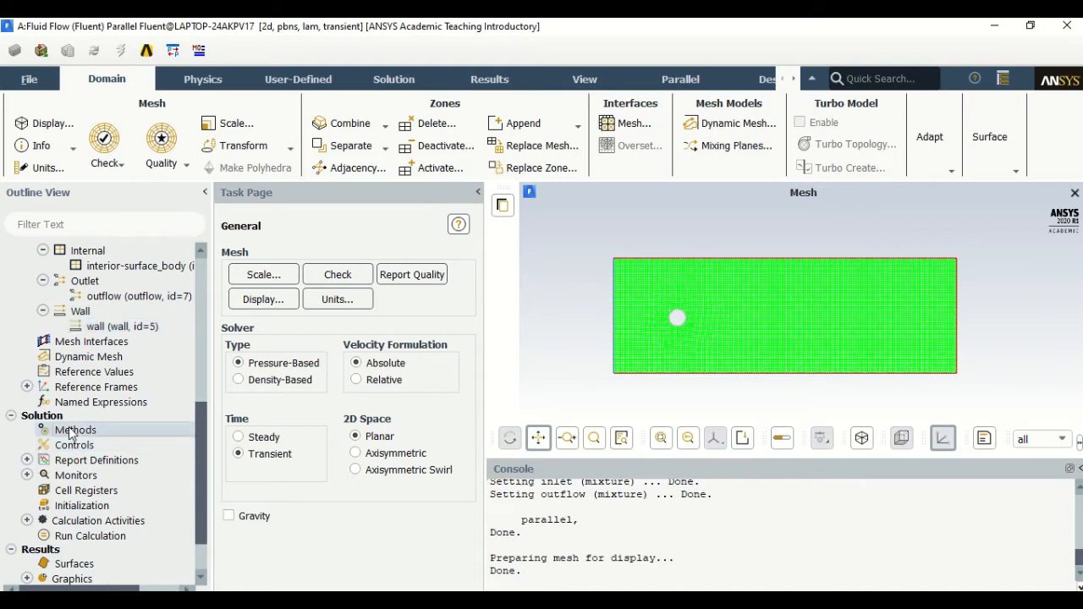
left_click(72, 432)
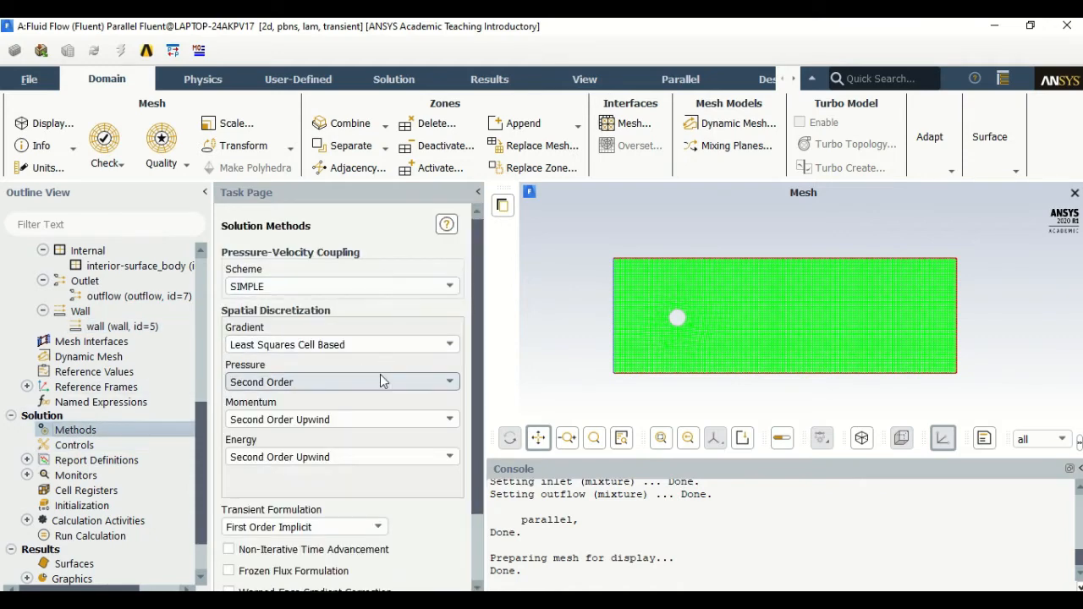
scroll(360, 520, "down", 2)
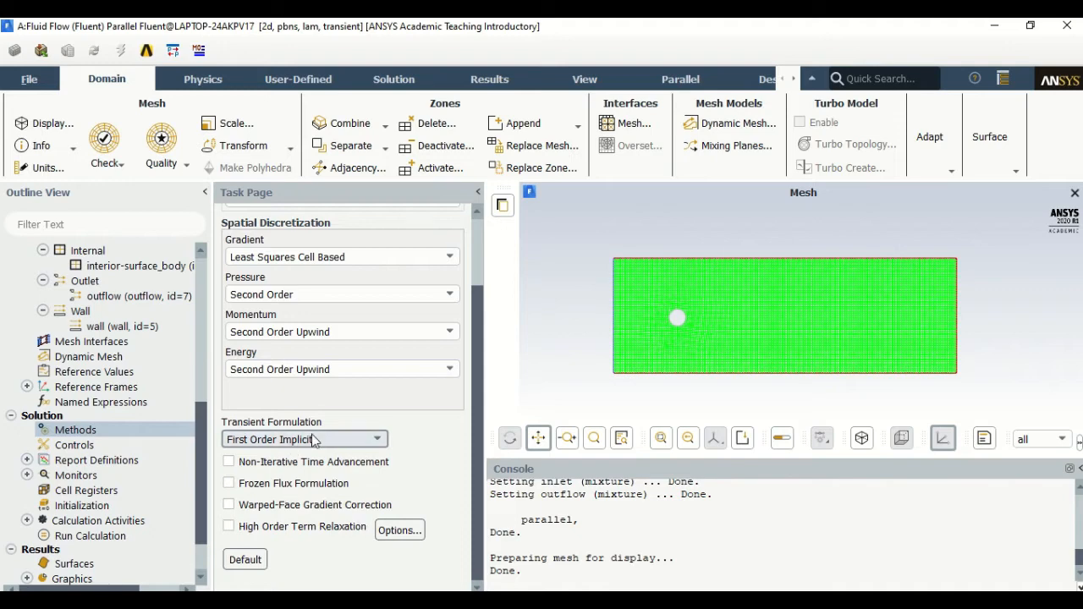
left_click(99, 445)
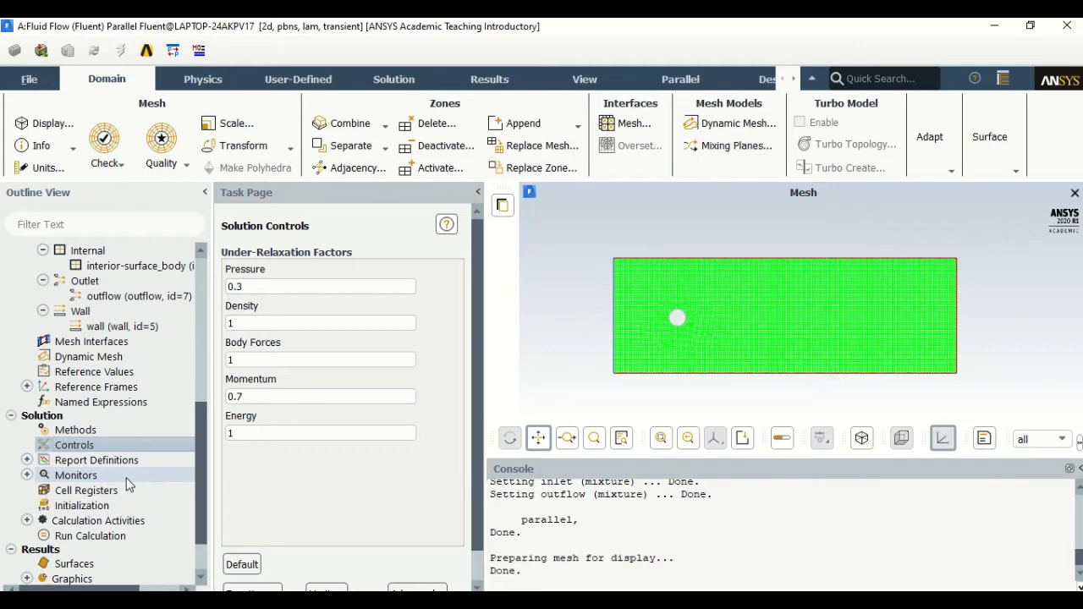
Initialize the solution with Standard Initialization relative to the cell zone, keeping zero pressure and velocities and a temperature of 300 K.
scroll(127, 484, "down", 2)
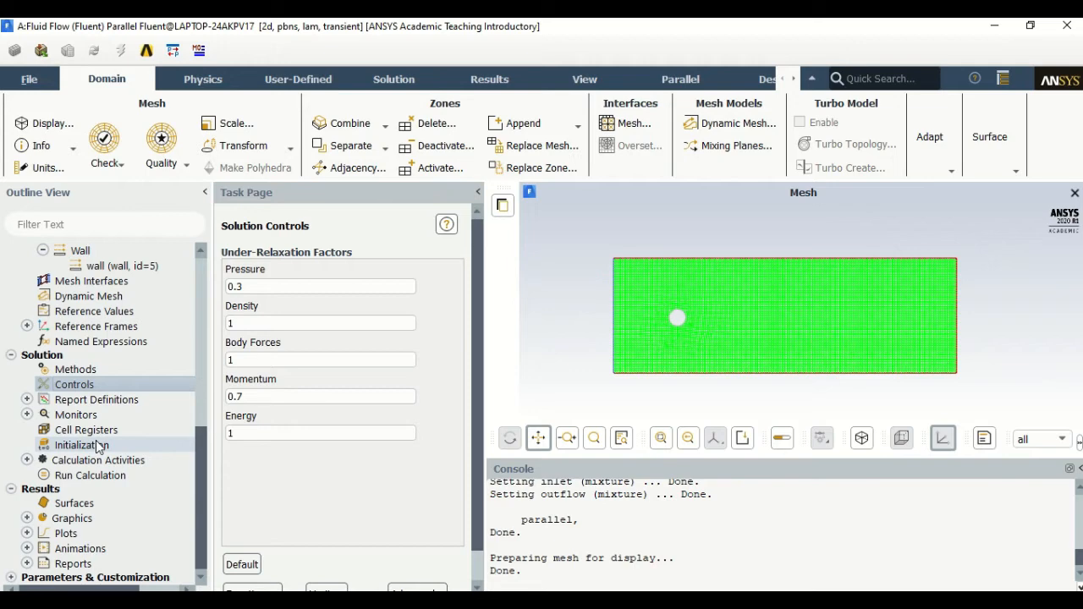
left_click(99, 446)
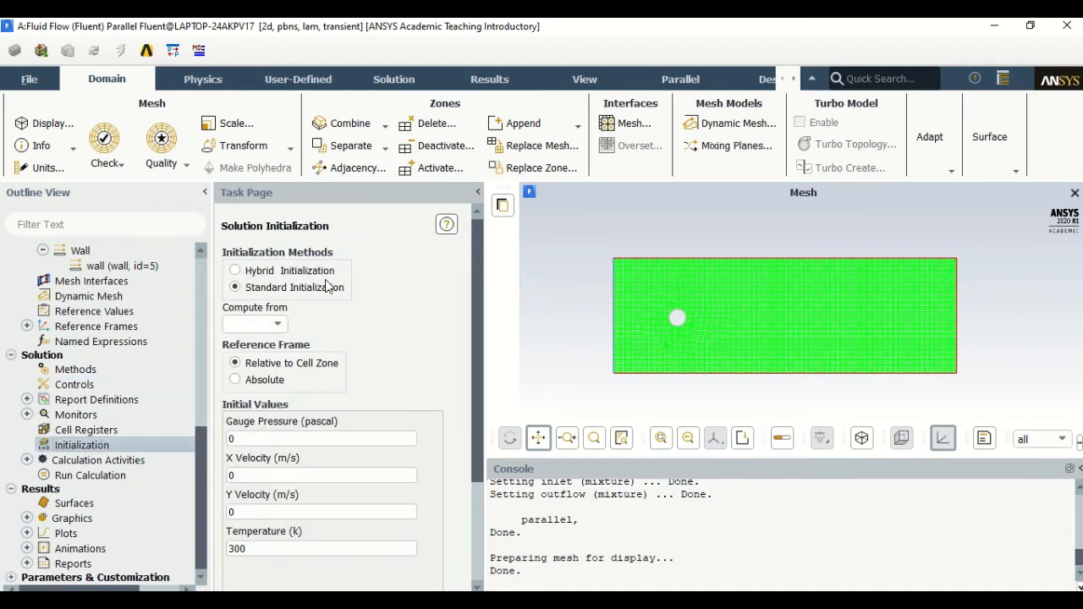
left_click(278, 324)
left_click(280, 327)
scroll(399, 350, "down", 3)
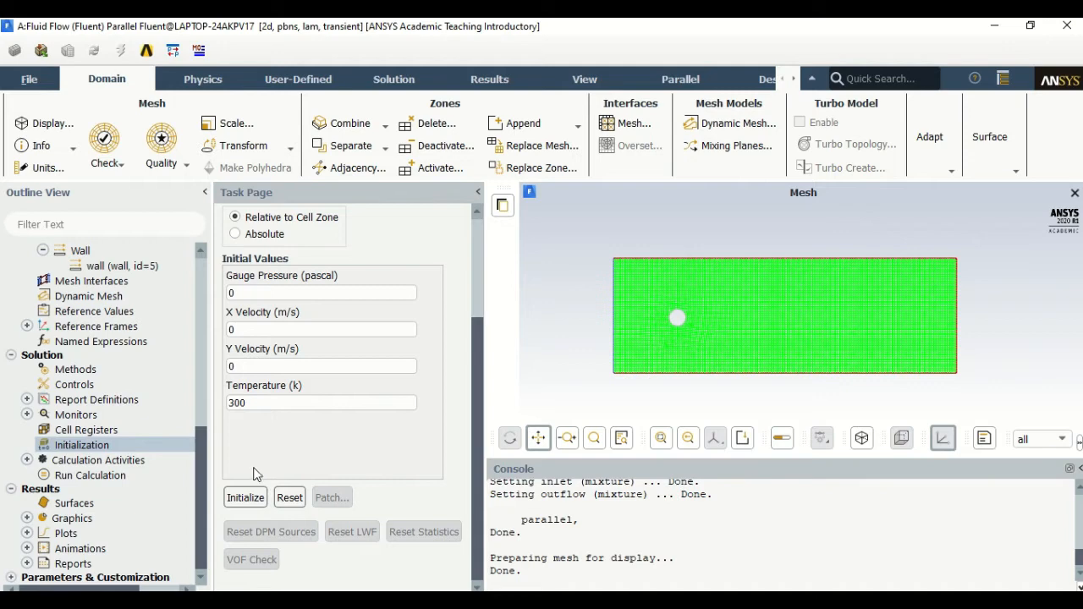
left_click(245, 498)
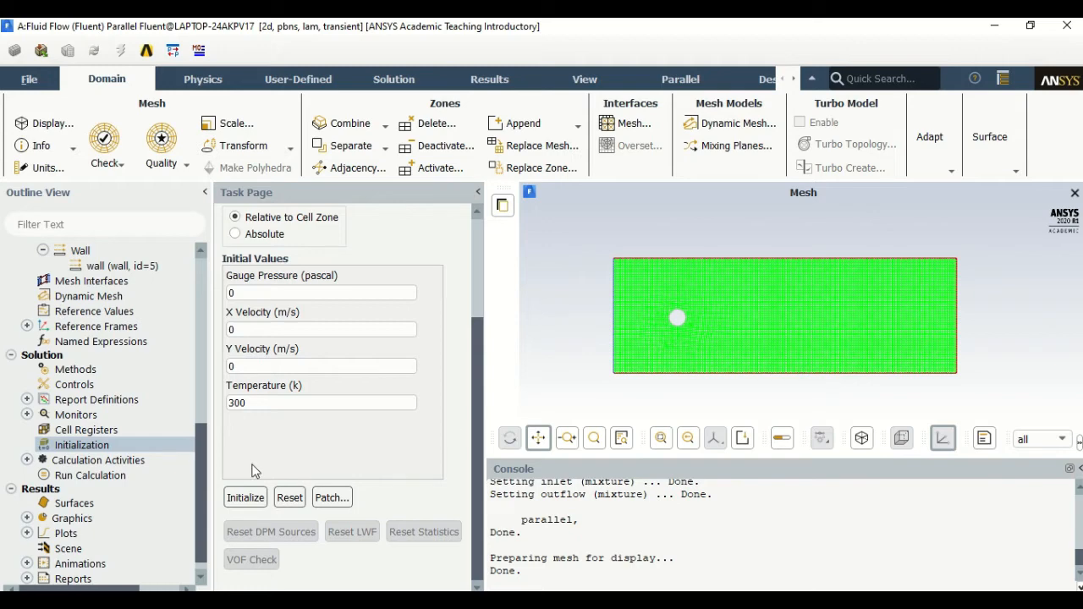
Configure the calculation's autosave to save the data file every time step.
left_click(113, 461)
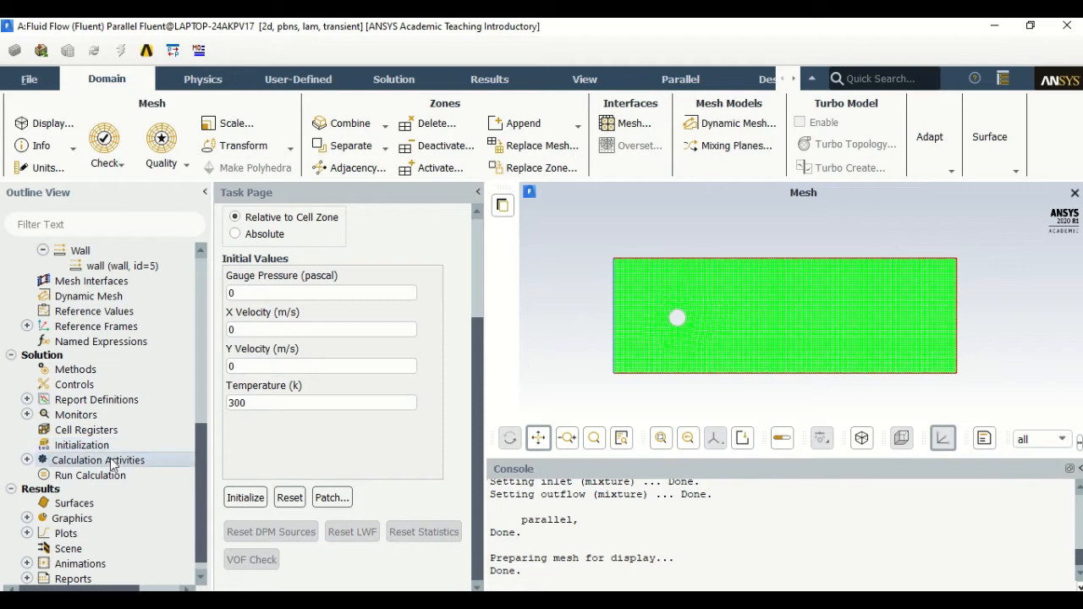
left_click(27, 460)
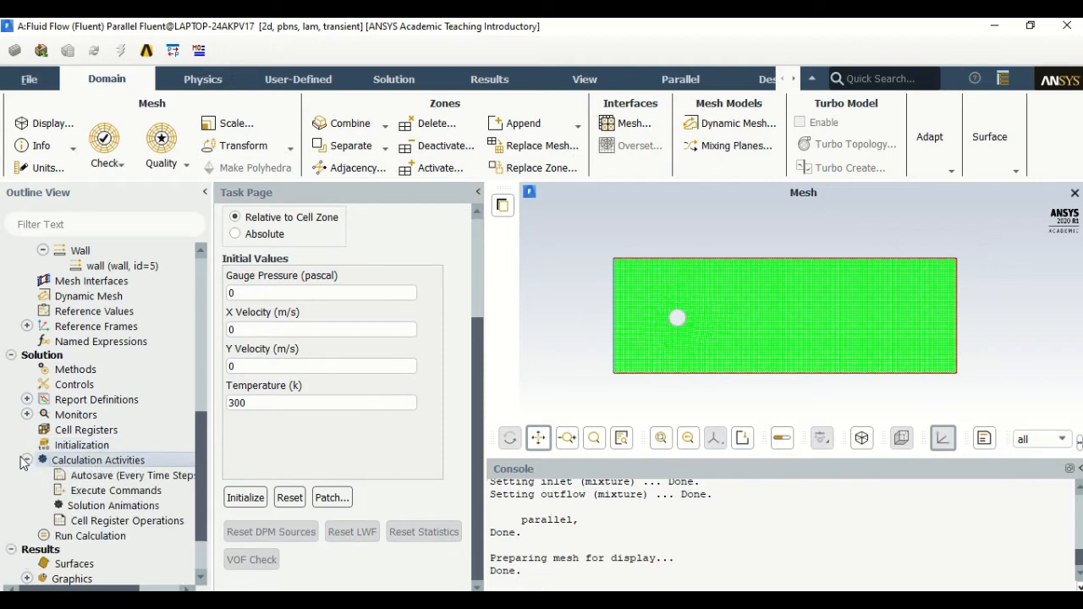
double_click(106, 477)
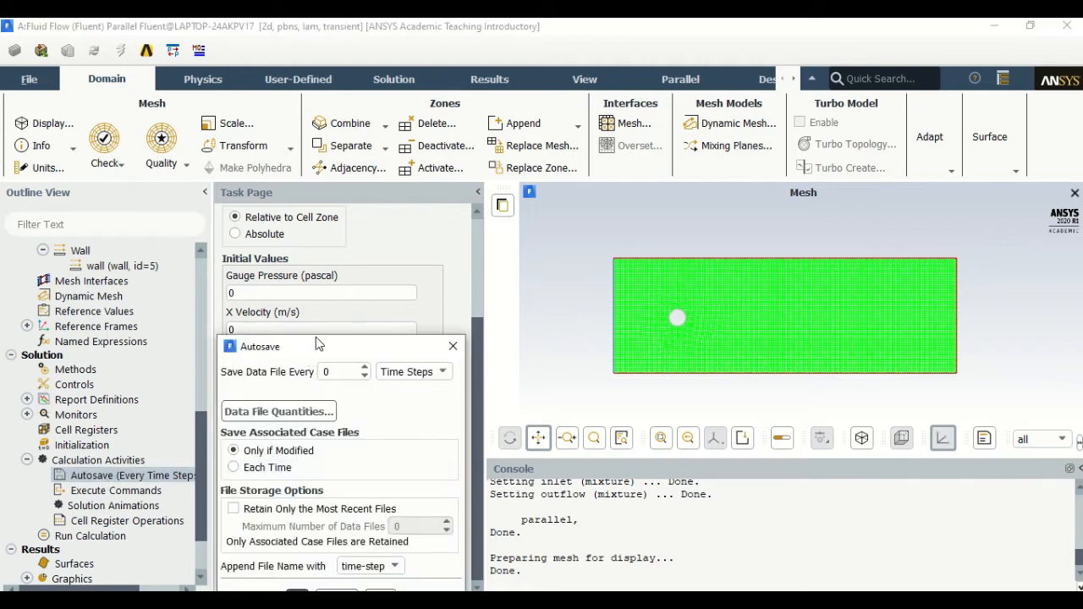
left_click_drag(319, 344, 328, 295)
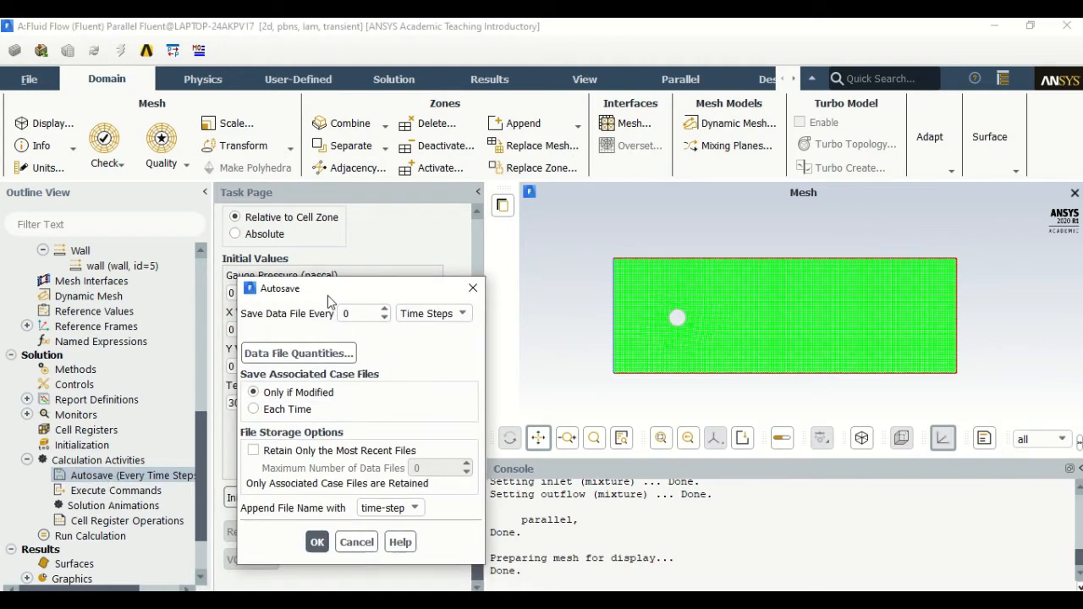
left_click(385, 310)
left_click(316, 542)
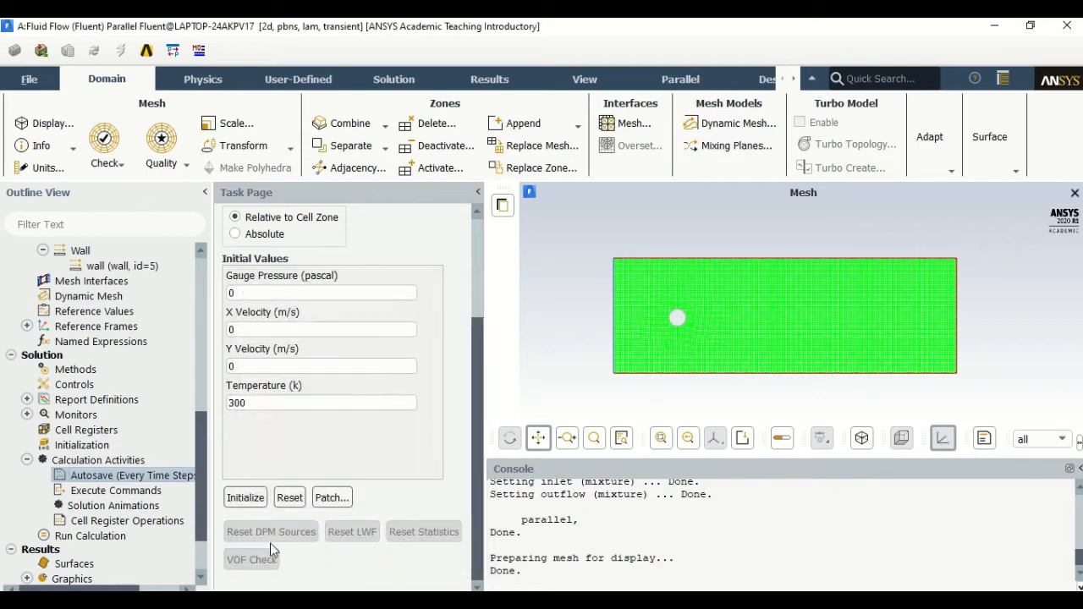
Set the number of time steps for the calculation run to 400.
left_click(99, 538)
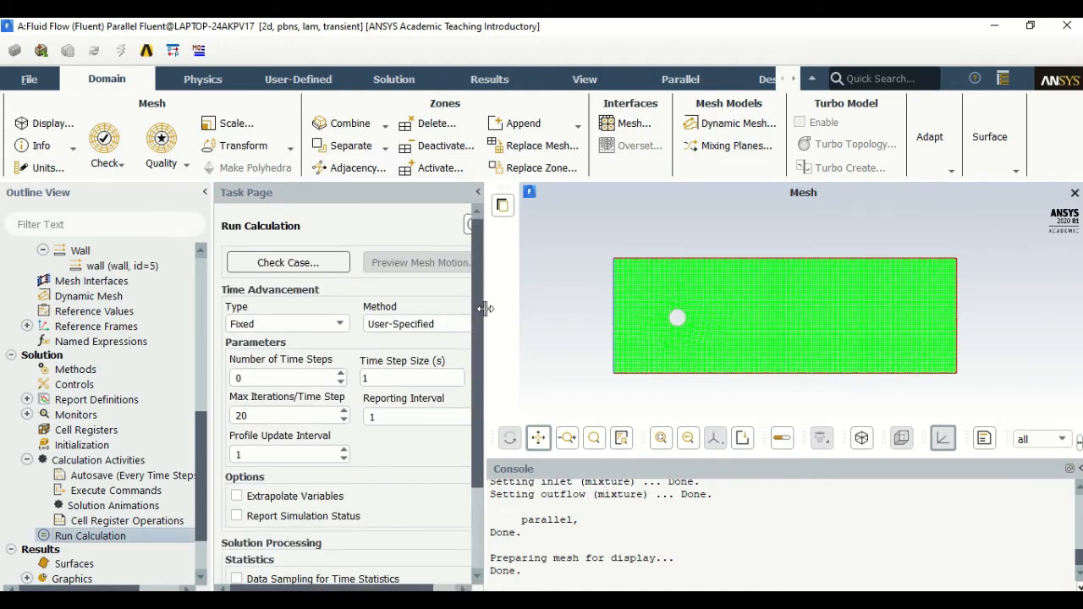
left_click_drag(485, 309, 575, 303)
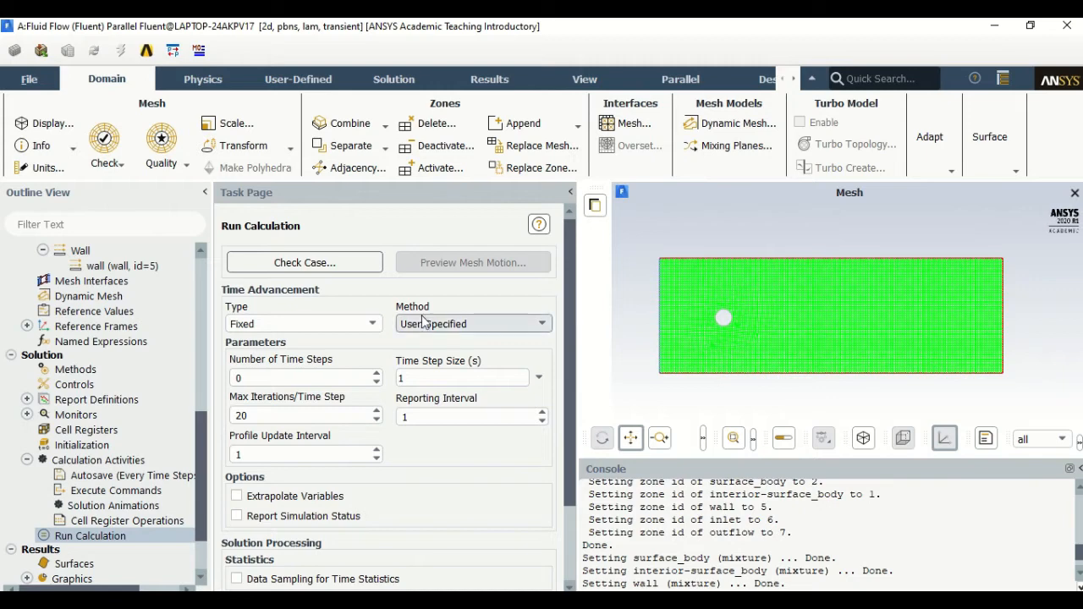
left_click(332, 379)
type("4")
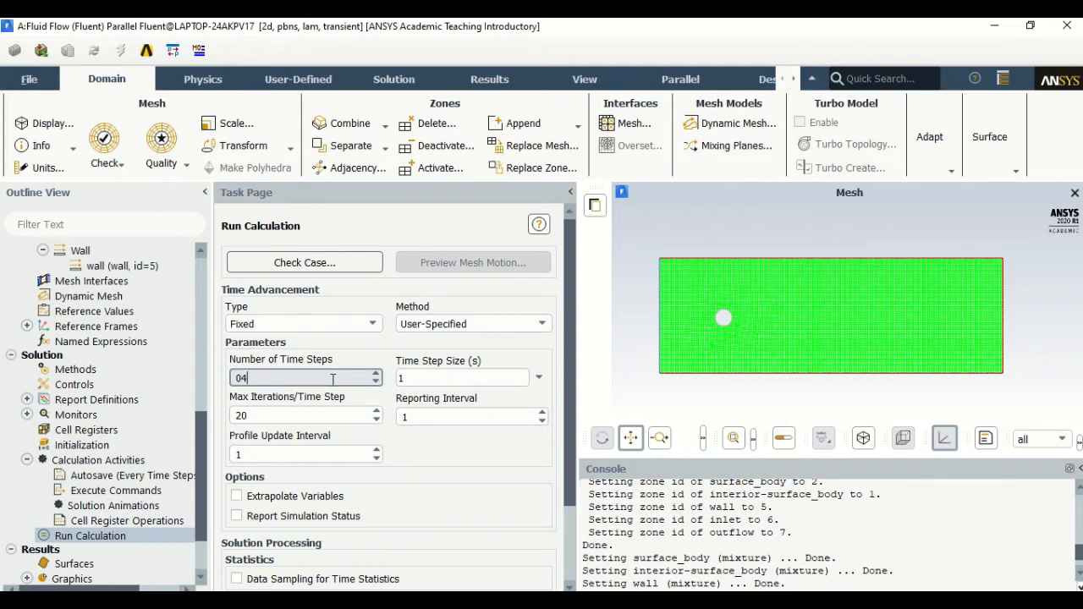
type("00")
key("BackSpace")
key("BackSpace")
key("BackSpace")
key("BackSpace")
type("400")
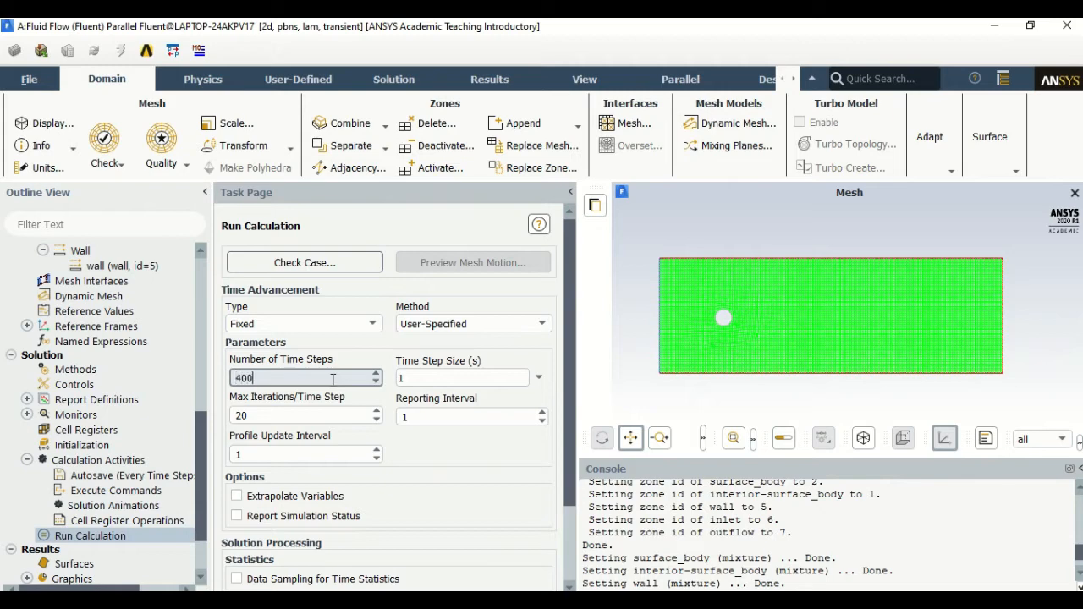
Set the time step size to 0.05 s, keep 20 max iterations per time step, and enable Extrapolate Variables.
left_click(462, 376)
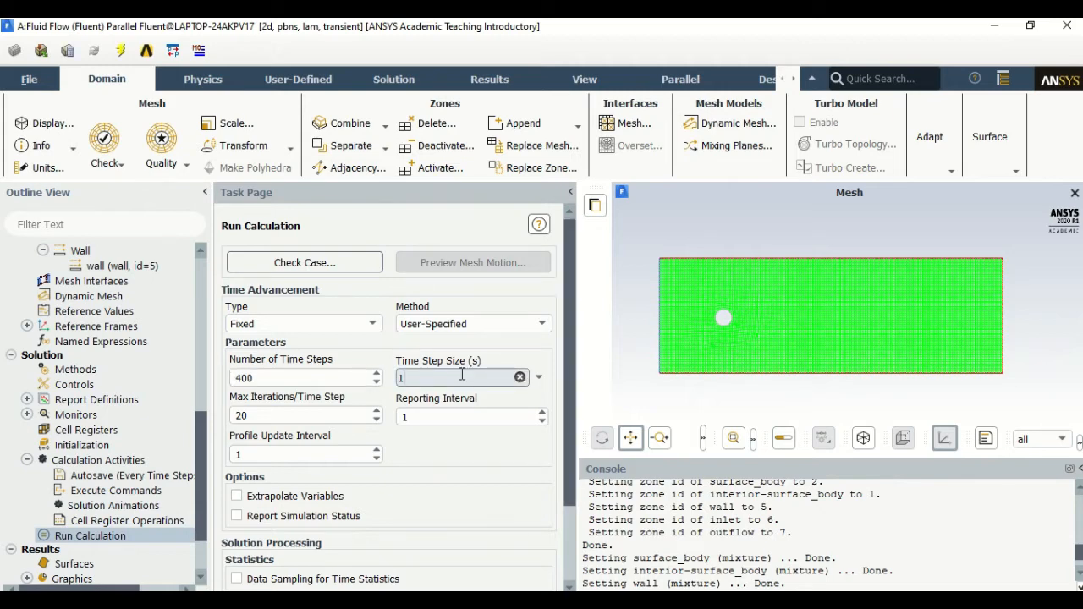
key("BackSpace")
type("0.05")
left_click(315, 413)
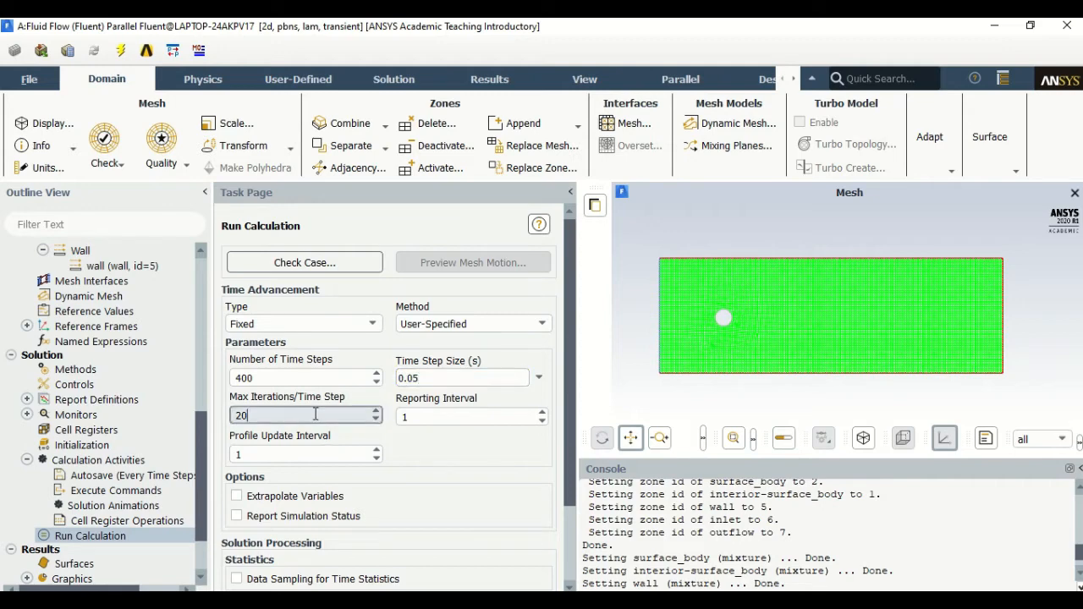
scroll(446, 471, "down", 2)
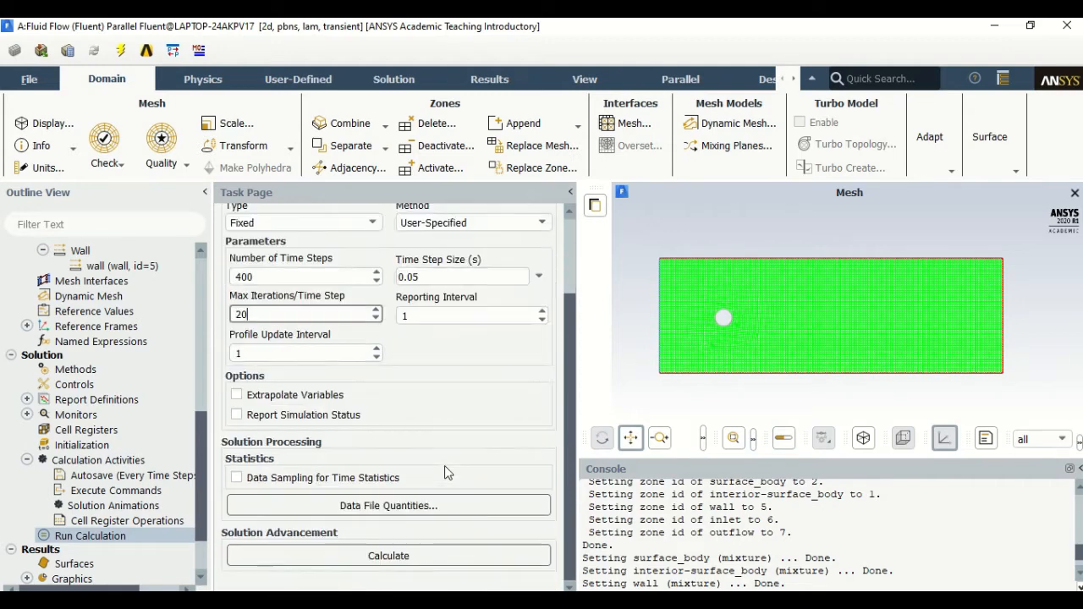
left_click(239, 395)
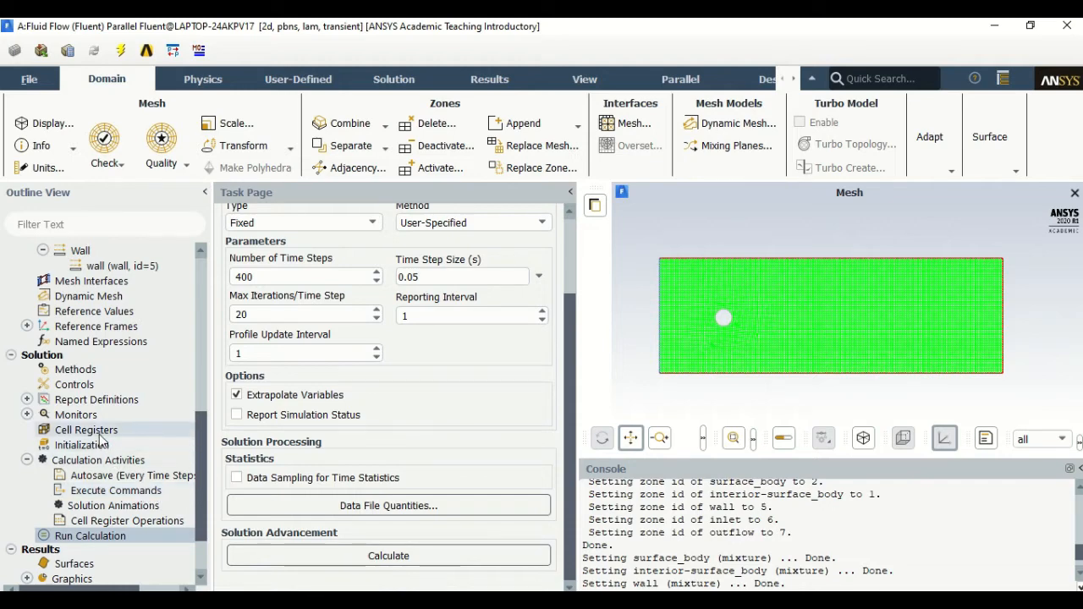
Review the residual monitors and their convergence criteria for continuity, velocities and energy, accepting them as they are.
left_click(27, 414)
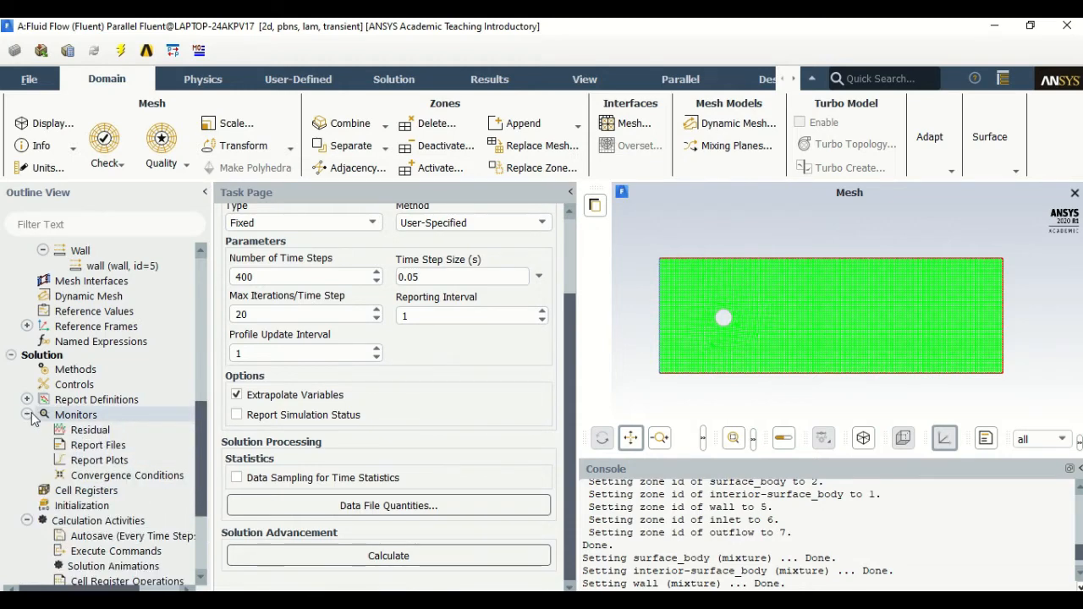
double_click(88, 429)
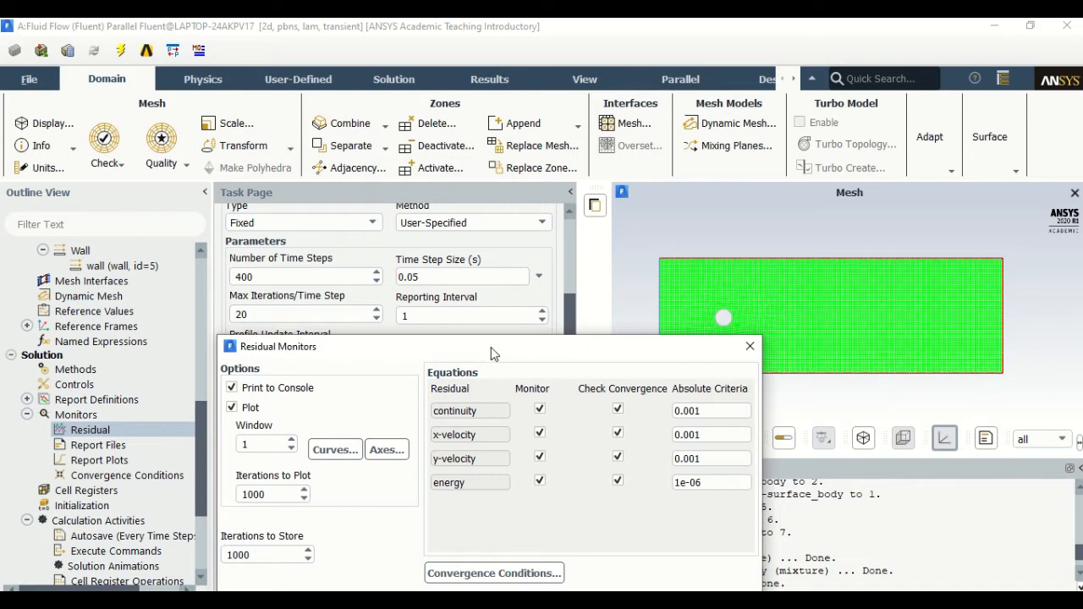
left_click_drag(491, 347, 510, 183)
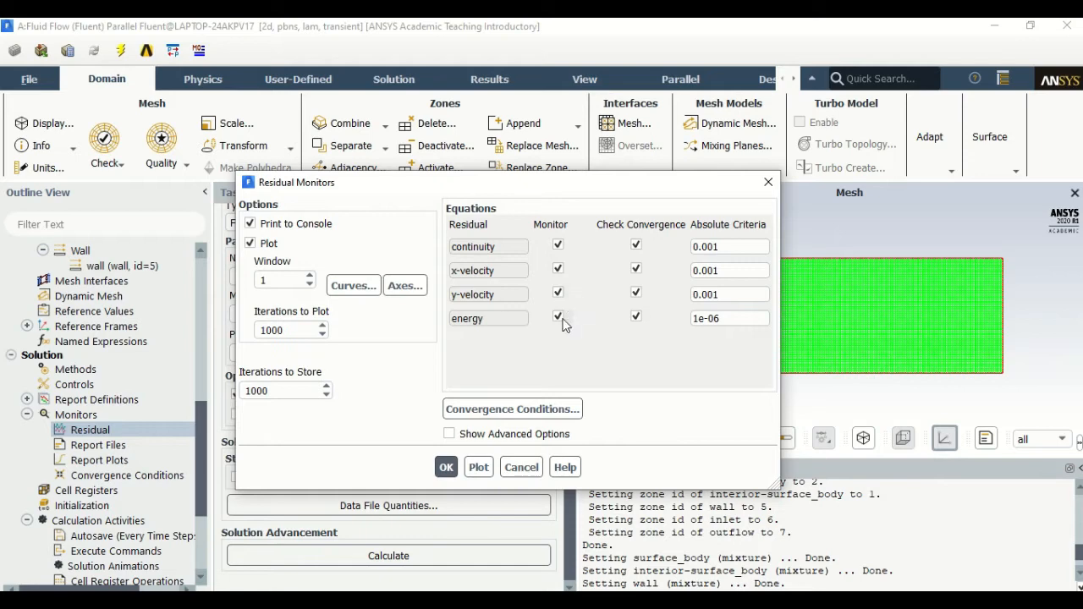
left_click(446, 467)
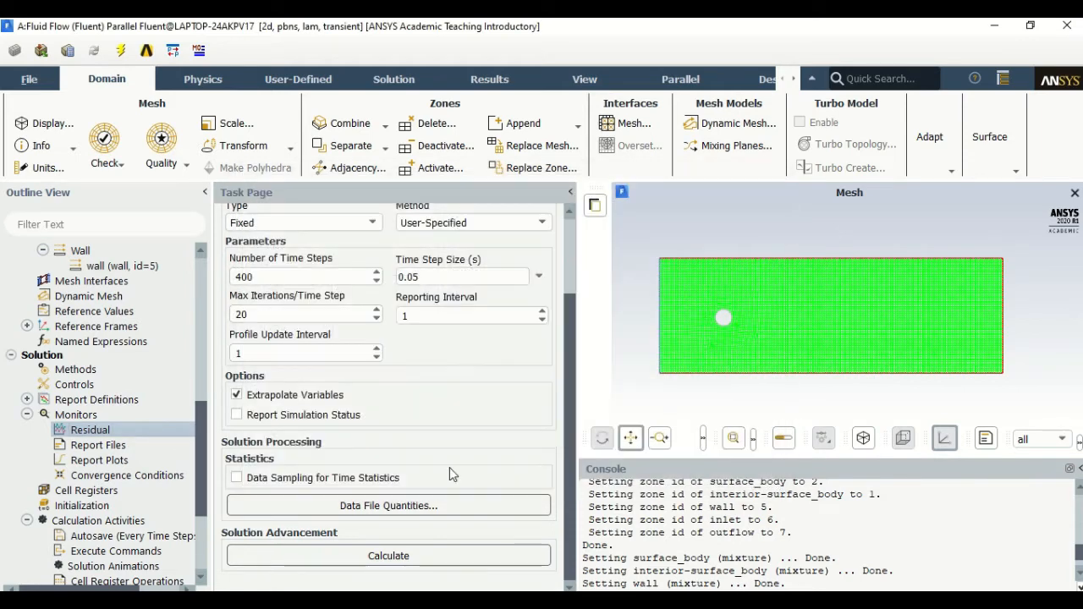
Save the project, then run the calculation to completion and acknowledge it.
left_click(34, 79)
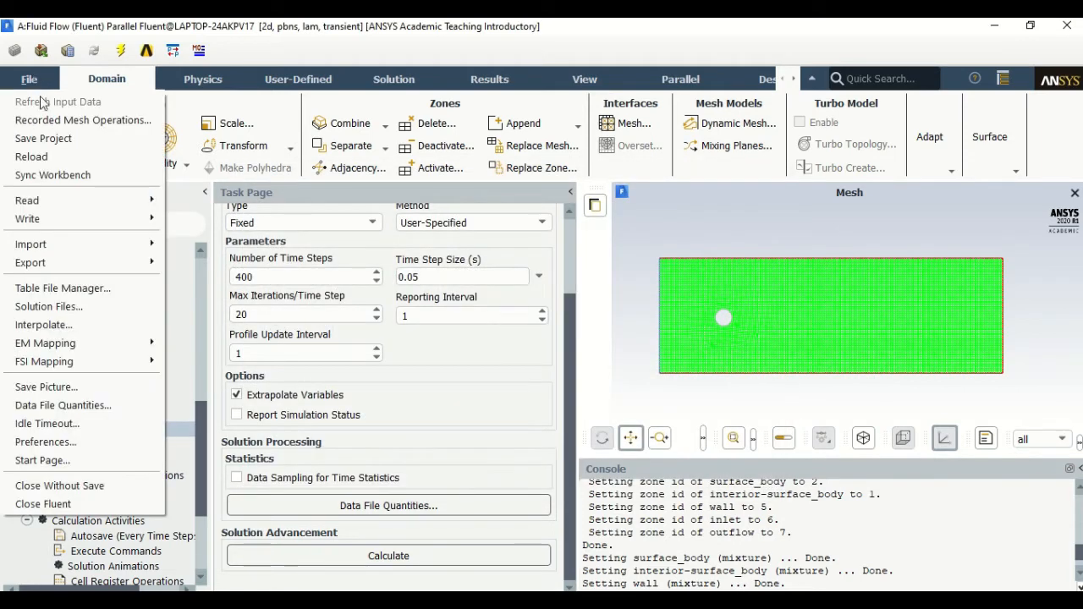
left_click(44, 138)
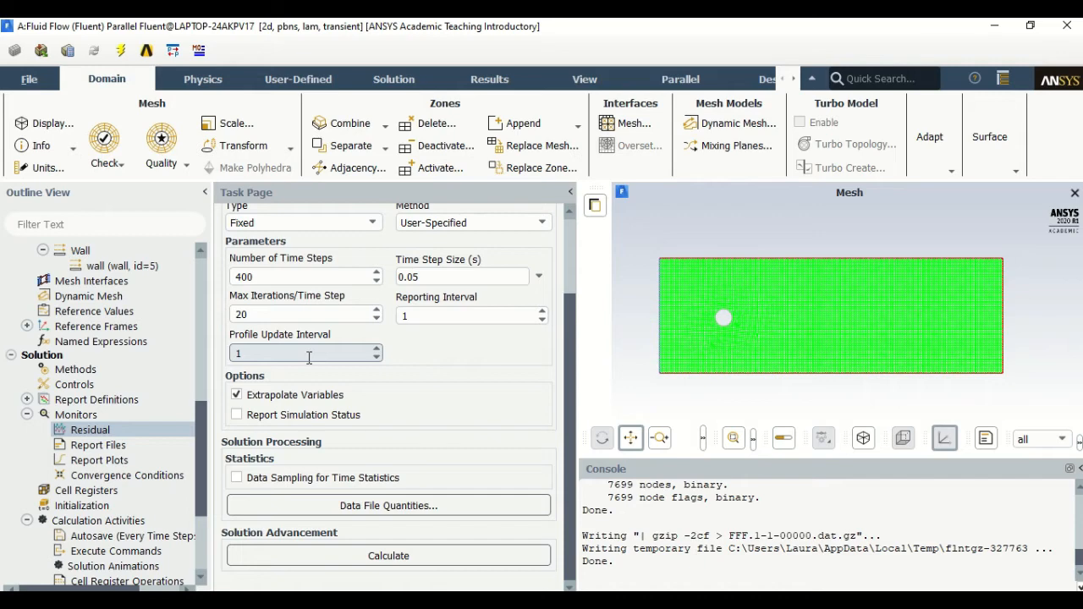
left_click(348, 551)
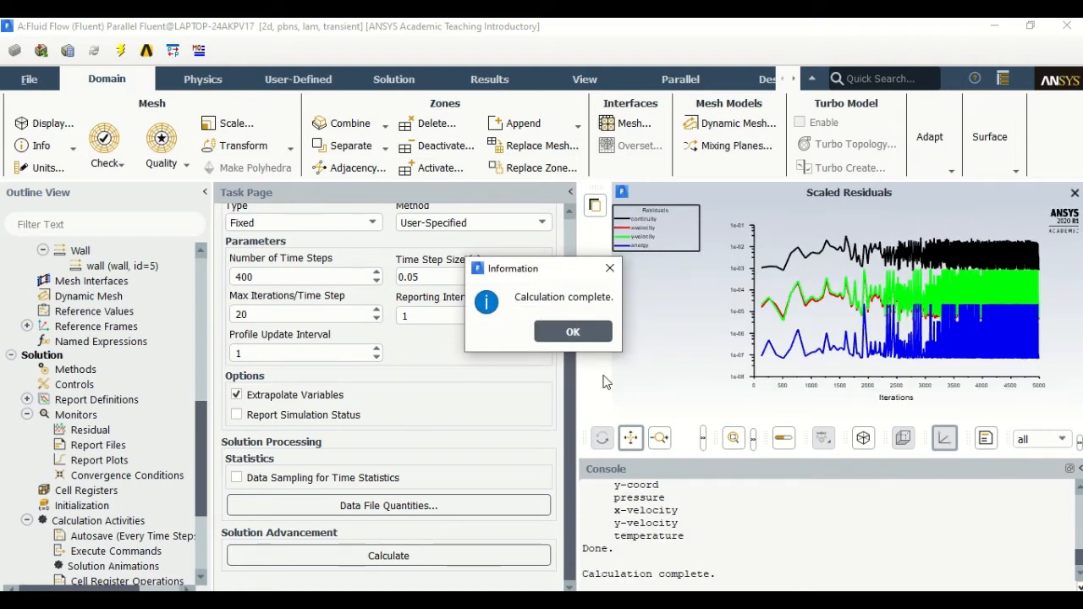
left_click(556, 337)
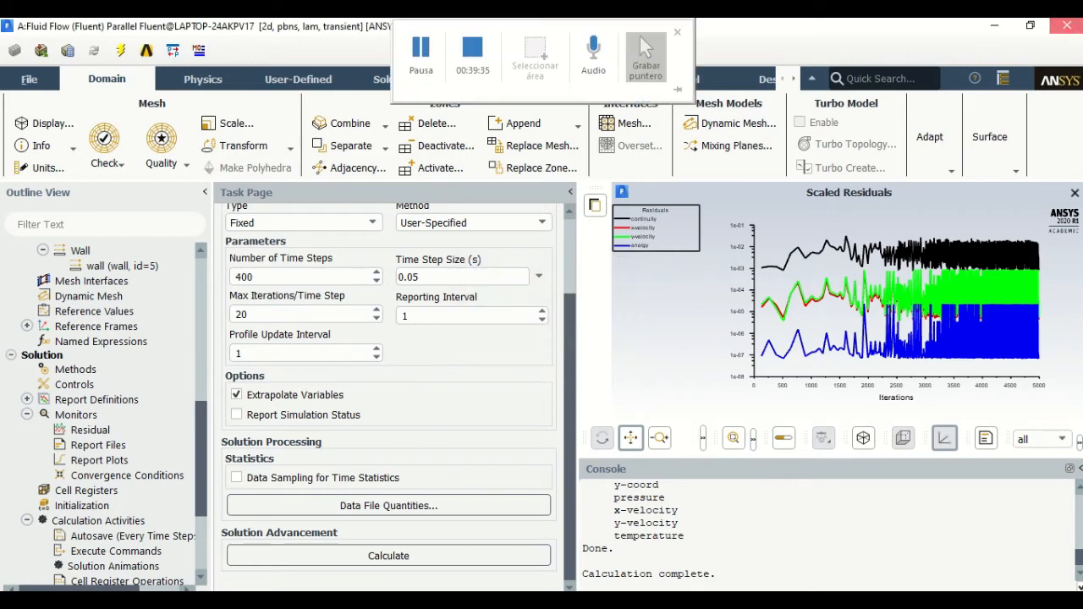
Quit Fluent and save the project in Workbench.
left_click(1067, 24)
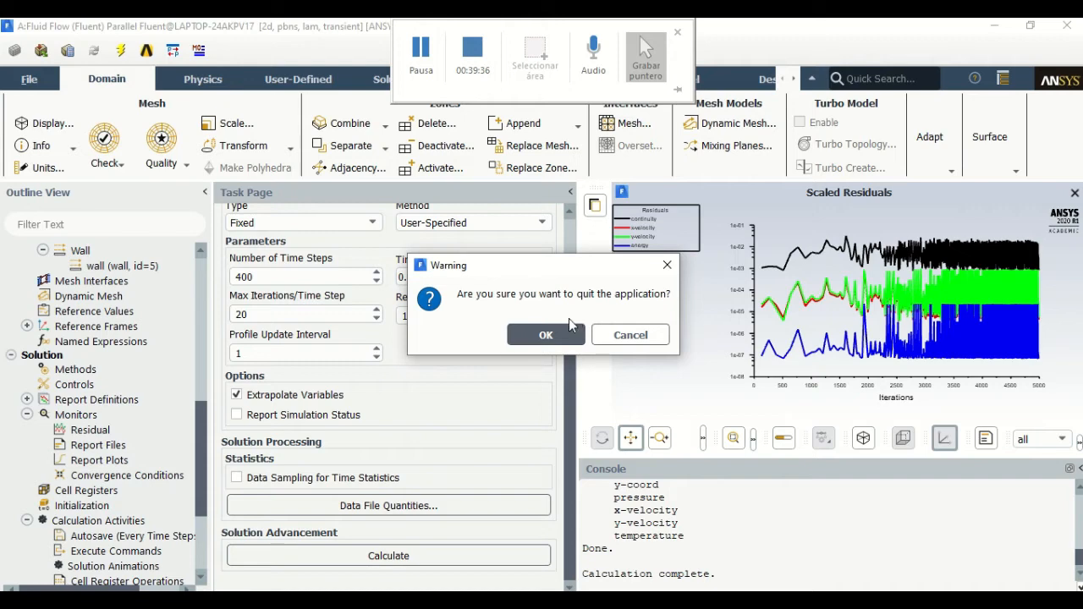
left_click(552, 335)
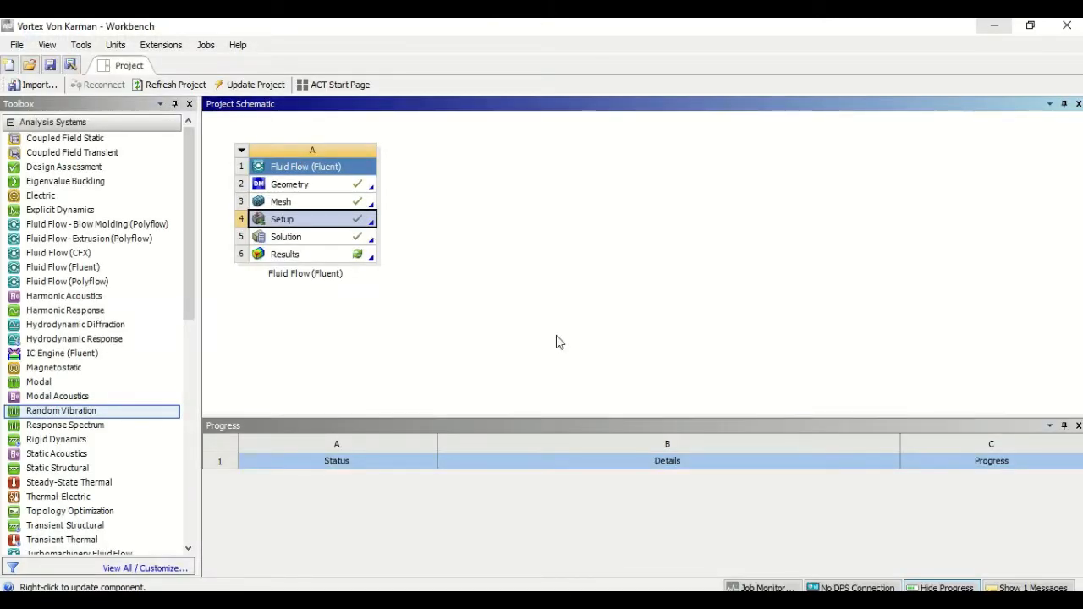
left_click(50, 66)
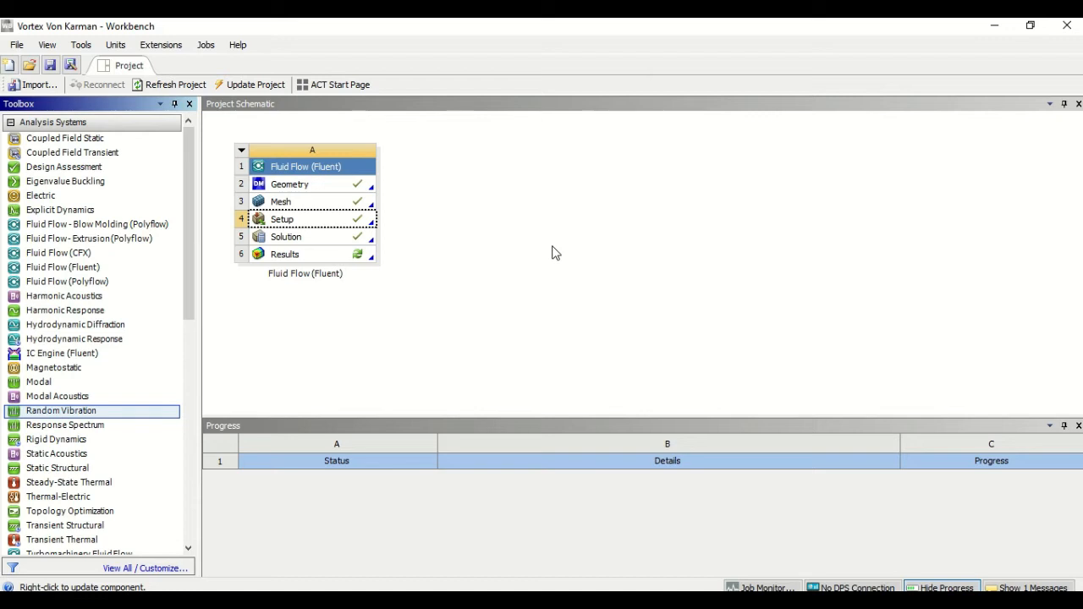
Open the Results cell of the Fluid Flow (Fluent) system for editing in CFD-Post.
left_click(293, 254)
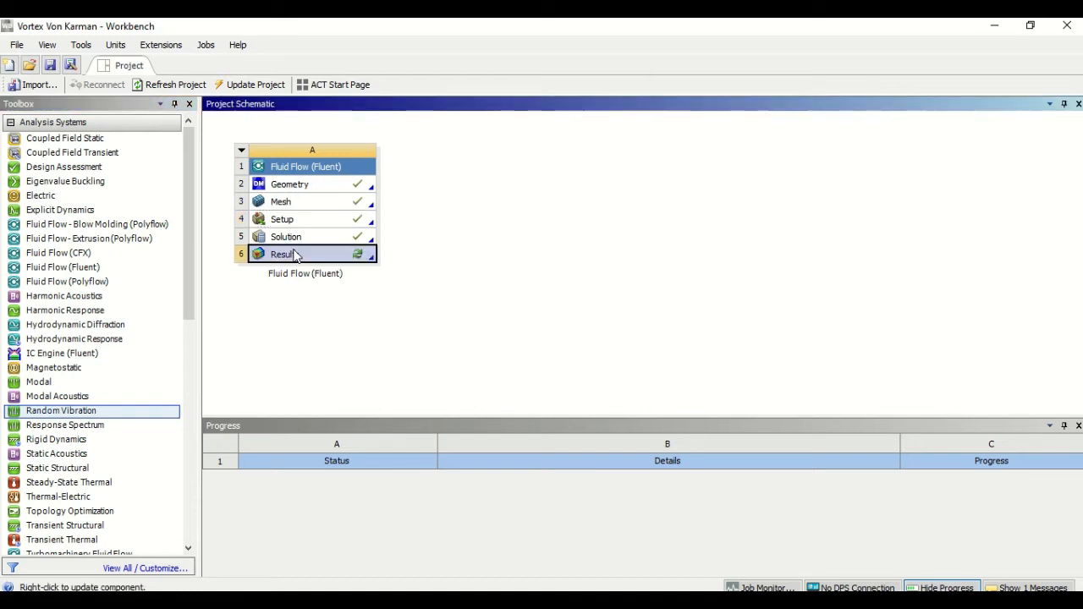
right_click(295, 255)
left_click(325, 260)
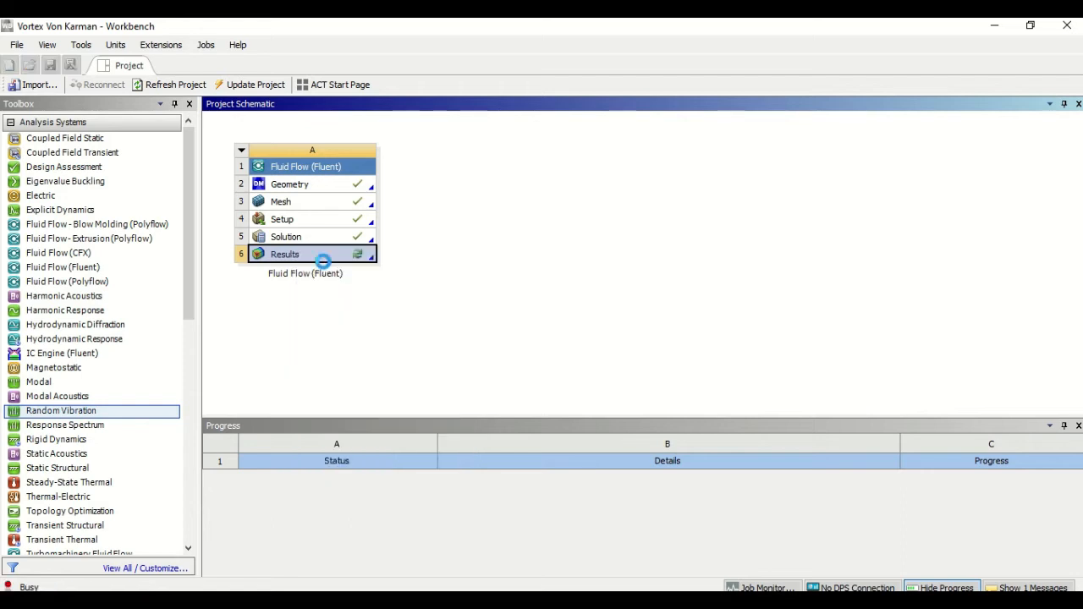
mouse_move(535, 24)
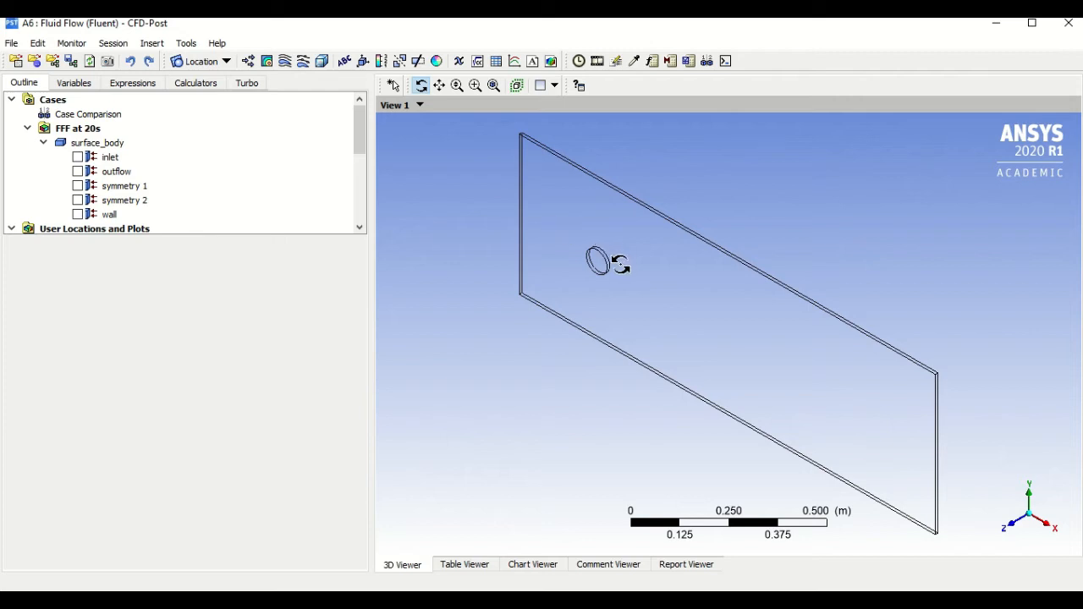
Orient the 3D view square to the XY plane and check the inlet boundary by showing and hiding it.
left_click_drag(621, 266, 731, 389)
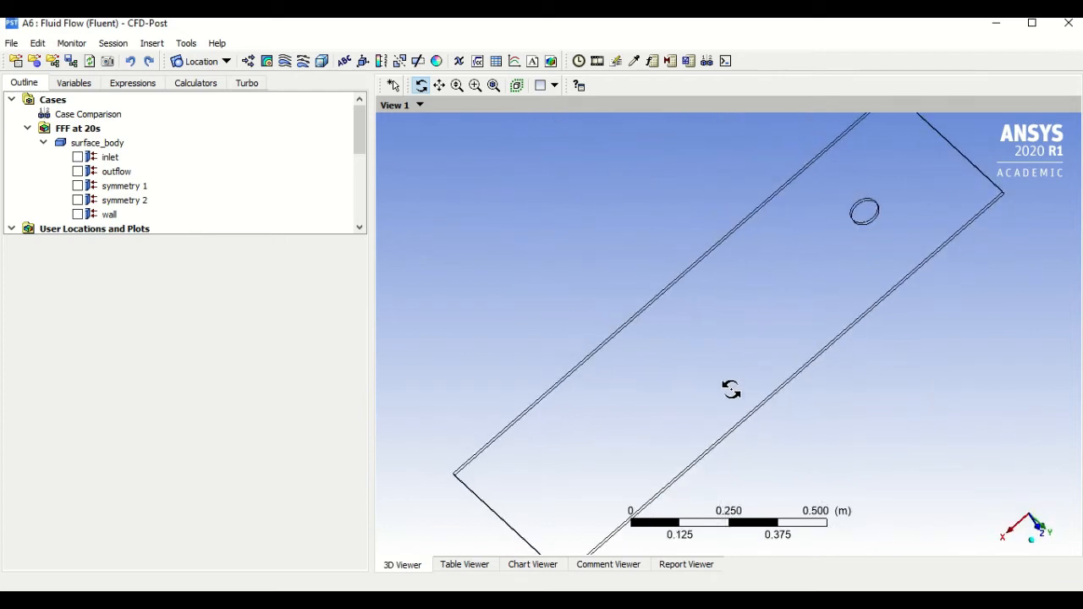
left_click(1040, 535)
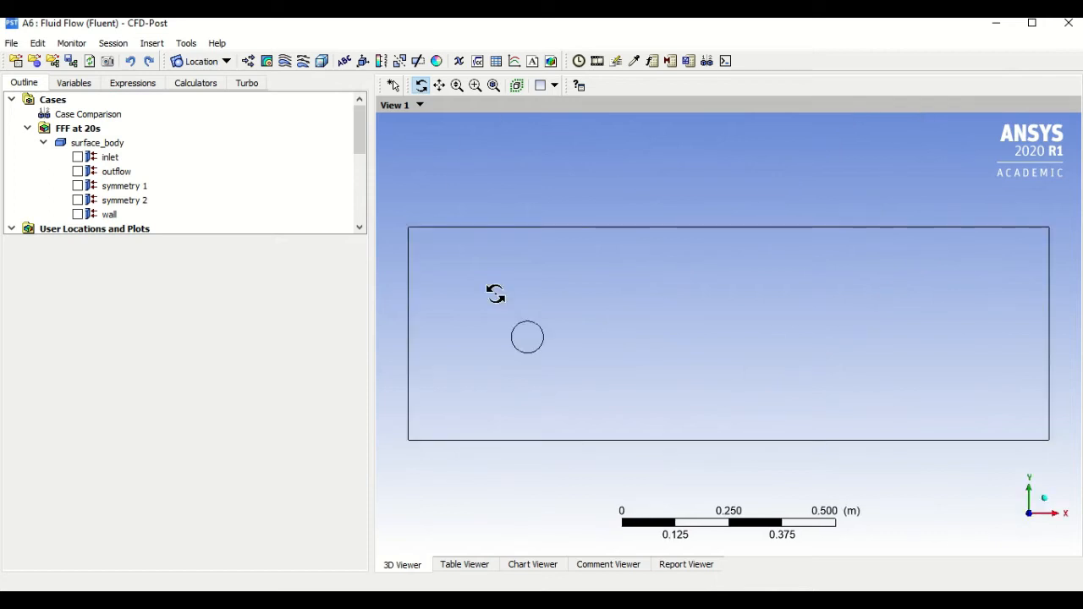
left_click(77, 157)
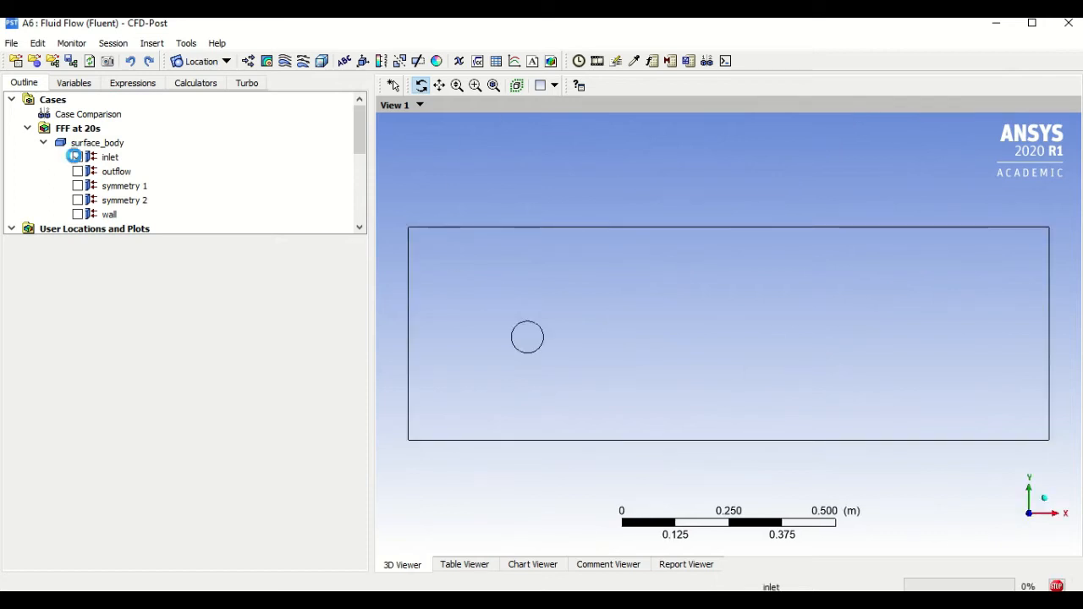
left_click(77, 157)
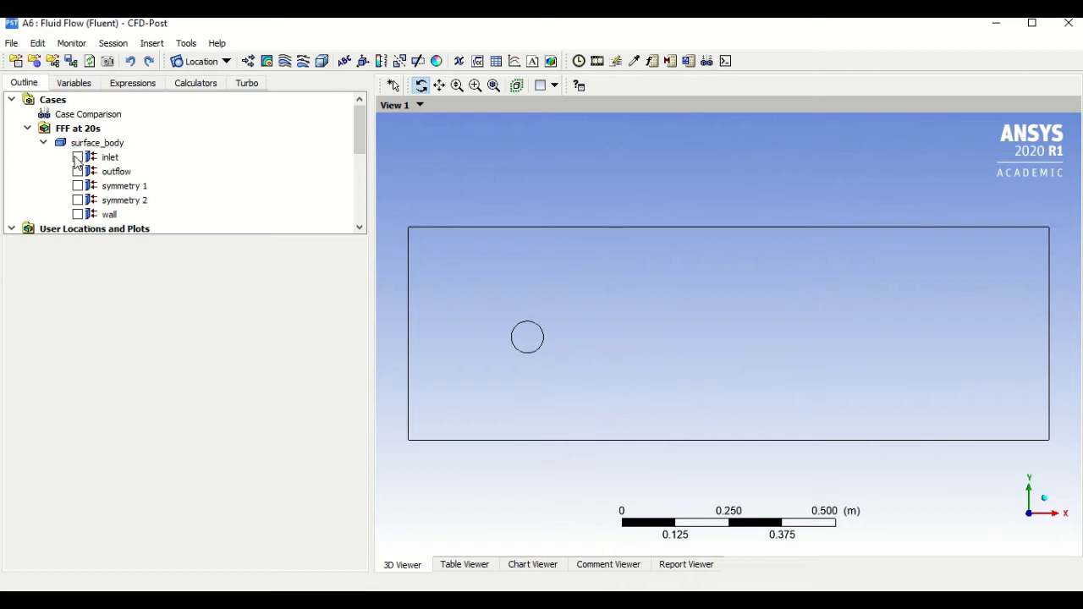
Show and hide the inlet and outflow boundaries in turn to check where each lies in the flow domain.
left_click(77, 158)
left_click_drag(440, 370, 483, 369)
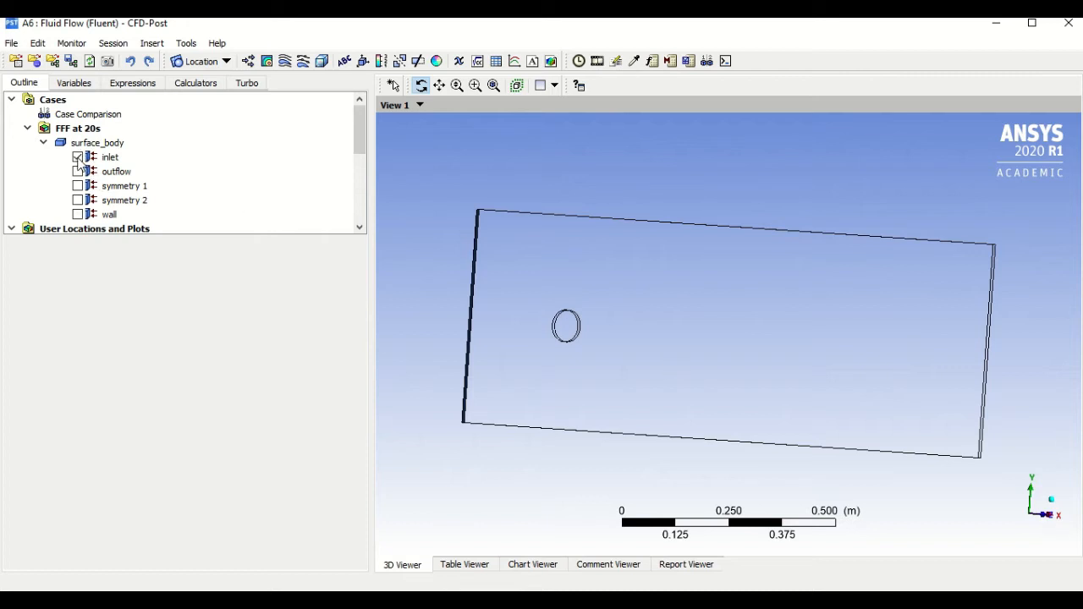
left_click(77, 157)
left_click(77, 172)
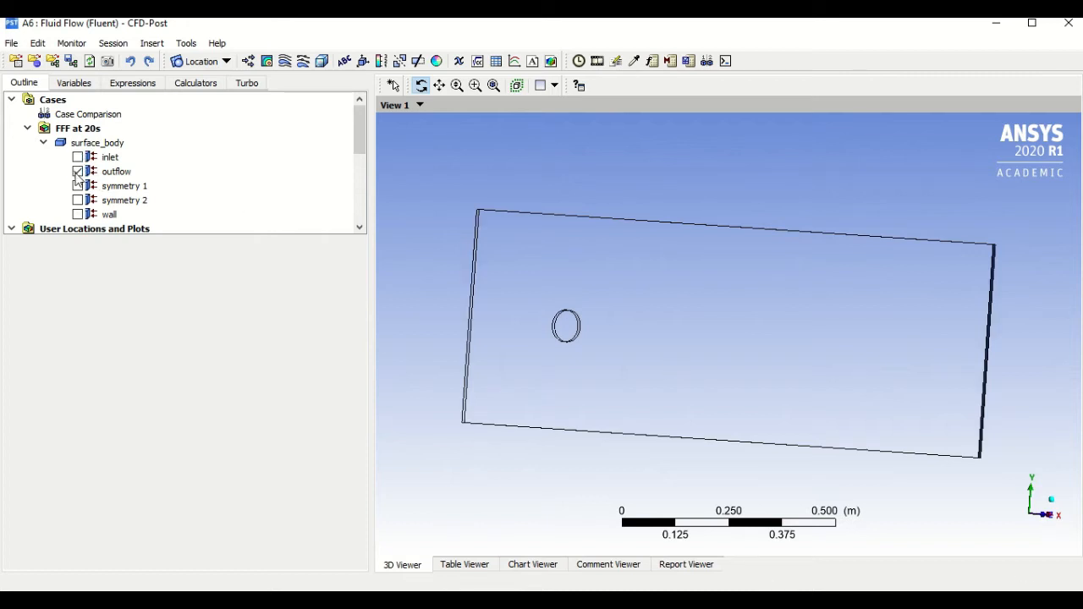
mouse_move(532, 270)
left_mouse_down()
mouse_move(532, 257)
mouse_move(532, 285)
mouse_move(519, 273)
left_mouse_up()
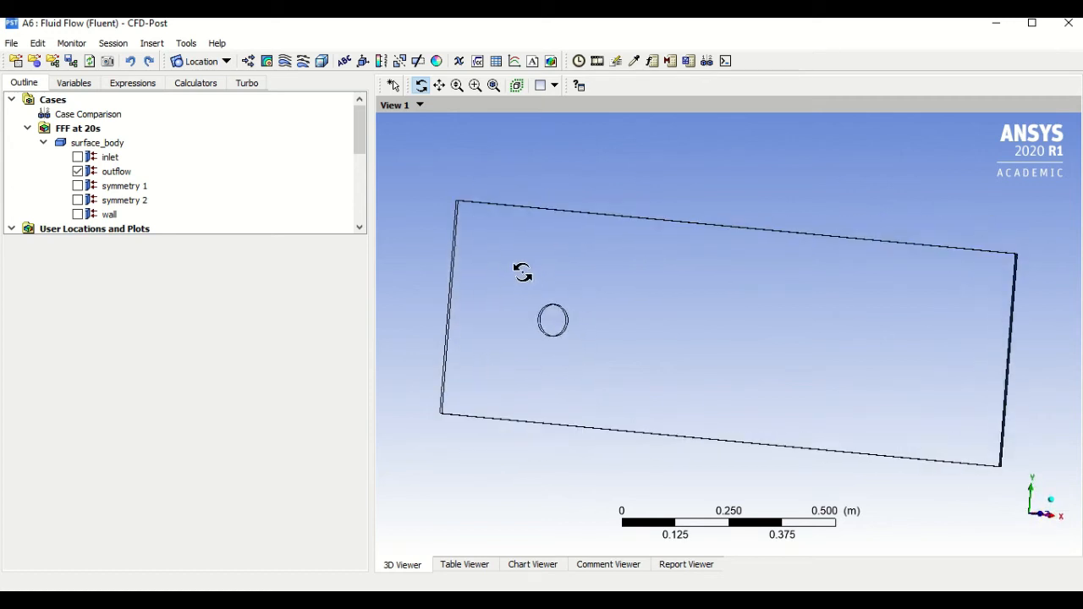
left_click(1046, 525)
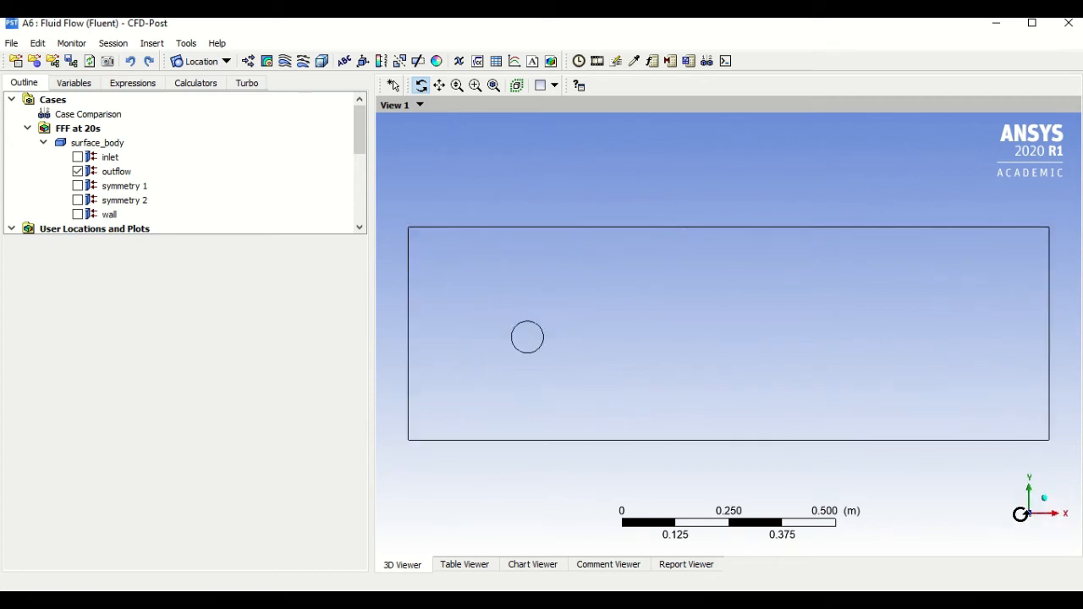
left_click(78, 171)
Check the symmetry 1, symmetry 2 and wall boundaries by showing and hiding each one, then restore the XY-plane view.
left_click(78, 186)
left_click(78, 186)
left_click(77, 200)
left_click(78, 200)
left_click_drag(636, 359, 591, 365)
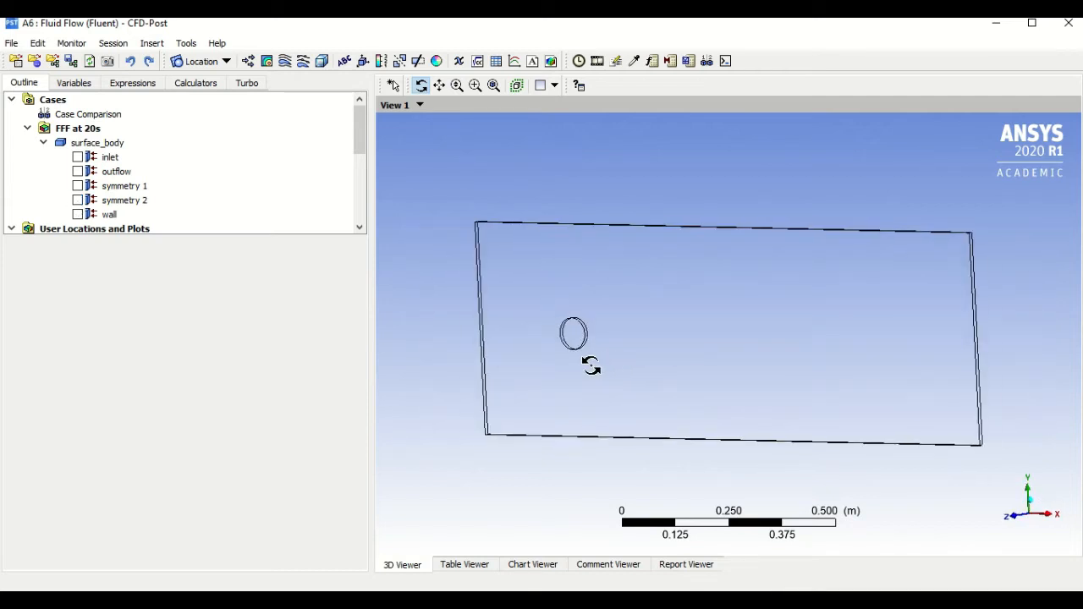
left_click(77, 186)
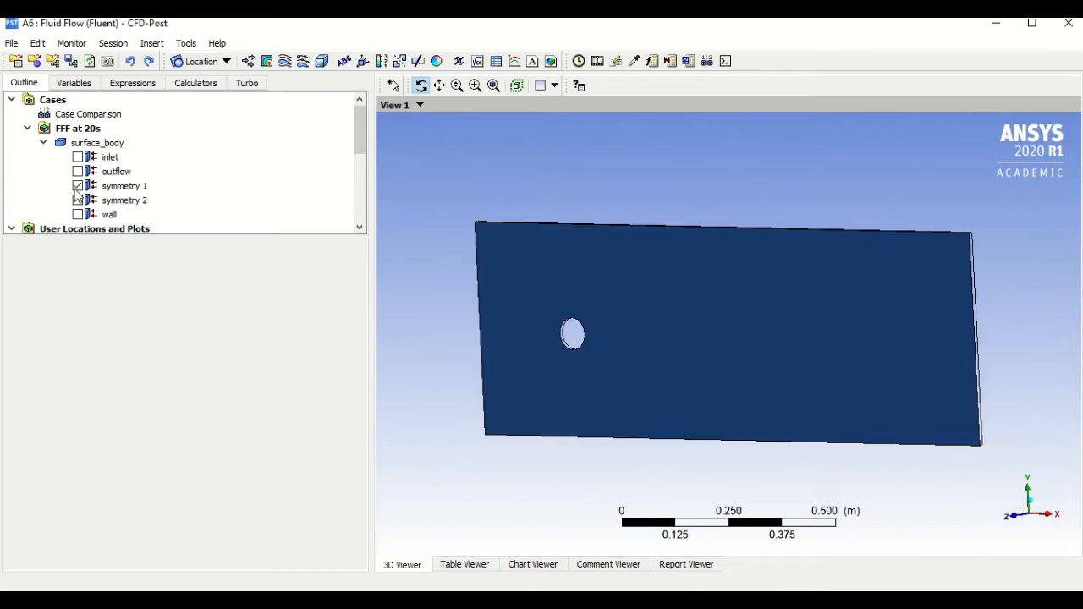
left_click(74, 186)
left_click(74, 200)
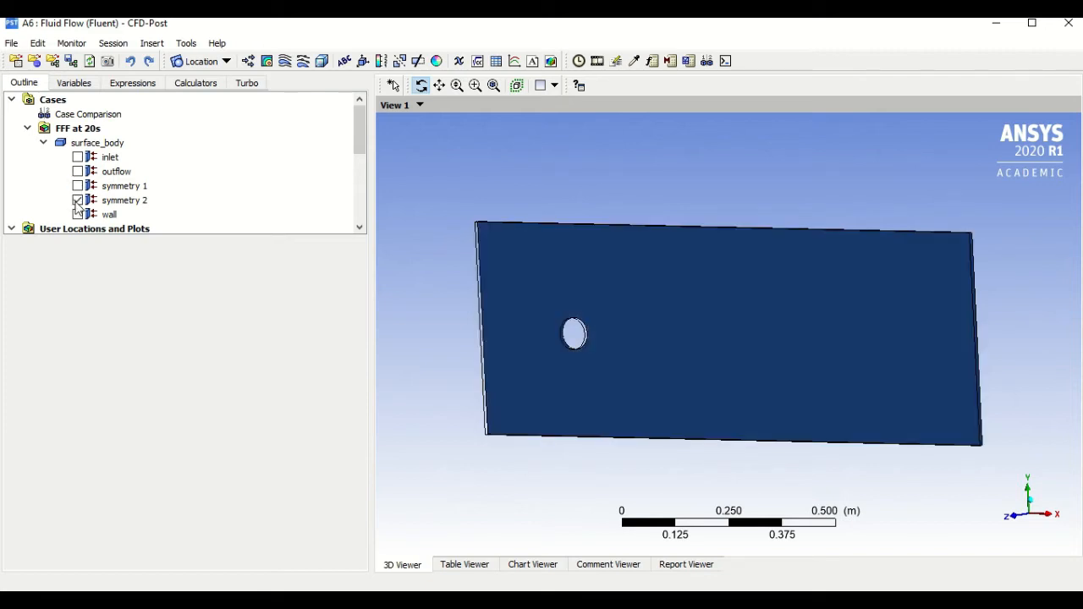
left_click(77, 200)
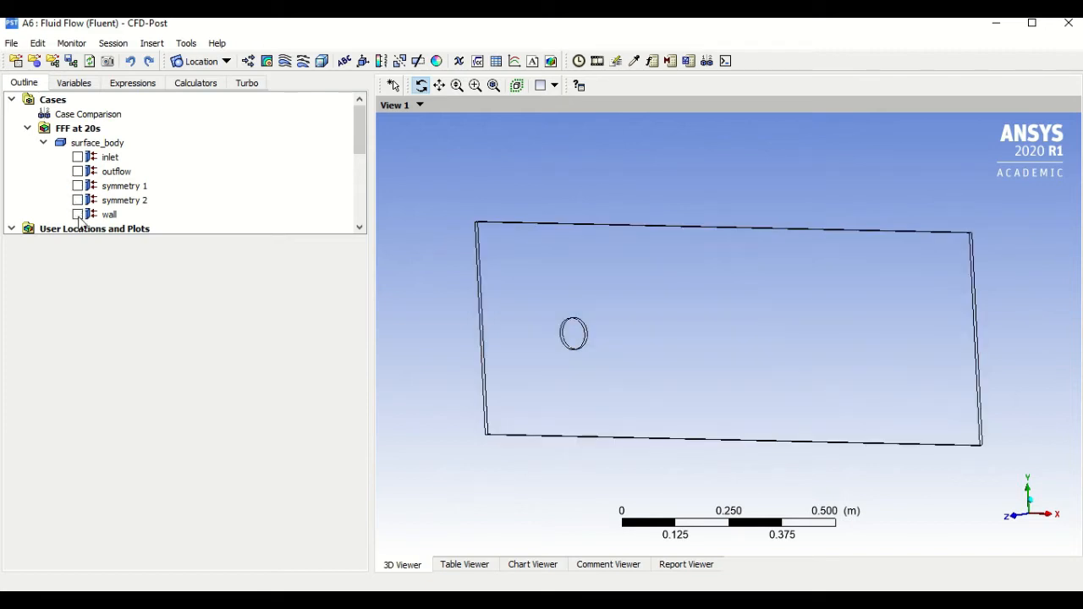
left_click(78, 215)
left_click(77, 214)
left_click(1020, 521)
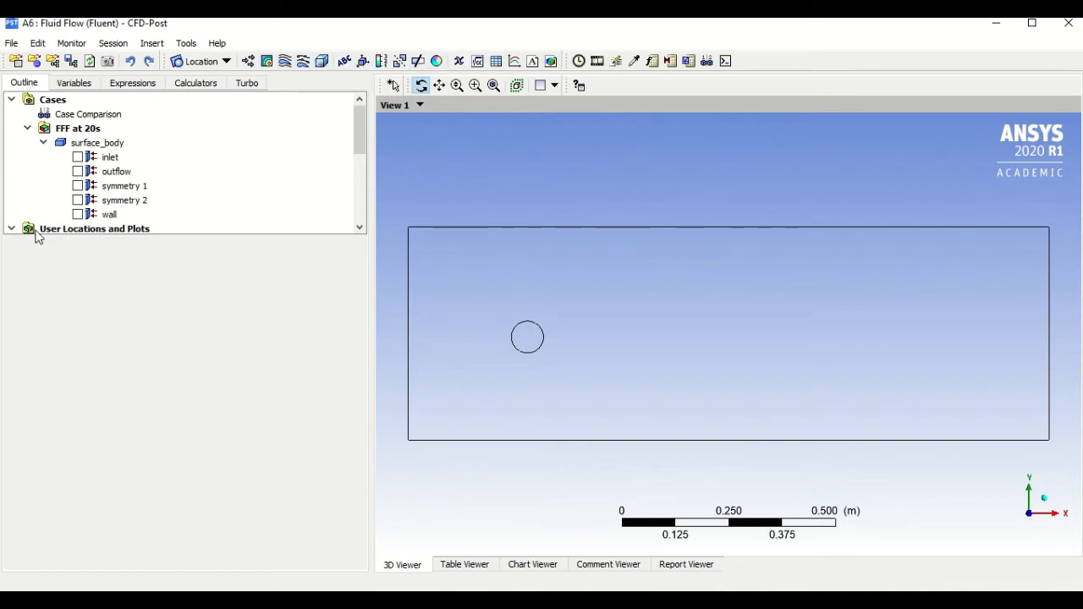
left_click(259, 58)
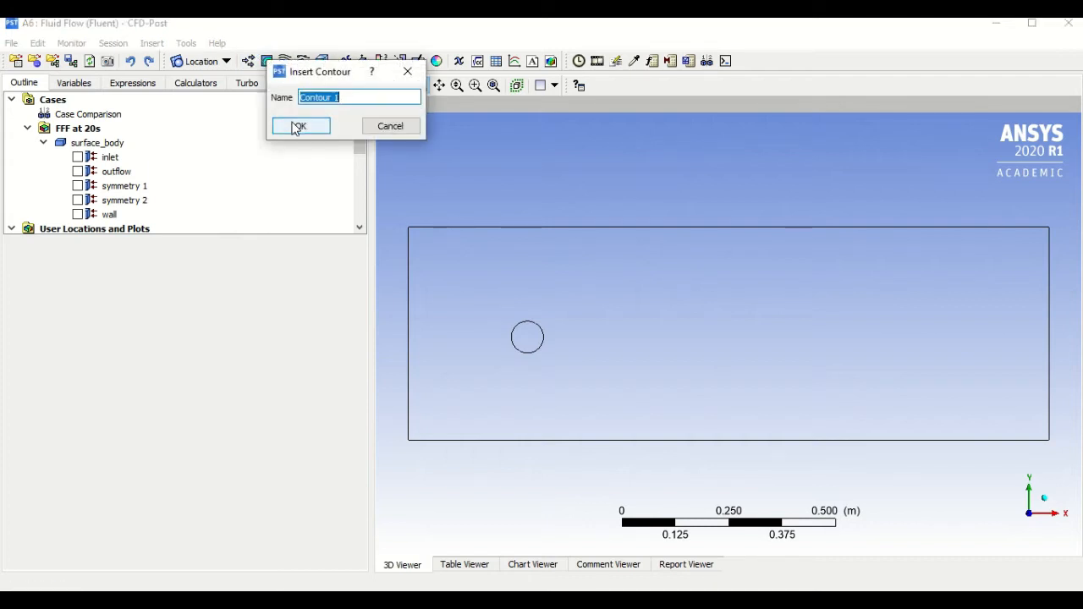
left_click(392, 127)
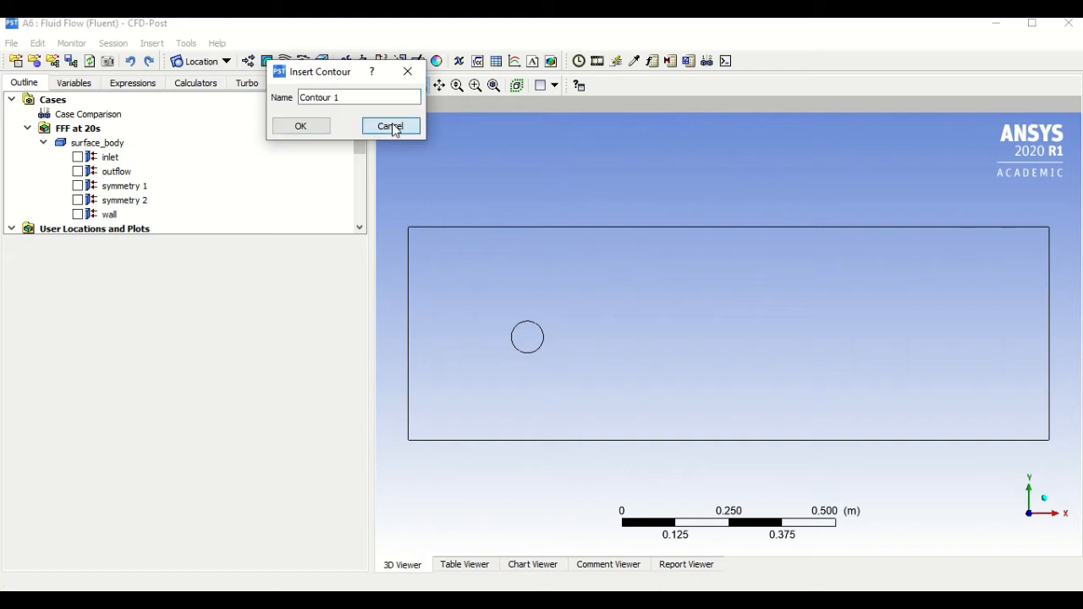
left_click(226, 62)
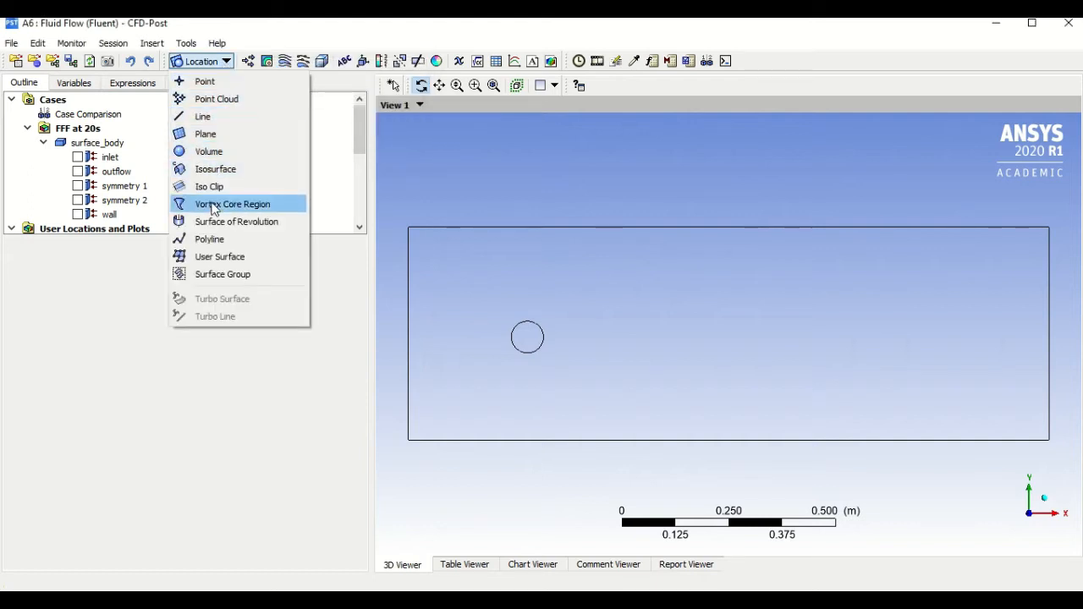
left_click(215, 365)
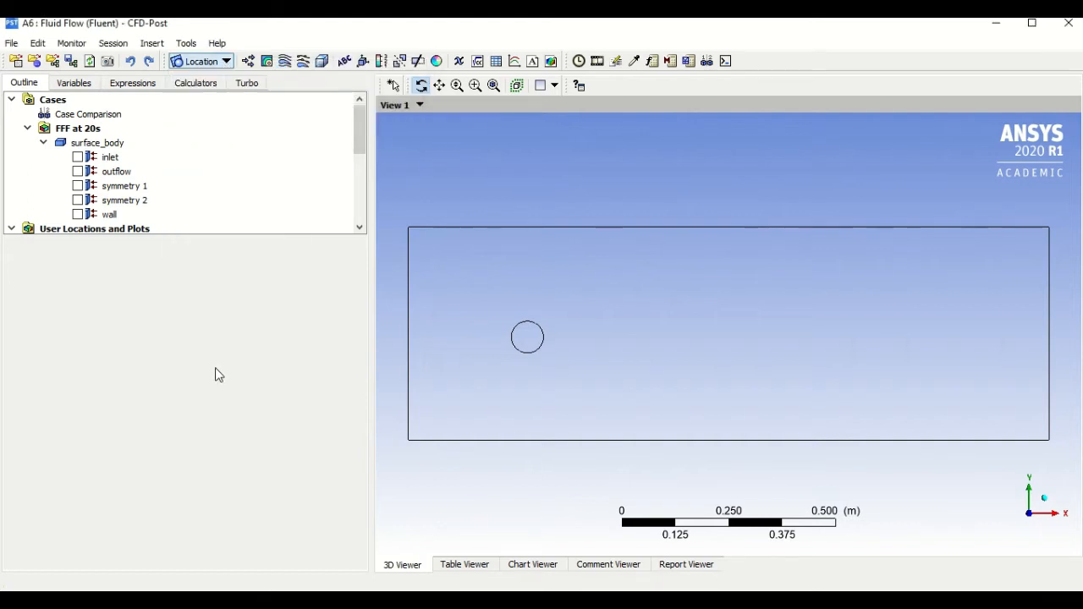
Insert a contour plot named Contour 1 over all domains, located on symmetry 1 and coloured by Velocity.
left_click(267, 61)
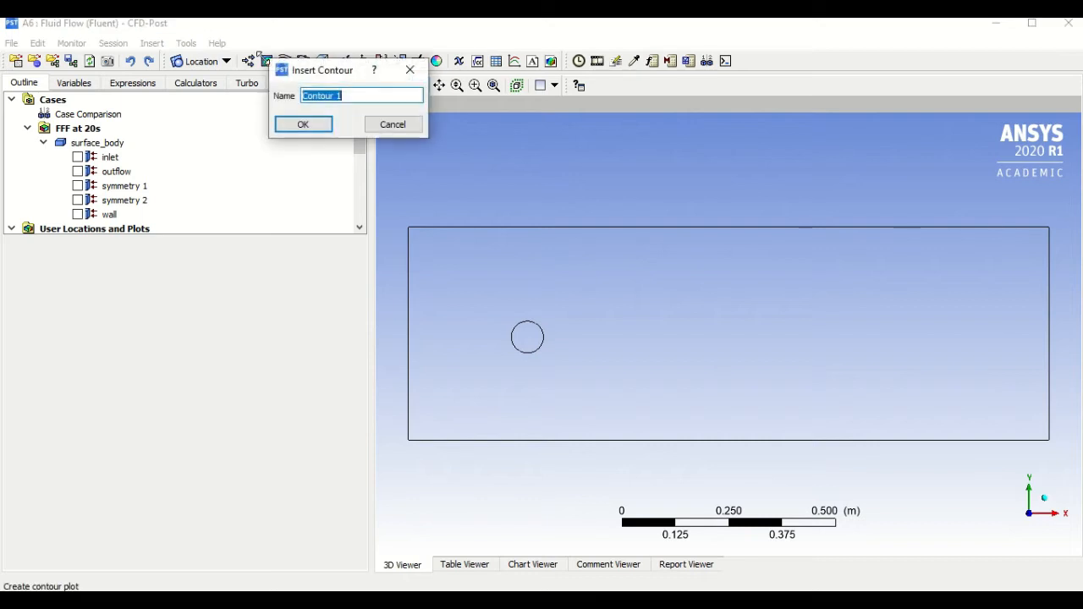
left_click(302, 124)
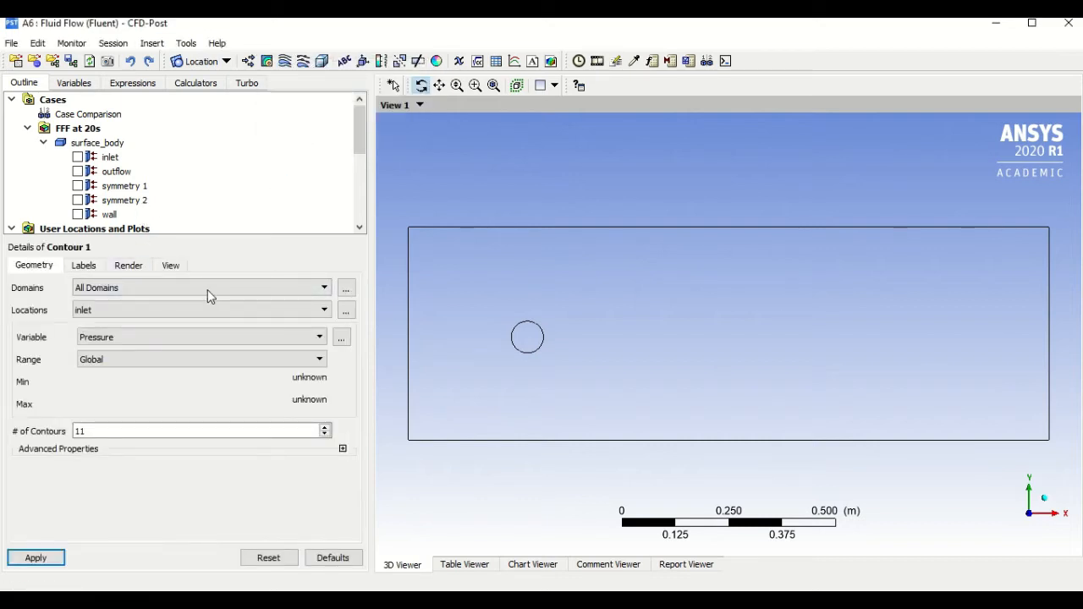
left_click(212, 294)
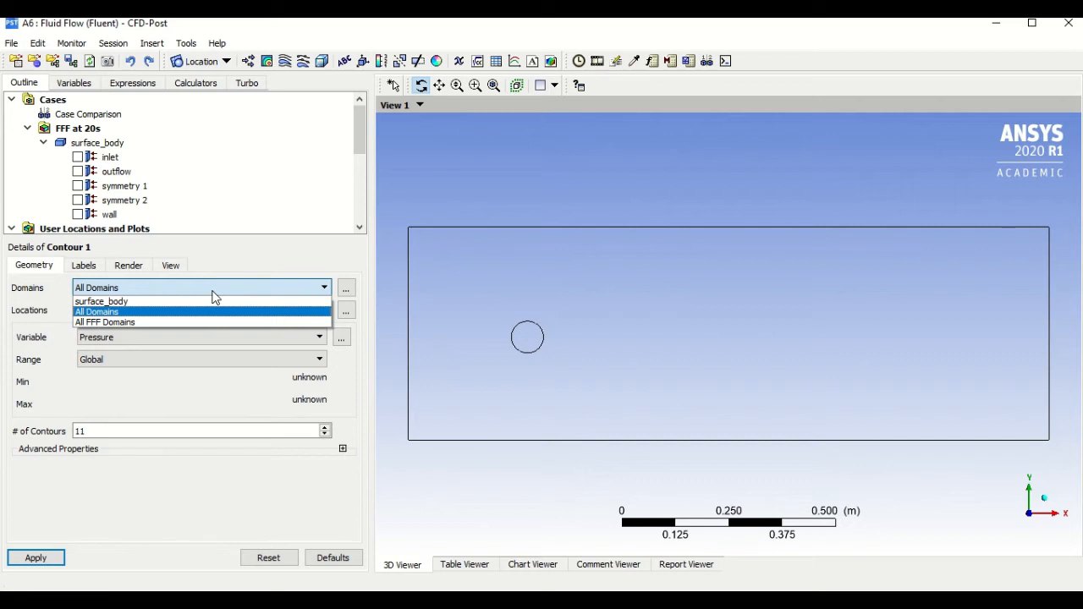
left_click(212, 296)
left_click(204, 311)
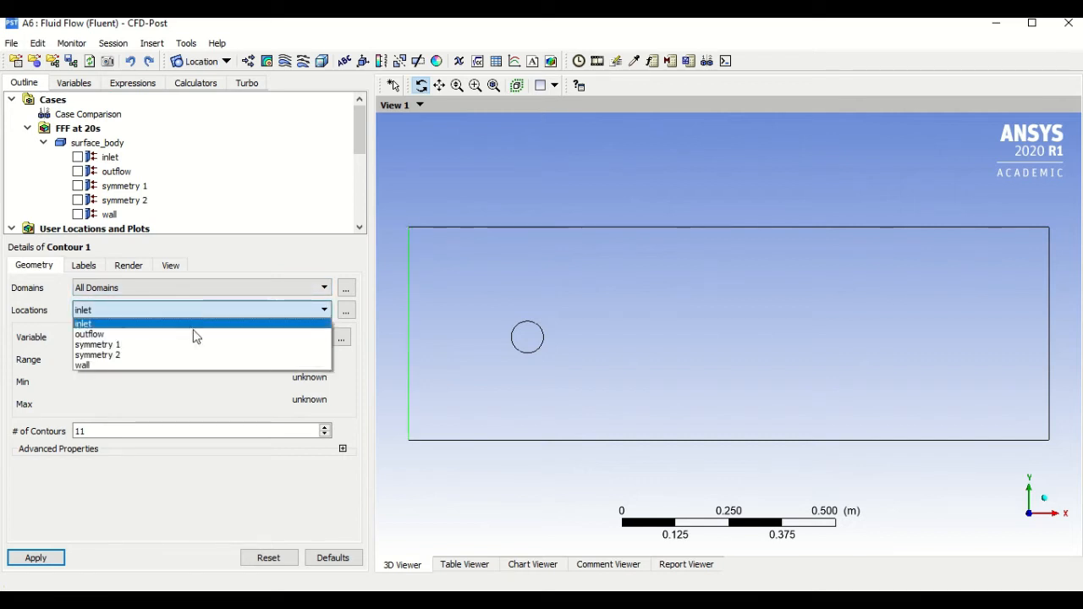
left_click(177, 345)
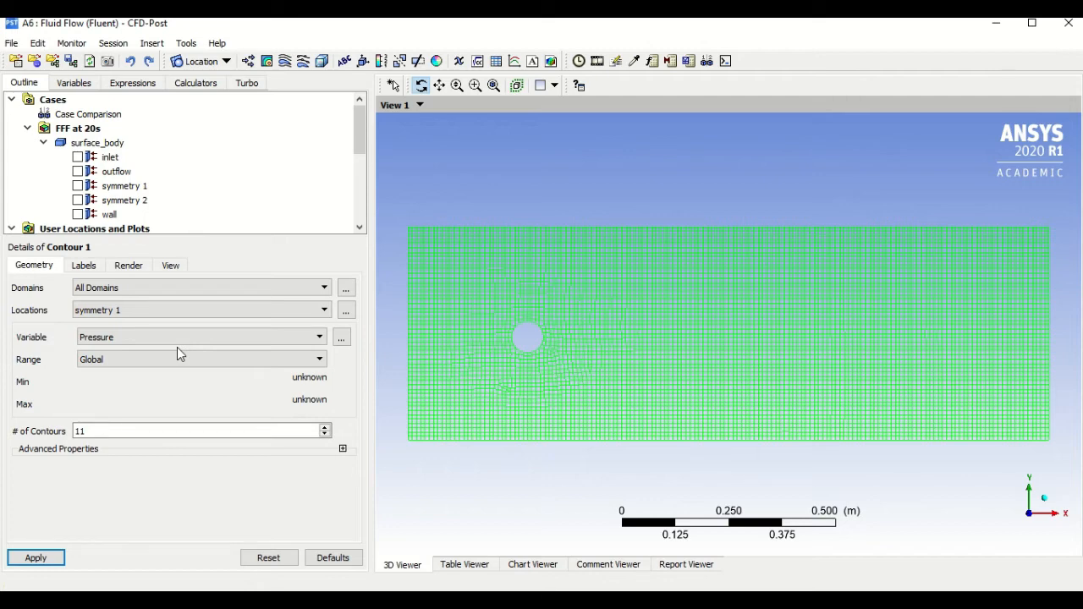
left_click(170, 338)
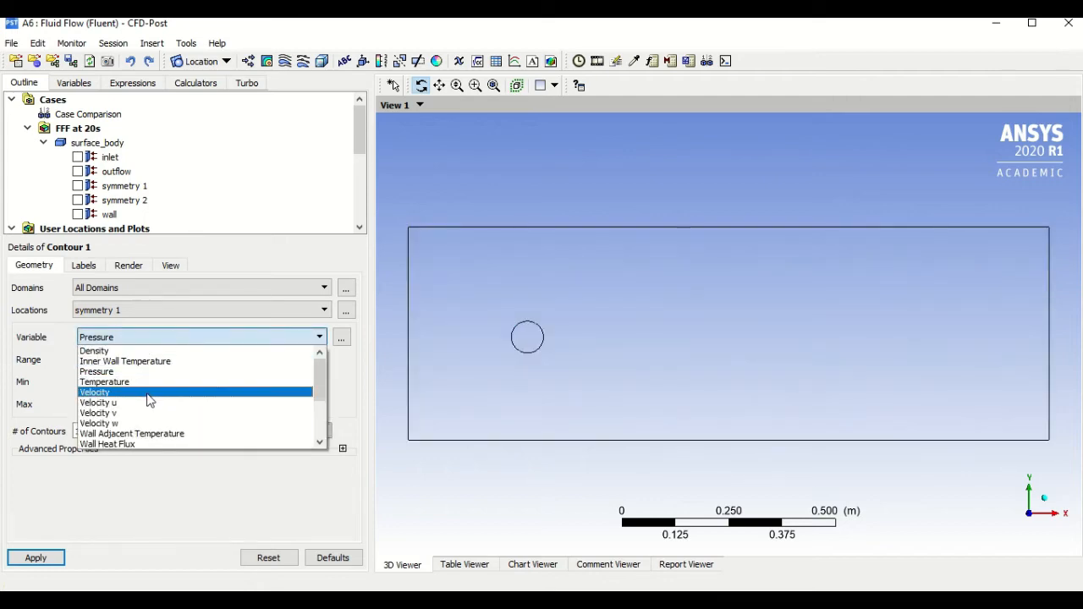
left_click(149, 392)
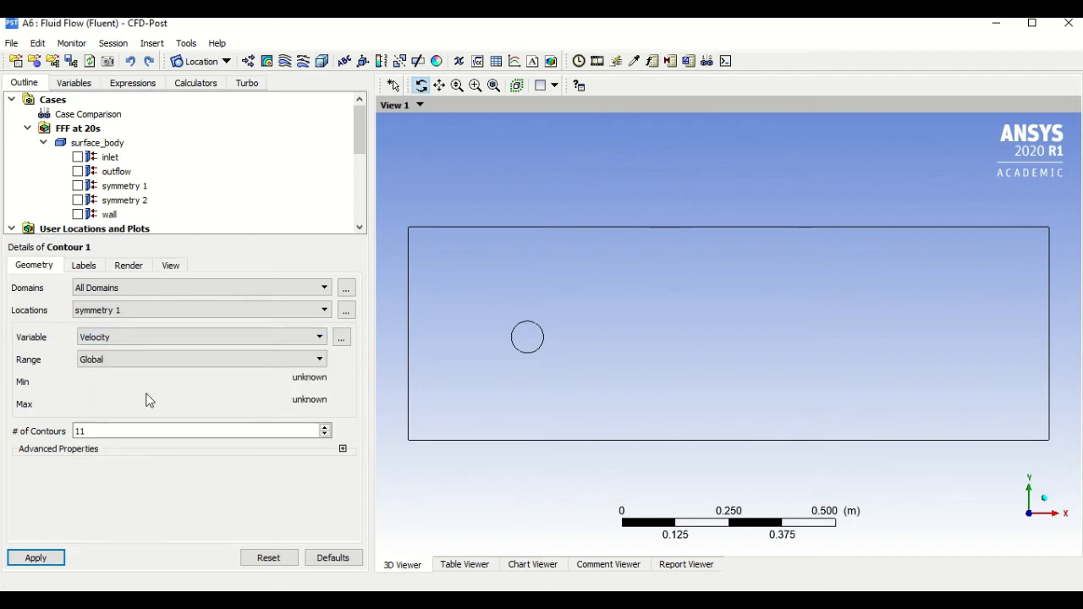
left_click(37, 559)
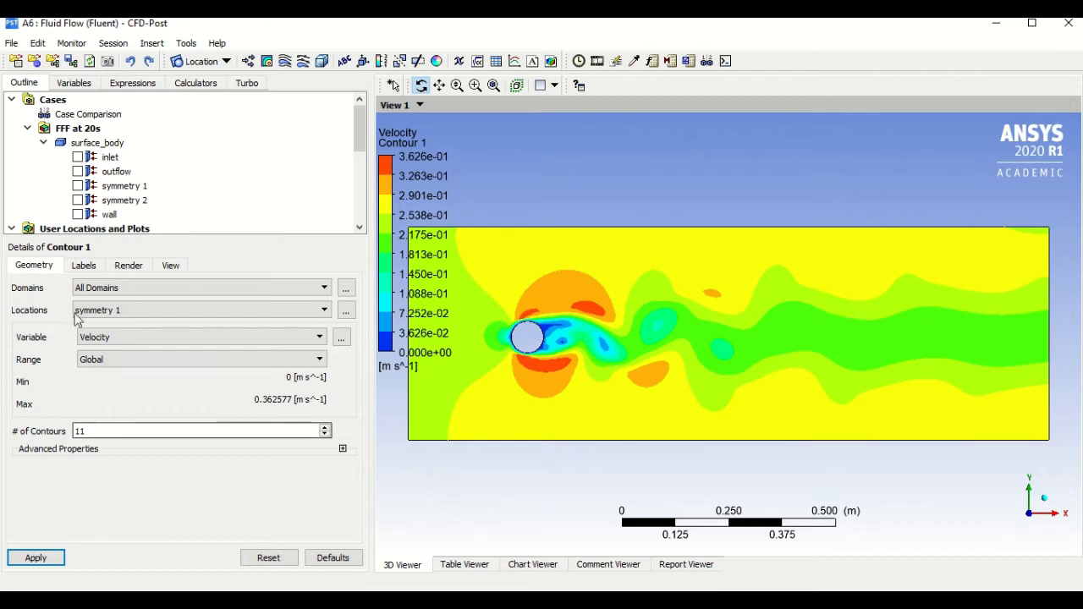
Make the legend of Default Legend View 1 horizontal and apply the change.
scroll(203, 195, "down", 5)
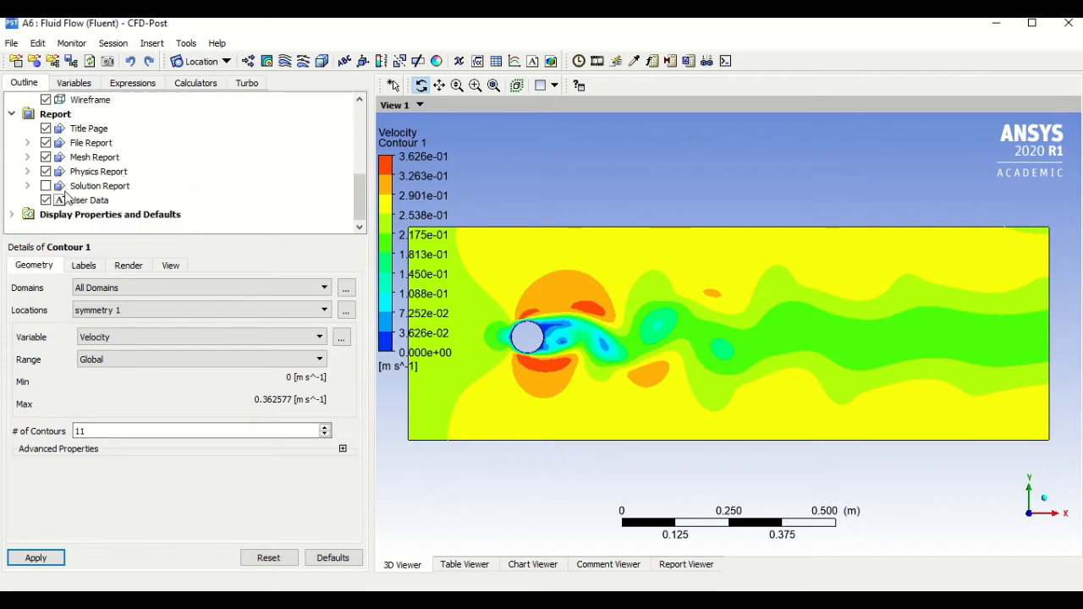
left_click(11, 215)
scroll(161, 186, "up", 2)
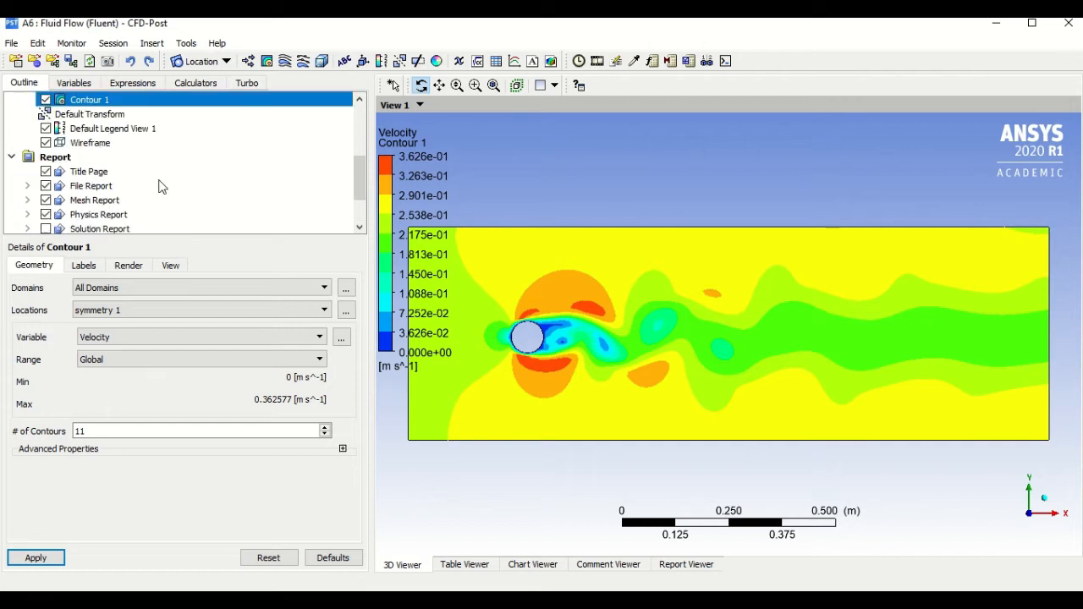
scroll(117, 186, "down", 2)
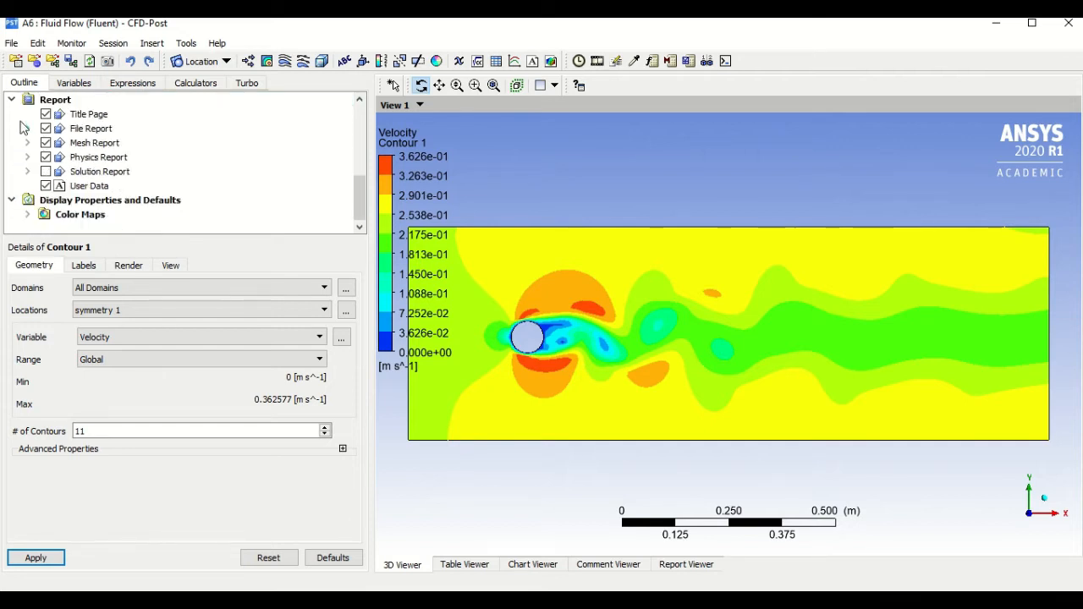
scroll(135, 170, "up", 7)
scroll(133, 171, "down", 4)
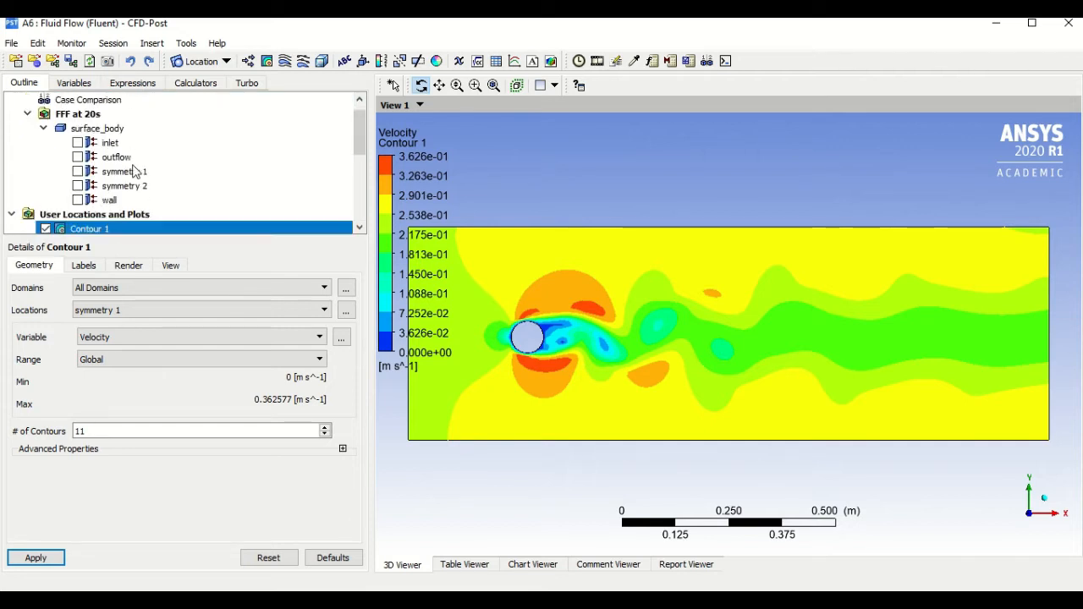
left_click(73, 173)
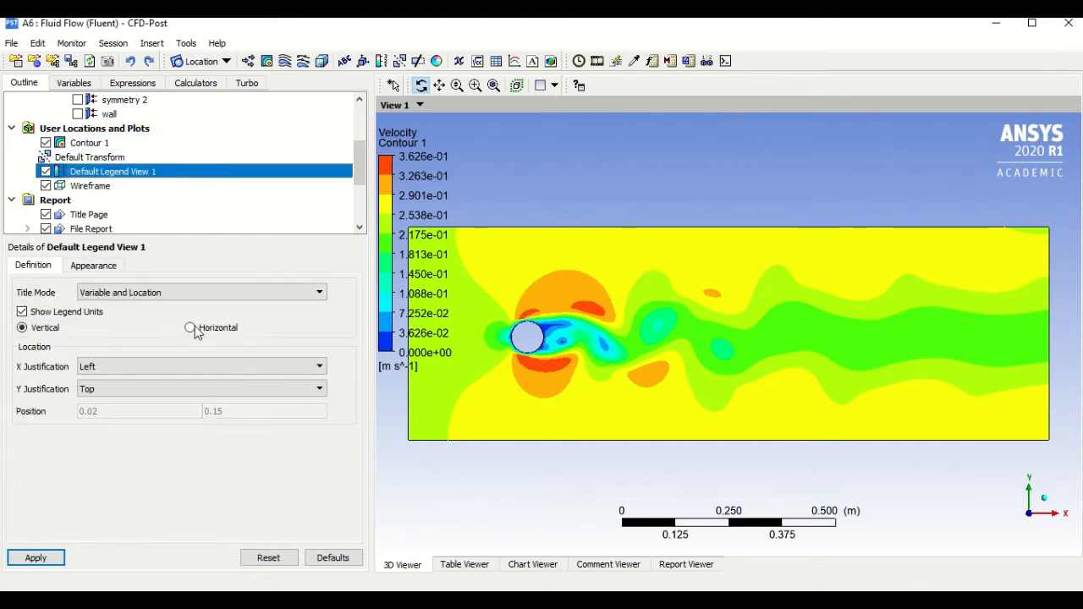
left_click(190, 328)
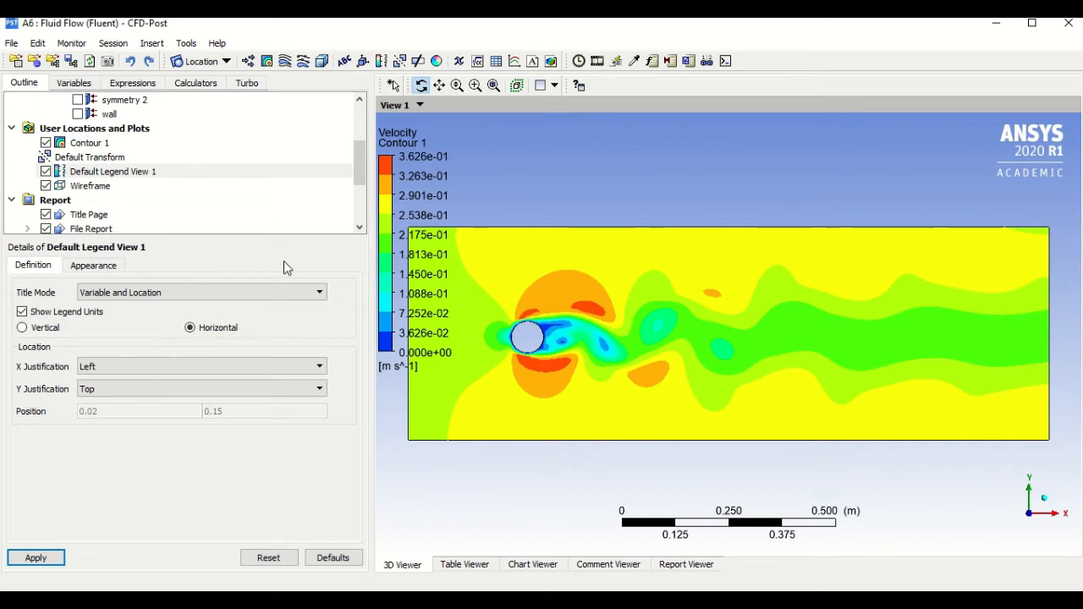
left_click(35, 557)
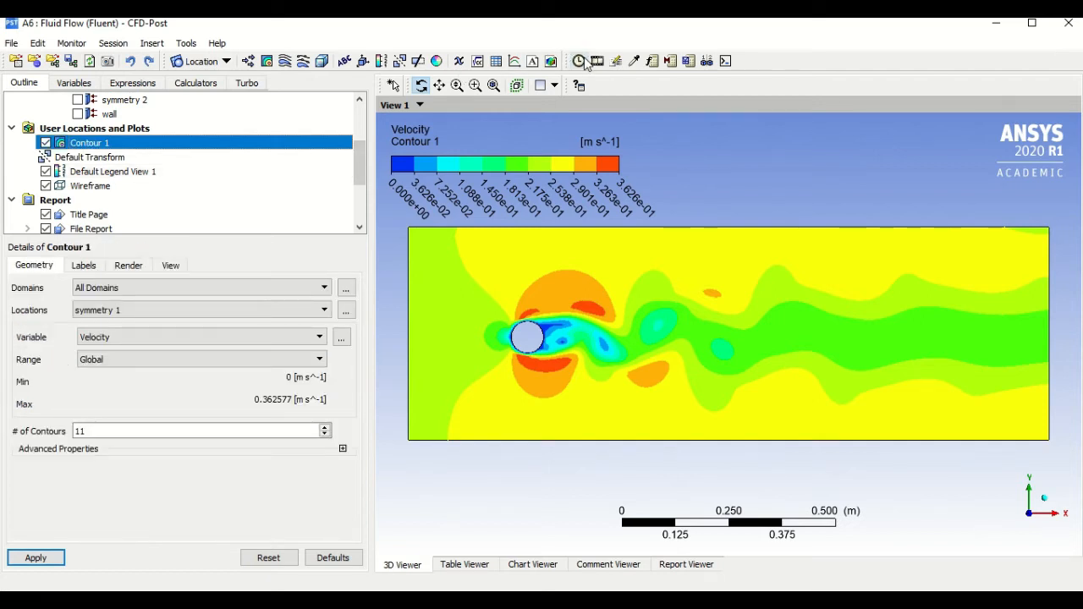
Load the saved results at 0 s and then at 0.3 s to view the velocity contour at these timesteps.
left_click(579, 61)
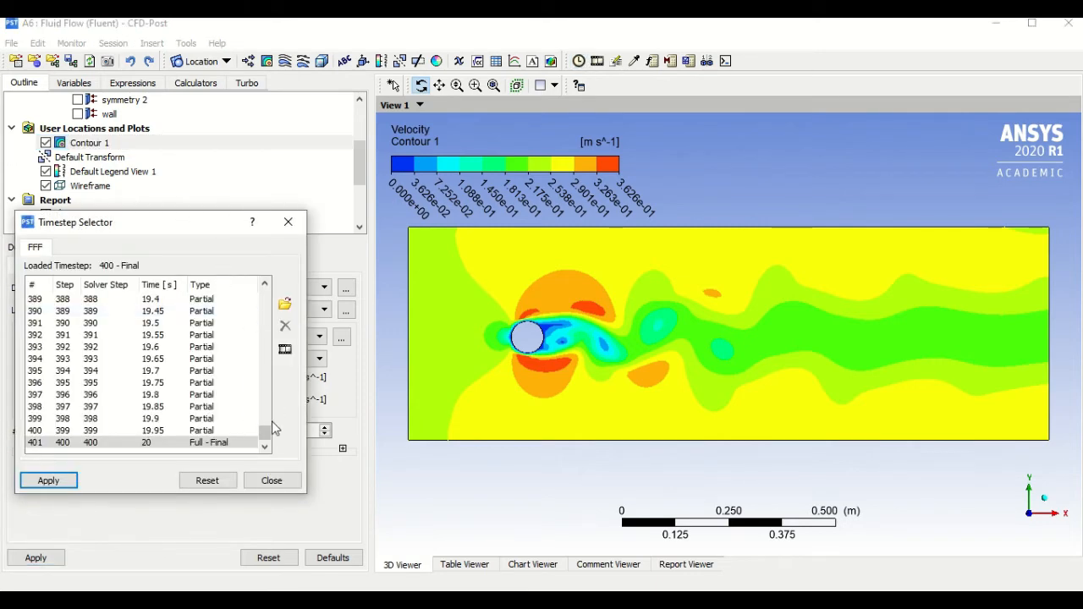
left_click_drag(268, 433, 268, 292)
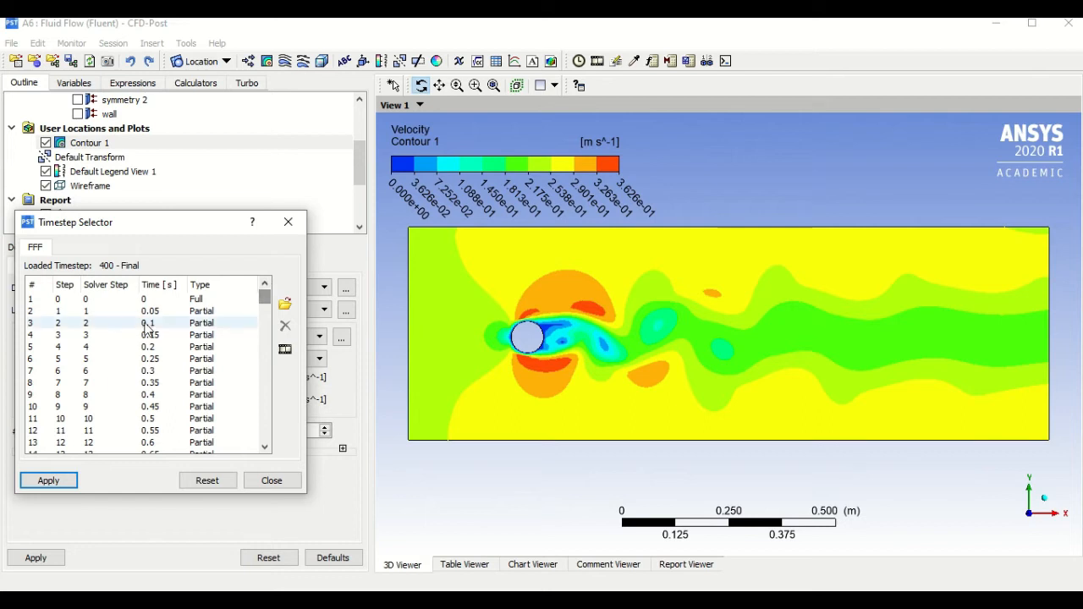
double_click(145, 300)
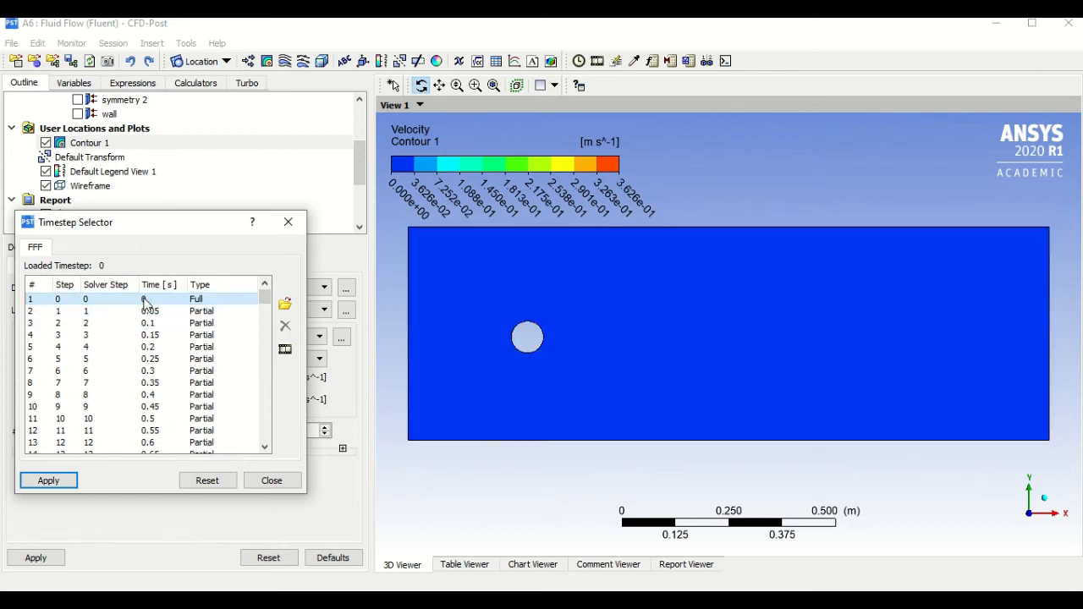
double_click(148, 375)
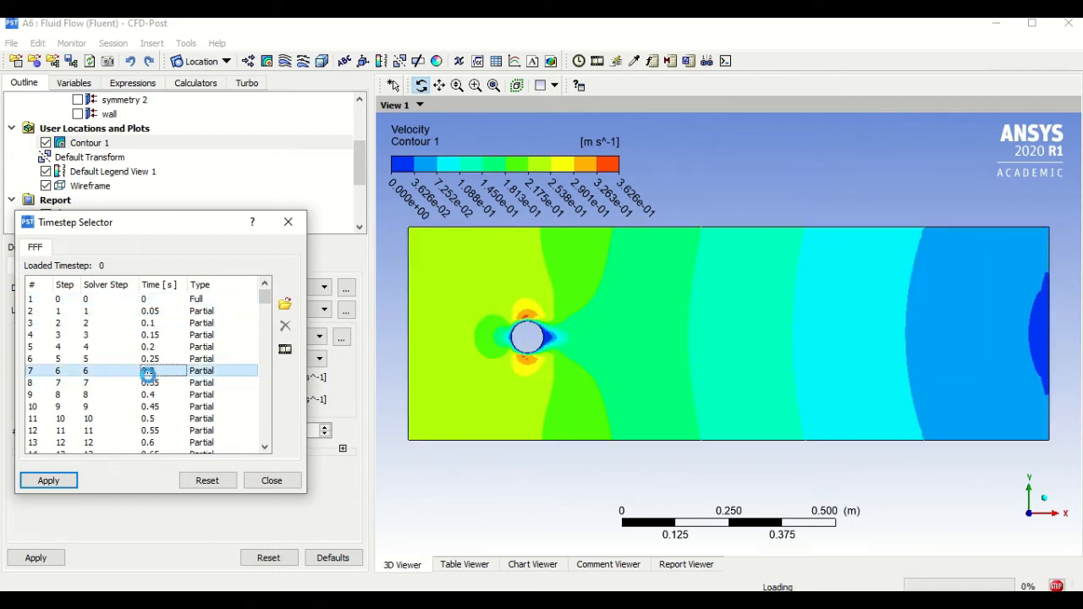
Play a timestep animation of the velocity contour and narrow the Animation window to uncover the plot.
left_click(279, 349)
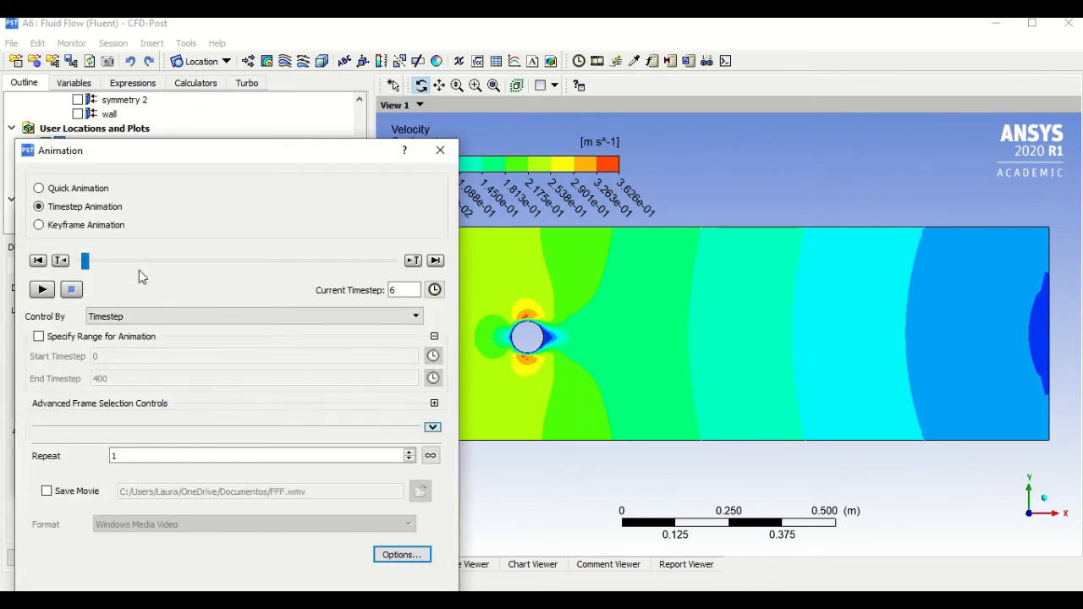
left_click(42, 291)
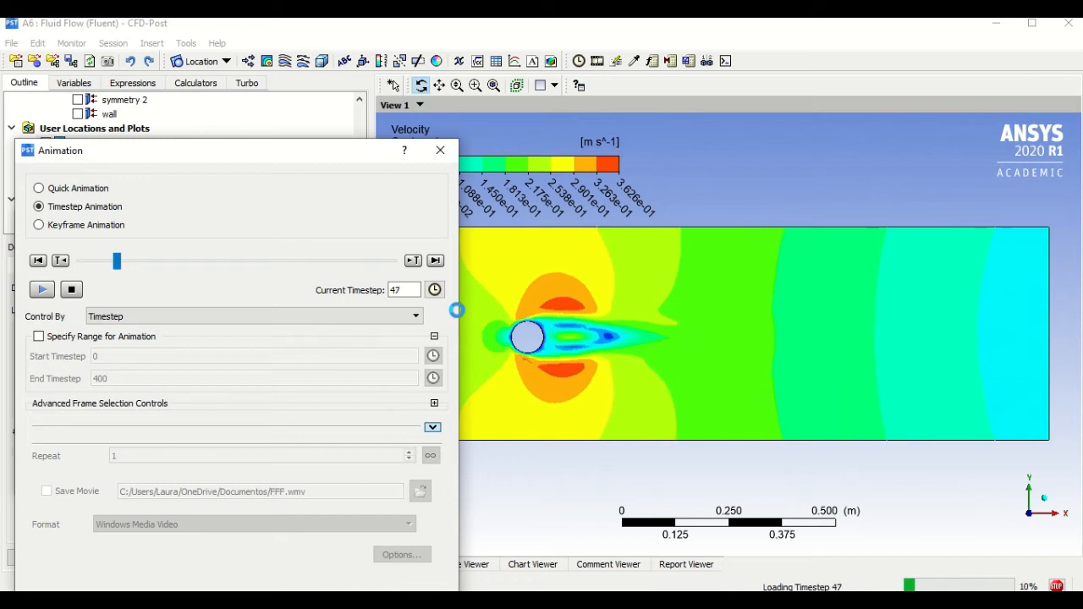
left_click_drag(460, 309, 375, 313)
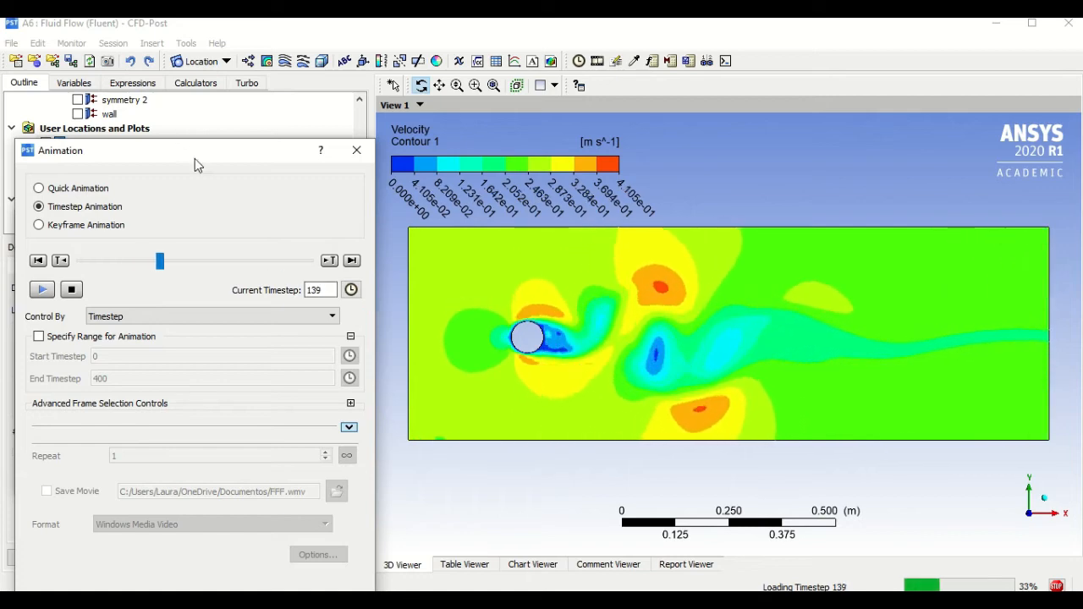
Rewind the animation to timestep 0 and enable saving it as the movie contorno vel.wmv in the Vortex Von Karman folder.
left_click_drag(196, 158, 188, 44)
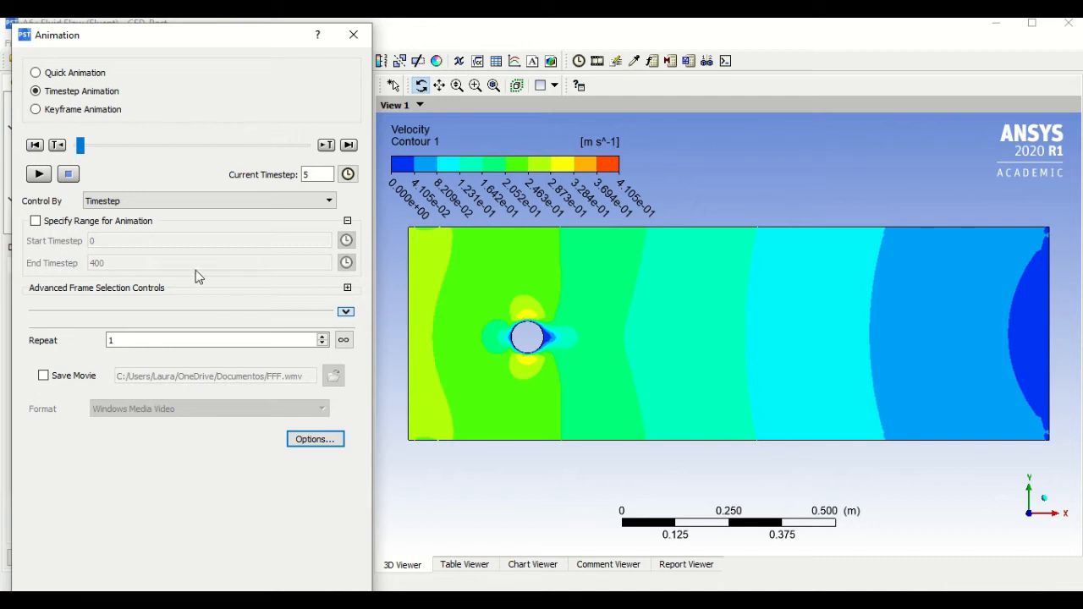
left_click_drag(82, 149, 77, 150)
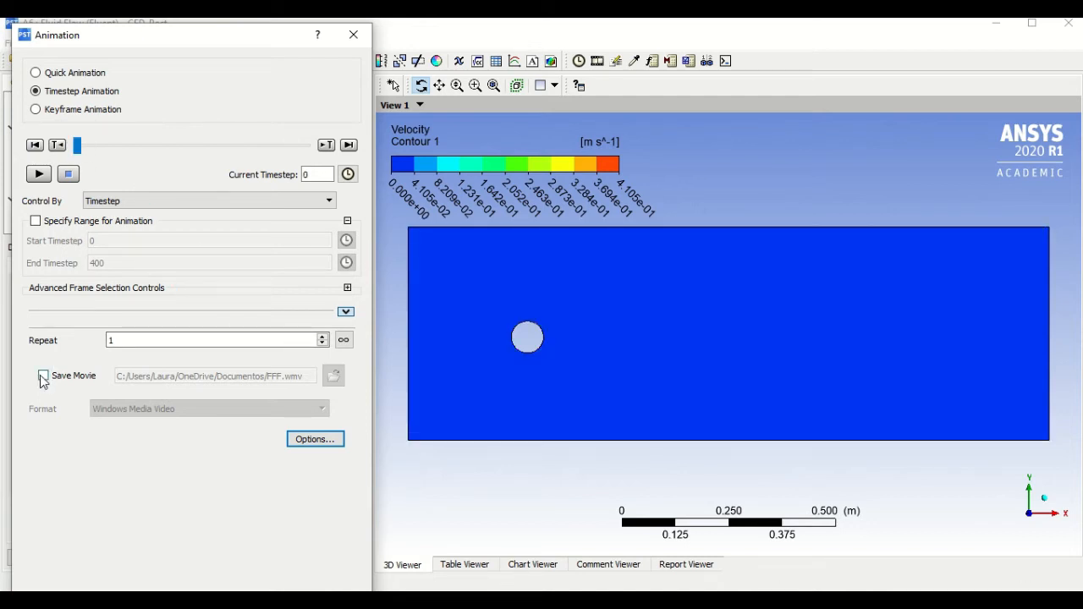
left_click(44, 375)
left_click(339, 378)
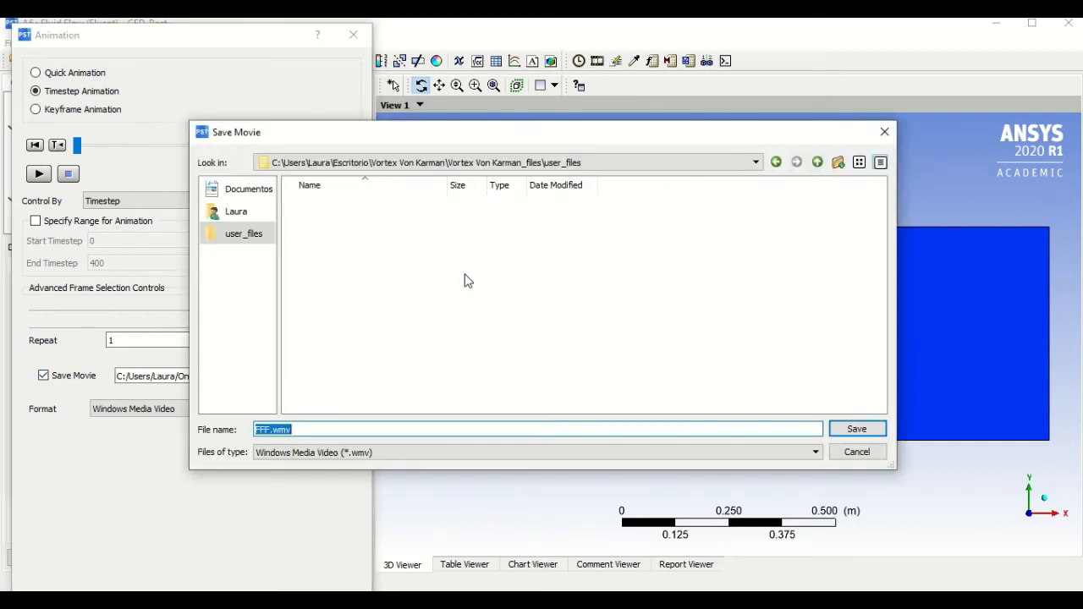
left_click(390, 163)
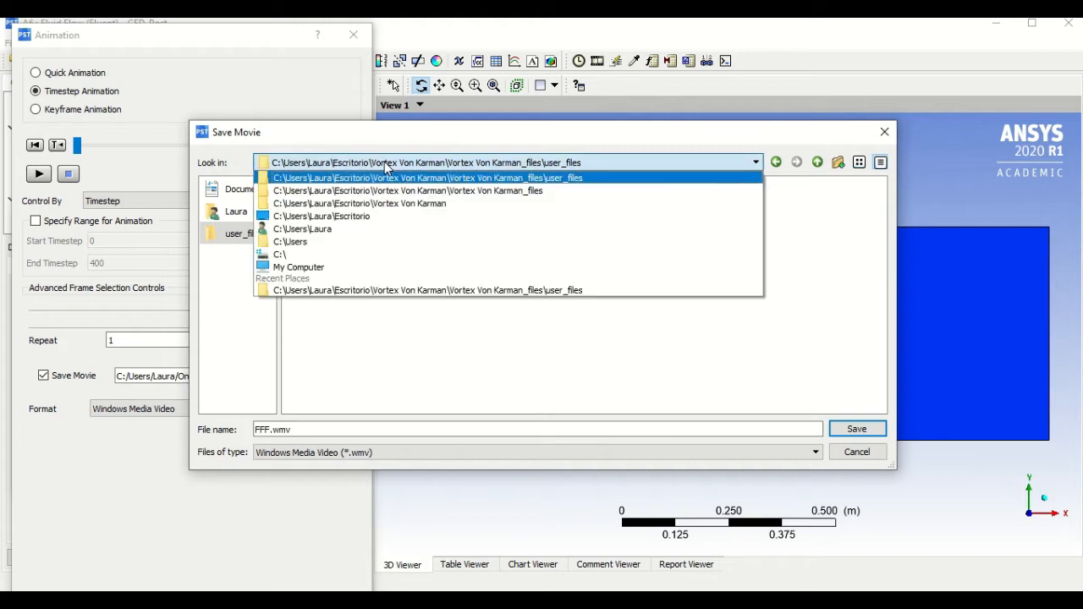
left_click(367, 204)
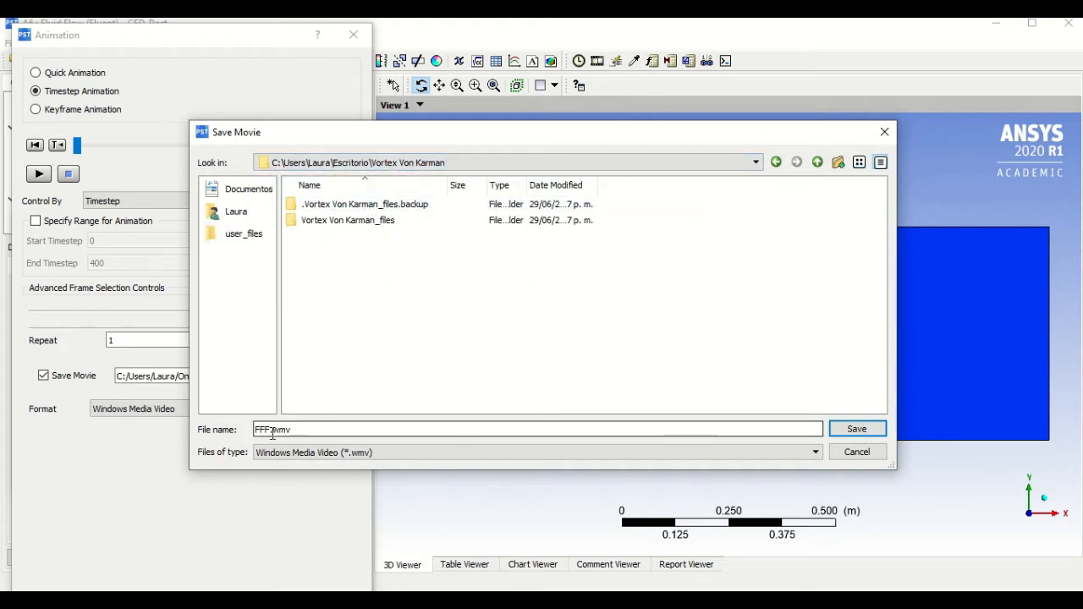
key("BackSpace")
key("BackSpace")
type("contorno vel")
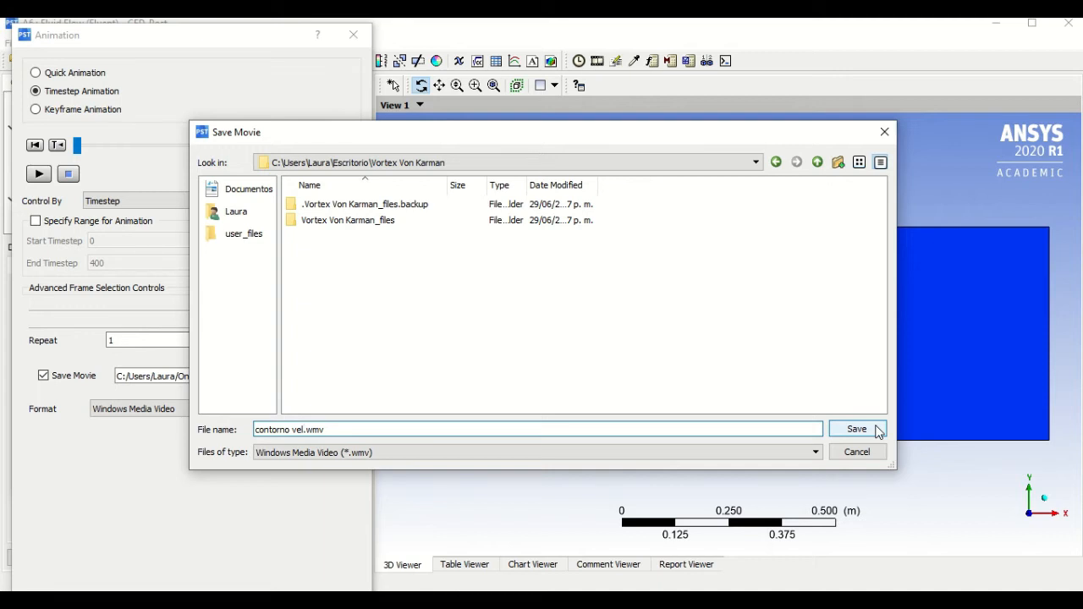
left_click(857, 429)
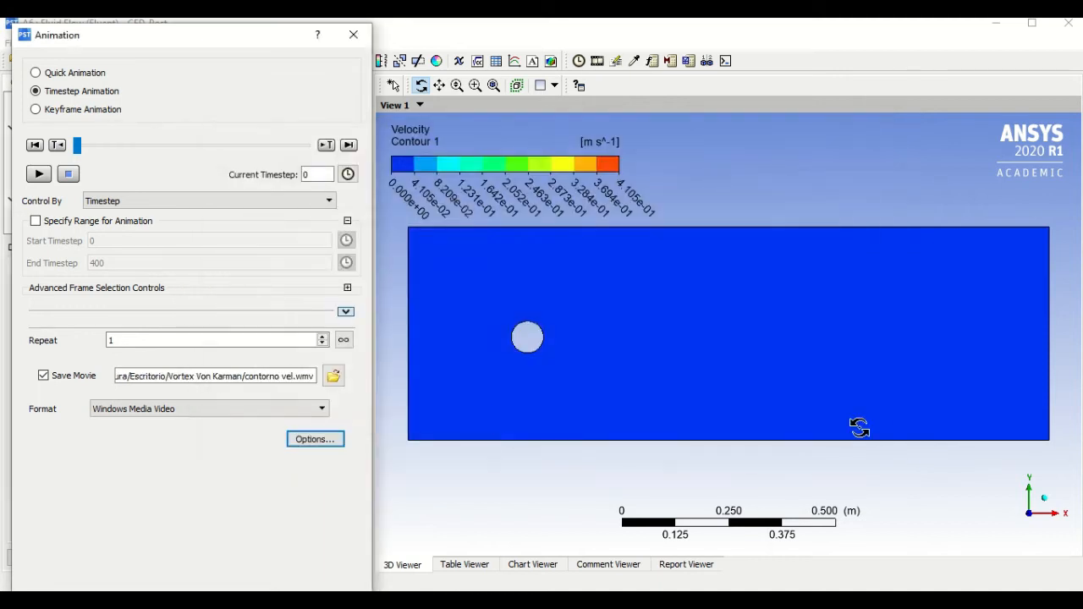
Run the timestep animation to record the velocity contour movie, and close the Animation and Timestep Selector windows.
left_click(38, 174)
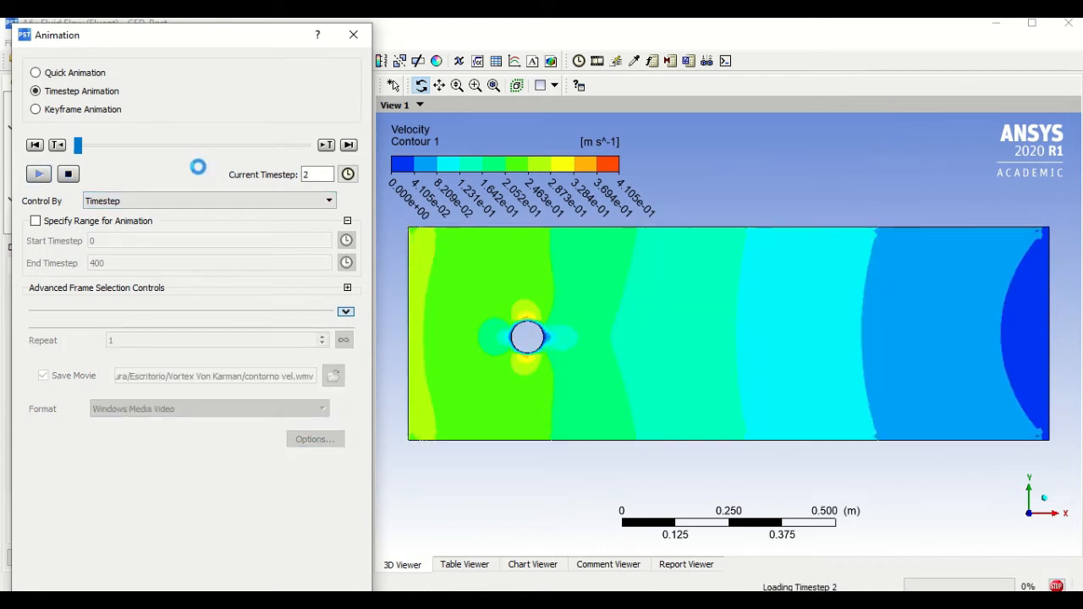
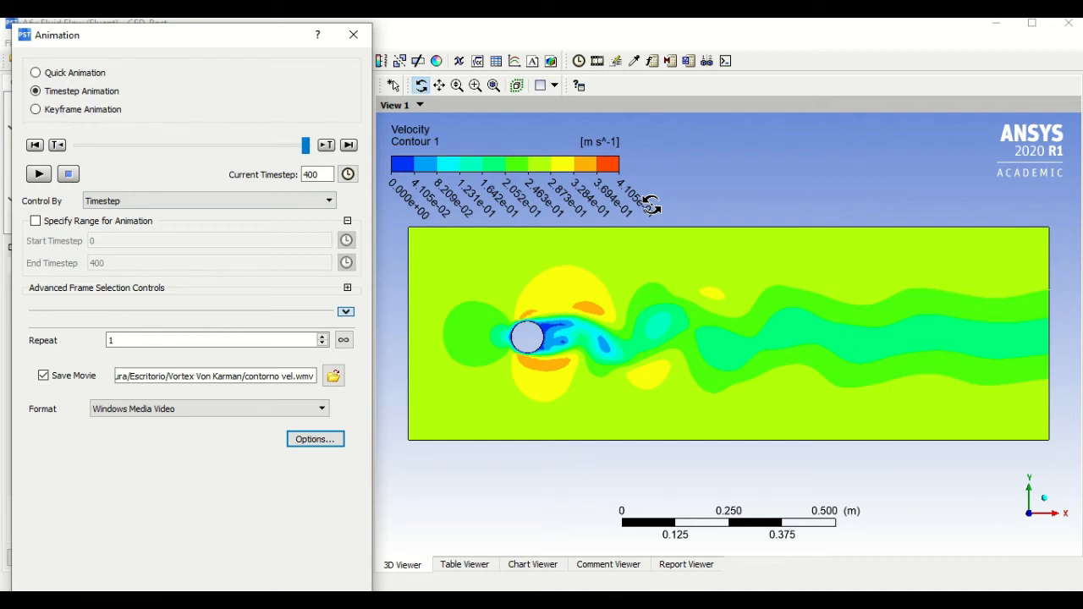
left_click(353, 37)
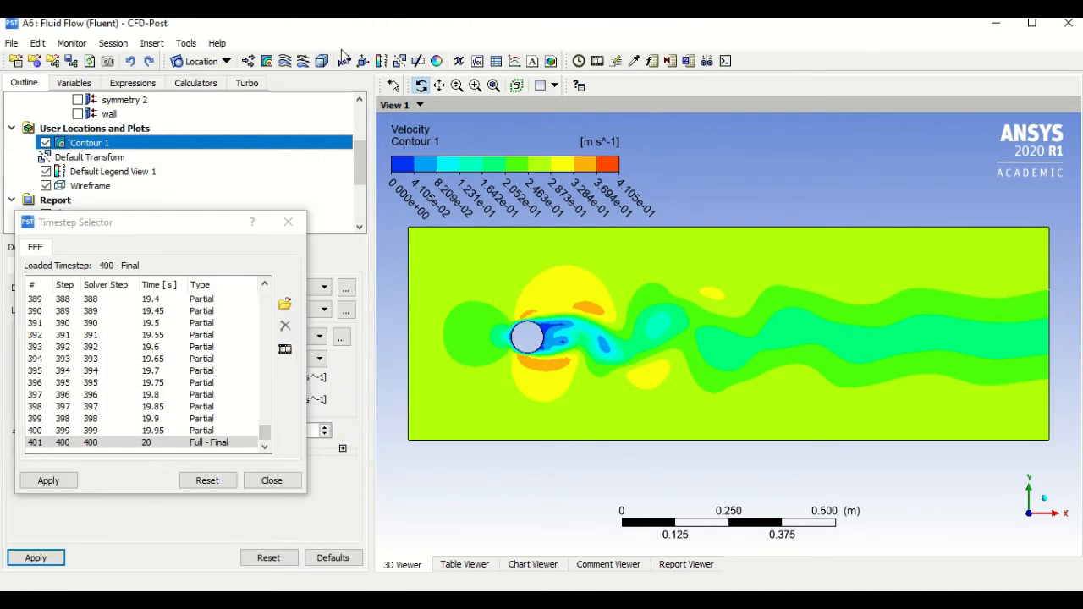
left_click(285, 479)
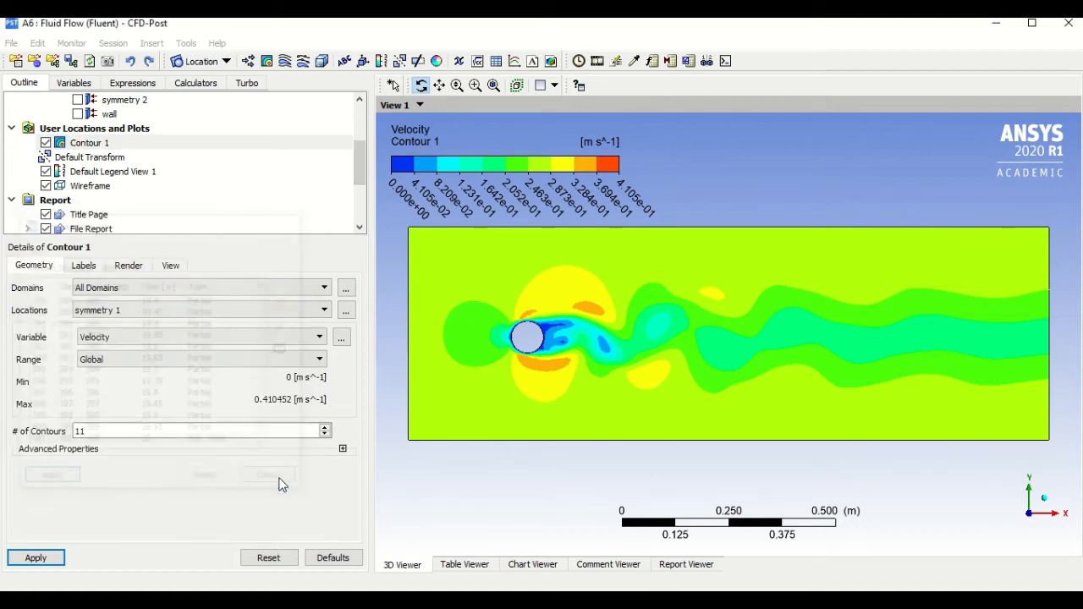
Change the variable of Contour 1 to Temperature and apply it.
left_click(183, 341)
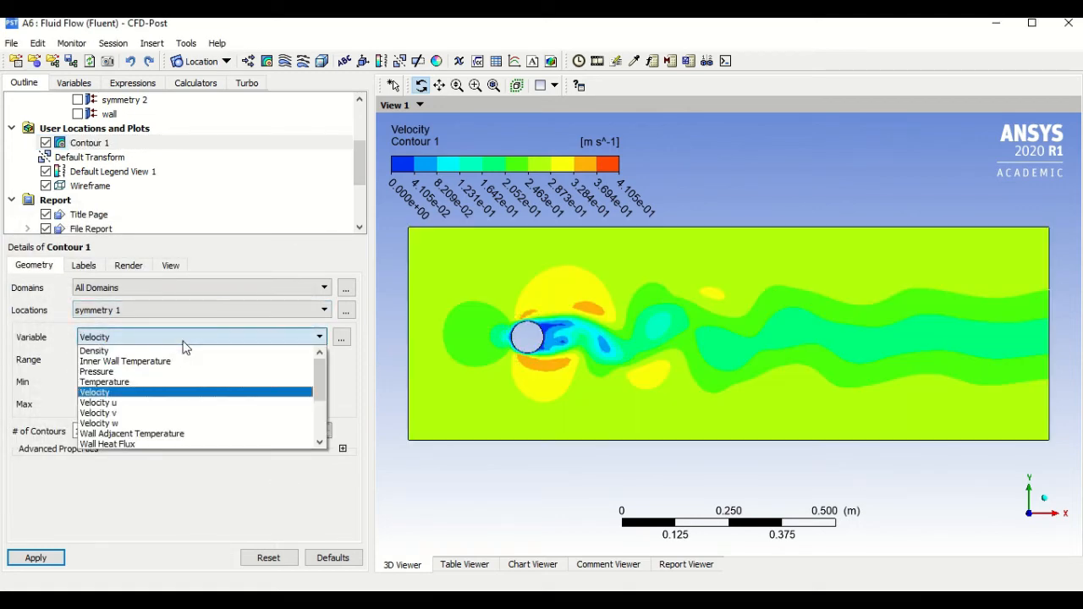
left_click(172, 382)
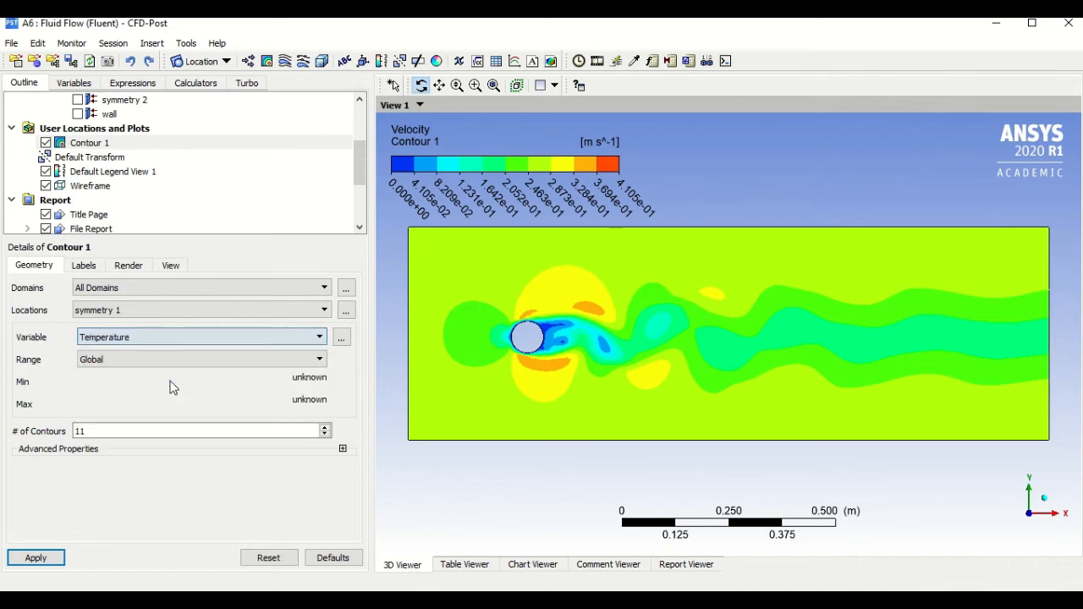
left_click(34, 558)
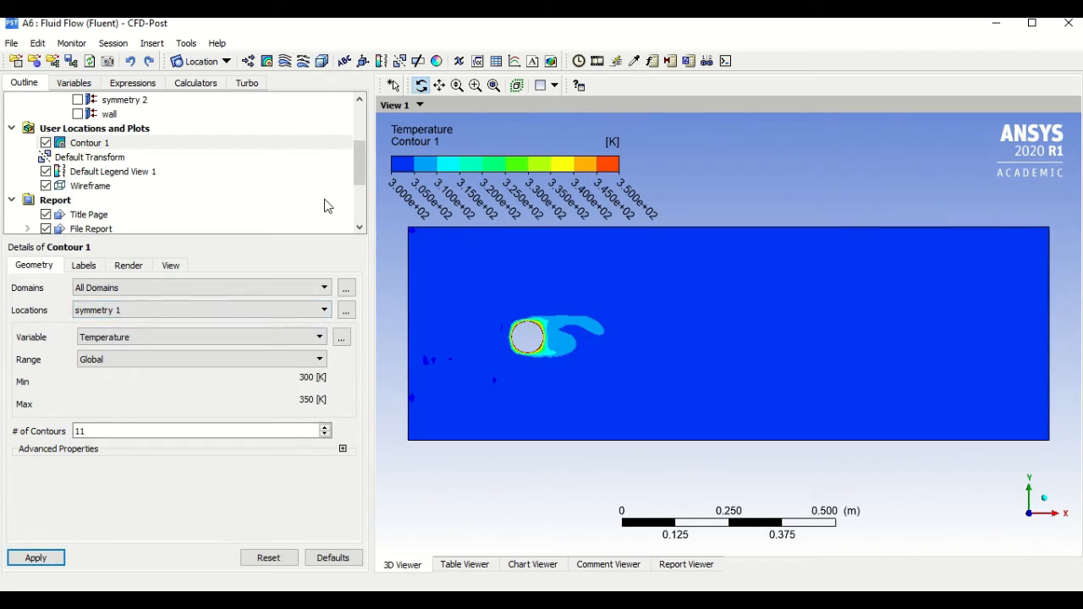
Load the saved results at 0 s for the temperature contour.
left_click(579, 62)
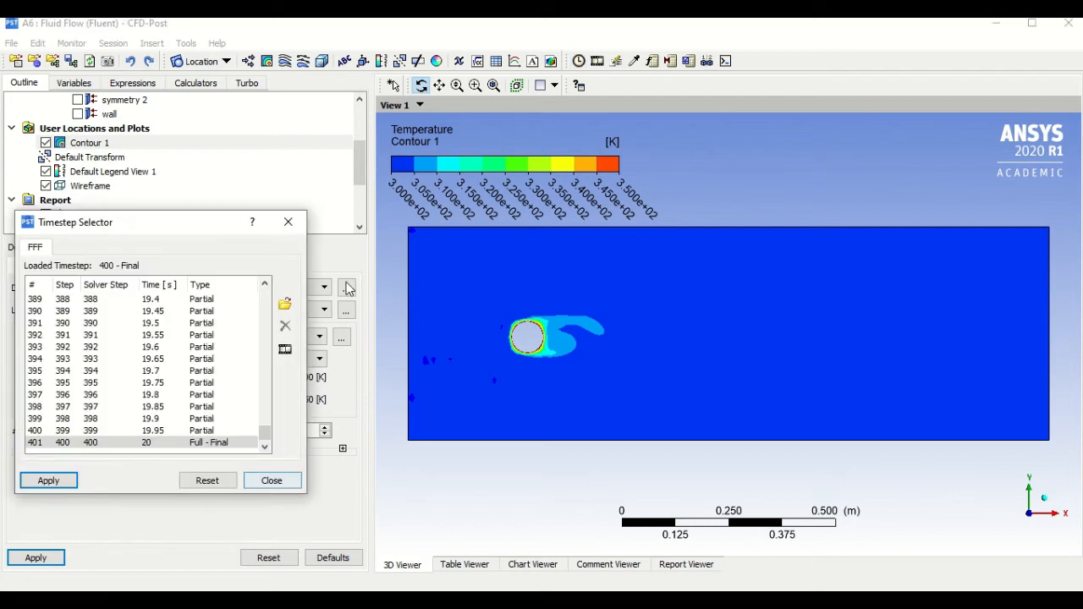
scroll(203, 343, "up", 20)
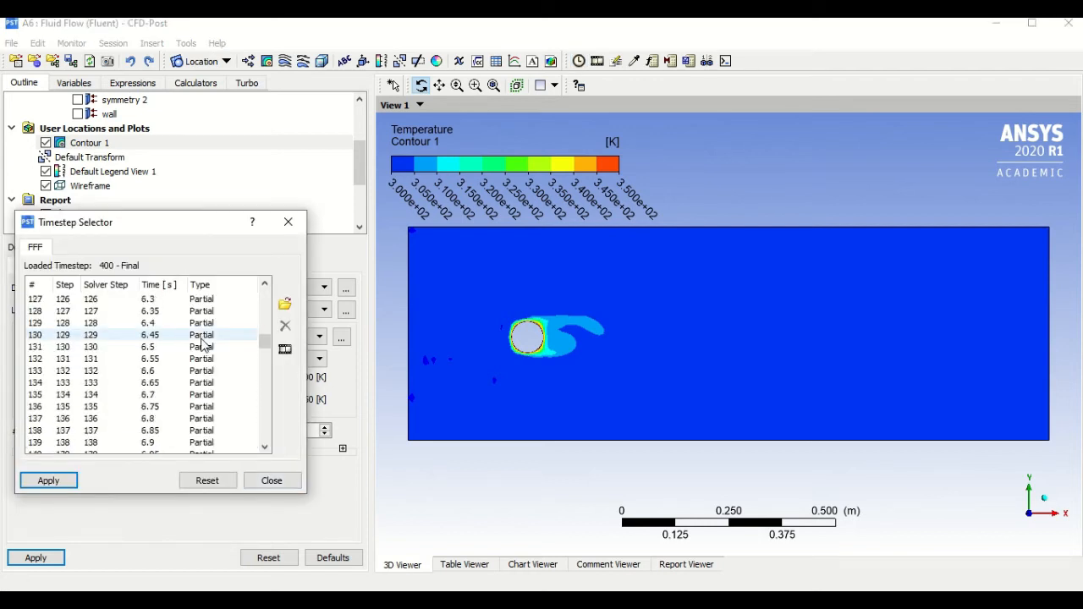
left_click(186, 302)
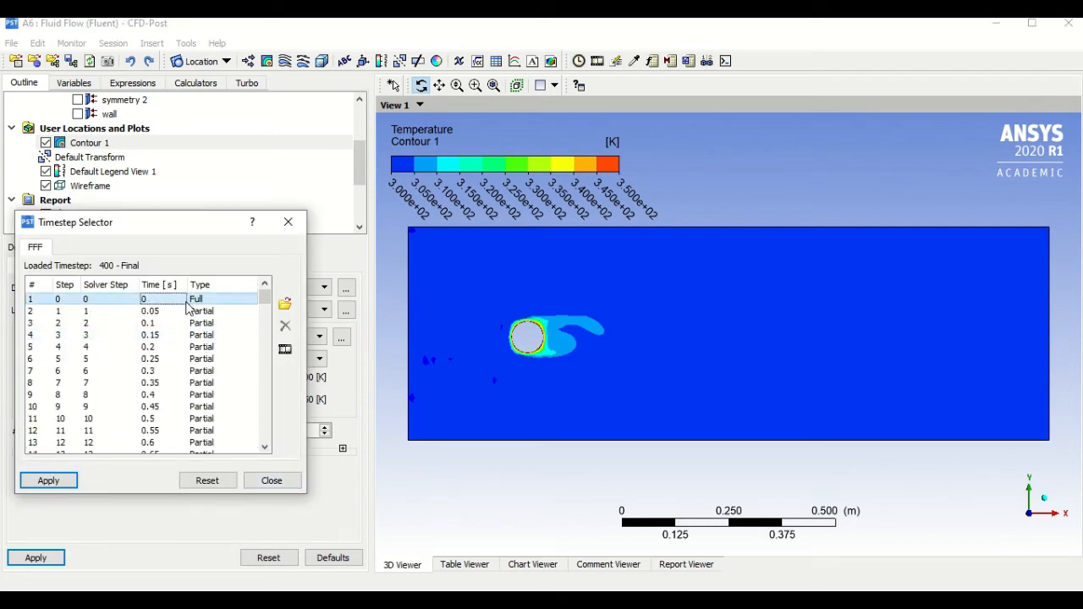
left_click(47, 482)
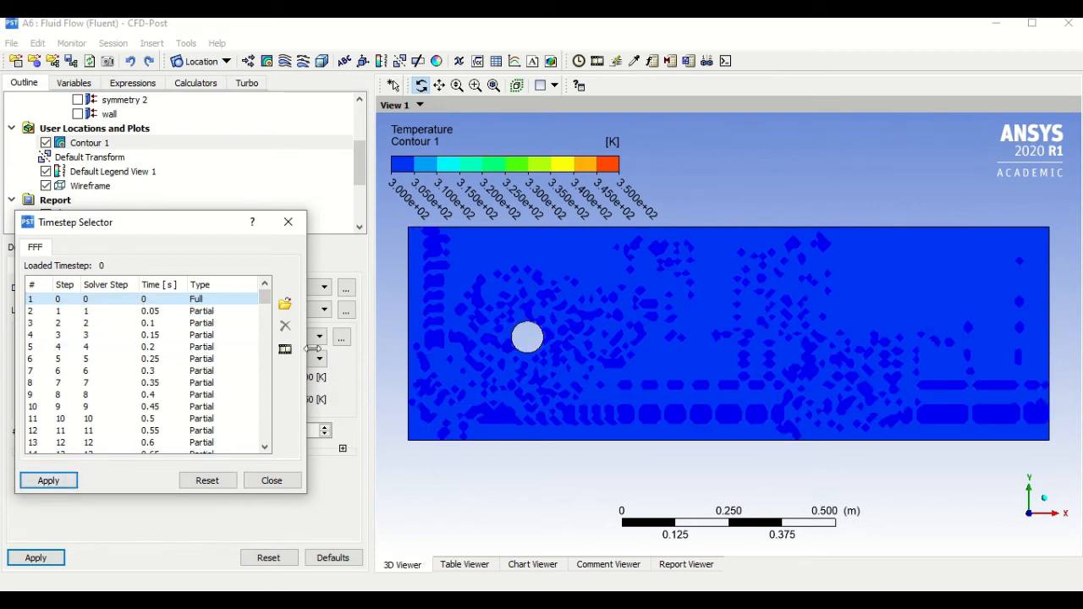
Preview the timestep animation of the temperature contour with movie saving turned off, without overwriting the velocity movie.
left_click(285, 349)
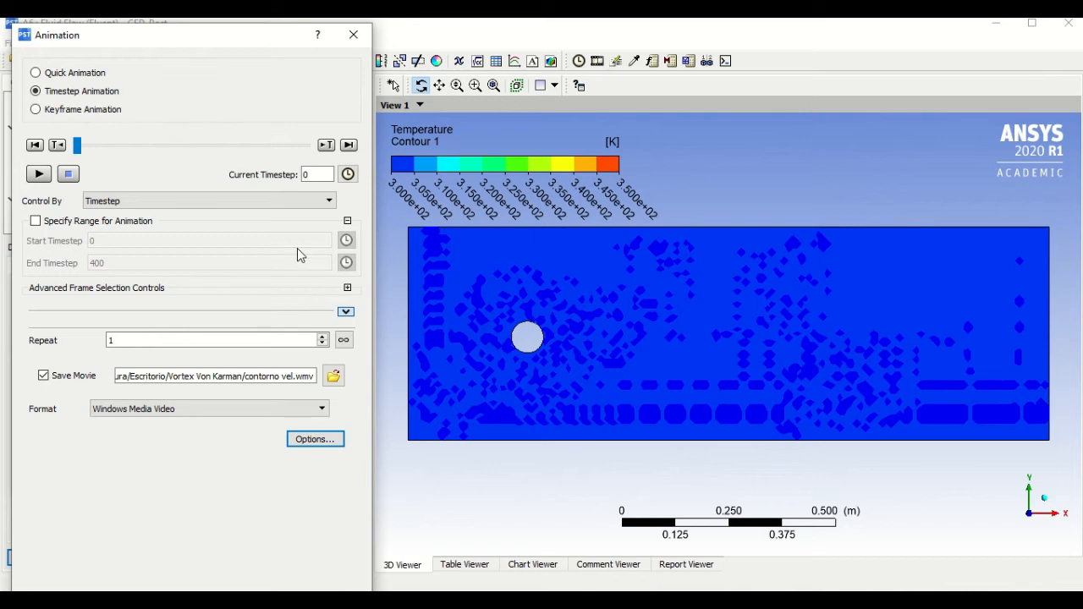
left_click(38, 175)
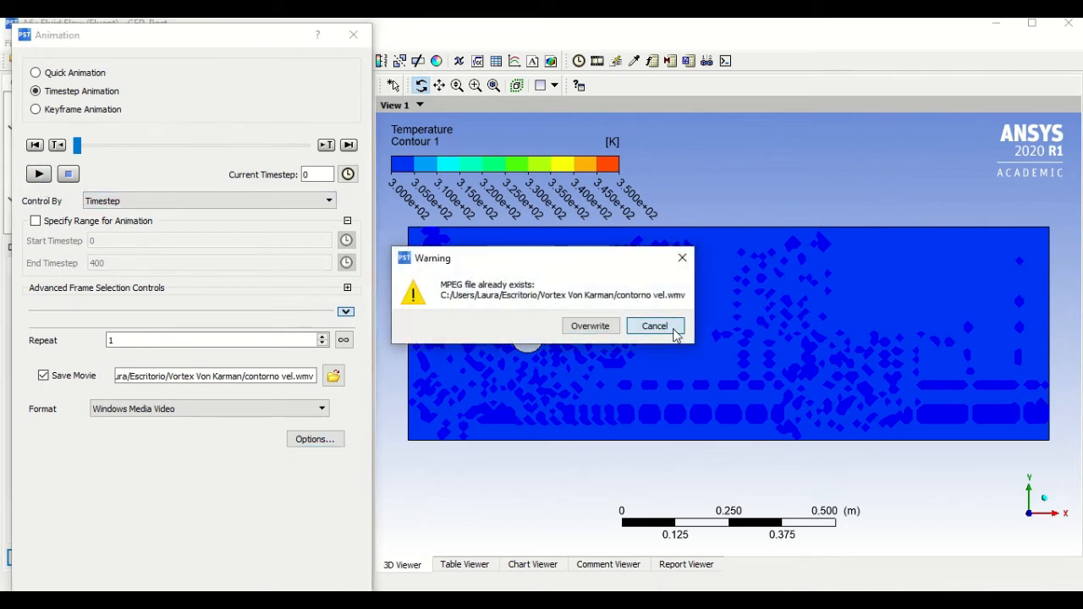
left_click(668, 328)
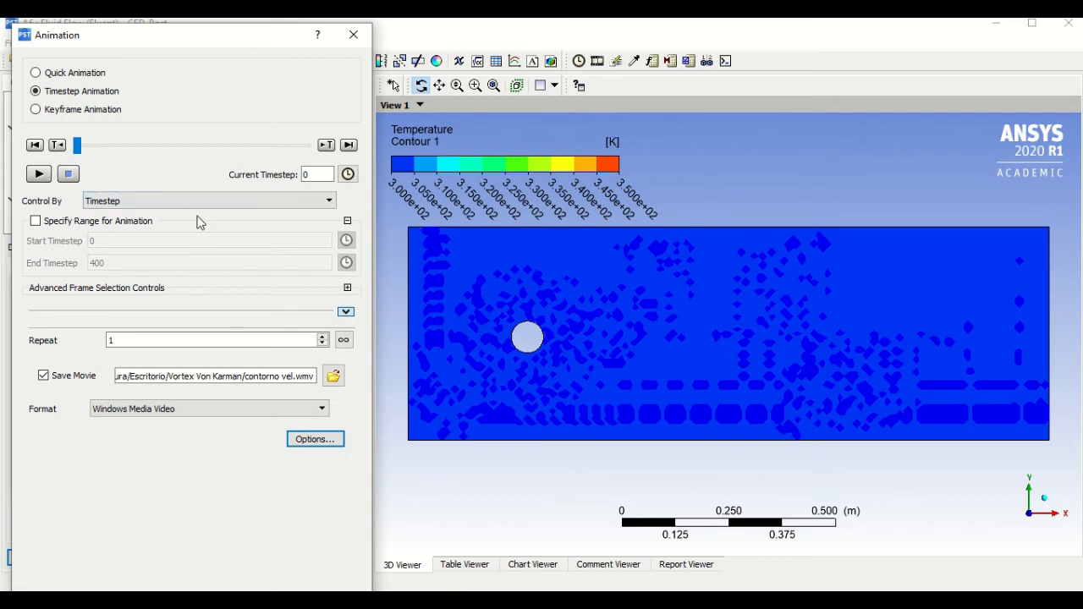
left_click(43, 376)
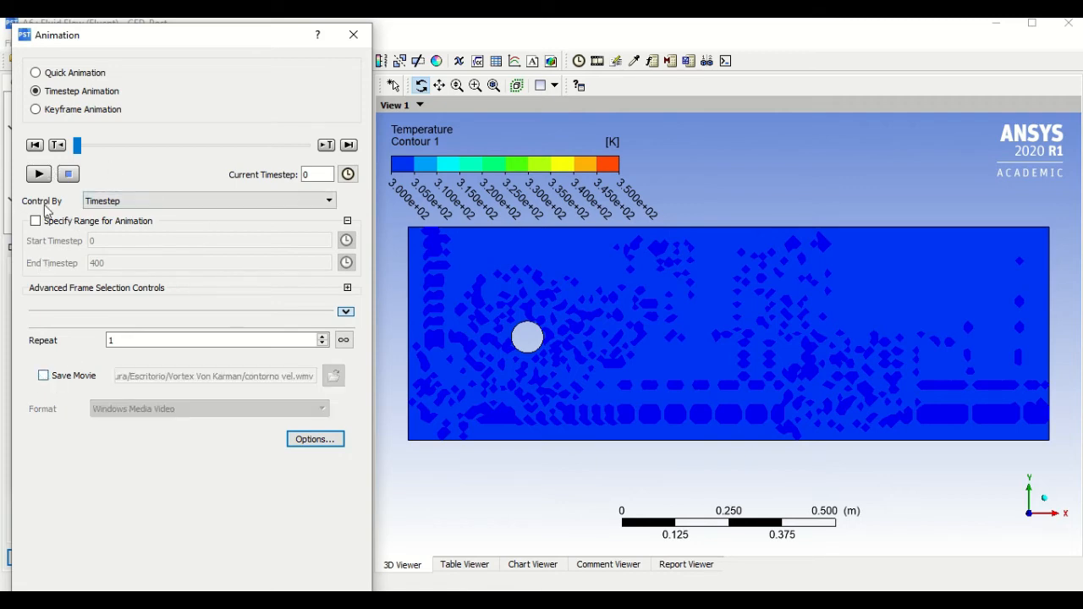
left_click(40, 173)
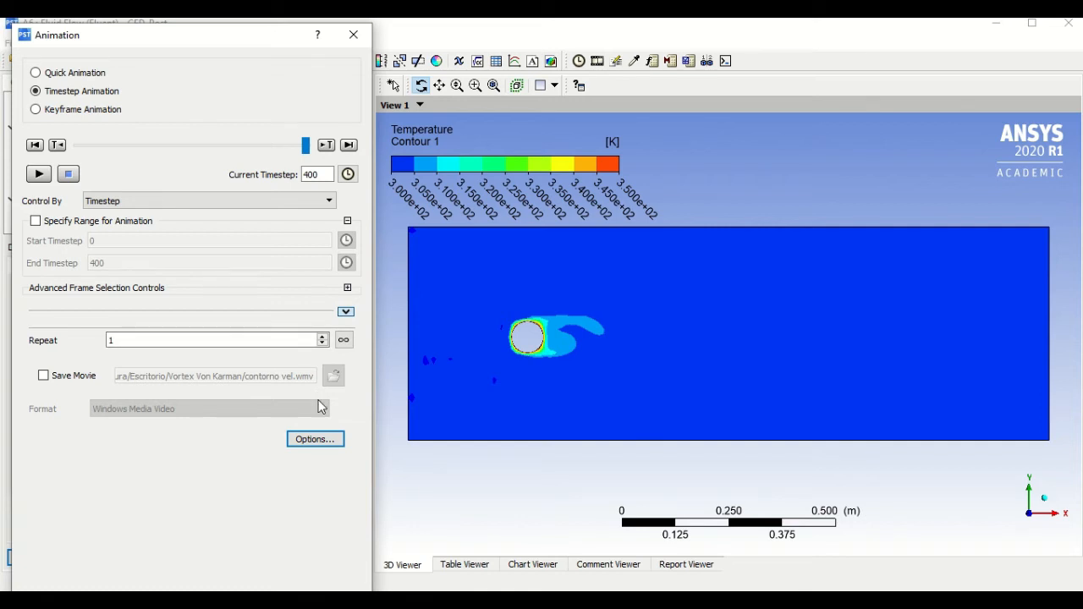
Enable movie saving again and set the output file to contorno temp.wmv in the Vortex Von Karman folder.
left_click(43, 375)
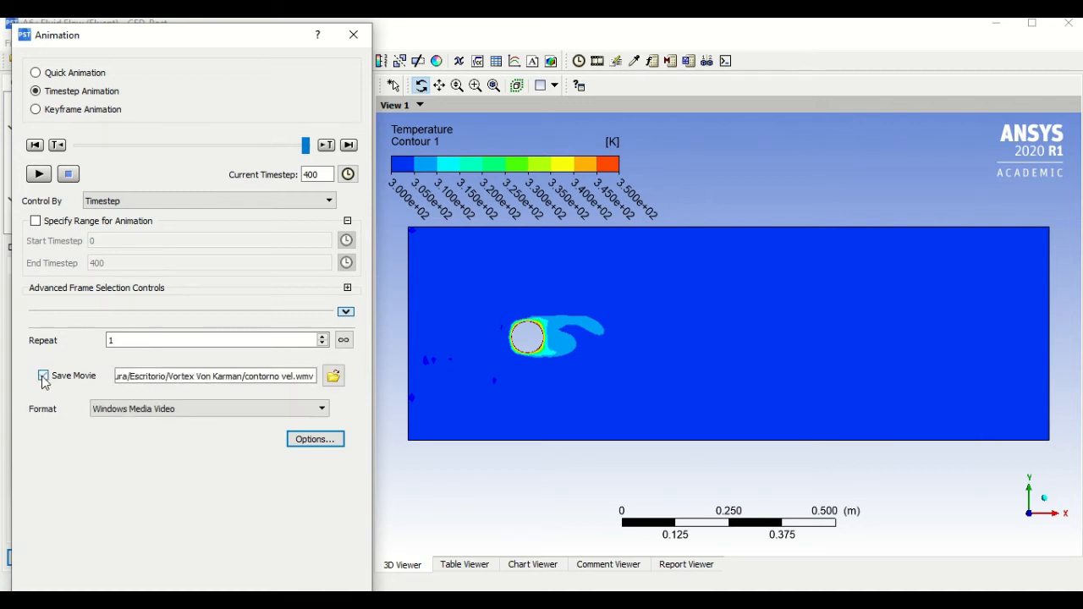
left_click(332, 378)
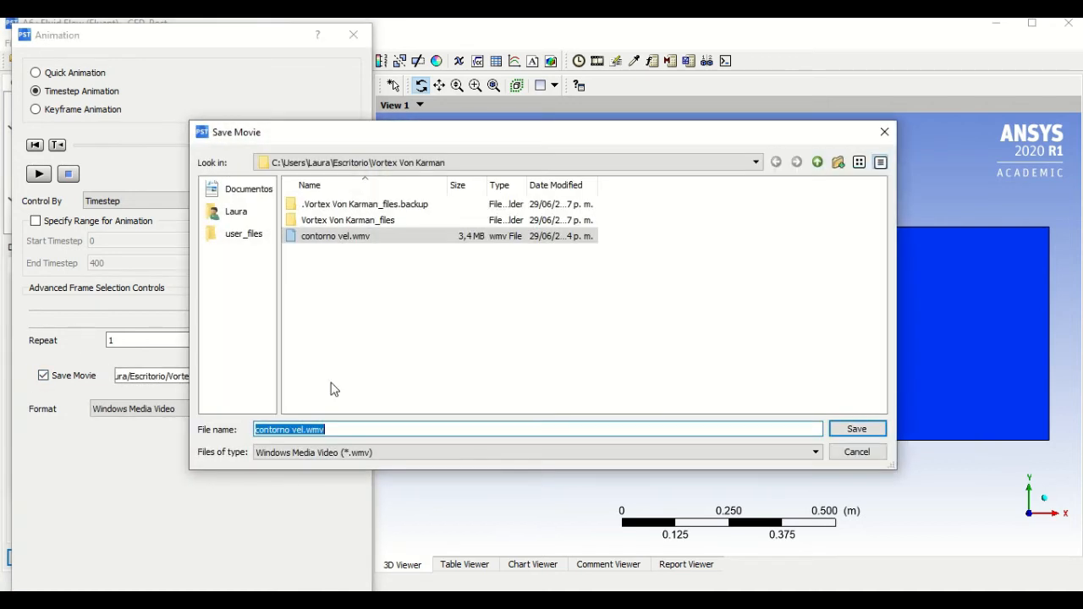
left_click(307, 431)
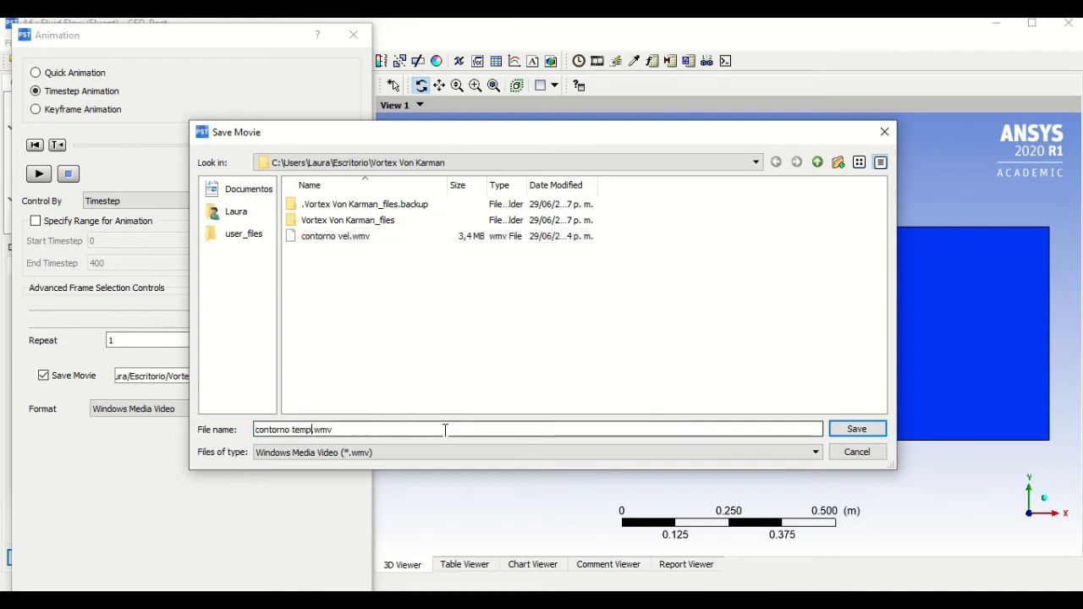
type("temp")
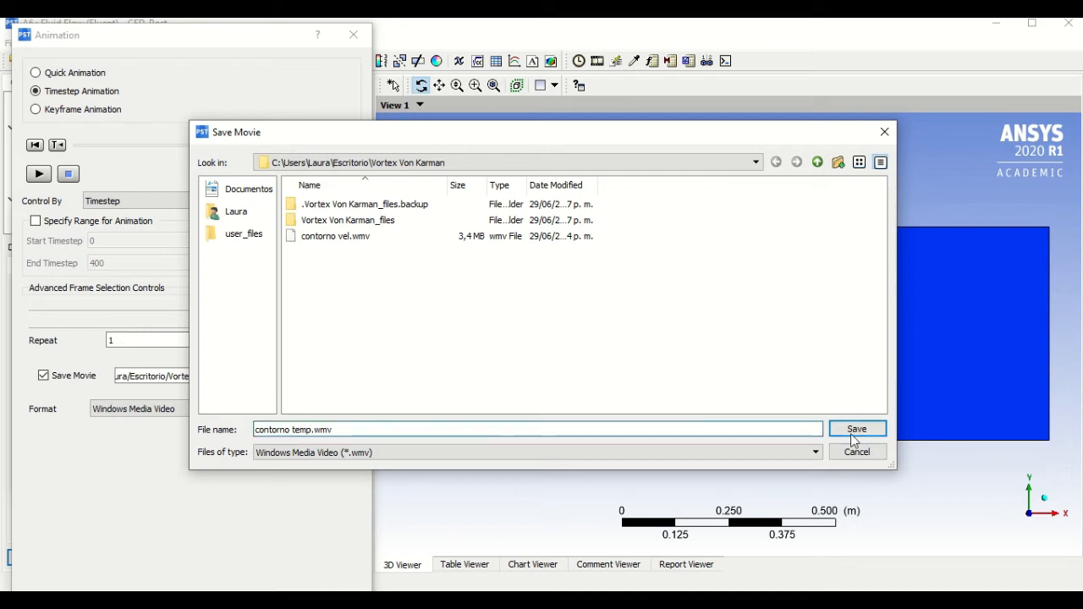
left_click(855, 429)
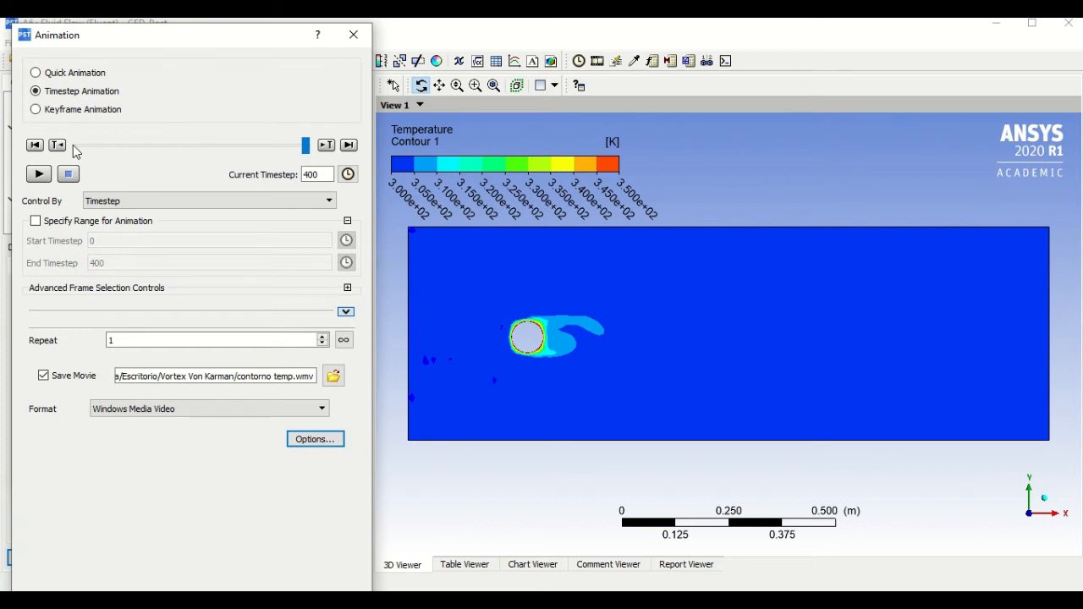
Rewind to timestep 0, run the animation to record the temperature contour movie, and close the Animation window.
left_click_drag(307, 152, 76, 145)
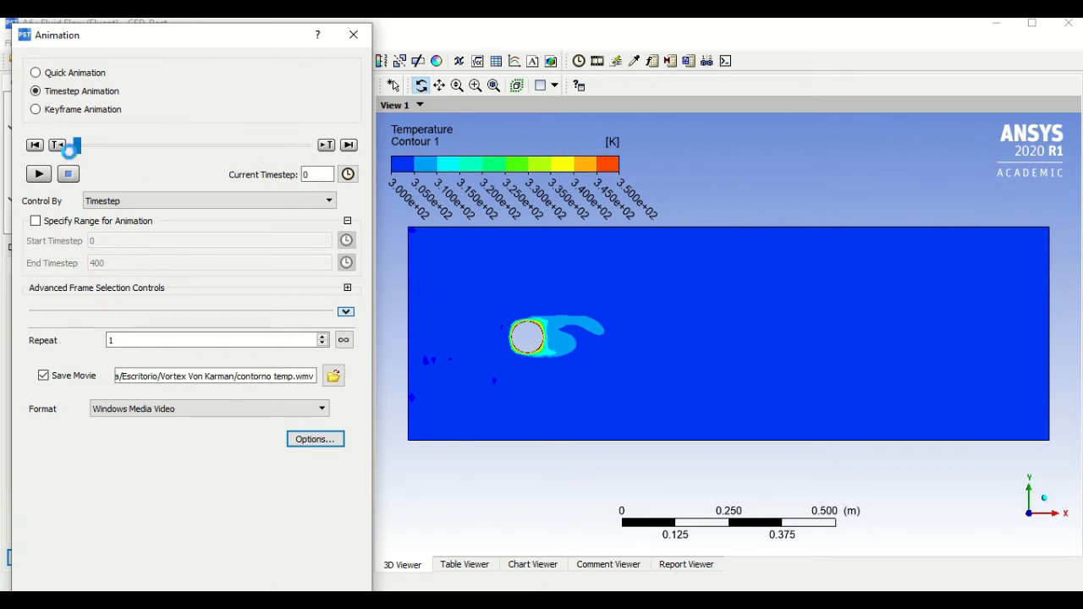
left_click(38, 171)
left_click(353, 38)
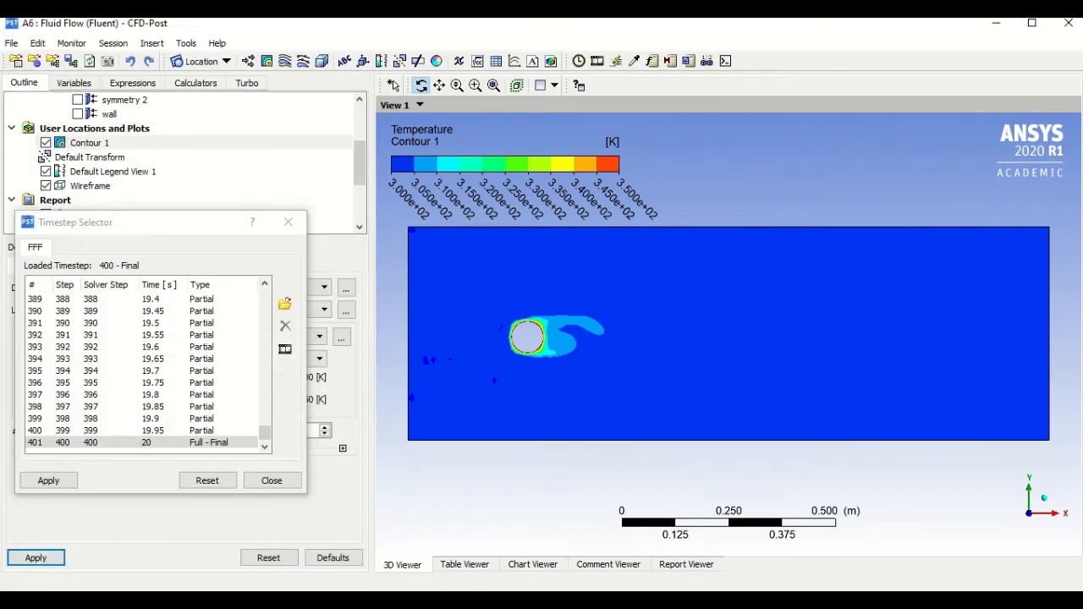
Switch to File Explorer, open the contorno temp video from the desktop's Vortex Von Karman folder, and watch it, dismissing the notification.
left_click(338, 600)
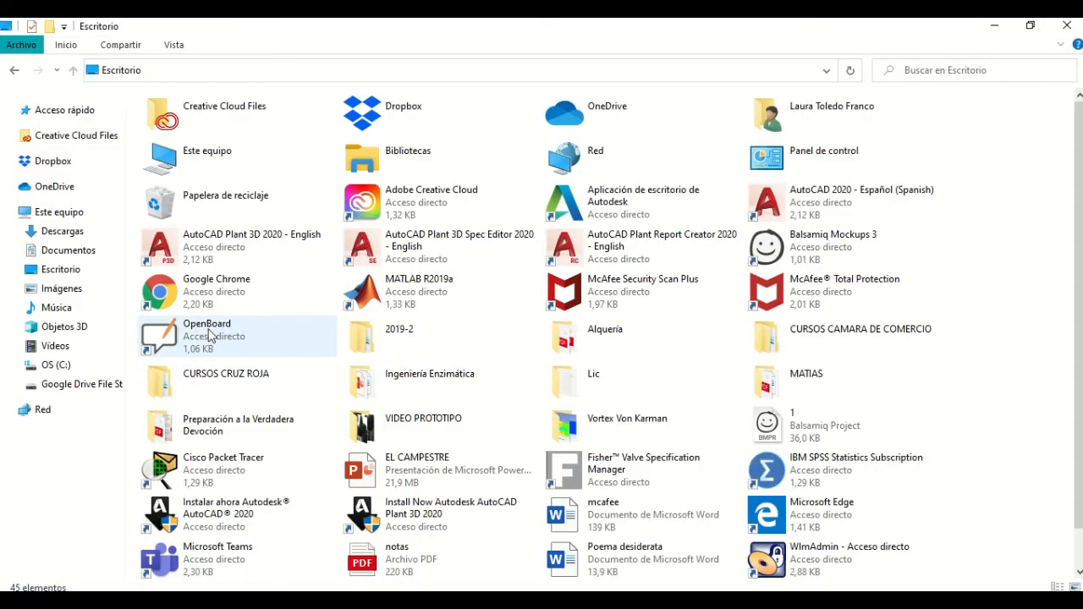
left_click(70, 272)
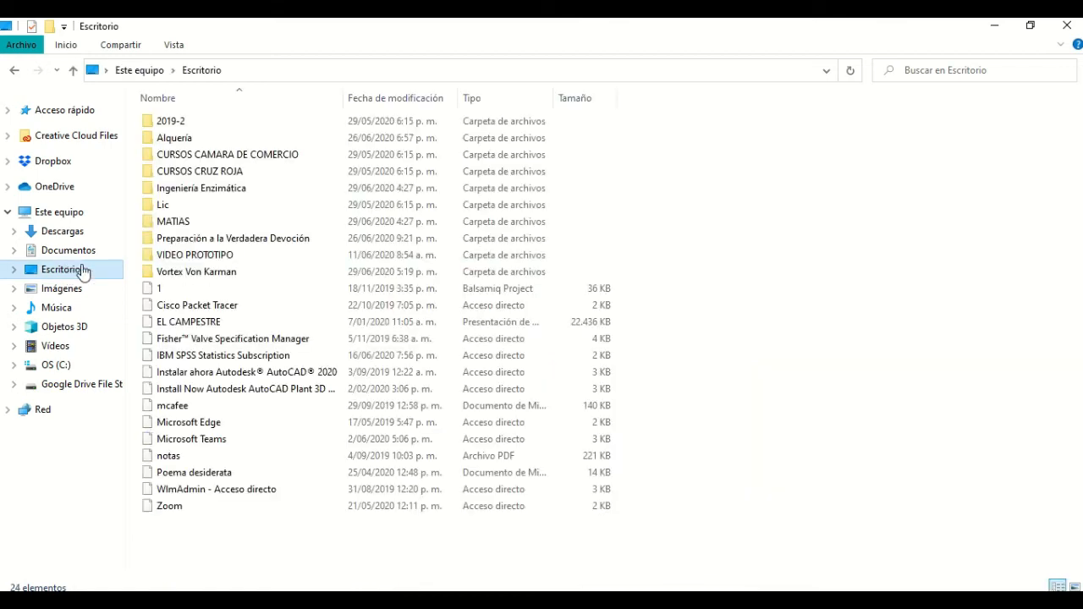
left_click(219, 273)
double_click(218, 272)
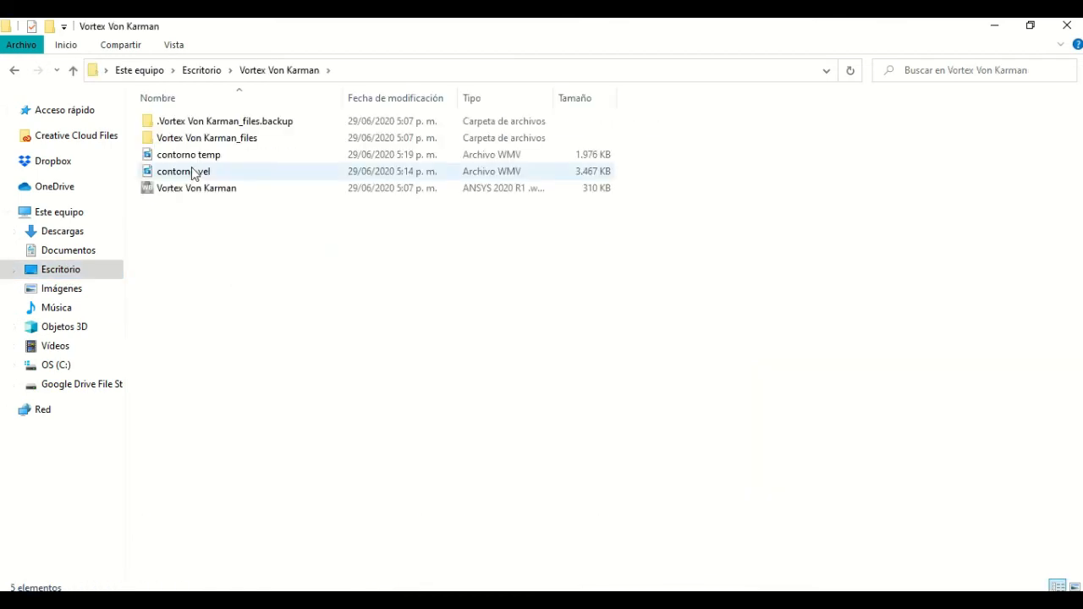
double_click(192, 157)
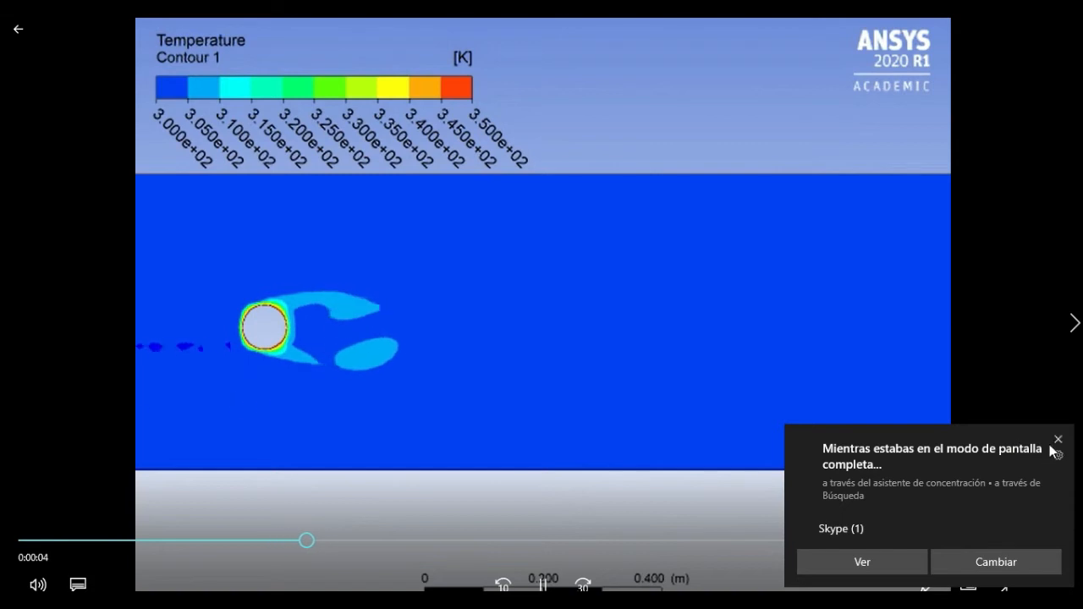
left_click(1056, 439)
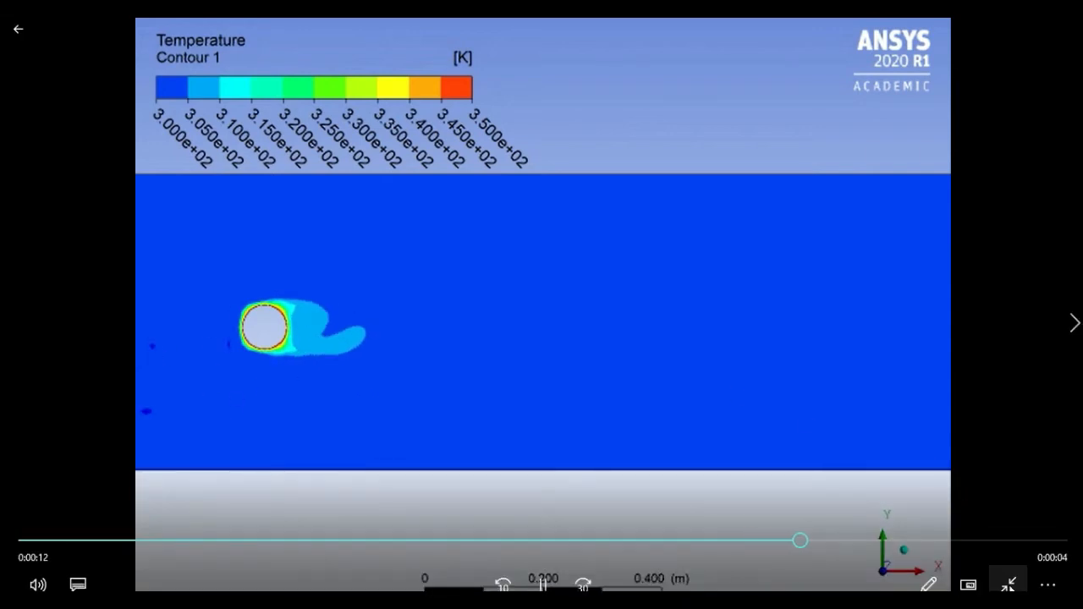
Close the contorno temp video, play contorno vel from the same folder to watch the velocity animation, and close it.
left_click(1008, 582)
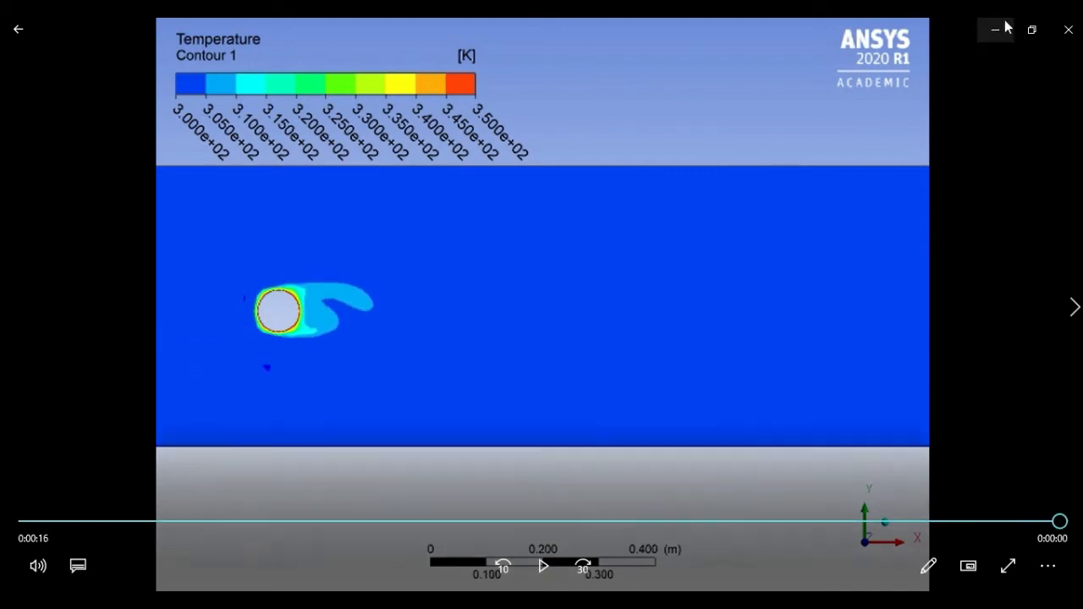
left_click(1067, 31)
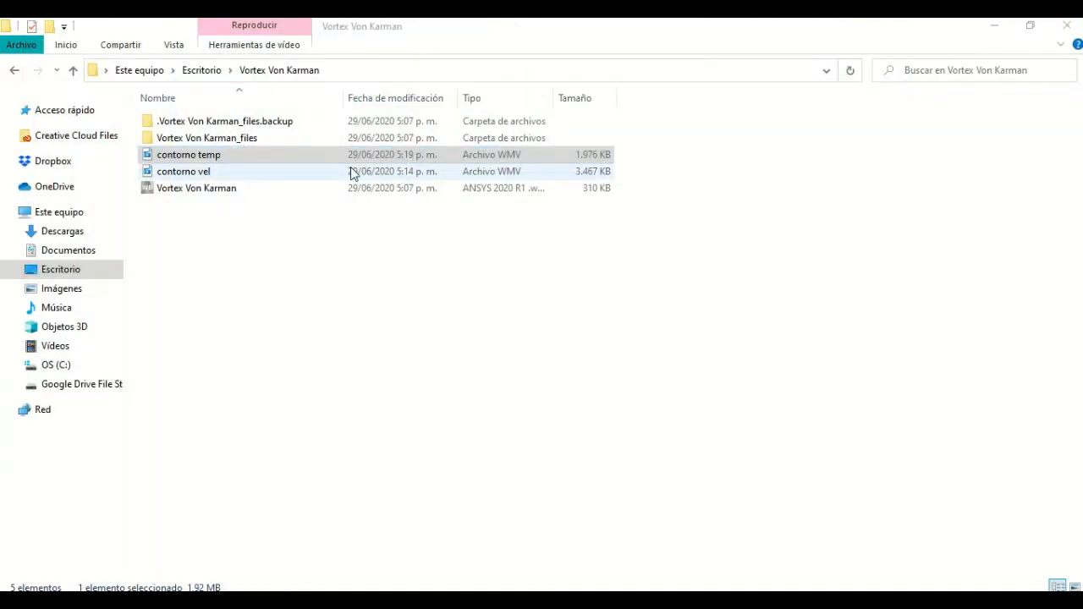
double_click(352, 172)
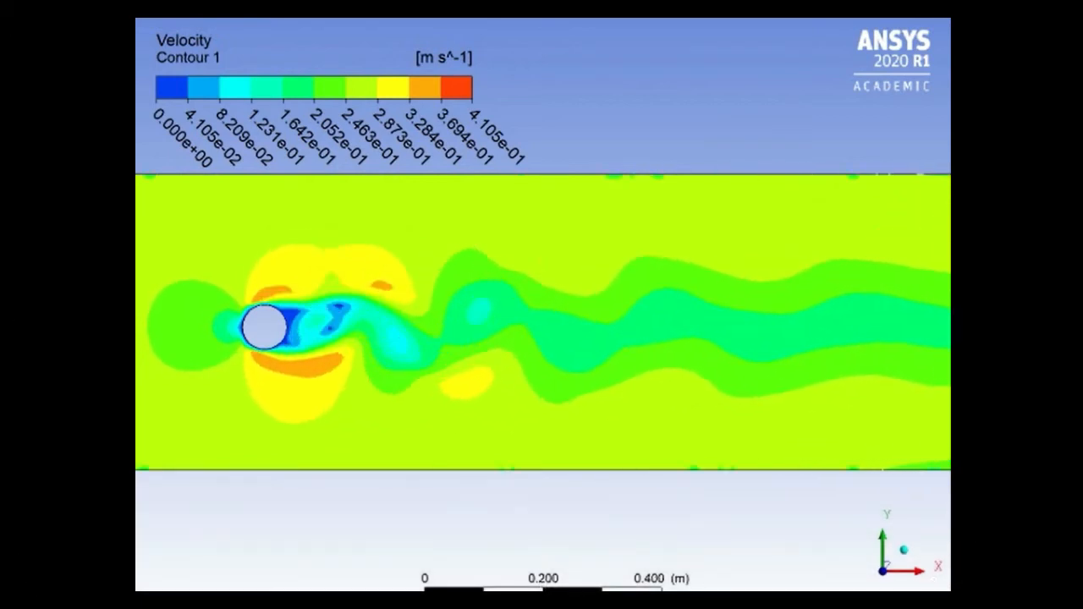
mouse_move(970, 541)
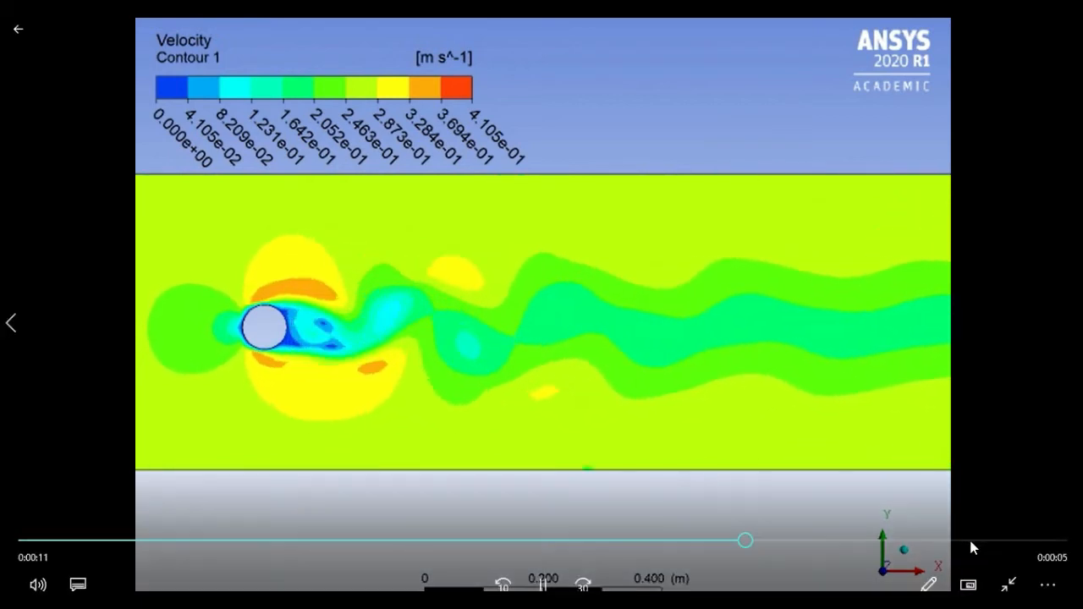
left_click(1010, 580)
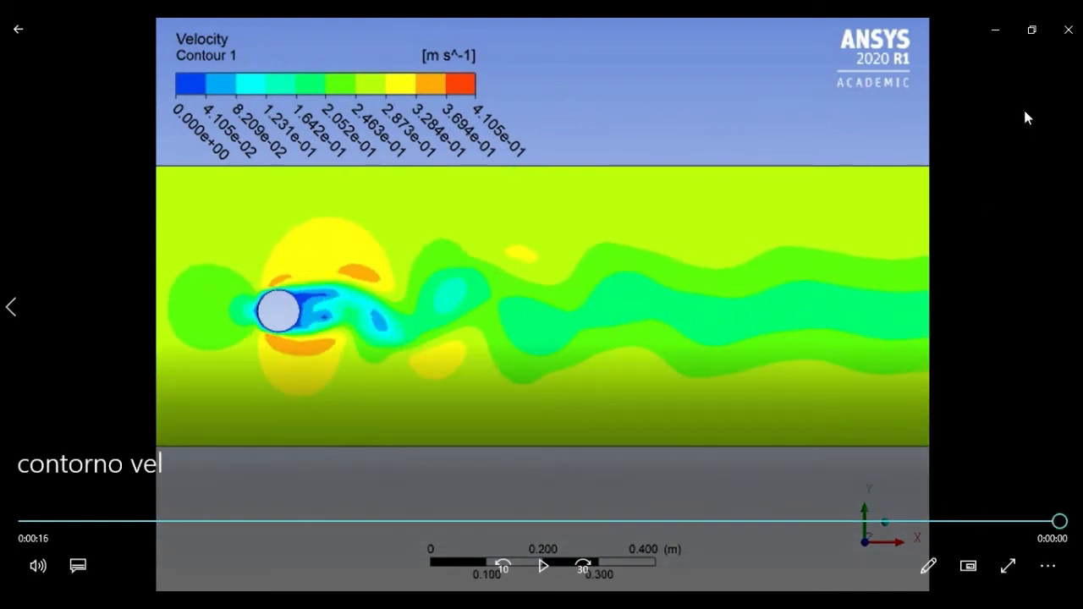
left_click(1062, 30)
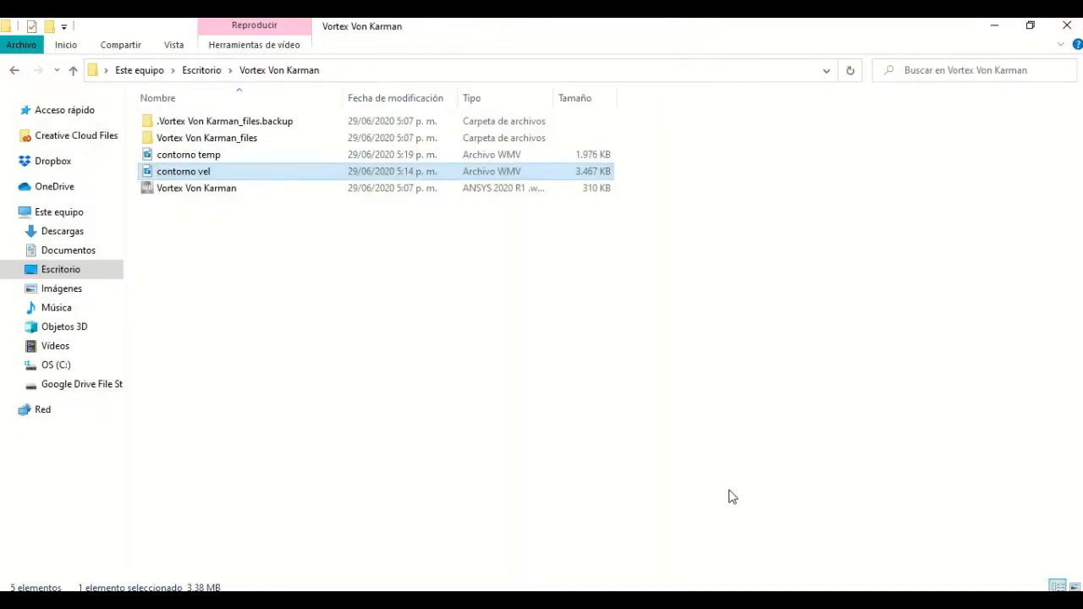
Switch back to CFD-Post, close the Timestep Selector, and delete Contour 1.
left_click(799, 542)
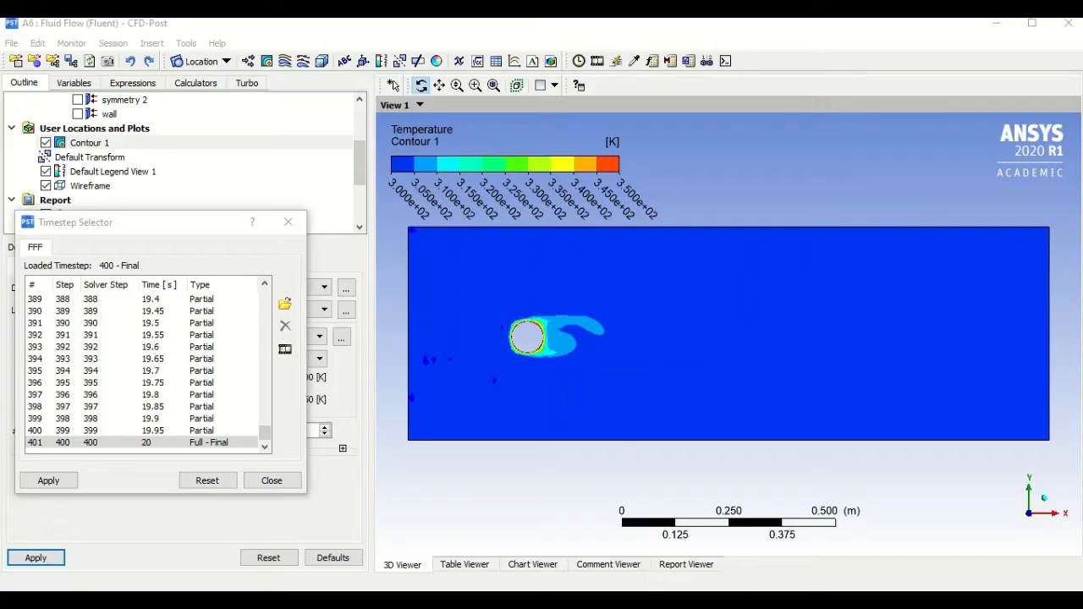
left_click(289, 223)
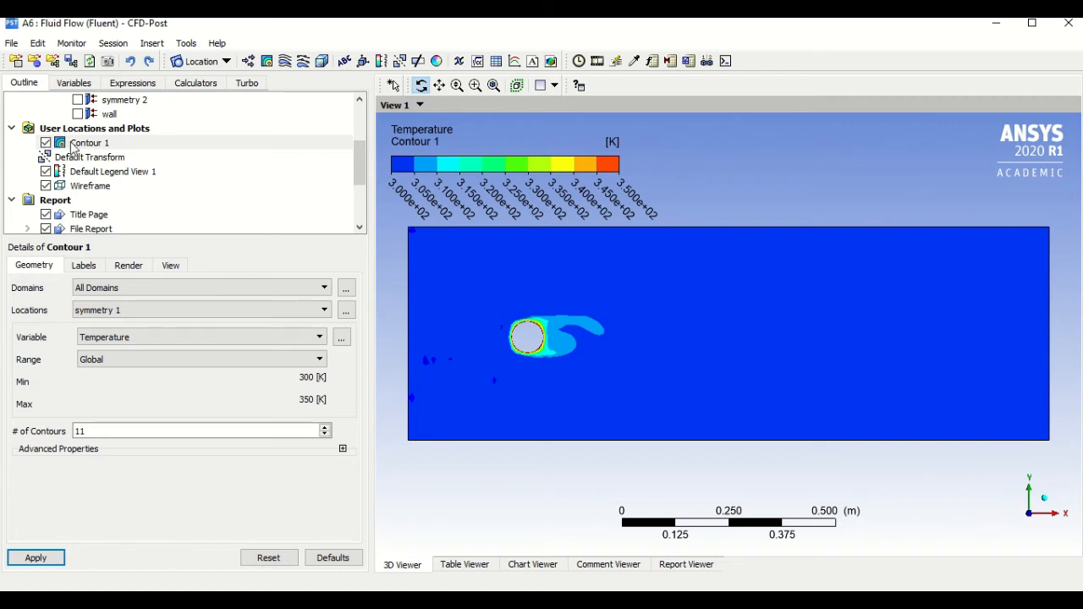
right_click(73, 149)
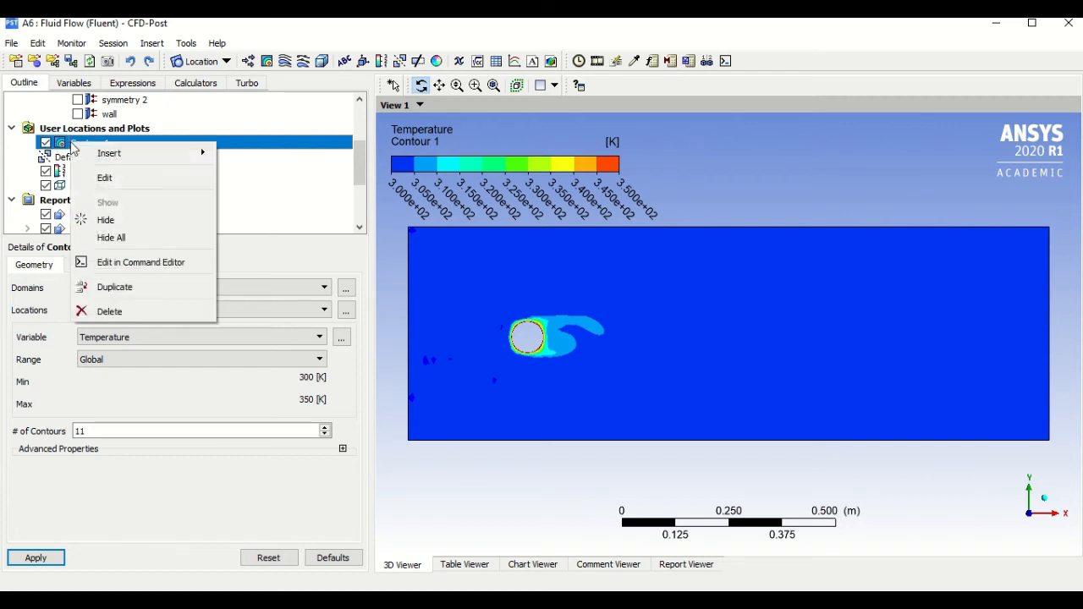
left_click(122, 307)
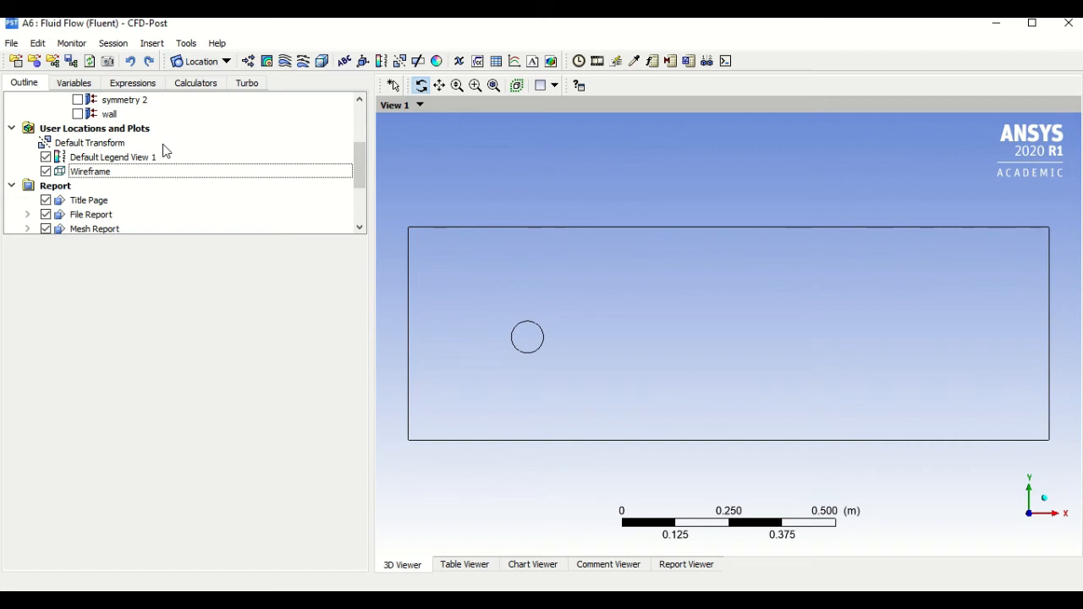
Create a velocity vector plot on symmetry 1, with reduction set to Max Number of Points at 1000.
left_click(247, 63)
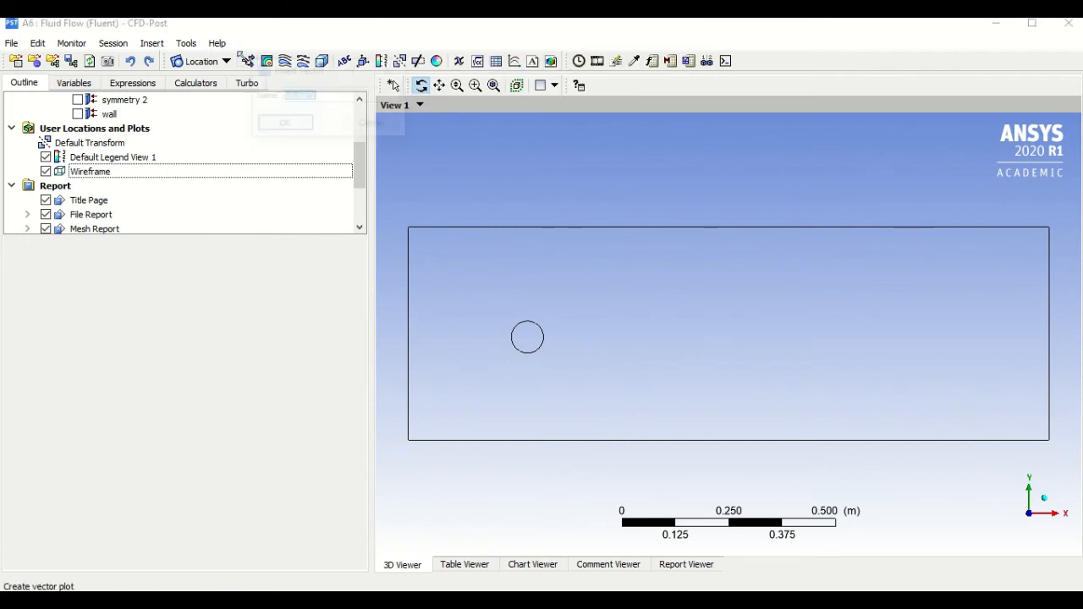
left_click(283, 122)
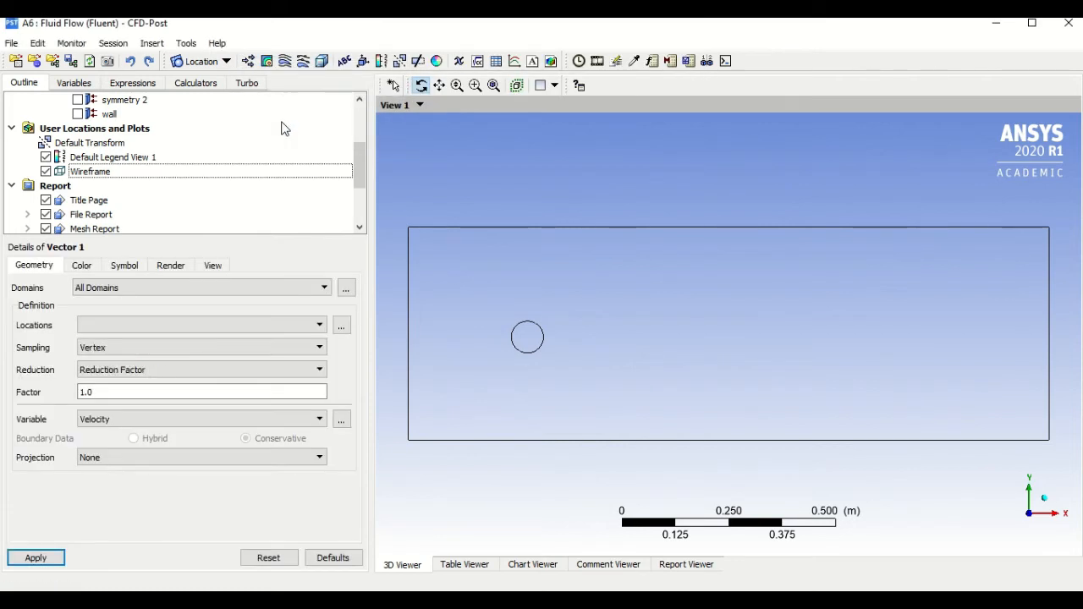
left_click(122, 324)
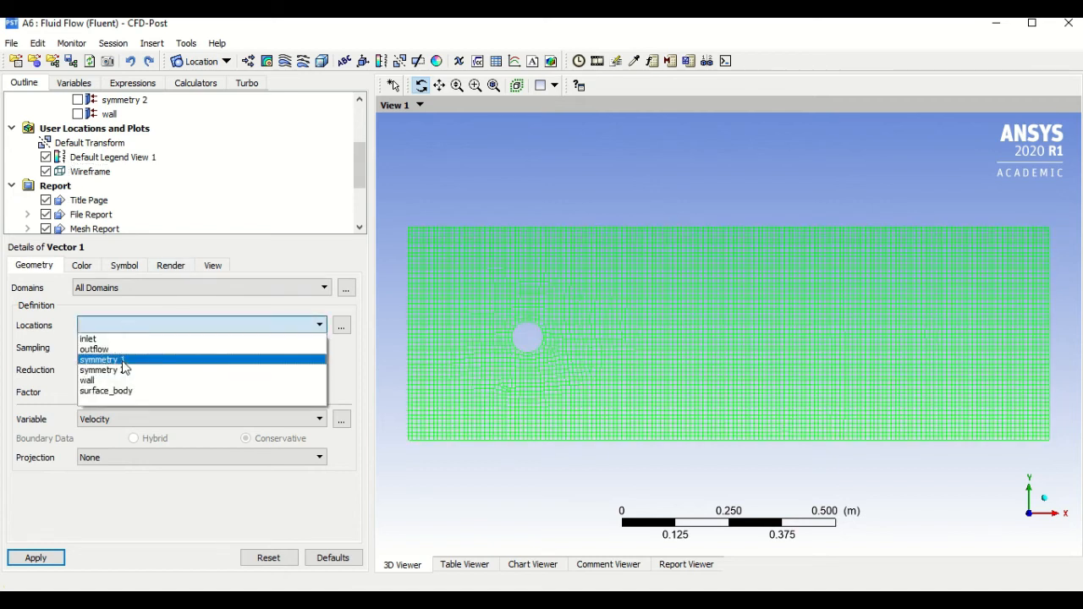
left_click(122, 360)
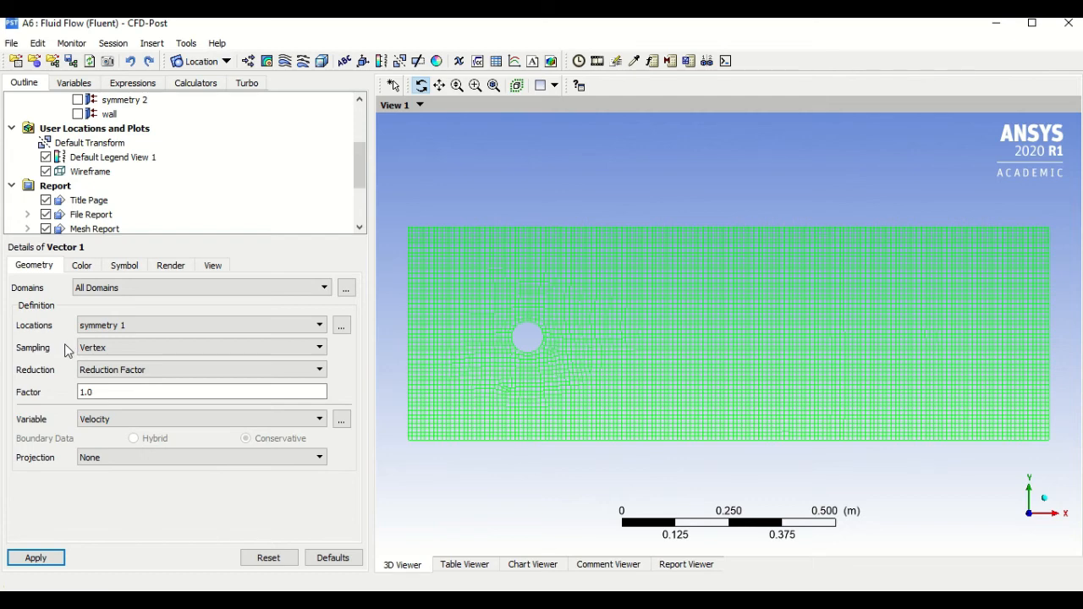
left_click(100, 373)
left_click(105, 385)
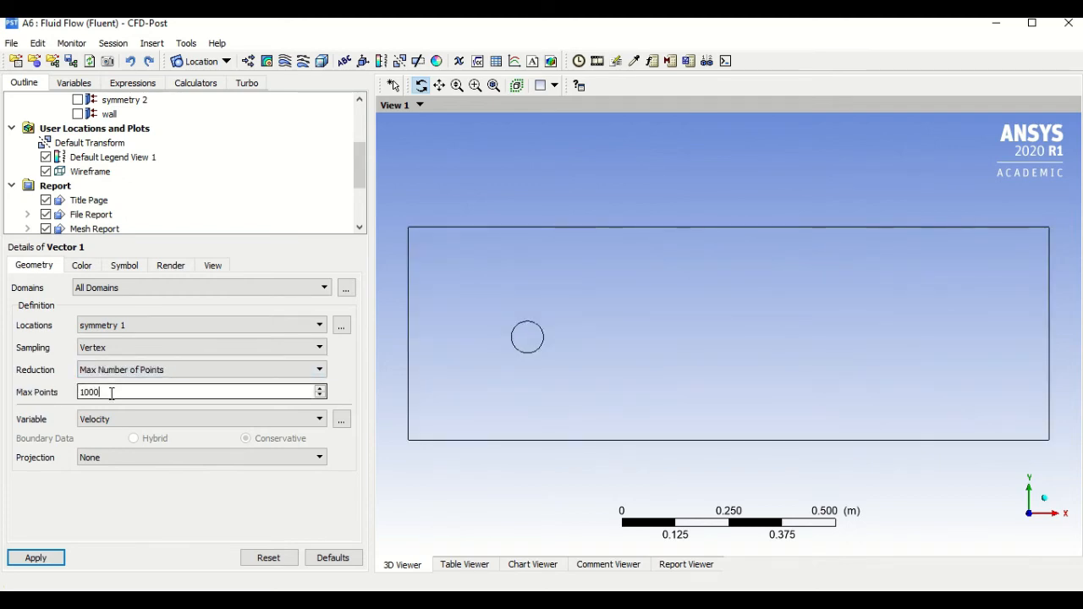
left_click(36, 559)
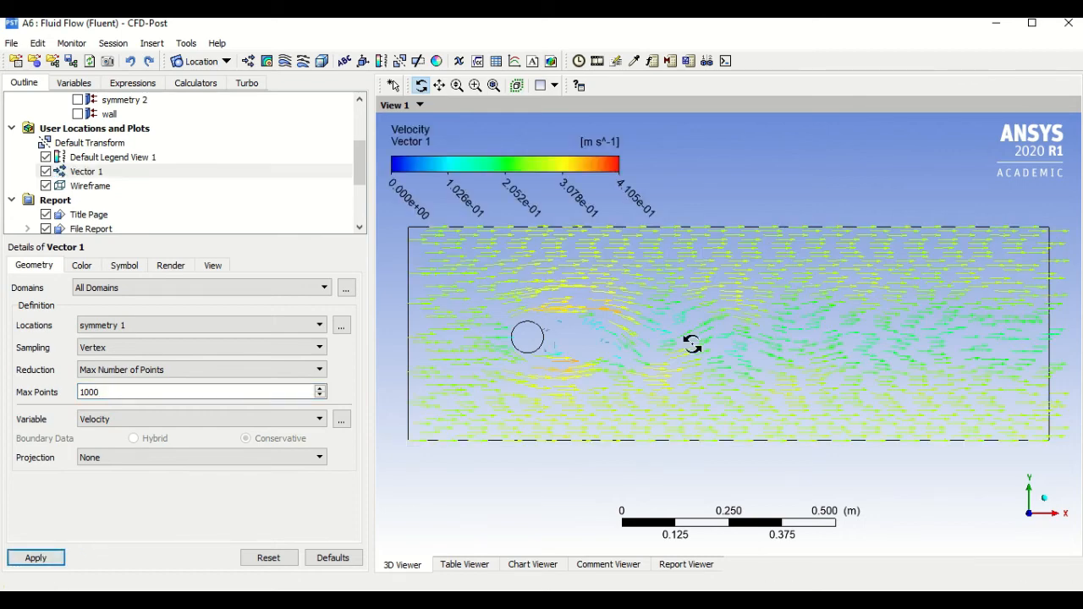
Examine the velocity vectors around the cylinder up close.
mouse_move(592, 314)
left_mouse_down()
mouse_move(587, 380)
mouse_move(592, 314)
left_mouse_up()
key("ctrl+Down")
key("ctrl+Down")
left_click(475, 85)
left_click(561, 285)
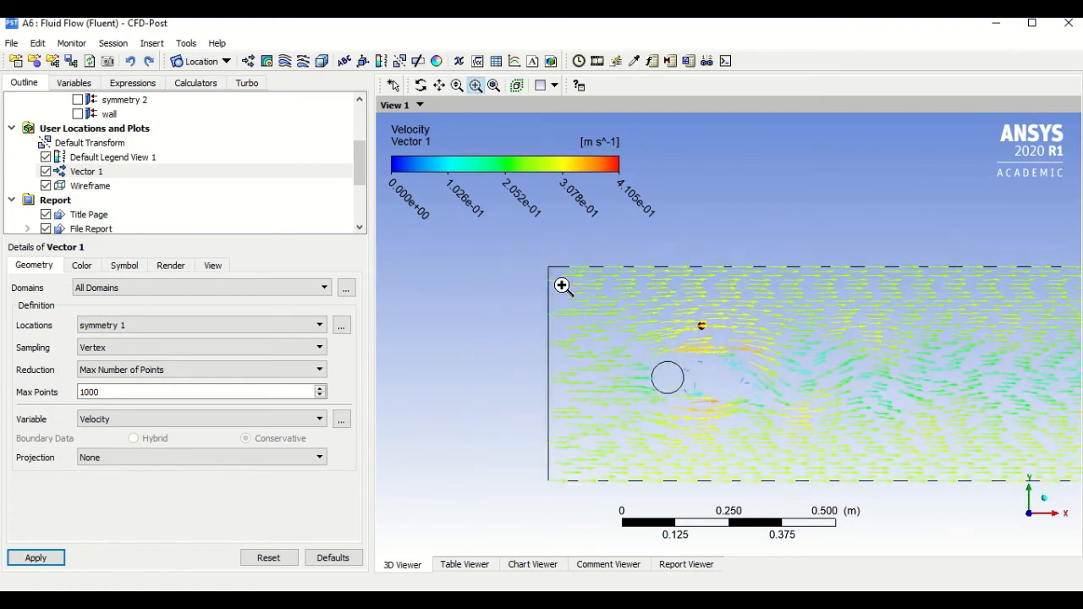
key("ctrl+Down")
key("ctrl+Down")
key("ctrl+Down")
key("ctrl+Down")
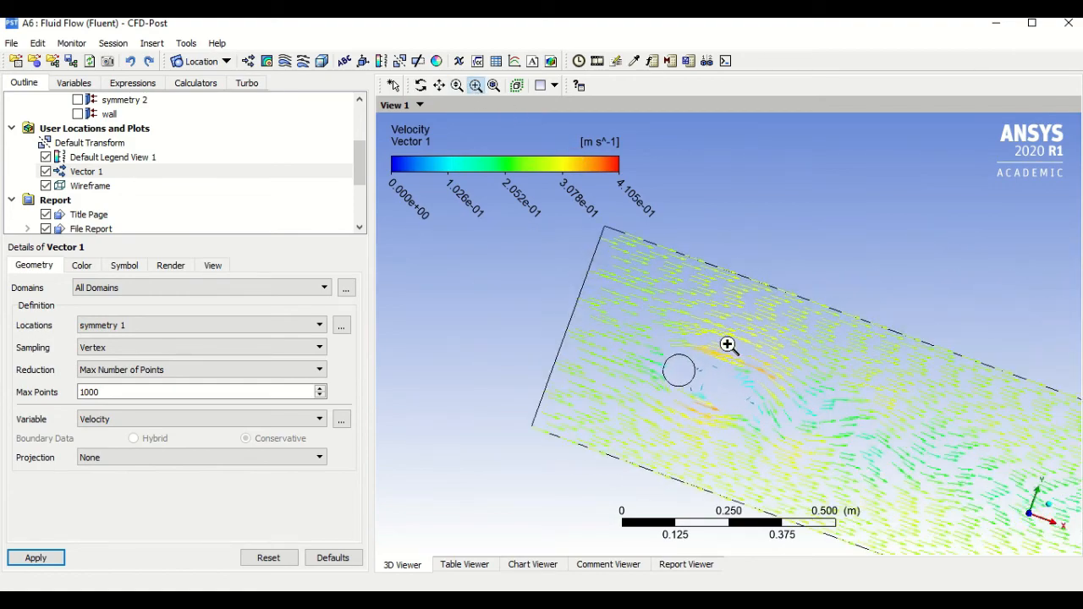
key("ctrl+Up")
key("ctrl+Up")
key("ctrl+Up")
key("ctrl+Up")
key("ctrl+Up")
key("ctrl+Down")
key("ctrl+Down")
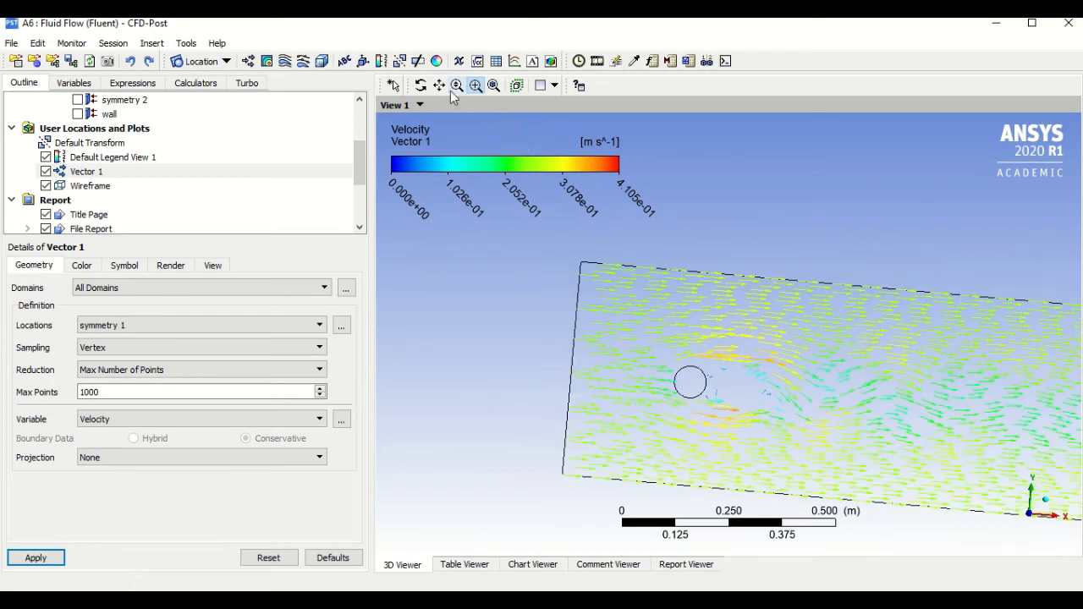
left_click_drag(691, 402, 626, 378)
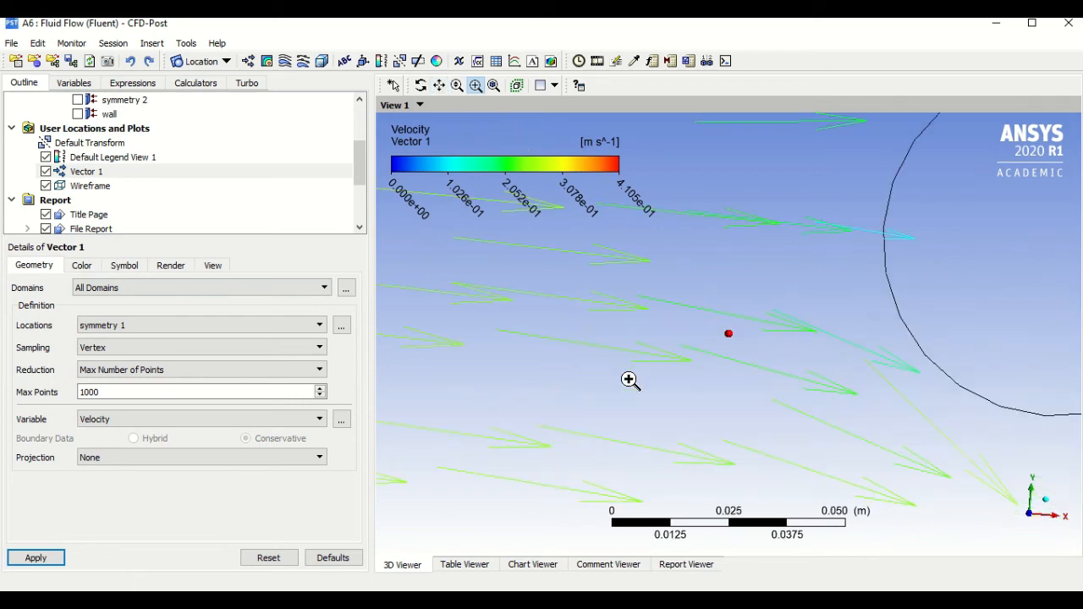
Undo the last change and restore the front view of the whole flow domain.
key("ctrl+z")
key("ctrl+Up")
key("ctrl+Up")
key("ctrl+Up")
key("ctrl+Up")
key("ctrl+Up")
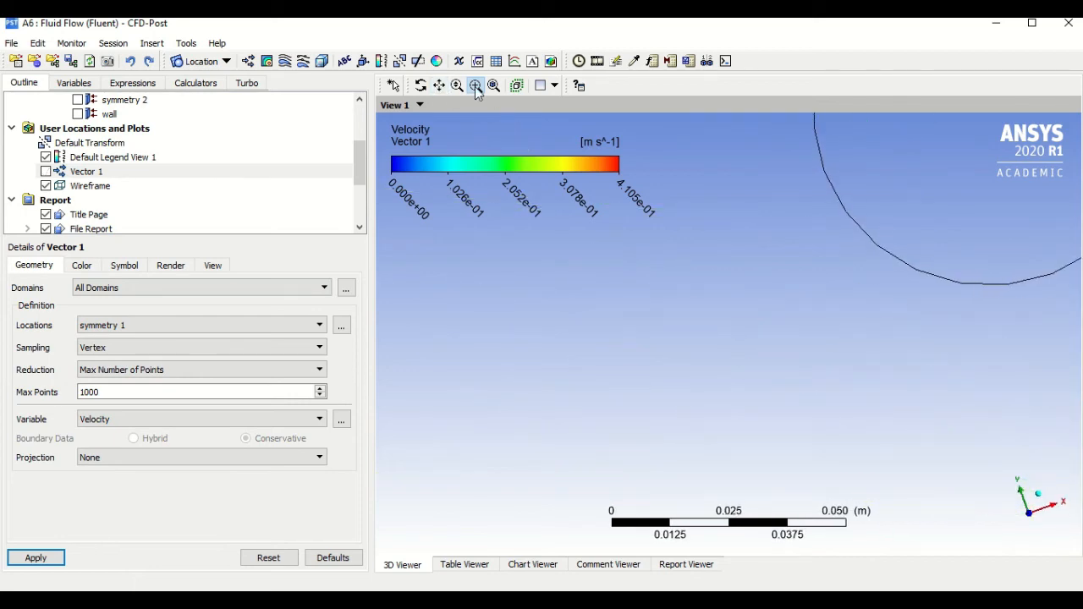
left_click(1029, 514)
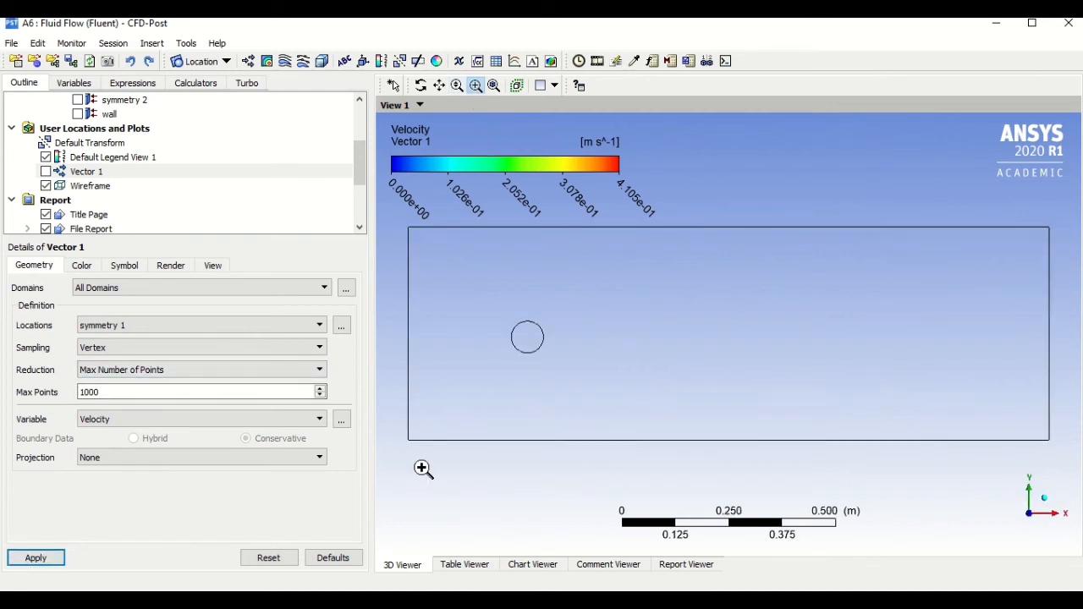
Reapply Vector 1 with its location on symmetry 1 and turn its visibility back on.
left_click(49, 554)
left_click(439, 86)
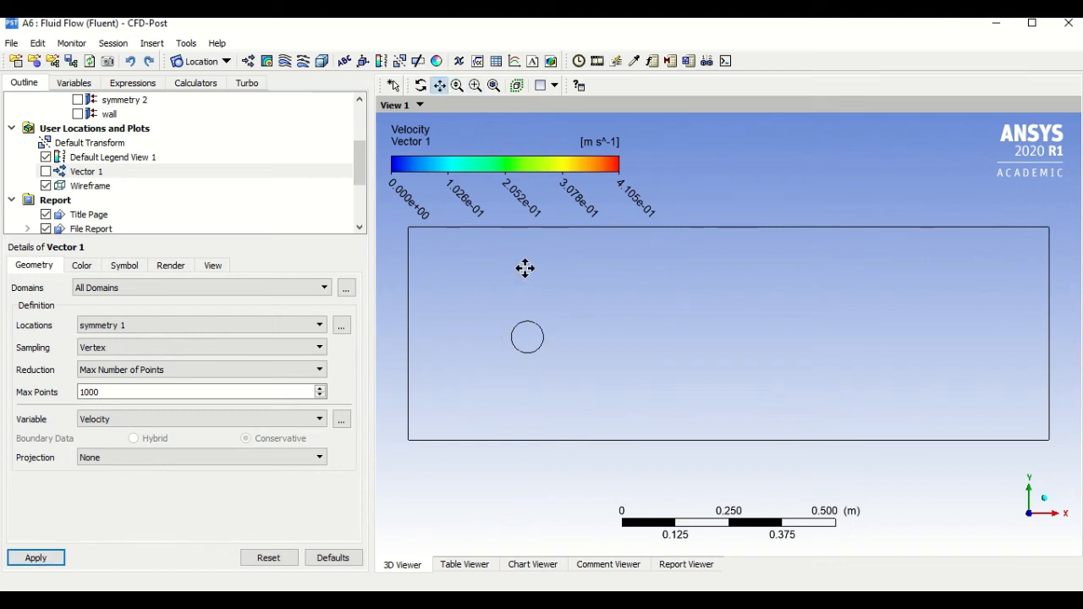
left_click(161, 328)
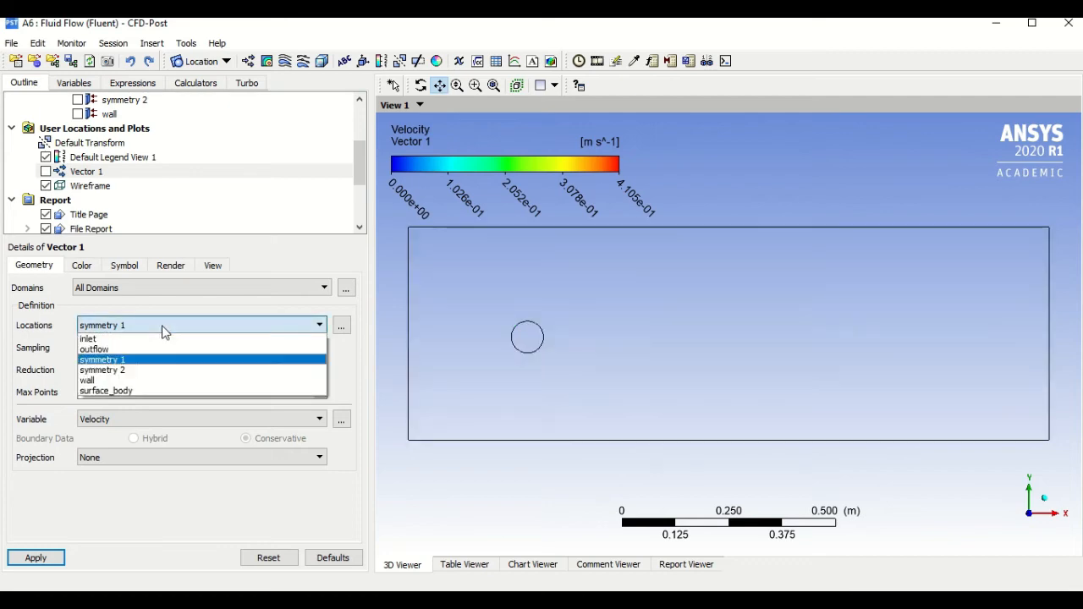
left_click(139, 361)
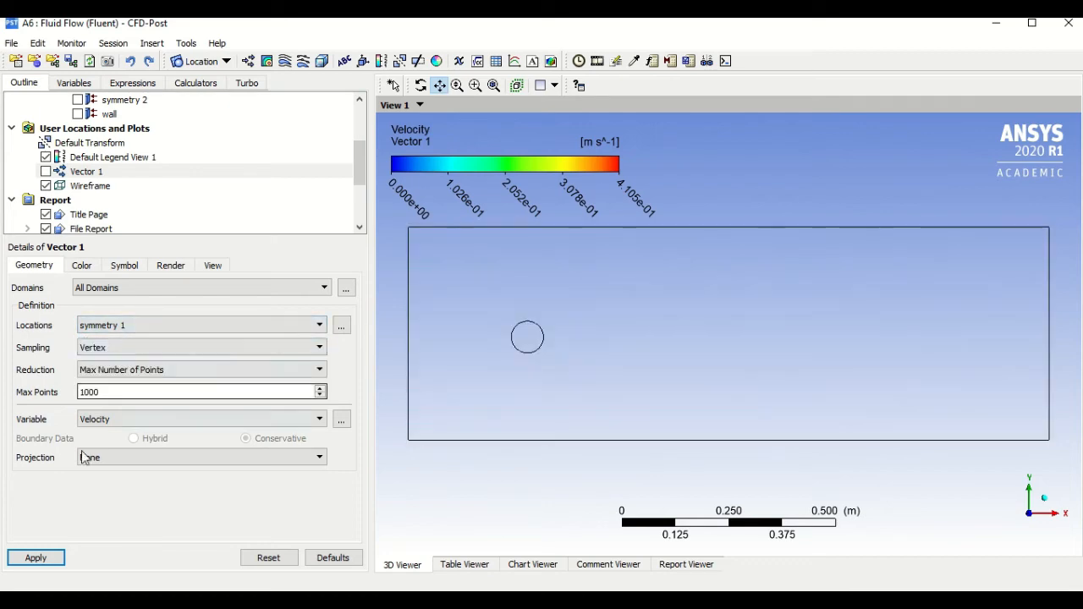
left_click(42, 556)
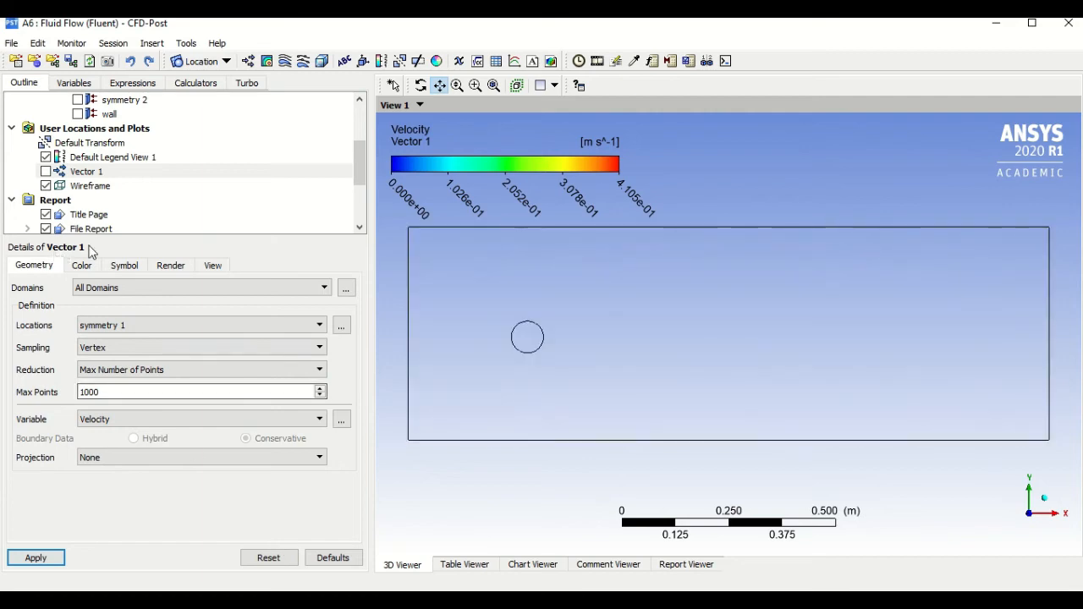
left_click(46, 171)
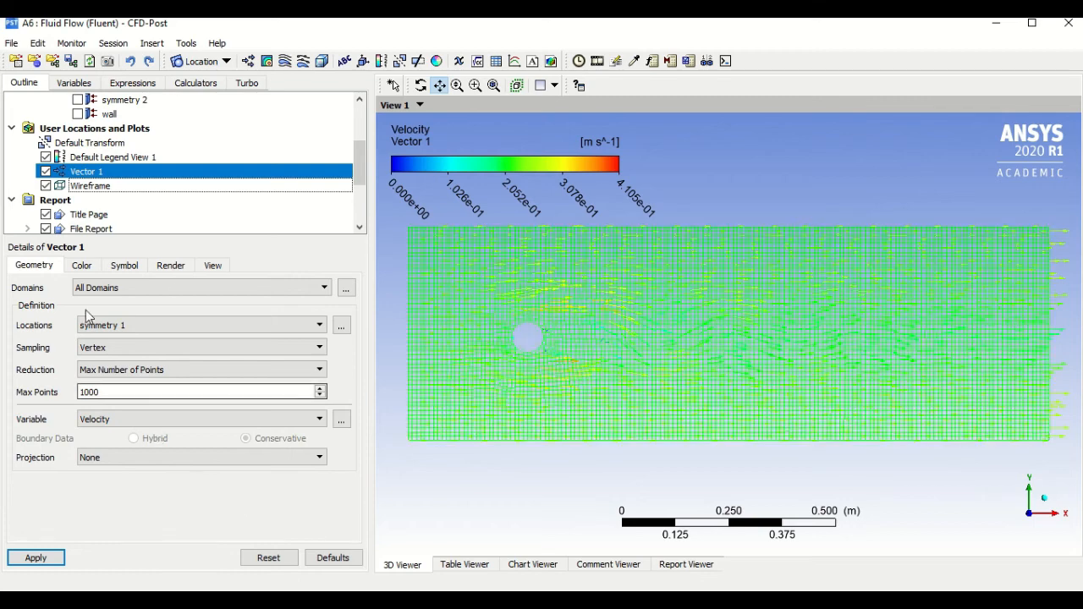
Change the symbol of Vector 1 to Arrow2D with Normalize Symbols enabled, and apply the change.
left_click(80, 265)
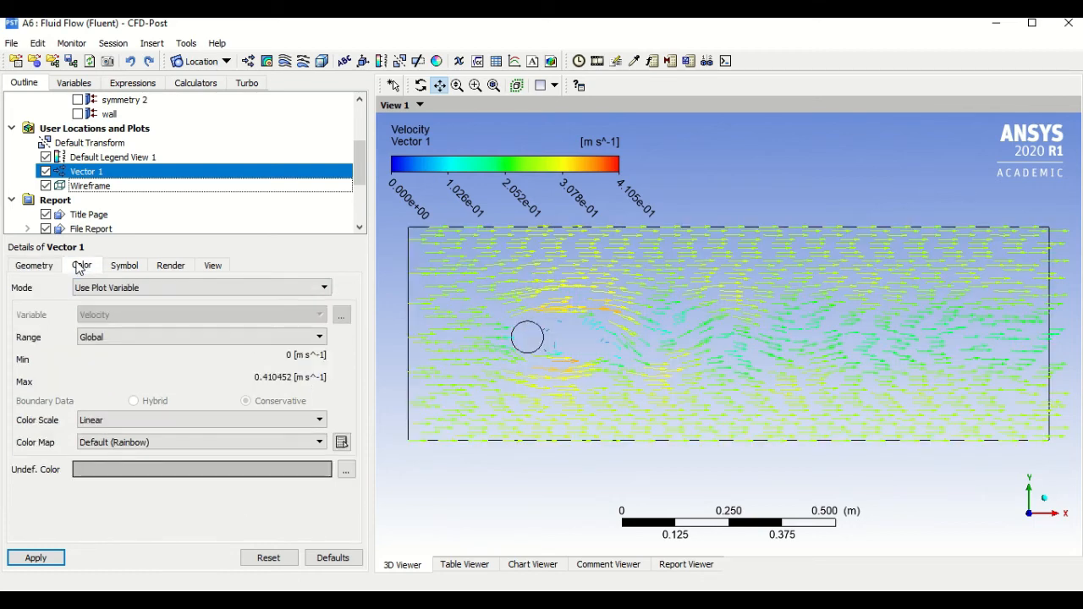
left_click(115, 267)
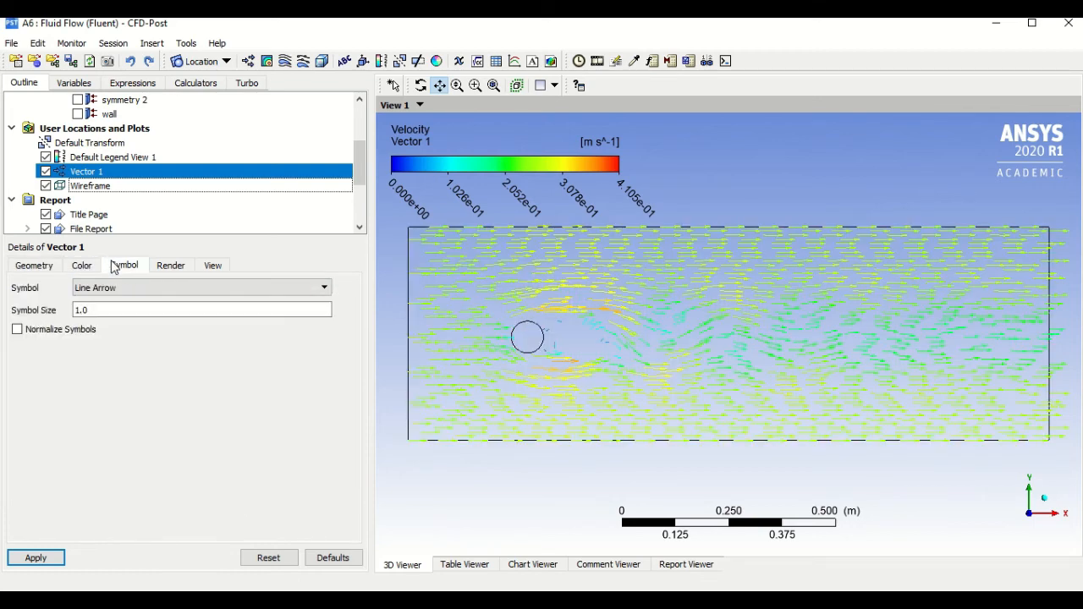
left_click(186, 290)
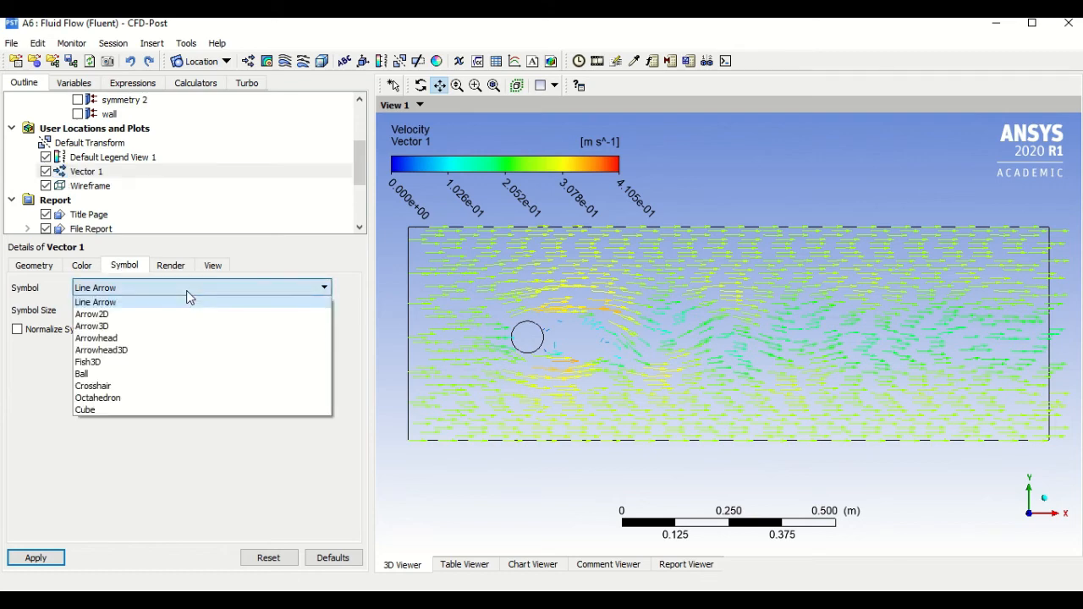
left_click(20, 330)
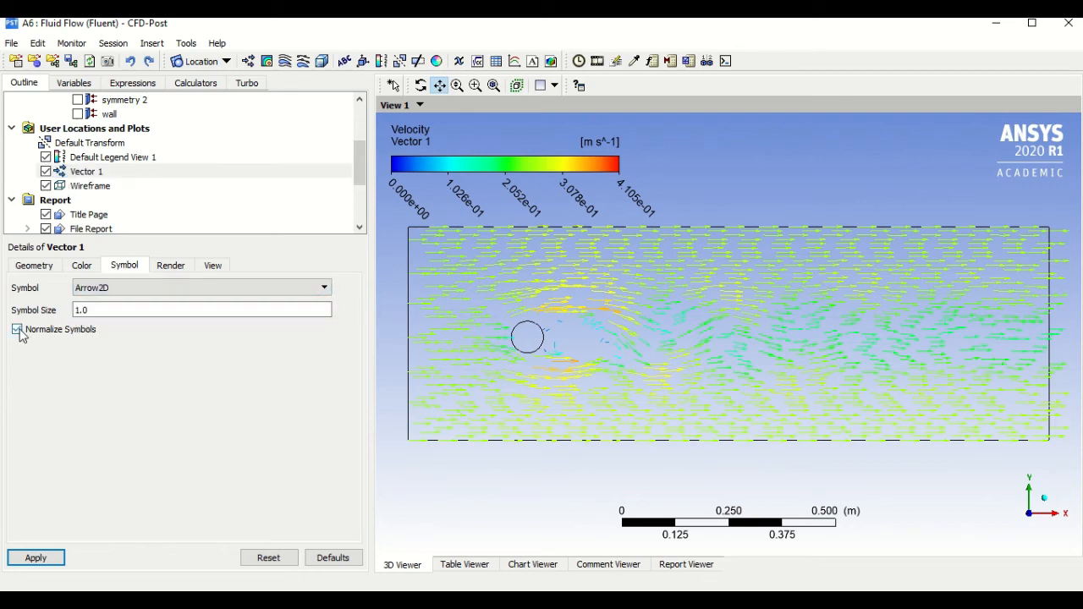
left_click(34, 555)
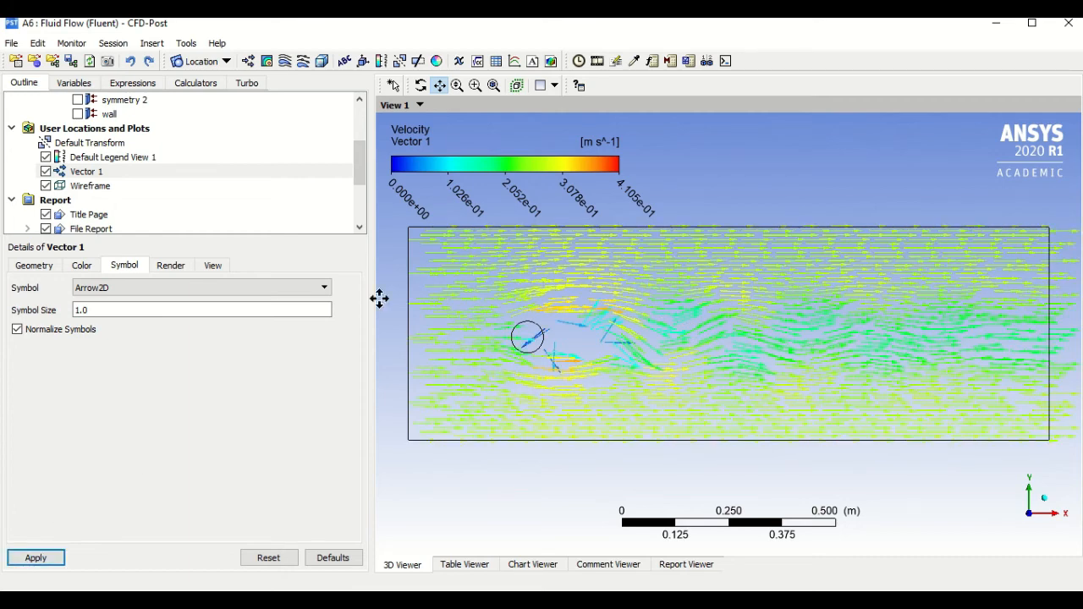
left_click(176, 269)
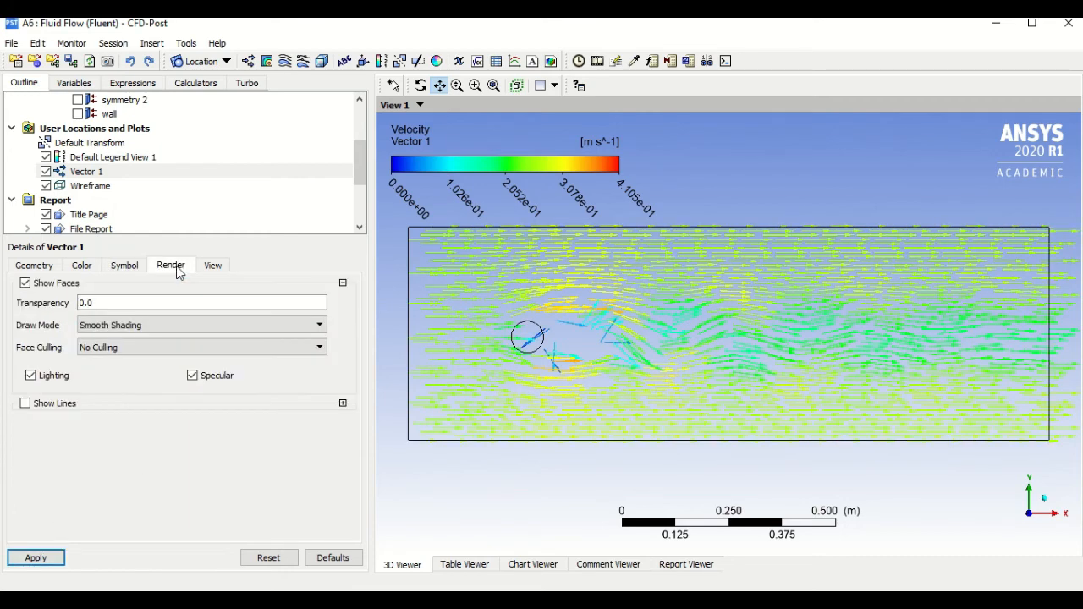
left_click(215, 265)
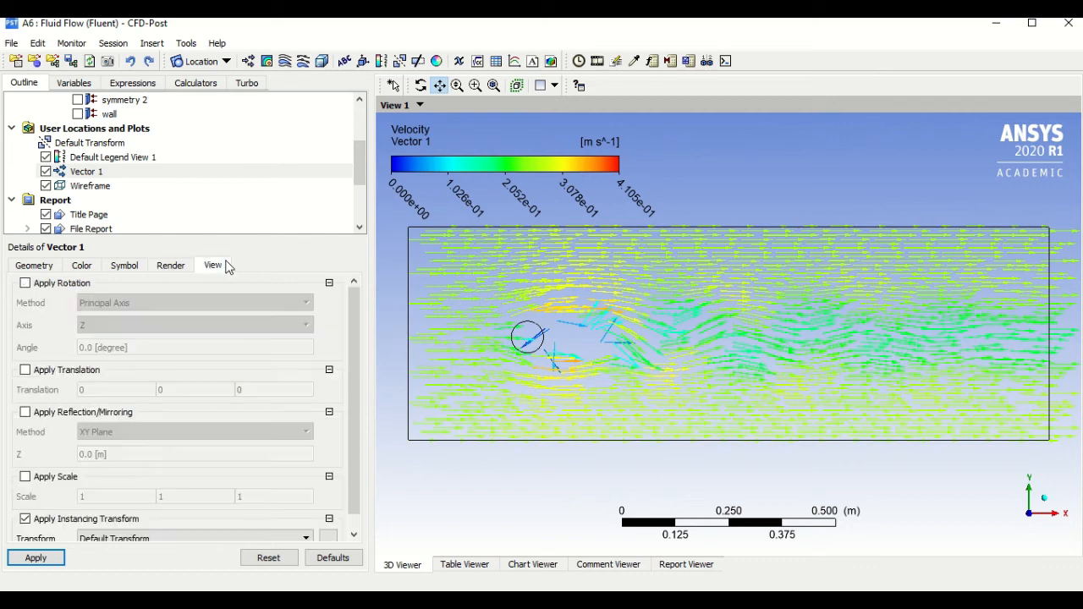
left_click(17, 269)
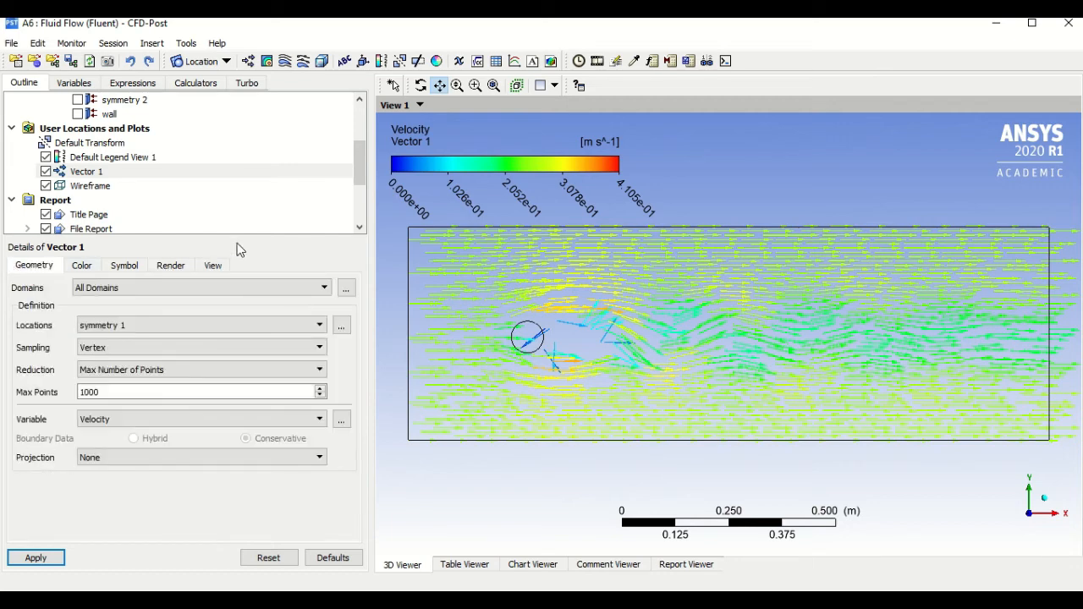
Review the View, Render, Symbol, Color and Geometry settings of Vector 1, including the available projection and sampling options.
left_click(222, 271)
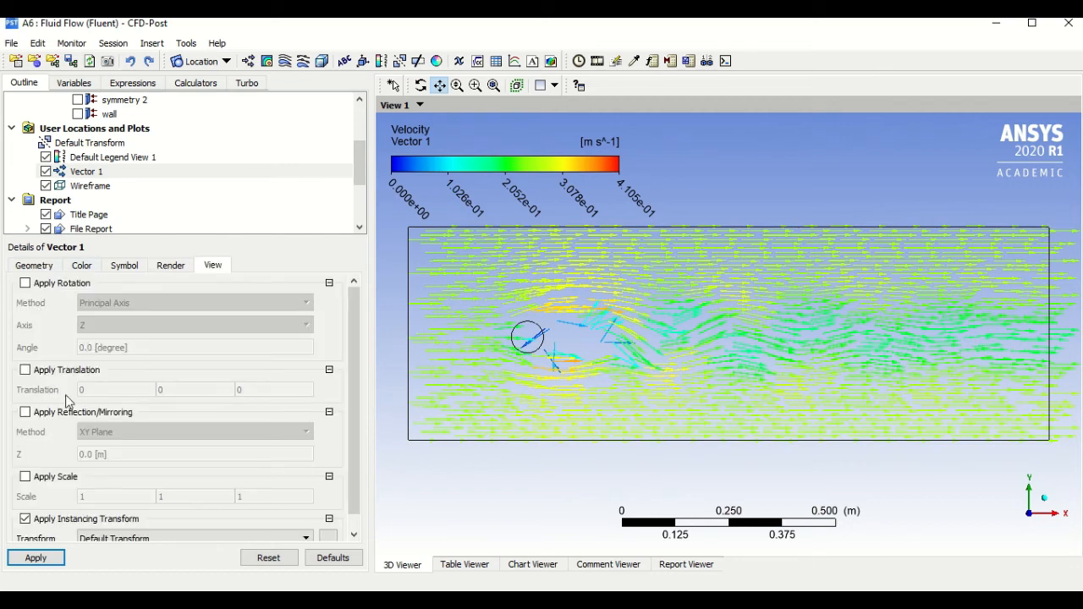
scroll(68, 401, "down", 1)
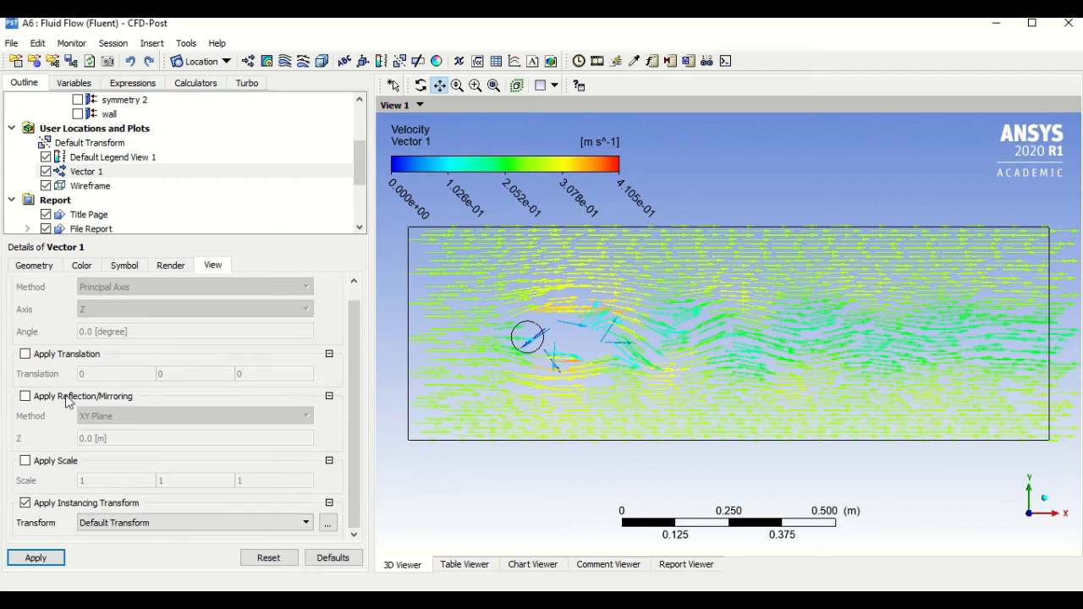
left_click(167, 268)
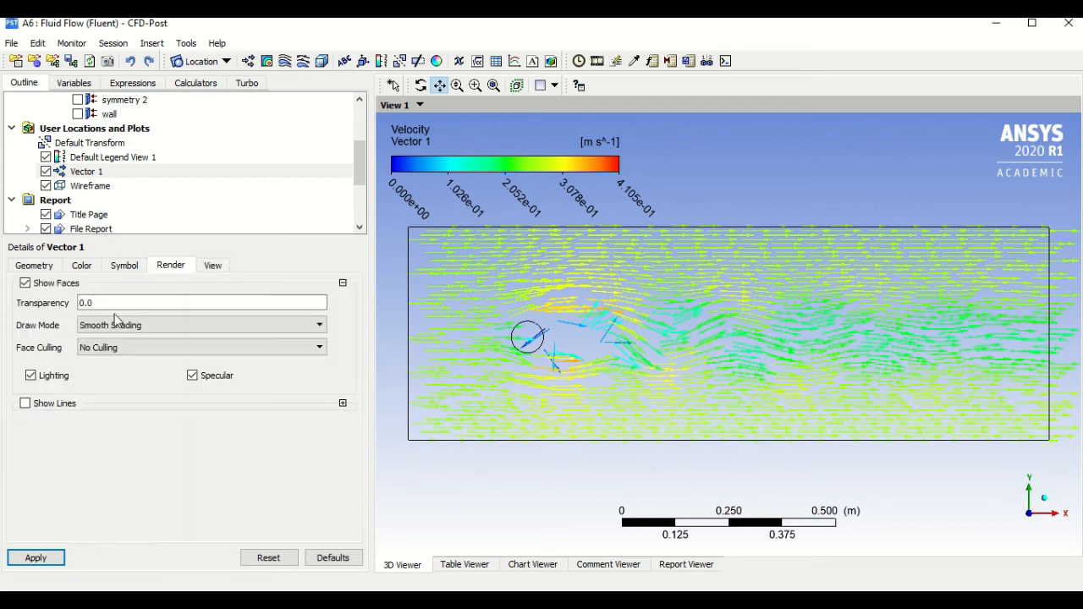
left_click(126, 268)
left_click(82, 267)
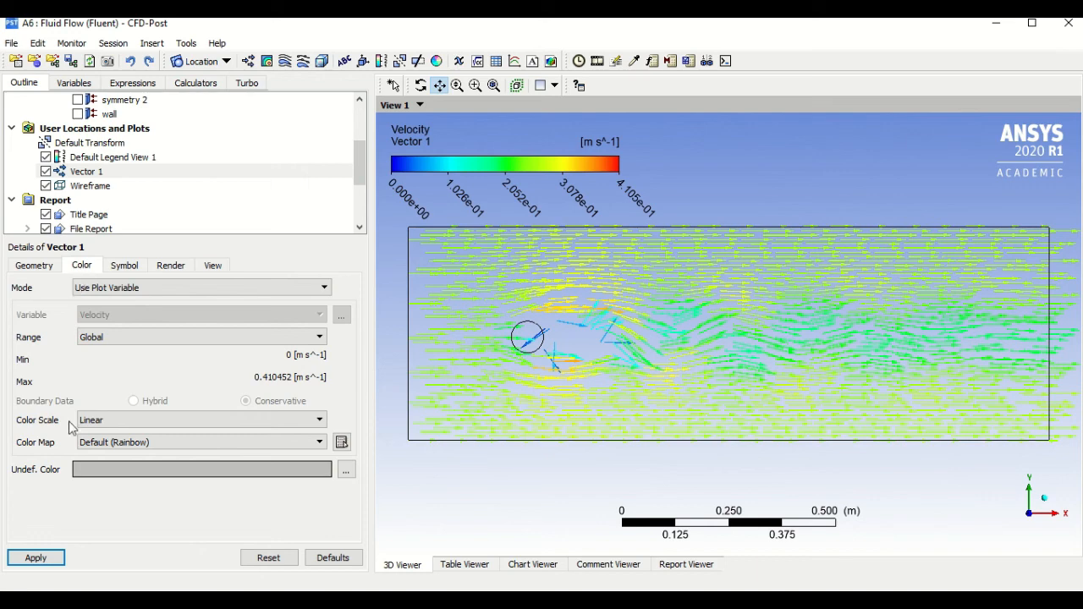
left_click(32, 266)
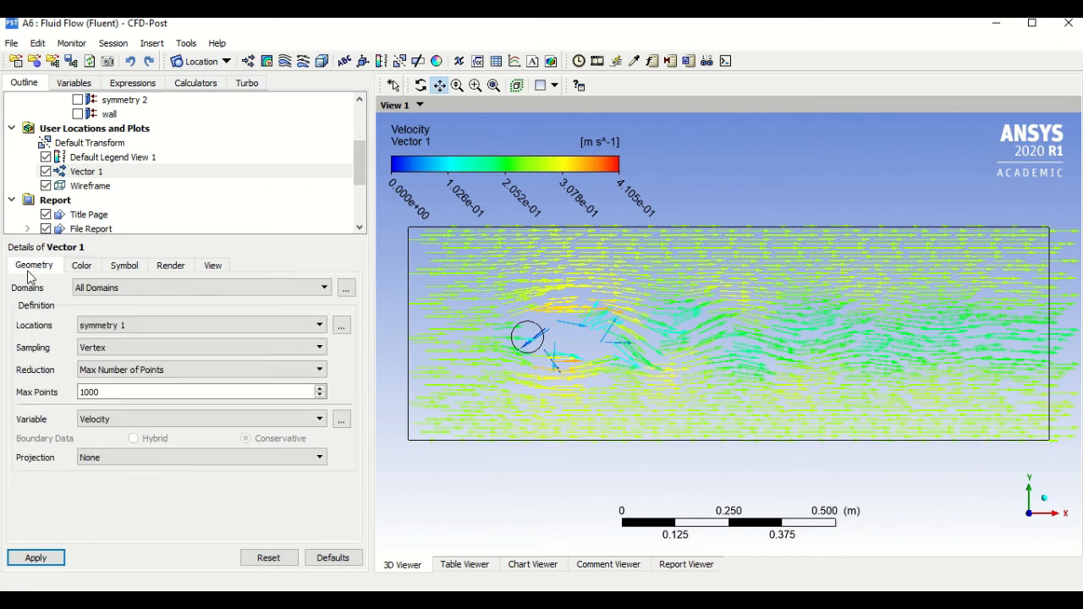
left_click(120, 463)
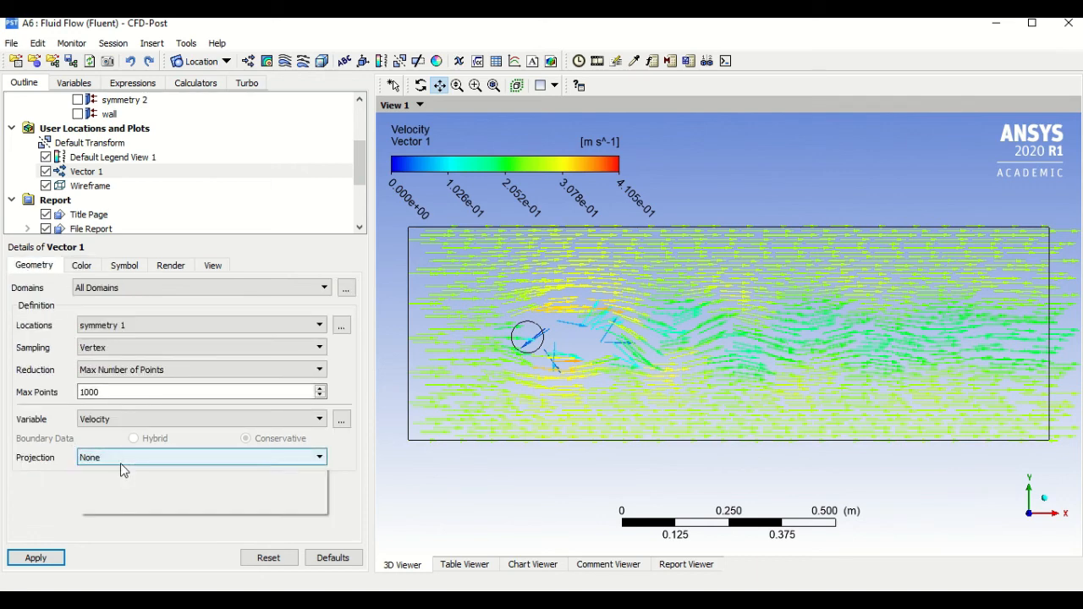
left_click(120, 463)
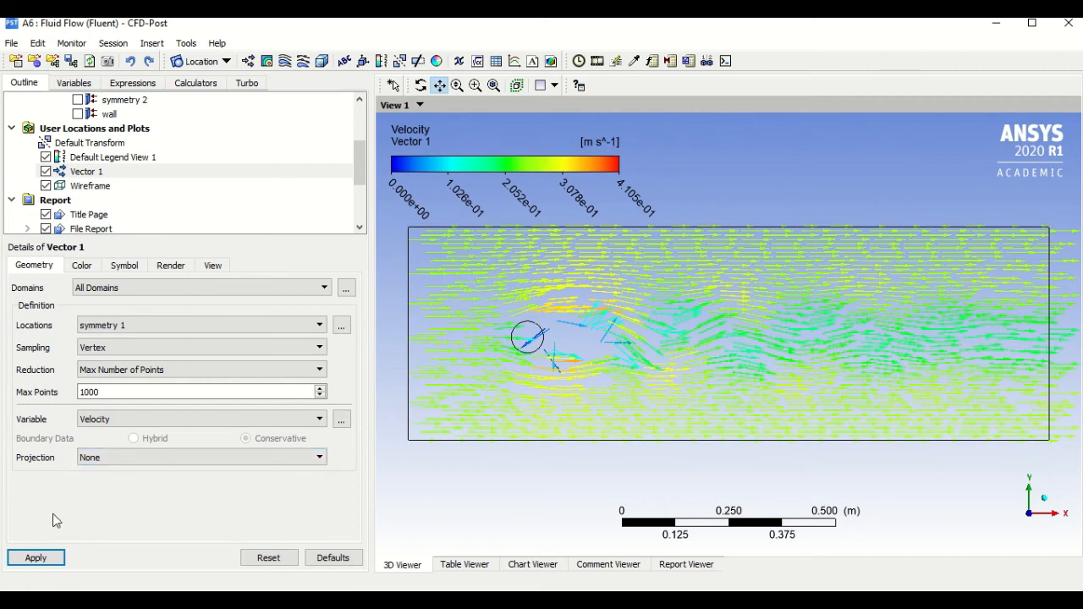
left_click(138, 348)
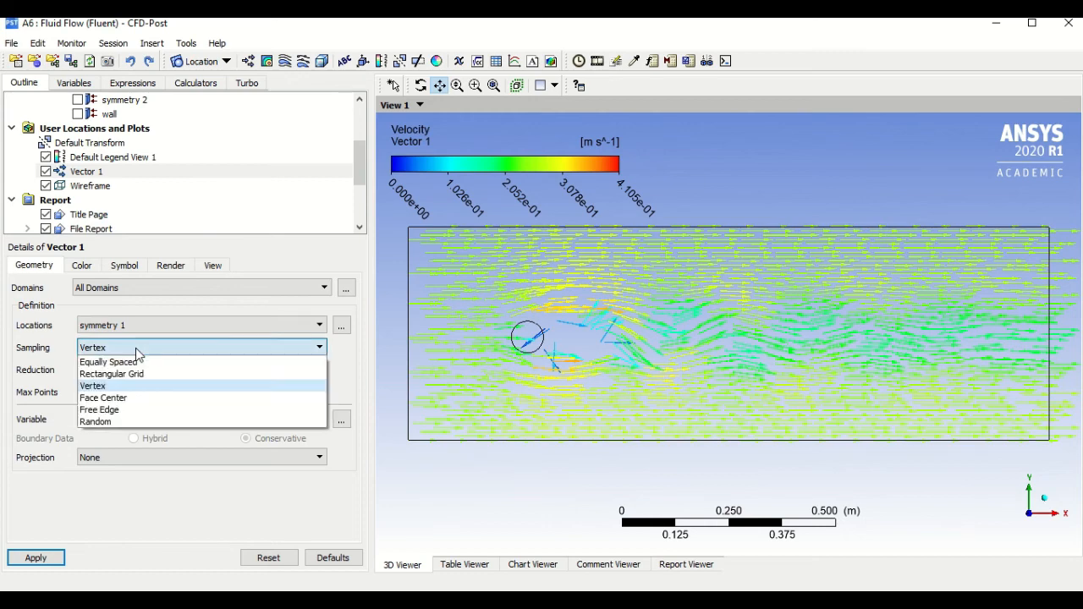
left_click(136, 347)
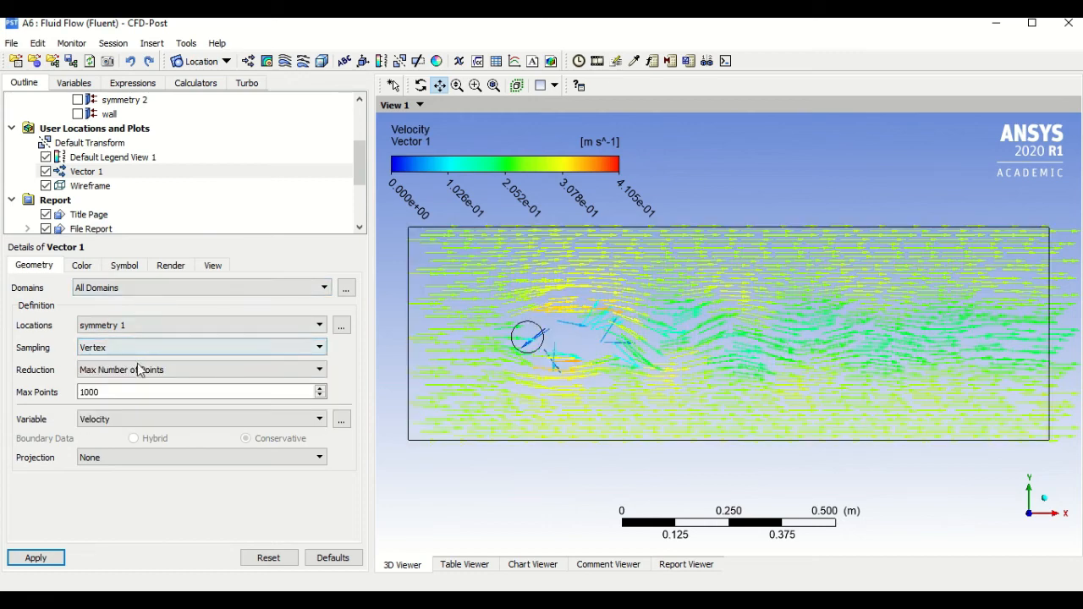
Change the plotted variable of Vector 1 to Wall Shear, apply it, and hide Vector 1.
left_click(129, 418)
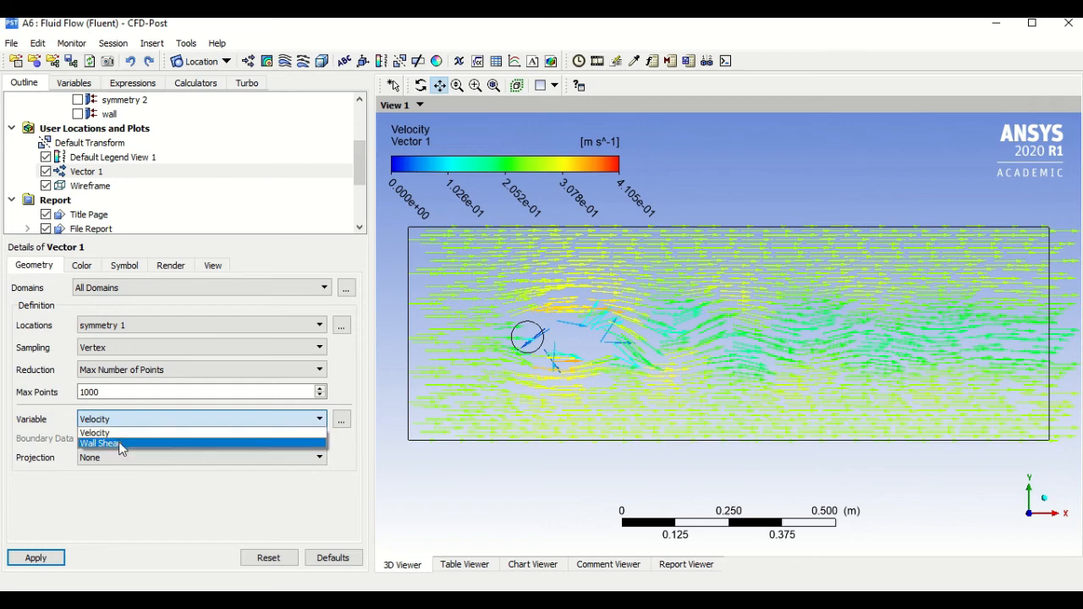
left_click(121, 444)
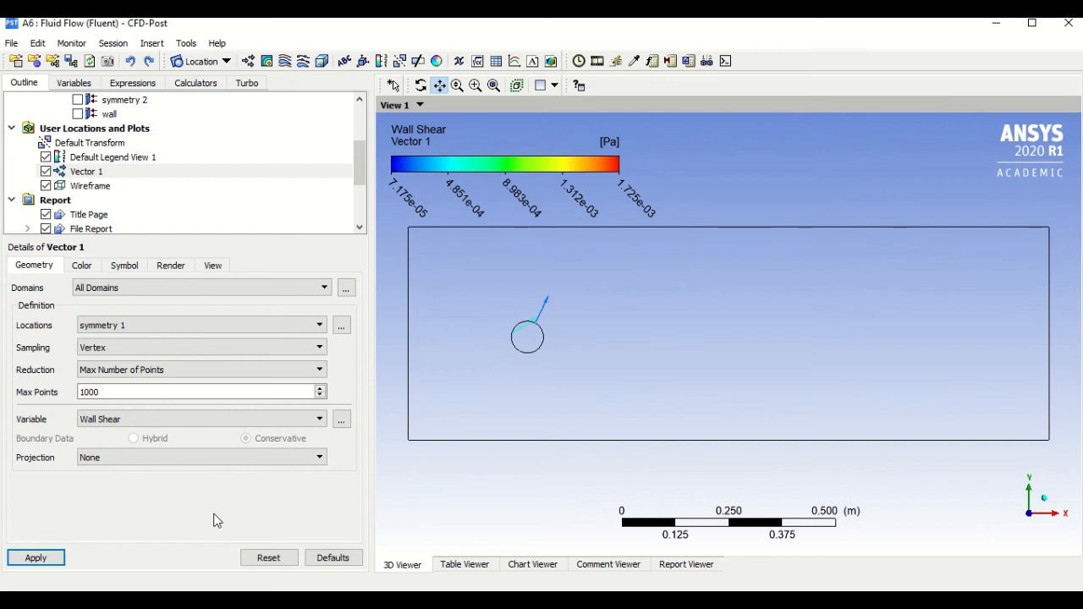
left_click(46, 171)
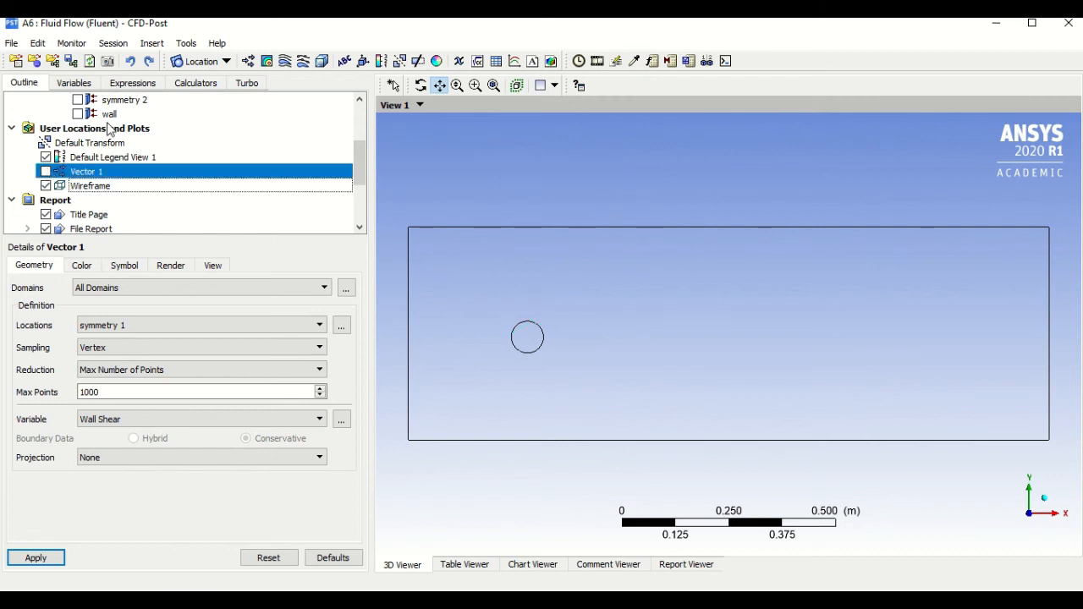
Place a trial point named Point 1 at coordinates 0, 0, 0 in all domains and delete it.
left_click(225, 62)
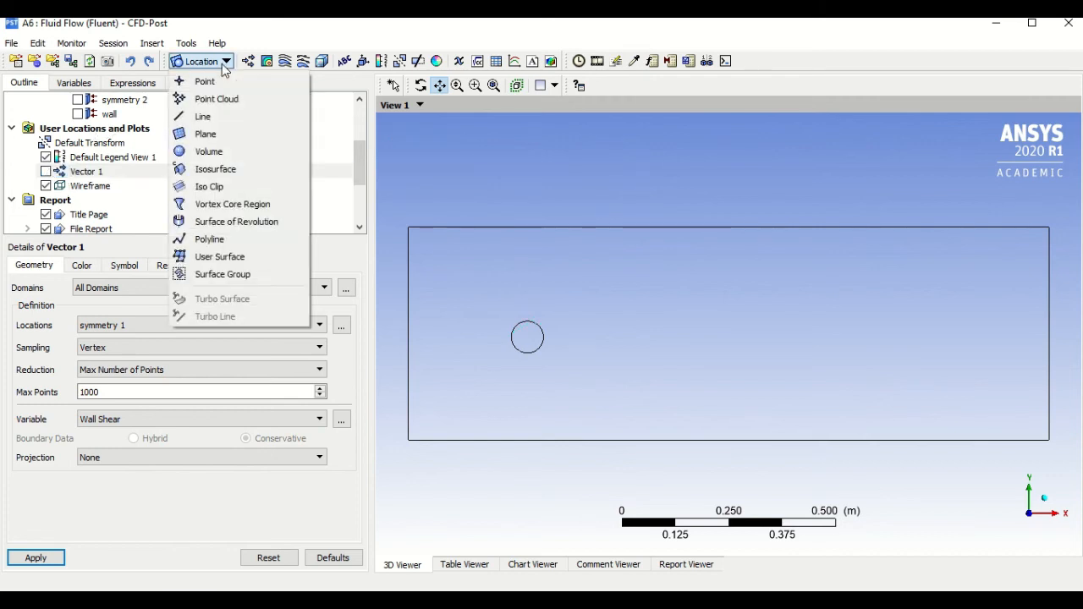
left_click(210, 81)
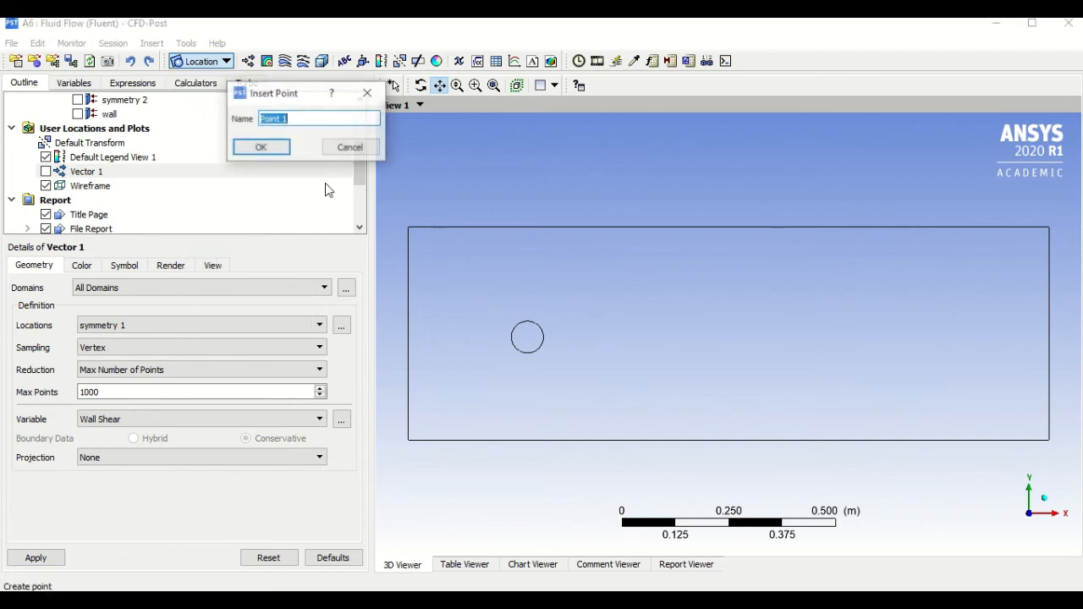
left_click(273, 149)
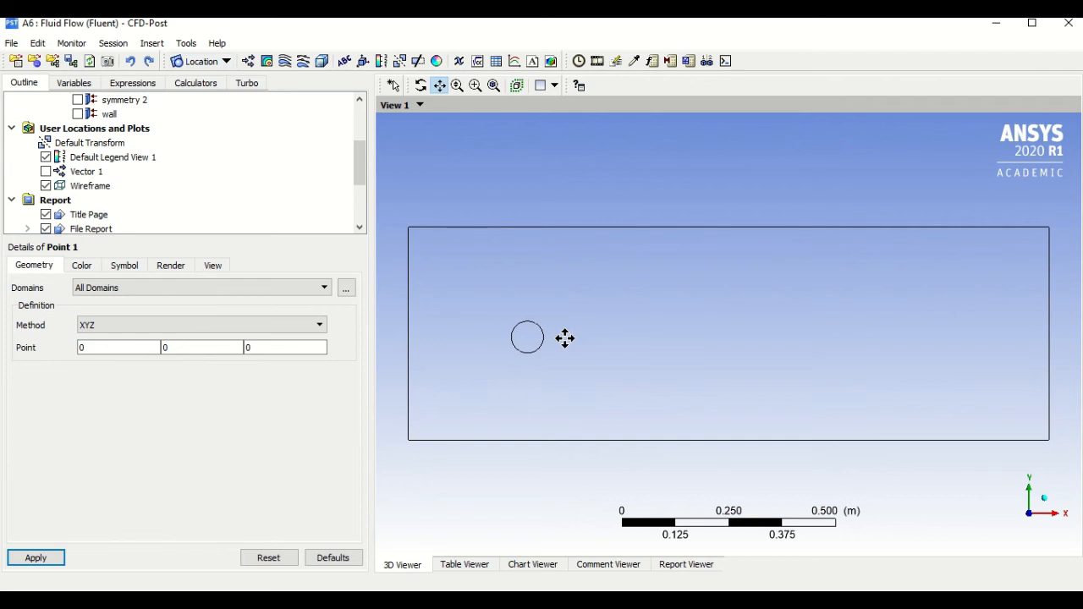
left_click(40, 559)
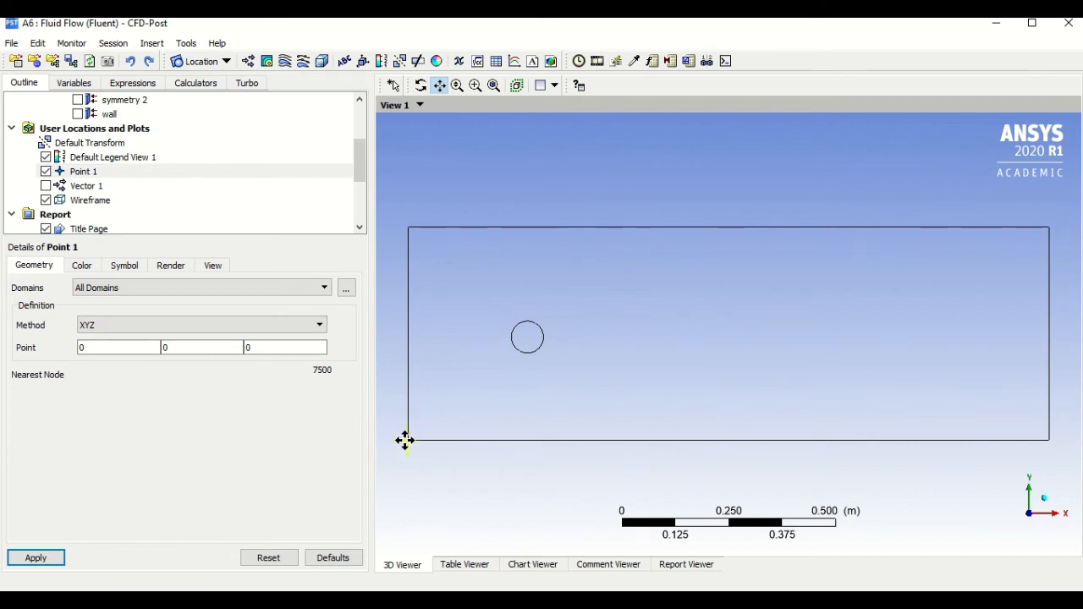
mouse_move(405, 440)
left_mouse_down()
mouse_move(445, 401)
mouse_move(414, 428)
left_mouse_up()
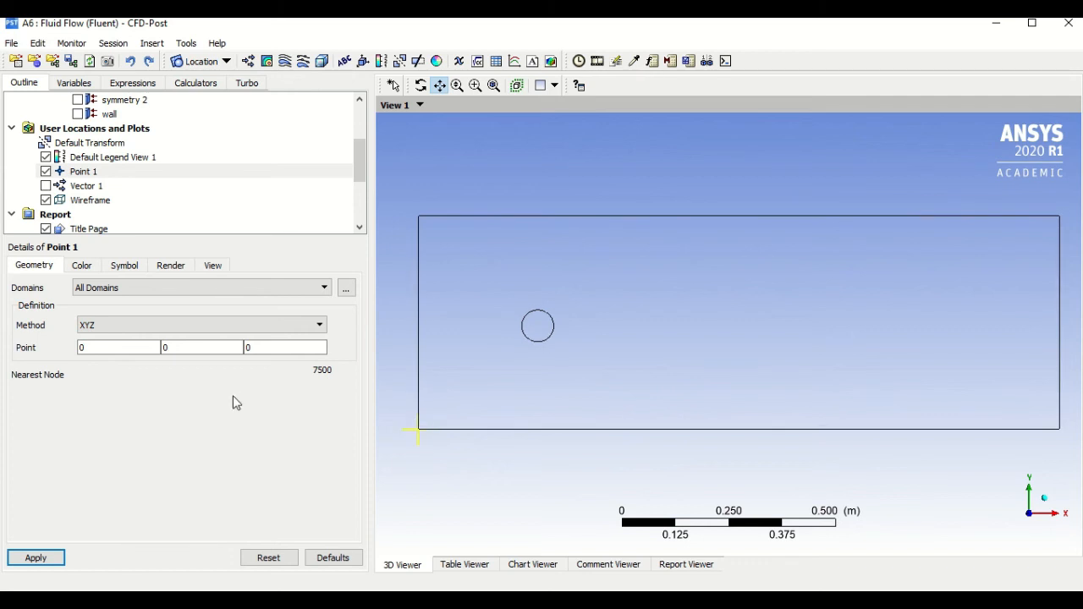
right_click(52, 172)
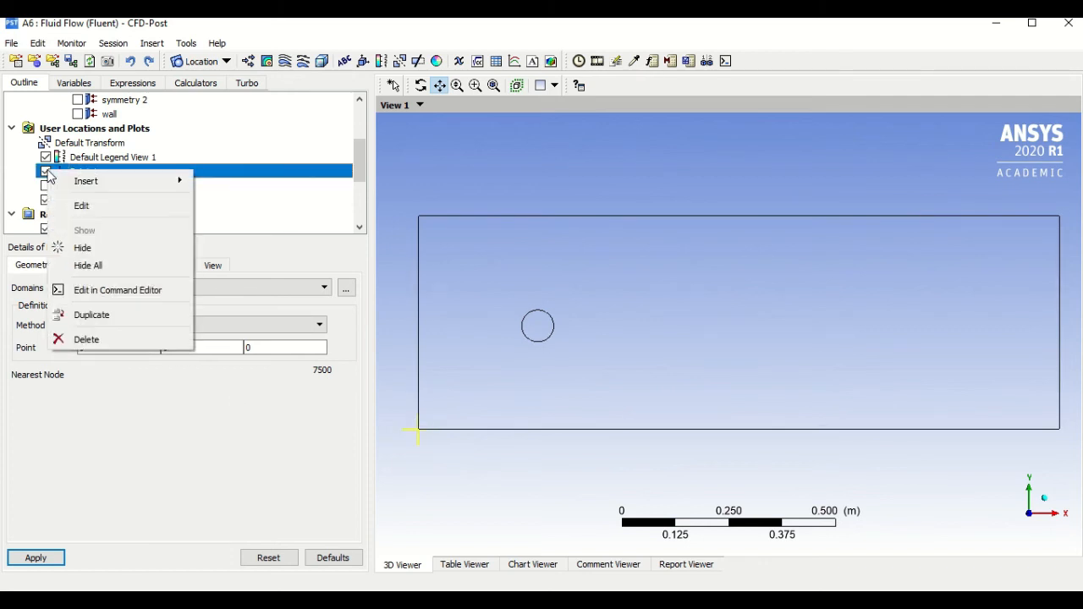
left_click(106, 344)
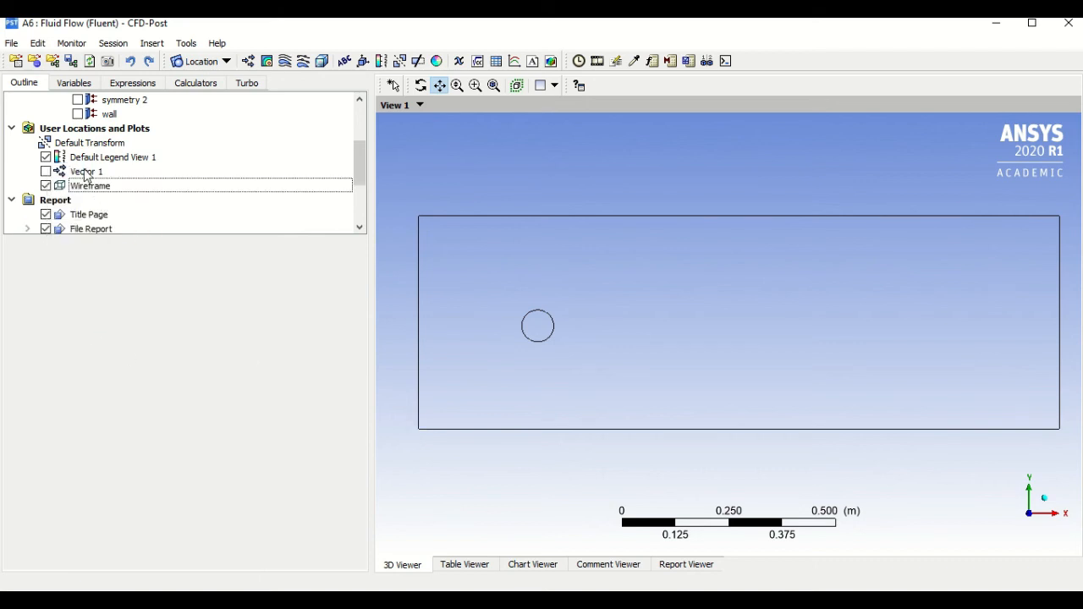
Insert Point 1 in the surface_body domain just behind the cylinder, at XYZ coordinates 0.3, 0.2, 0.
left_click(200, 64)
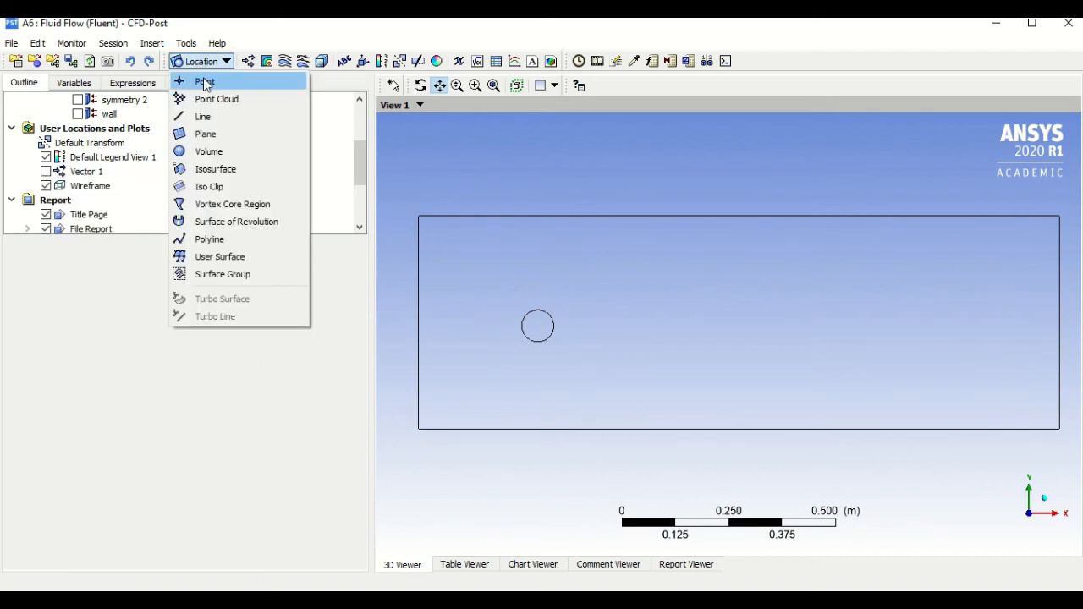
left_click(201, 79)
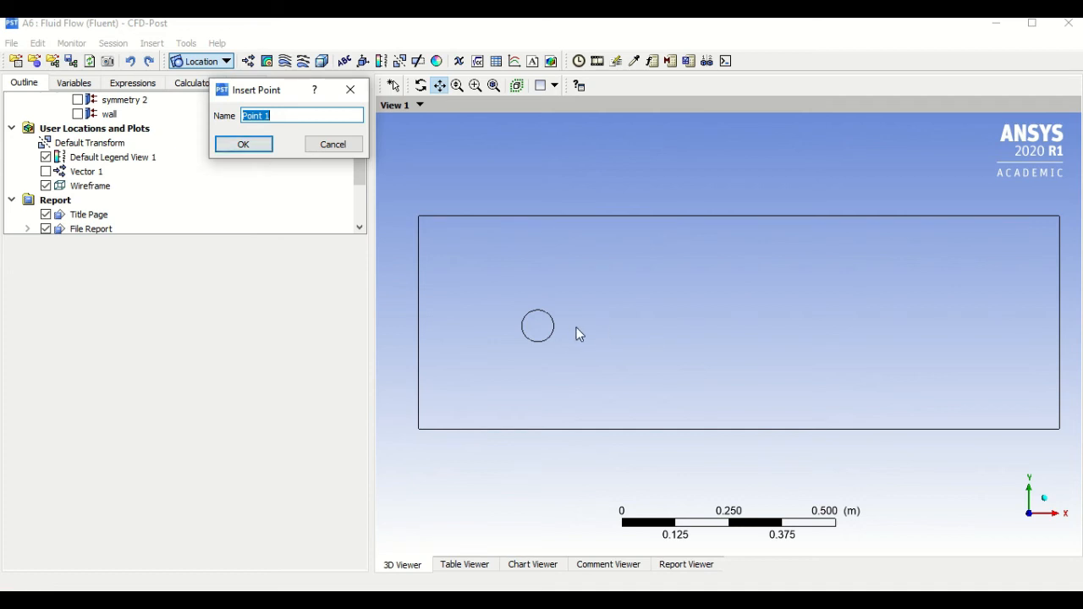
left_click(243, 146)
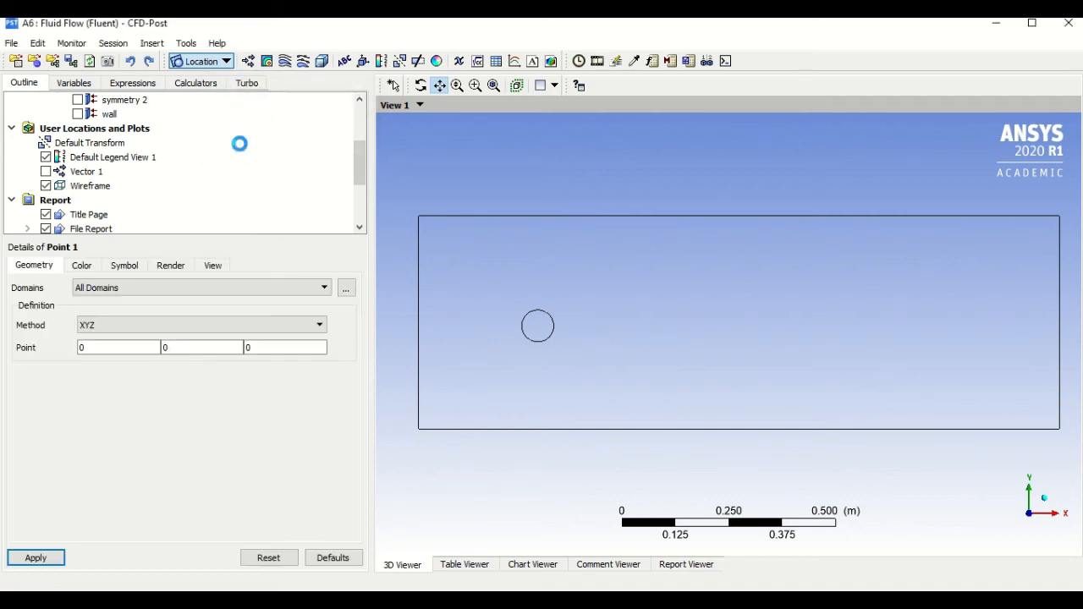
left_click(395, 87)
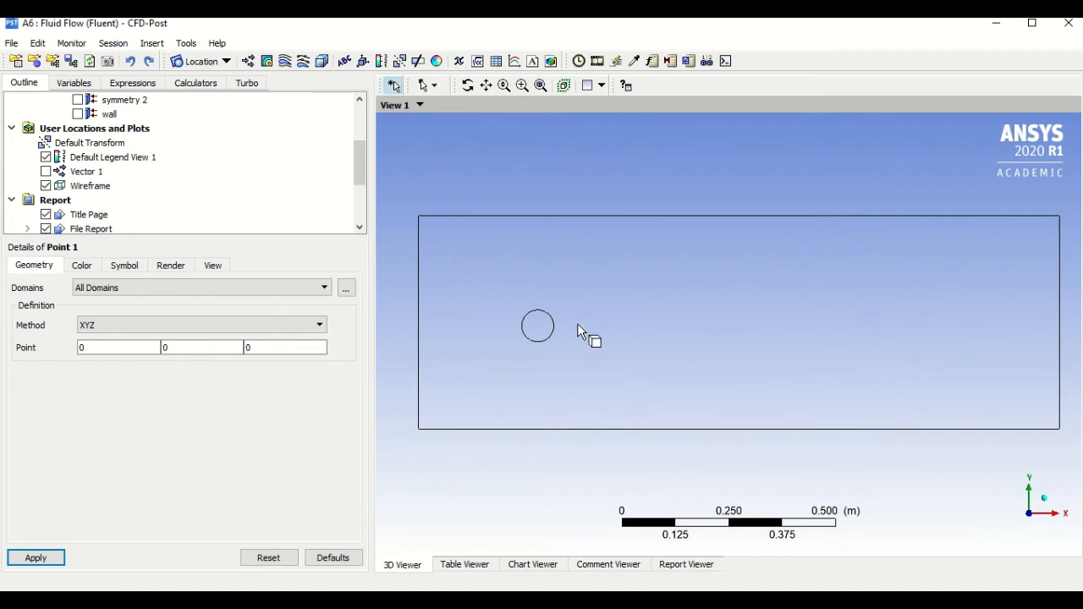
left_click(249, 345)
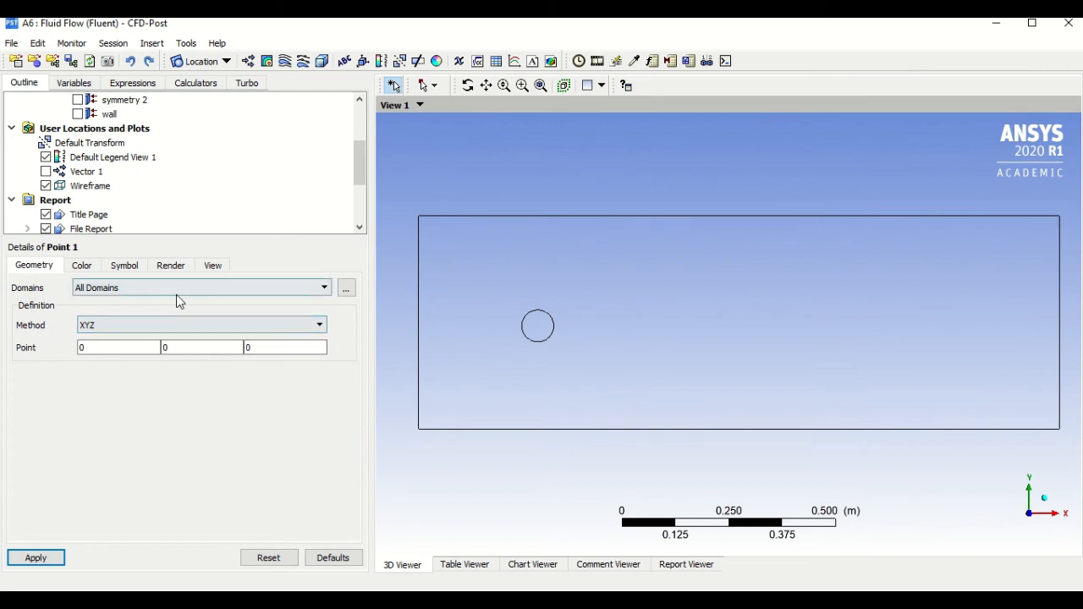
left_click(298, 287)
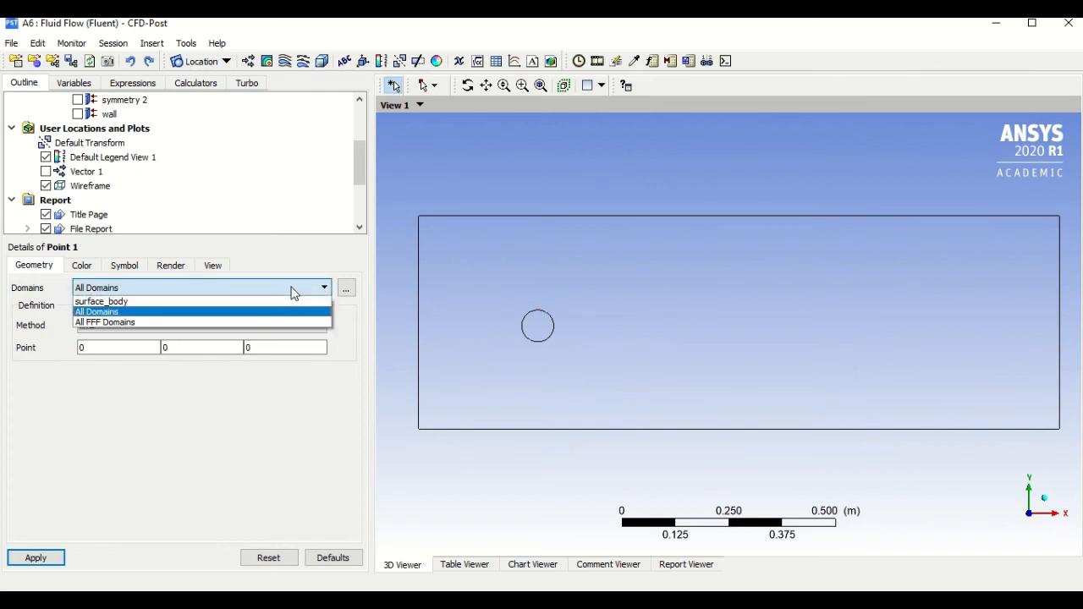
left_click(294, 288)
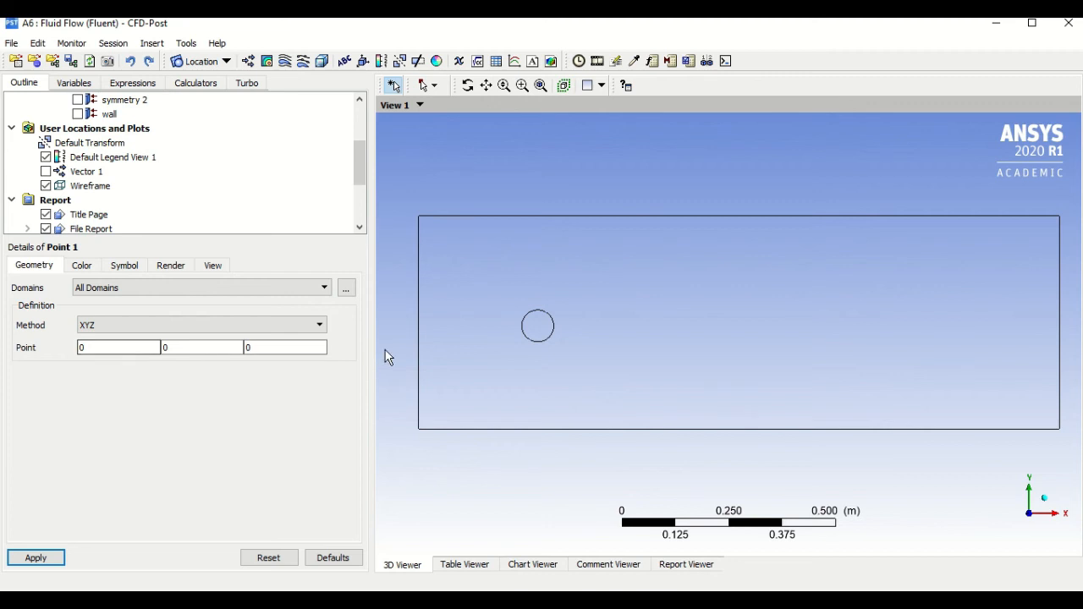
left_click(258, 348)
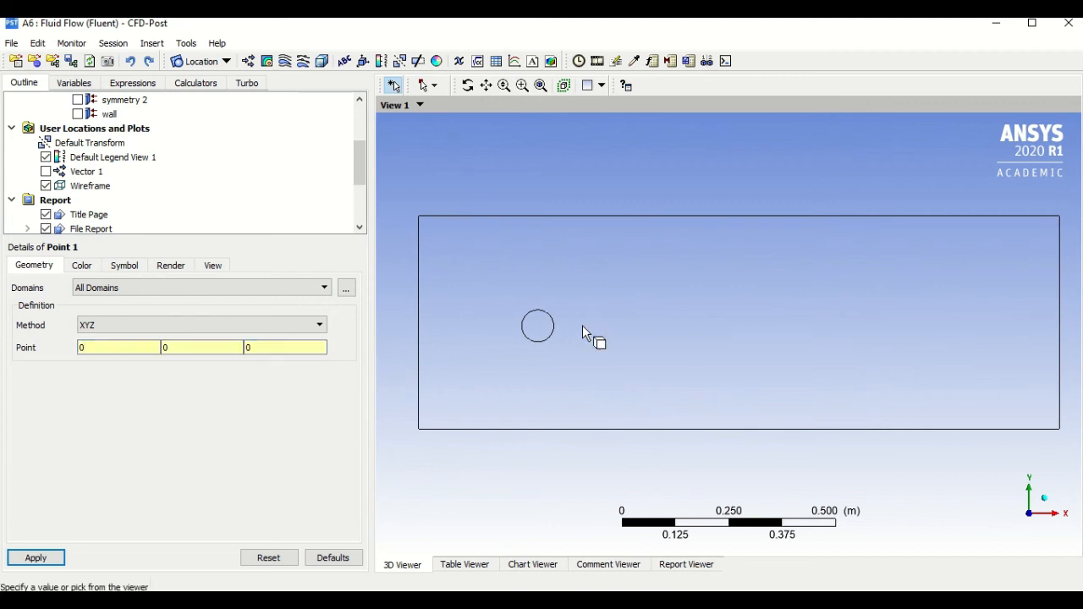
left_click(550, 339)
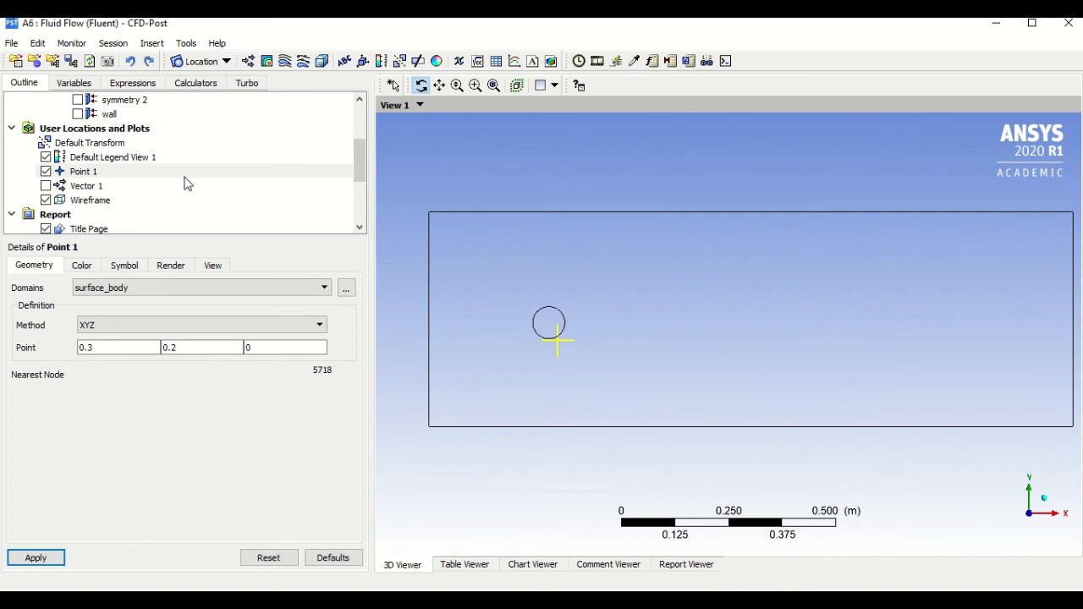
Insert a chart named Chart 1 and set its type to XY - Transient or Sequence.
left_click(513, 62)
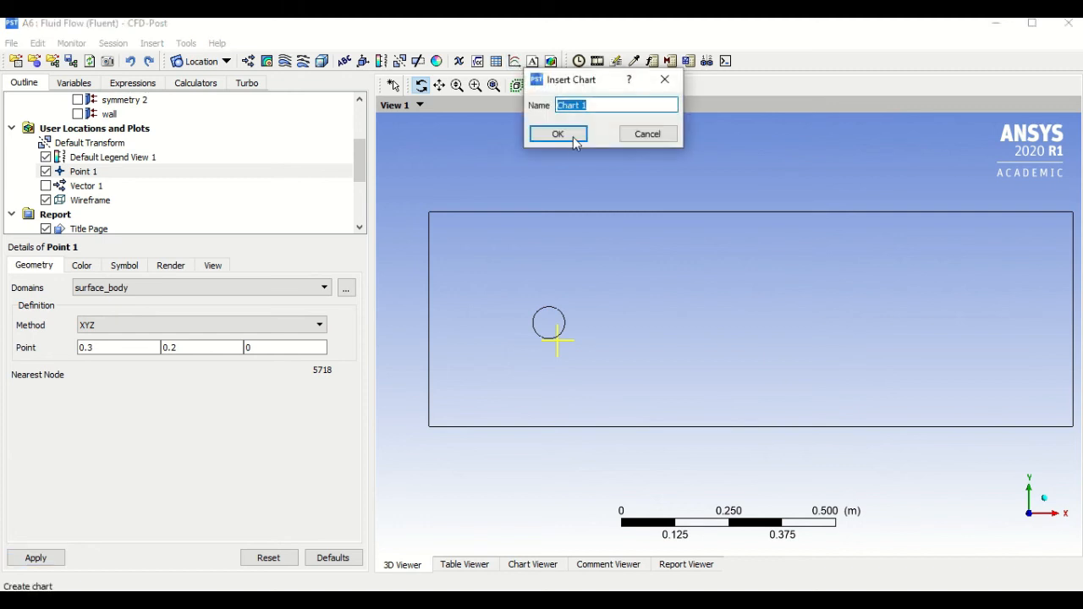
left_click(572, 139)
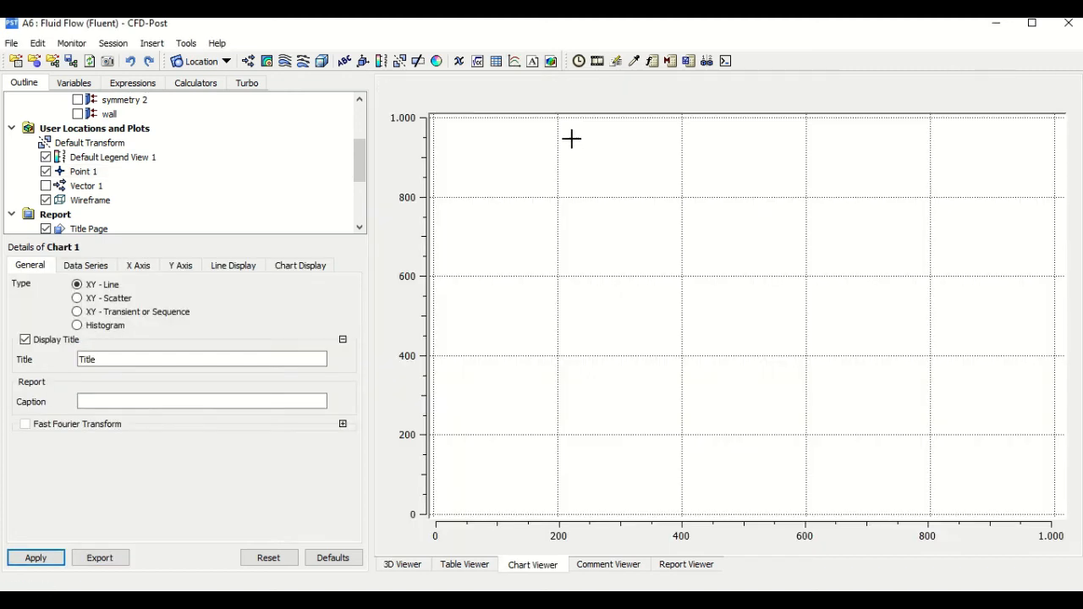
left_click(99, 318)
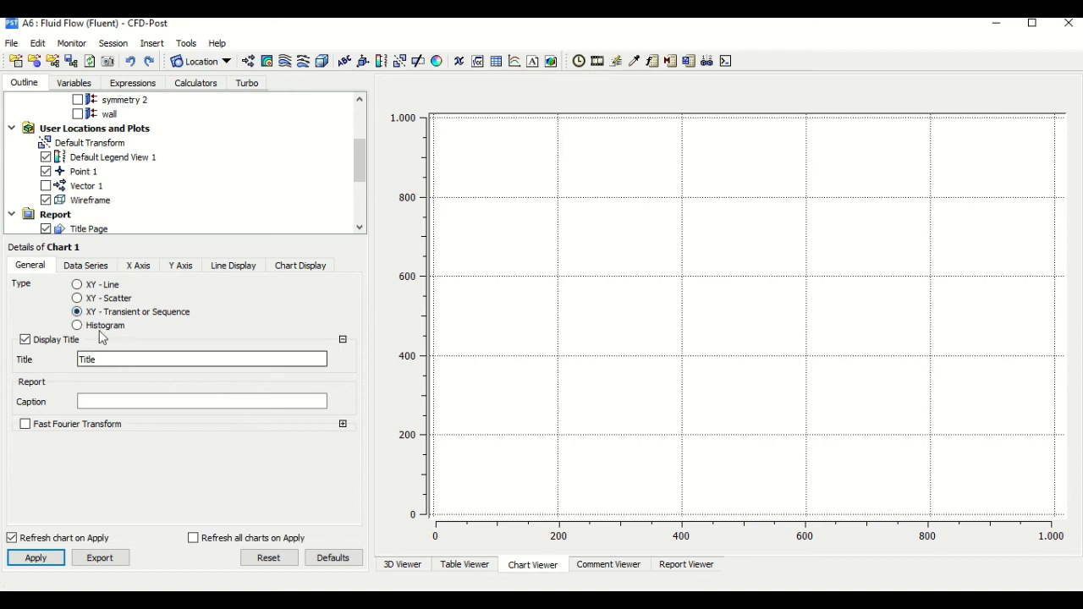
Set the data source location of Series 1 in the chart to Point 1.
left_click(85, 269)
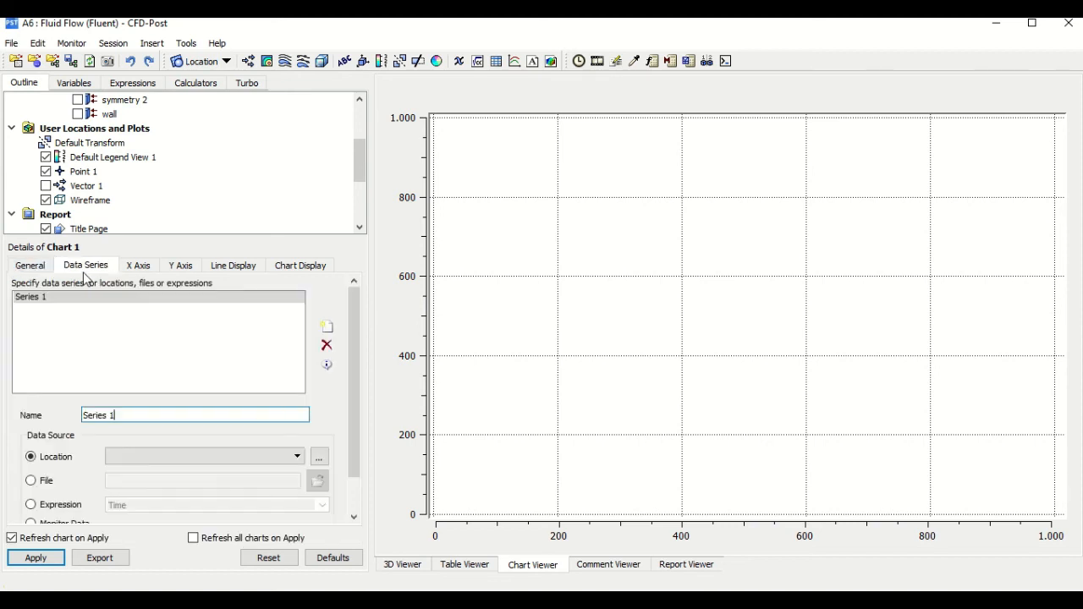
left_click(186, 456)
left_click(176, 471)
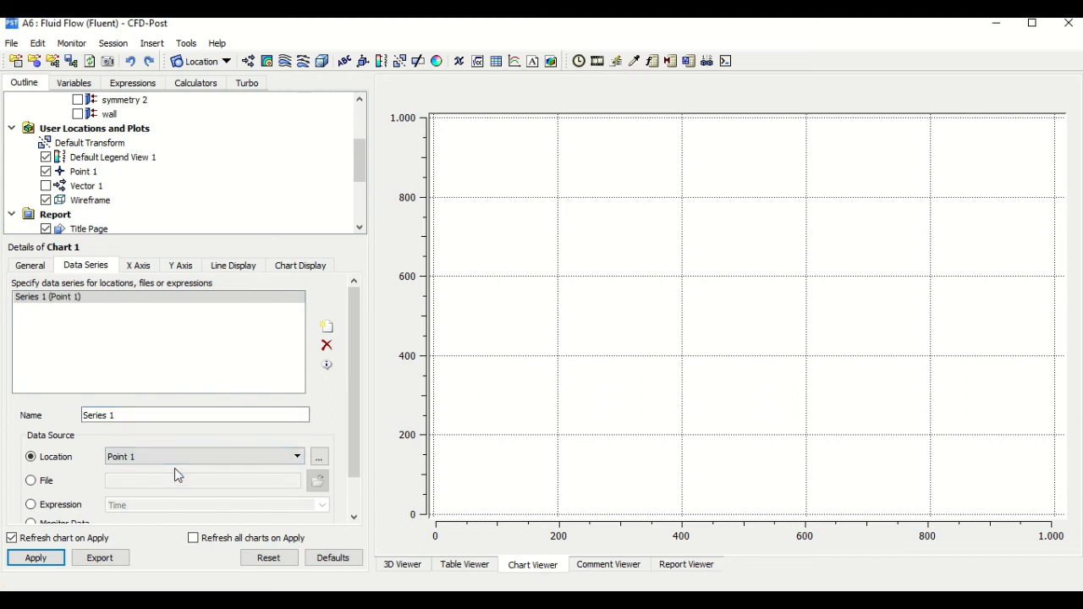
Set the Y axis variable of Chart 1 to Temperature and generate the plot against time.
left_click(138, 267)
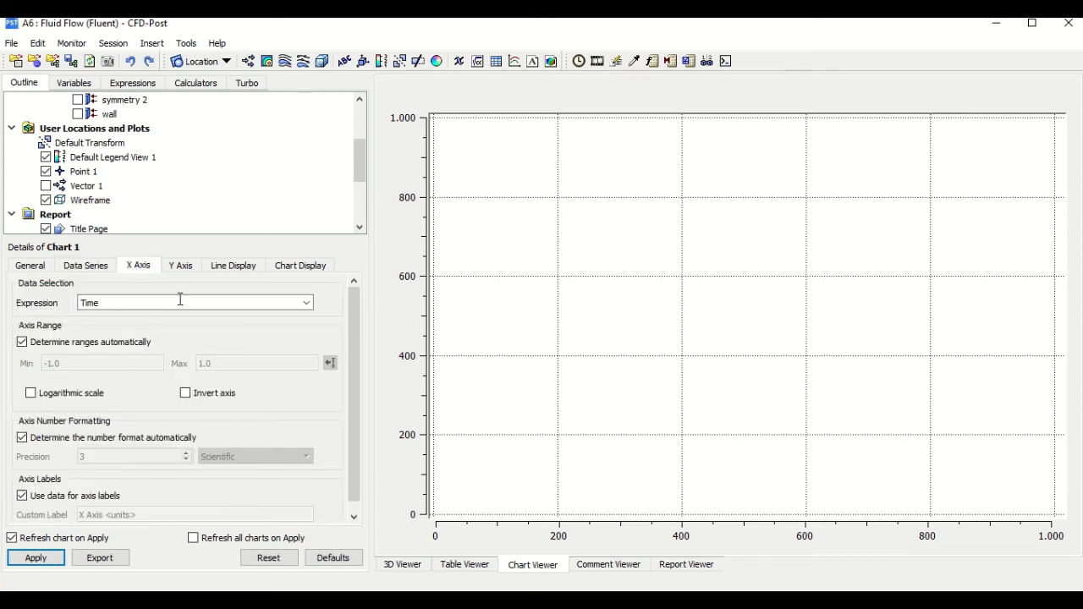
left_click(186, 268)
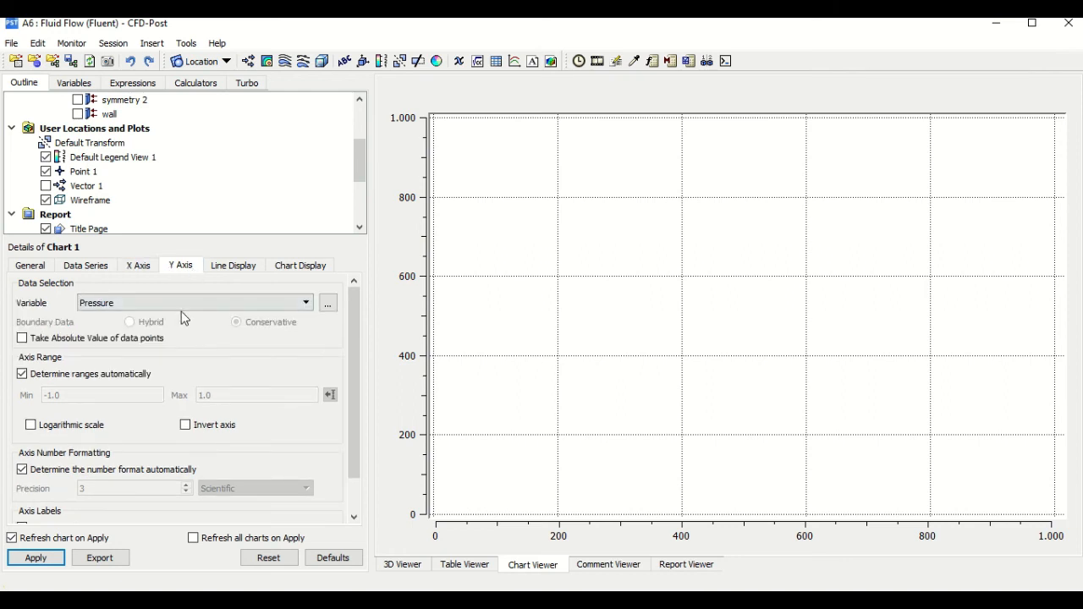
left_click(182, 307)
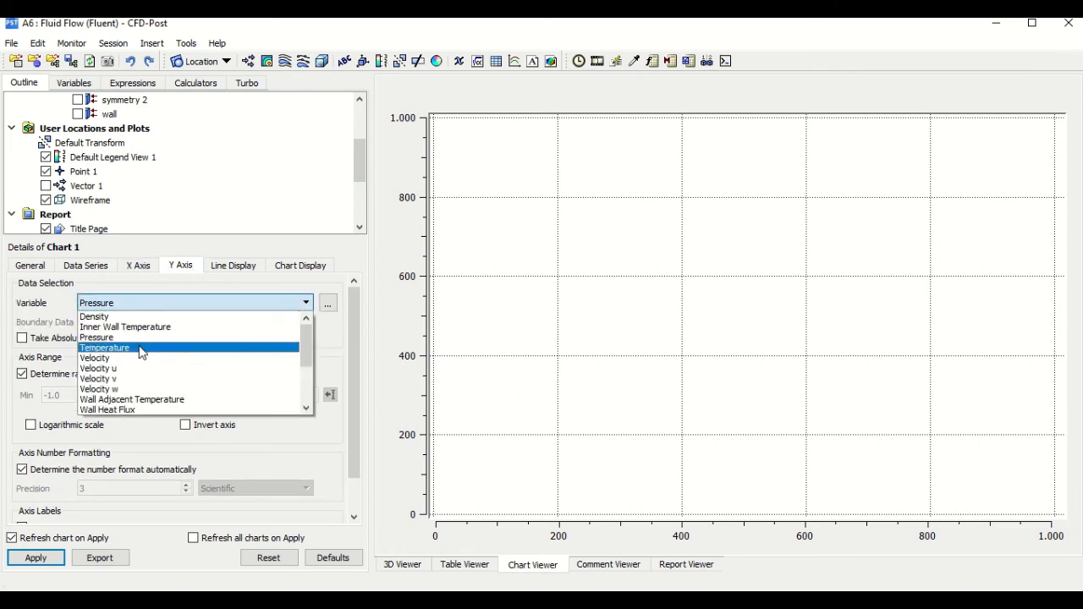
left_click(140, 350)
left_click(51, 559)
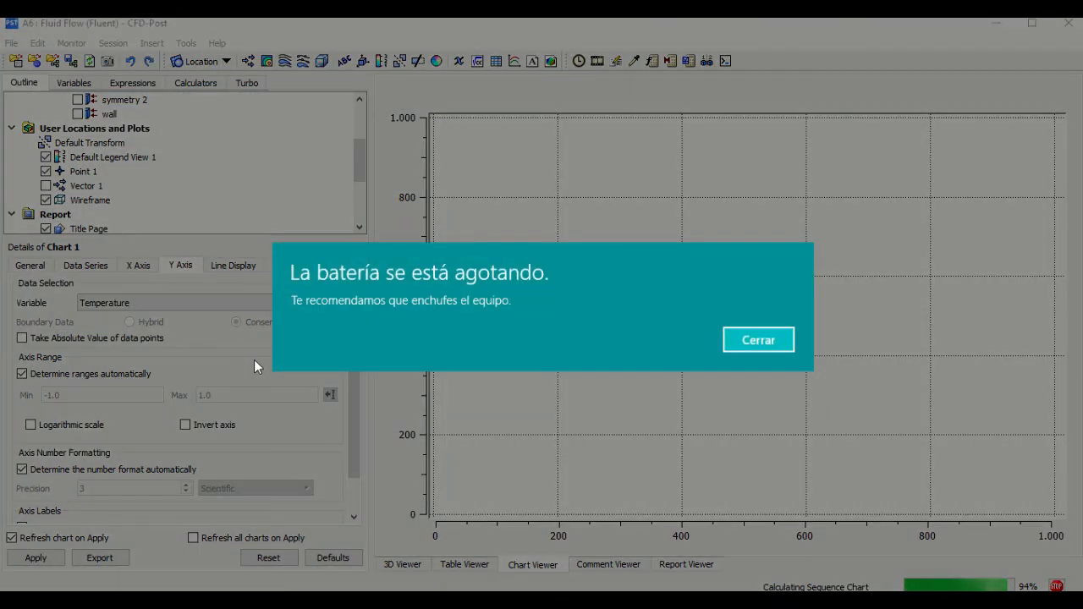
left_click(751, 339)
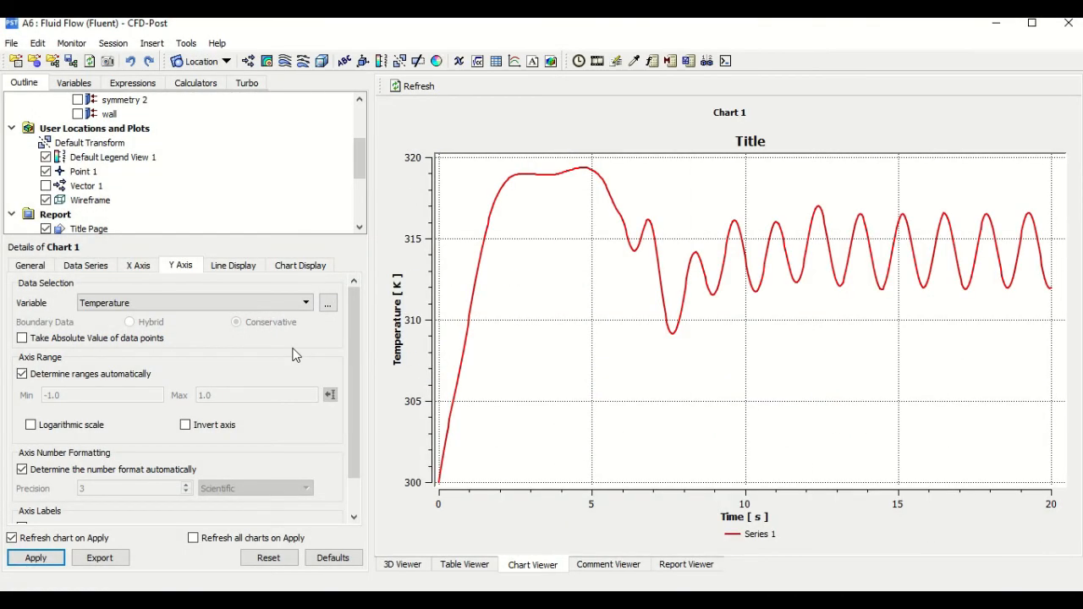
Change the Y axis variable of Chart 1 to Velocity and regenerate the plot.
left_click(306, 303)
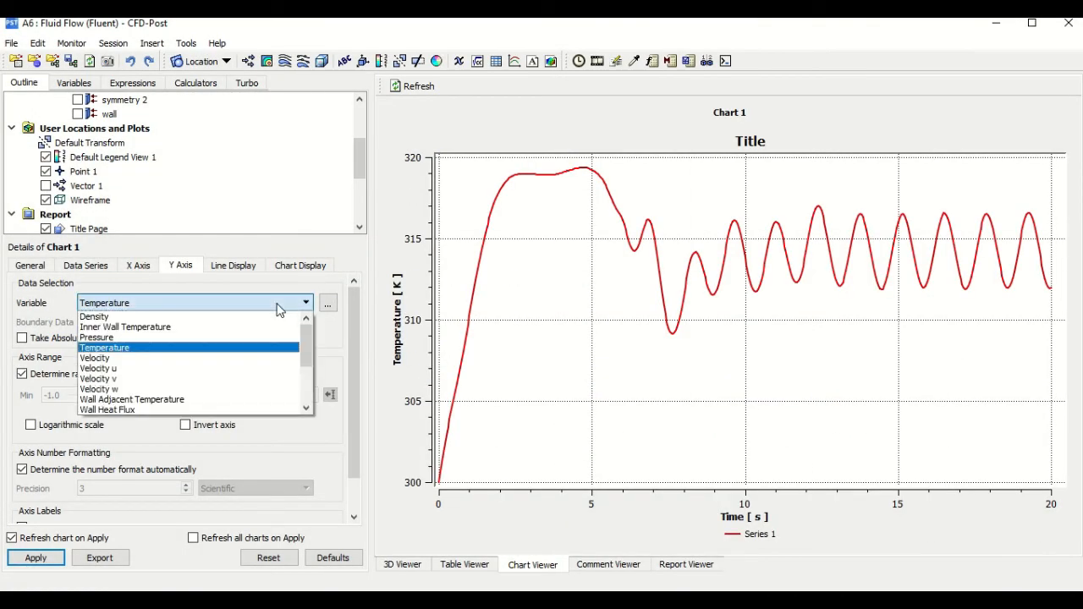
left_click(226, 358)
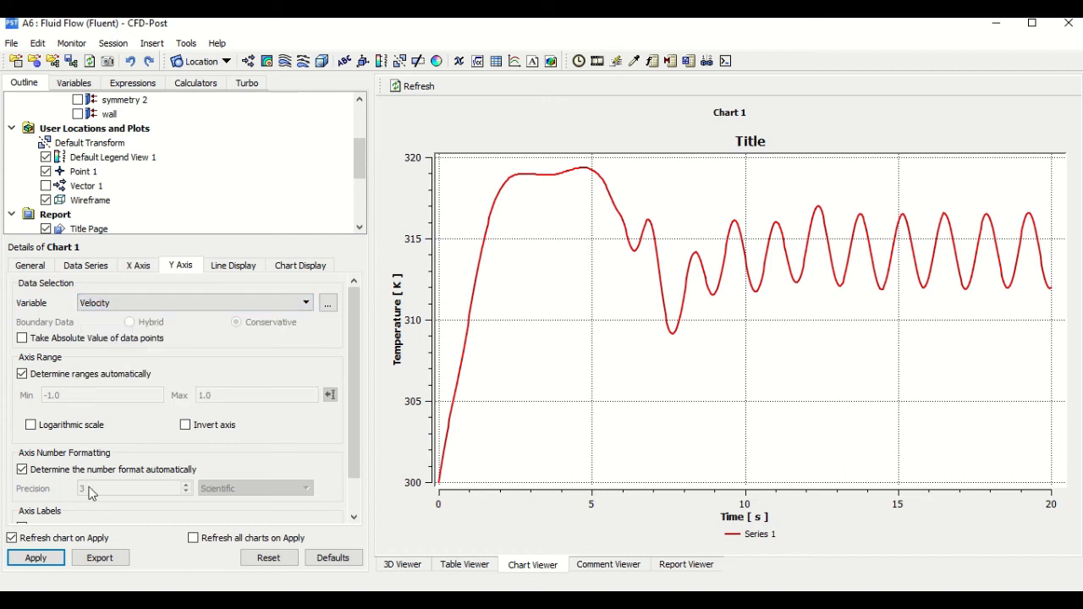
left_click(36, 557)
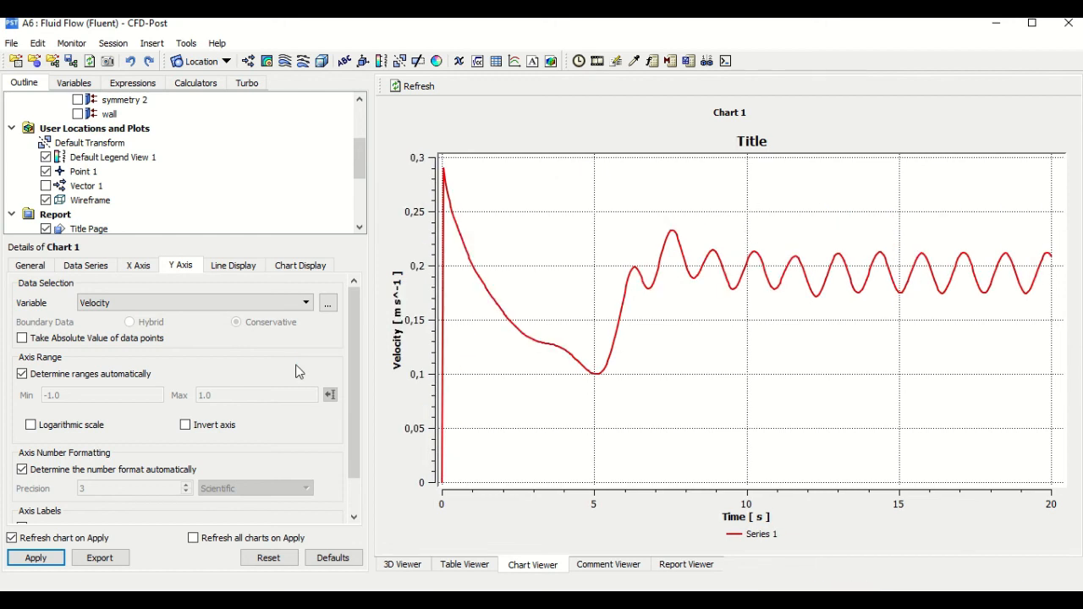
Change the Y axis variable of Chart 1 to Pressure and regenerate the plot.
left_click(279, 302)
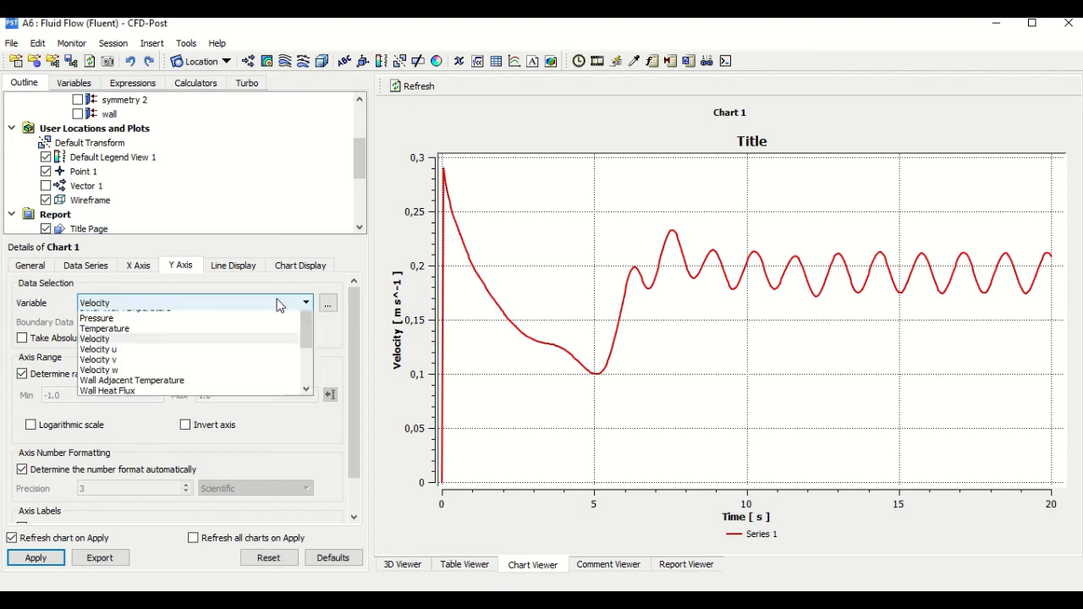
left_click(201, 337)
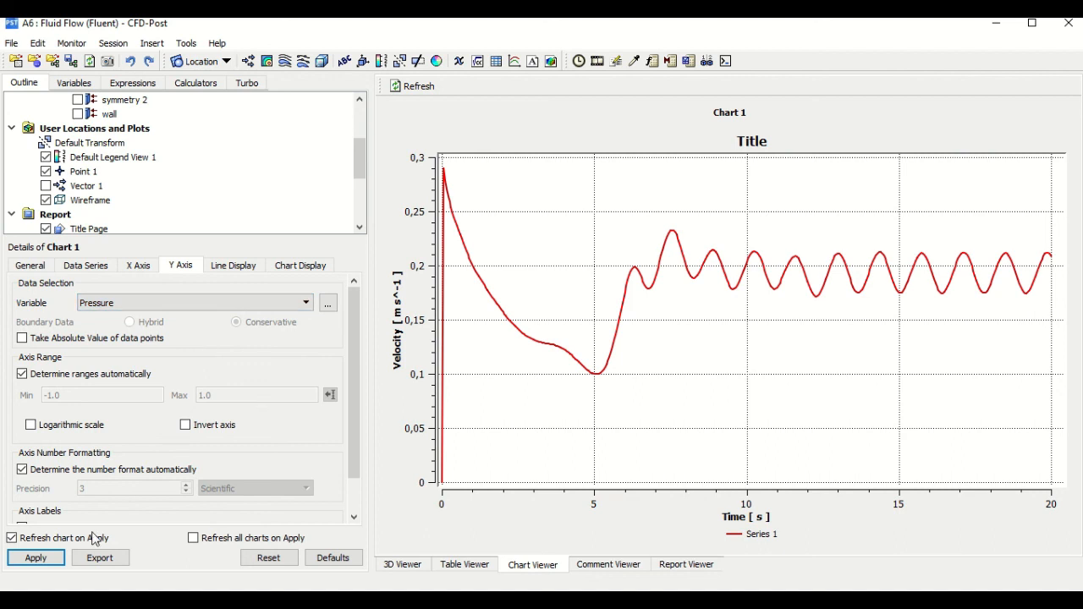
left_click(60, 561)
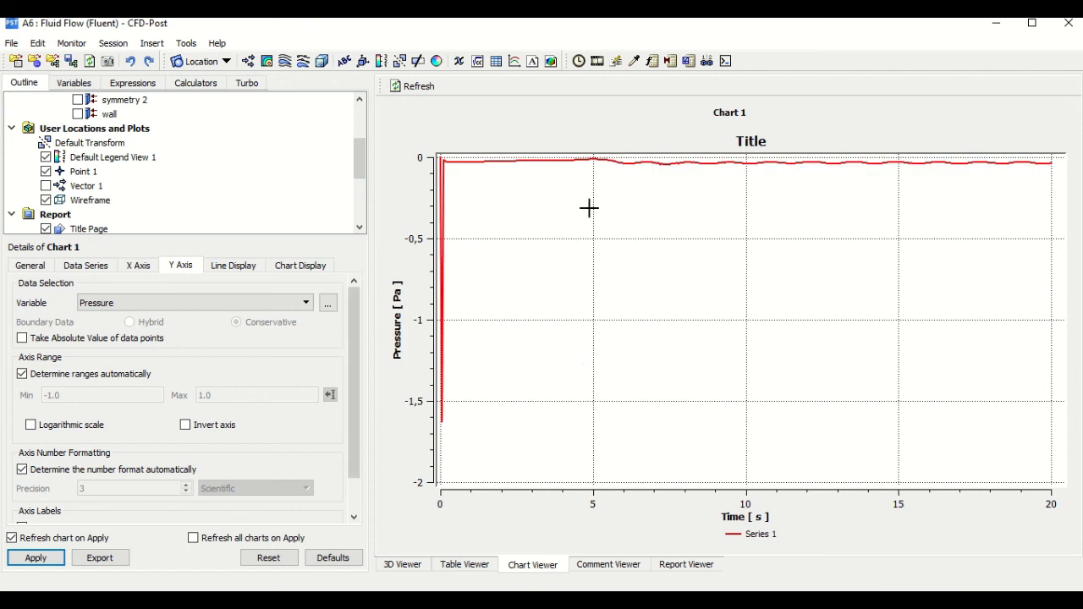
Change the Y axis variable of Chart 1 to Velocity u and regenerate the plot.
left_click(268, 306)
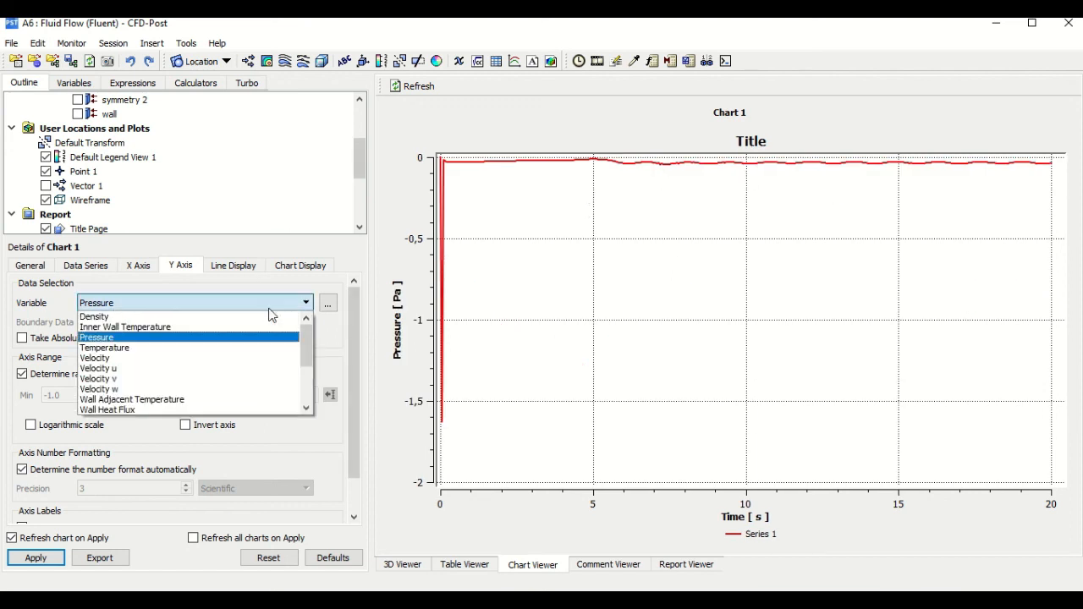
left_click(137, 368)
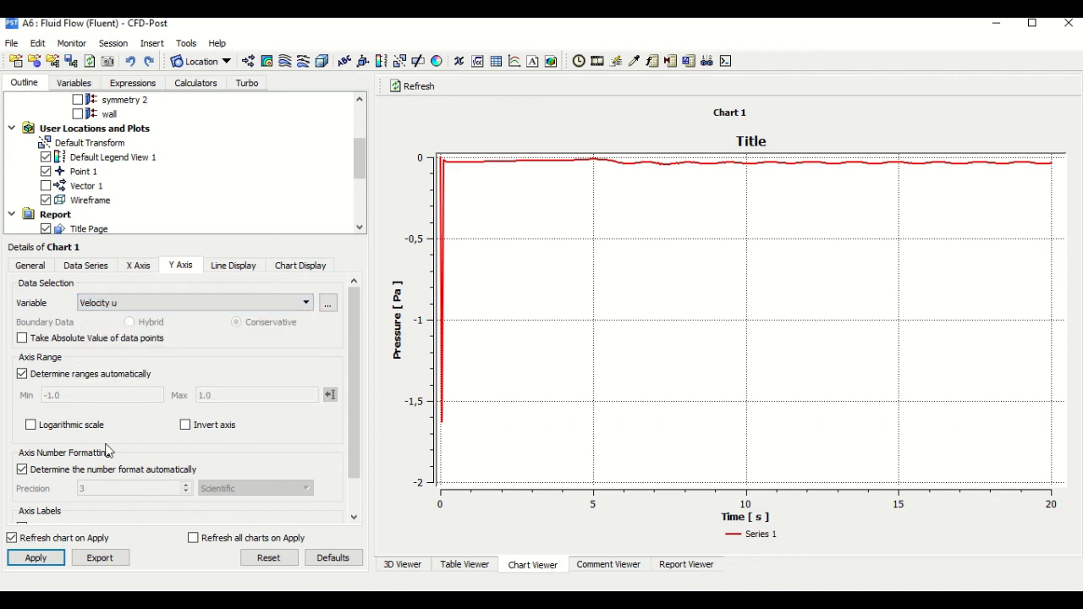
left_click(36, 558)
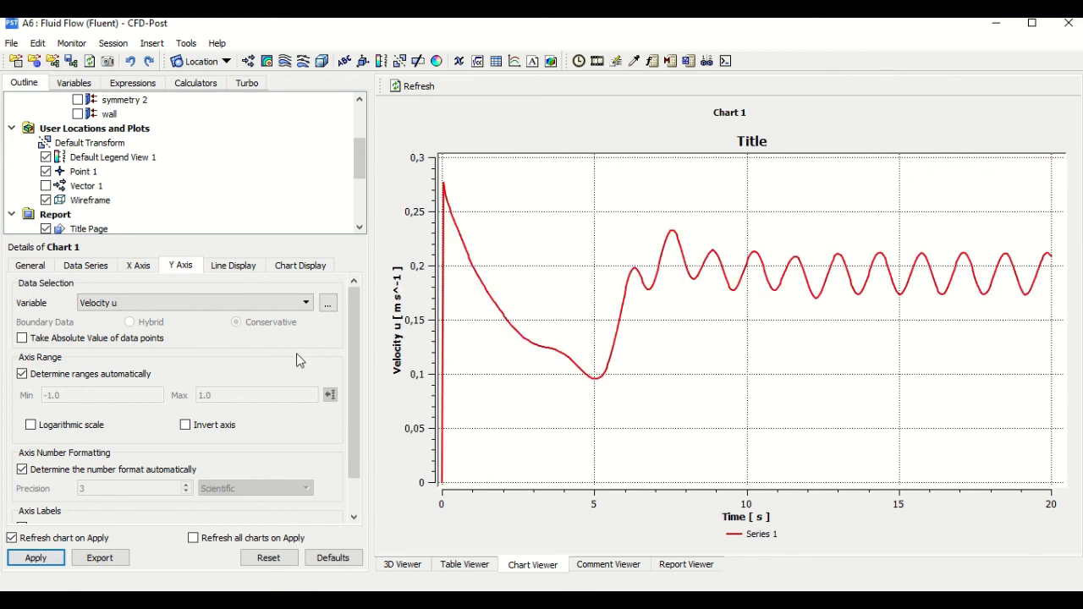
Export the chart data as a comma-separated values file named velocity u in the Vortex Von Karman folder.
left_click(95, 558)
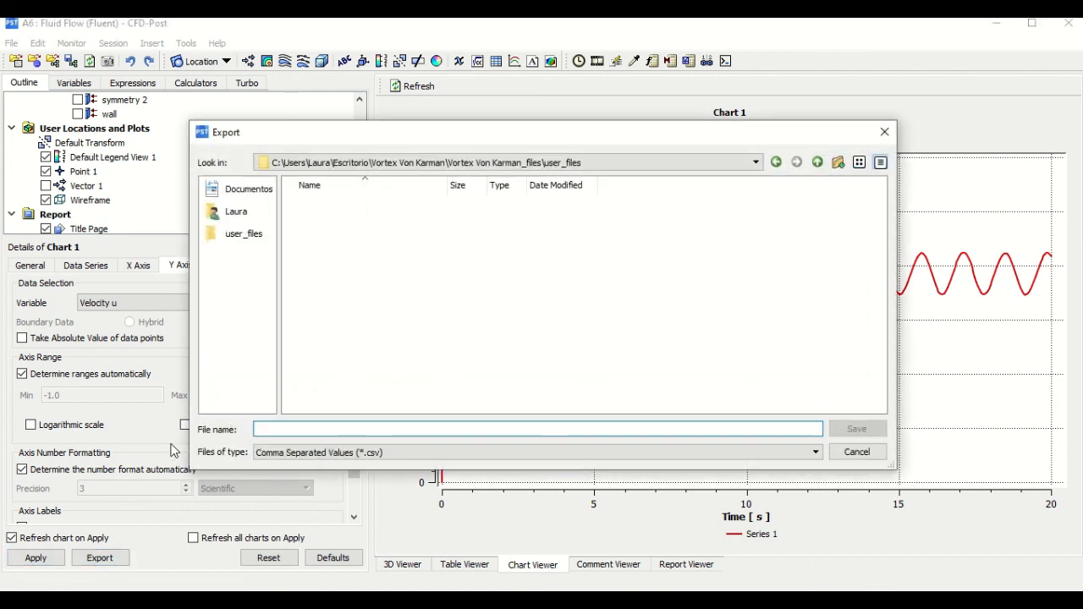
type("city u")
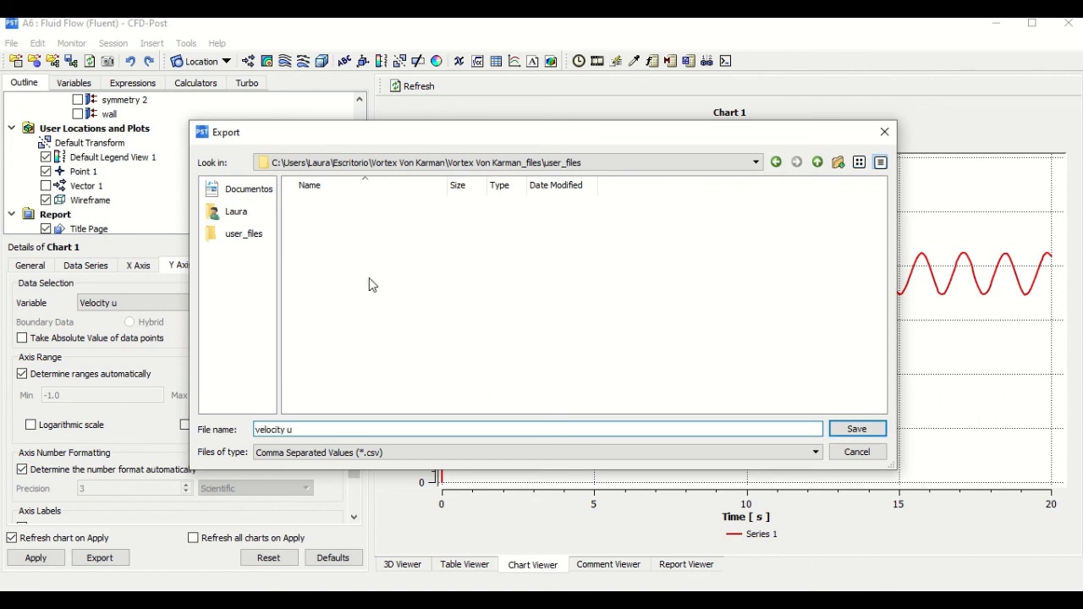
left_click(379, 172)
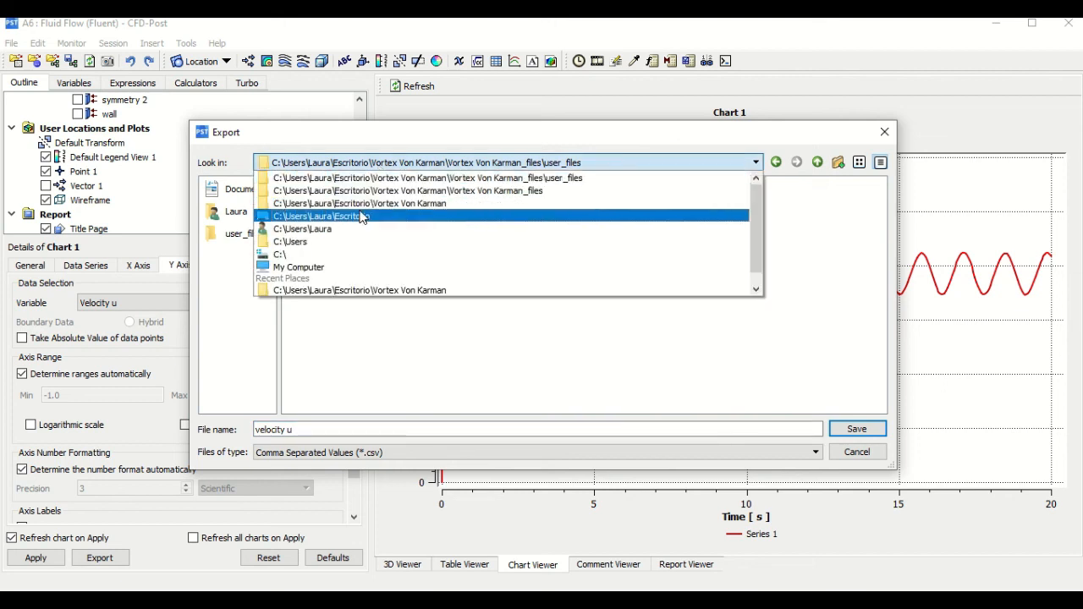
left_click(362, 210)
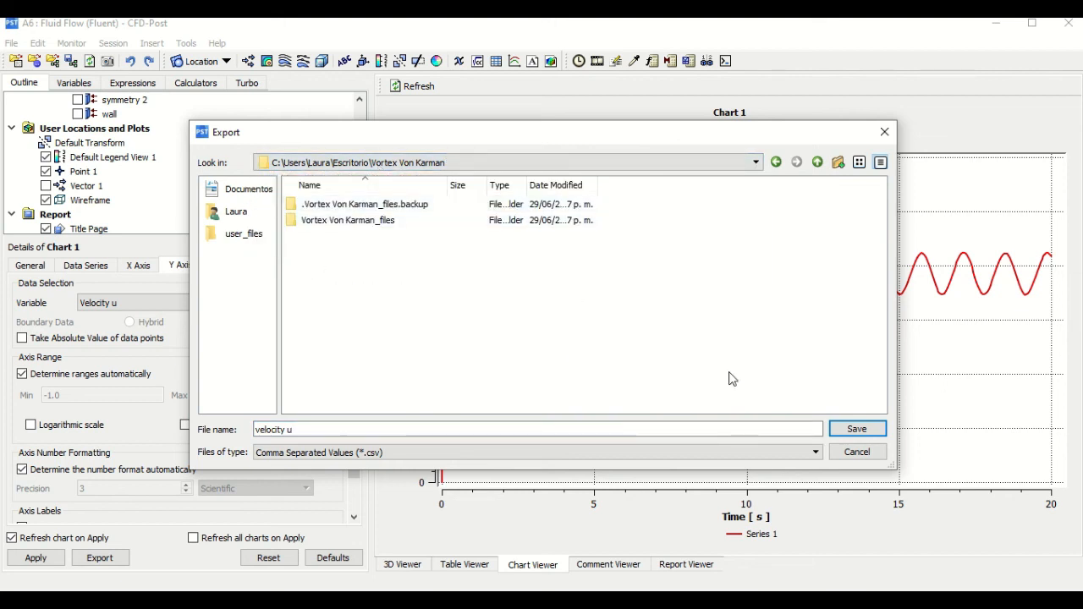
left_click(858, 428)
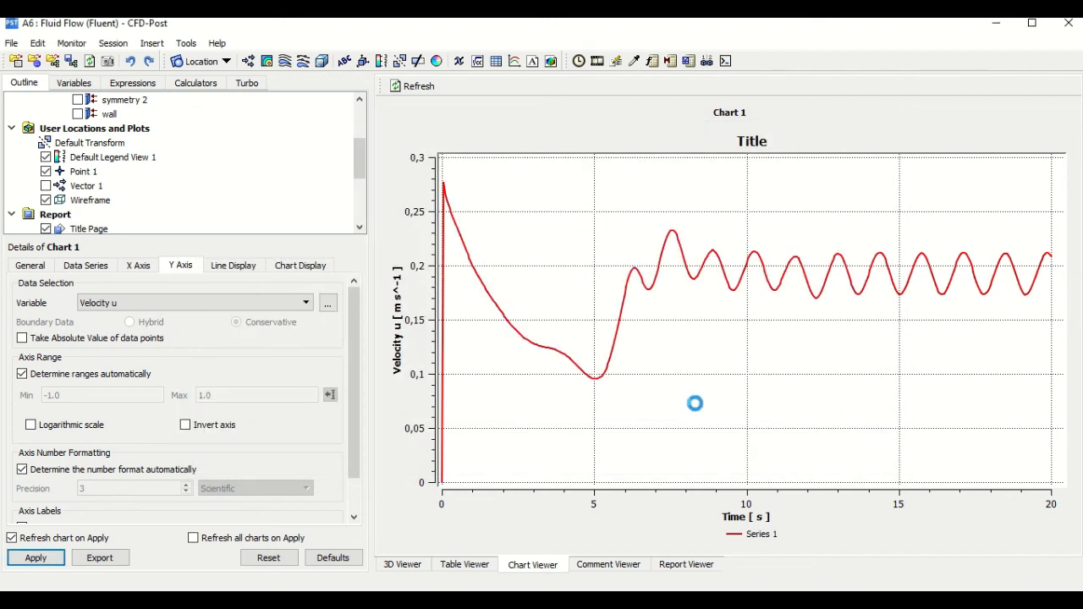
Switch to the Vortex Von Karman folder in File Explorer and open the velocity u file in Excel.
mouse_move(412, 602)
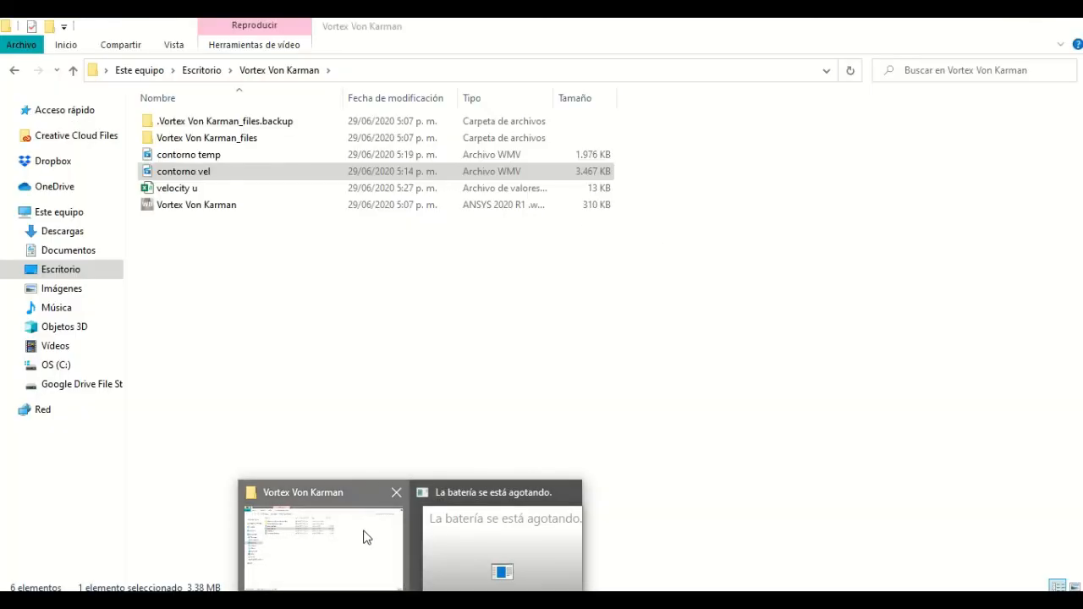
left_click(364, 537)
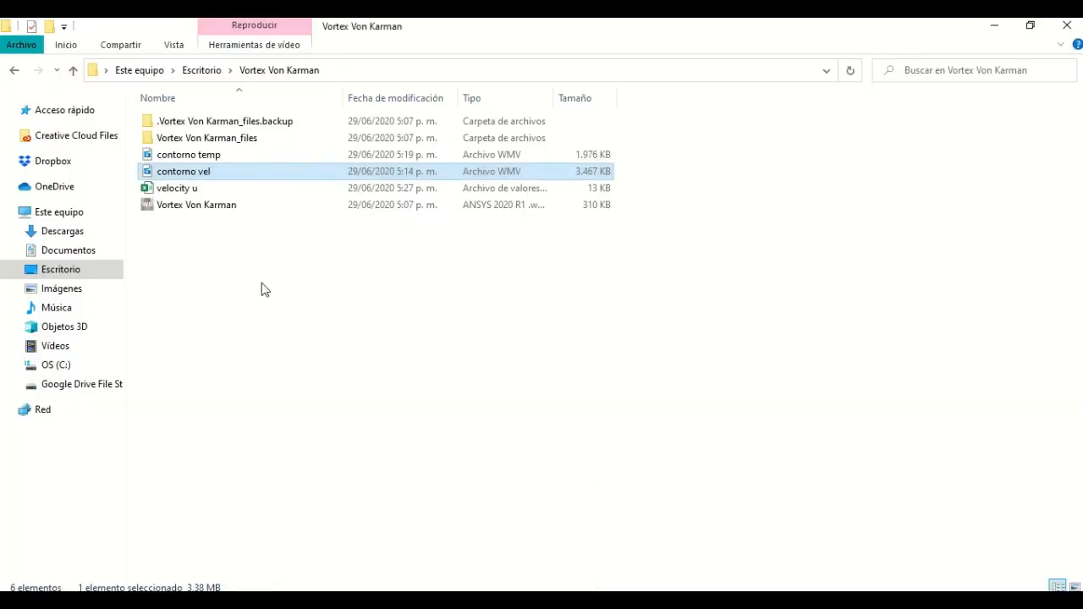
left_click(197, 193)
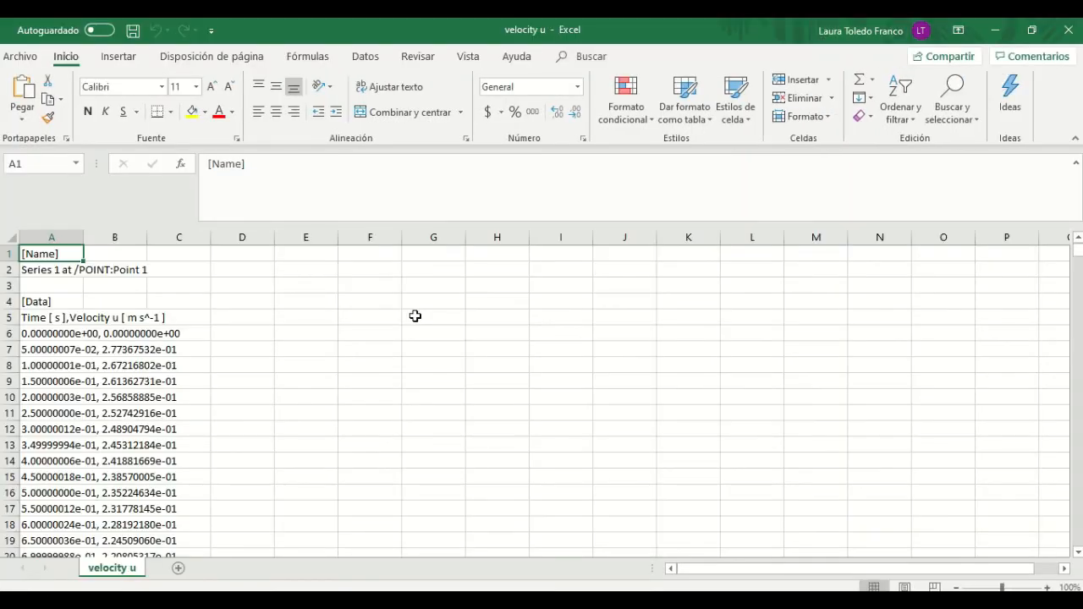
Split cells A1 to A406 into separate time and velocity columns with Text to Columns, using delimited data with comma added as separator.
key("shift+Down")
key("shift+Down")
key("shift+Down")
key("shift+Down")
key("shift+Down")
key("shift+Down")
key("shift+Down")
key("shift+Down")
key("shift+Down")
key("shift+Down")
key("shift+Down")
key("shift+Down")
key("shift+Down")
key("shift+Down")
key("shift+Down")
key("shift+Down")
key("shift+Down")
key("shift+Down")
key("shift+Down")
key("shift+Down")
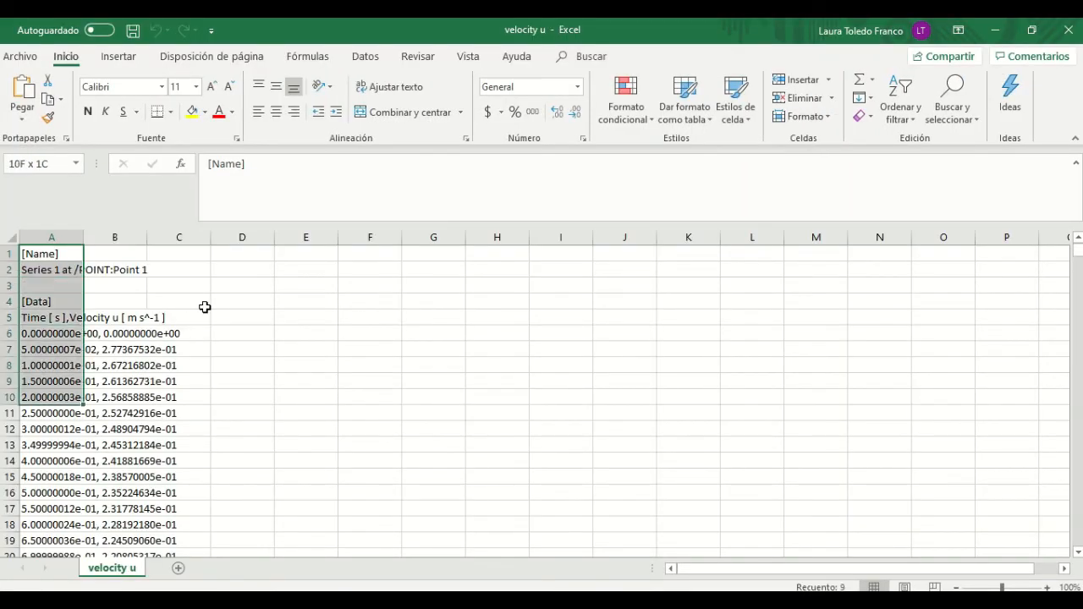
key("shift+Down")
key("shift+Down")
key("shift+Down")
key("shift+Down")
key("shift+Down")
key("shift+Down")
key("shift+Down")
key("shift+Down")
key("shift+Down")
key("shift+Down")
key("shift+Down")
key("shift+Down")
key("shift+Down")
key("shift+Down")
key("shift+Down")
key("shift+Down")
key("shift+Down")
key("shift+Down")
key("shift+Down")
key("shift+Down")
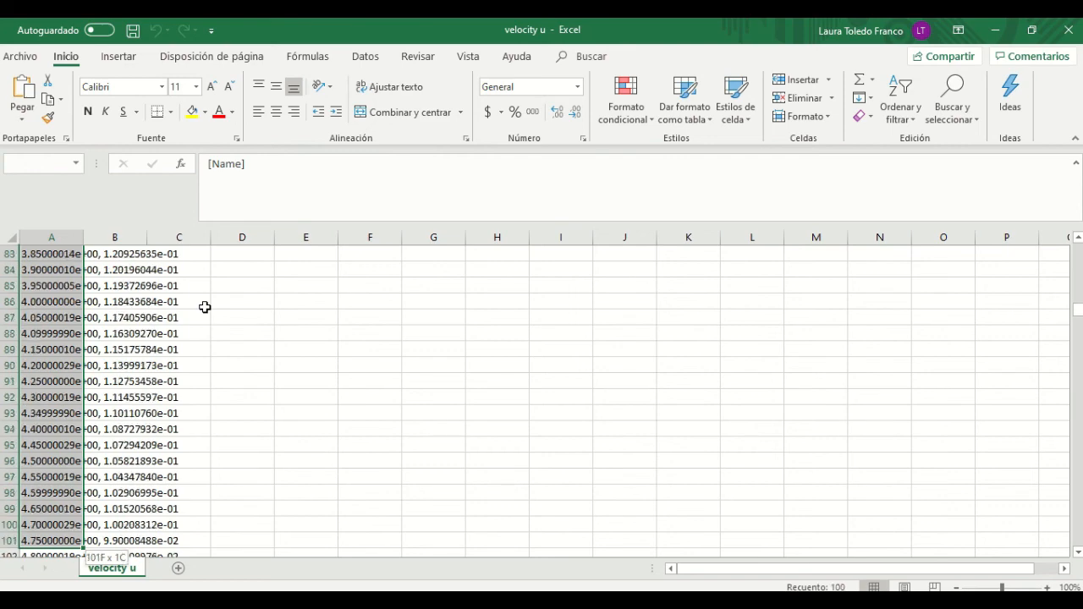
key("shift+Down")
key("shift+Down")
key("shift+Down")
key("shift+Down")
key("shift+Down")
key("shift+Down")
key("shift+Down")
key("shift+Down")
key("shift+Down")
key("shift+Down")
key("shift+Down")
key("shift+Down")
key("shift+Down")
key("shift+Down")
key("shift+Down")
key("shift+Down")
key("shift+Down")
key("shift+Down")
key("shift+Down")
key("shift+Down")
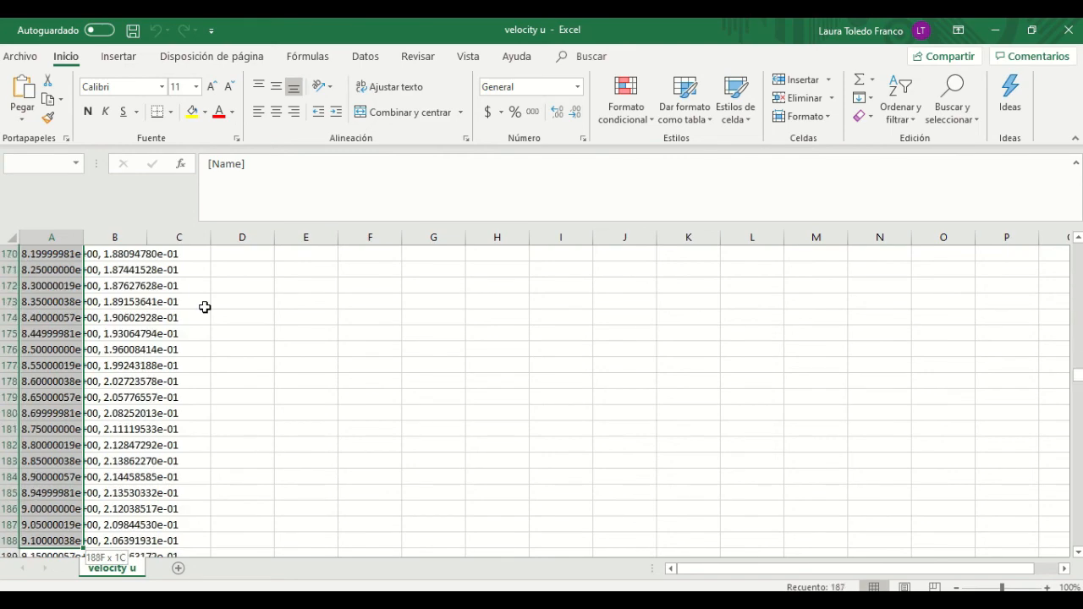
key("shift+Down")
key("shift+Down")
key("shift+Down")
key("shift+Down")
key("shift+Down")
key("shift+Down")
key("shift+Down")
key("shift+Down")
key("shift+Down")
key("shift+Down")
key("shift+Down")
key("shift+Down")
key("shift+Down")
key("shift+Down")
key("shift+Down")
key("shift+Down")
key("shift+Down")
key("shift+Down")
key("shift+Down")
key("shift+Down")
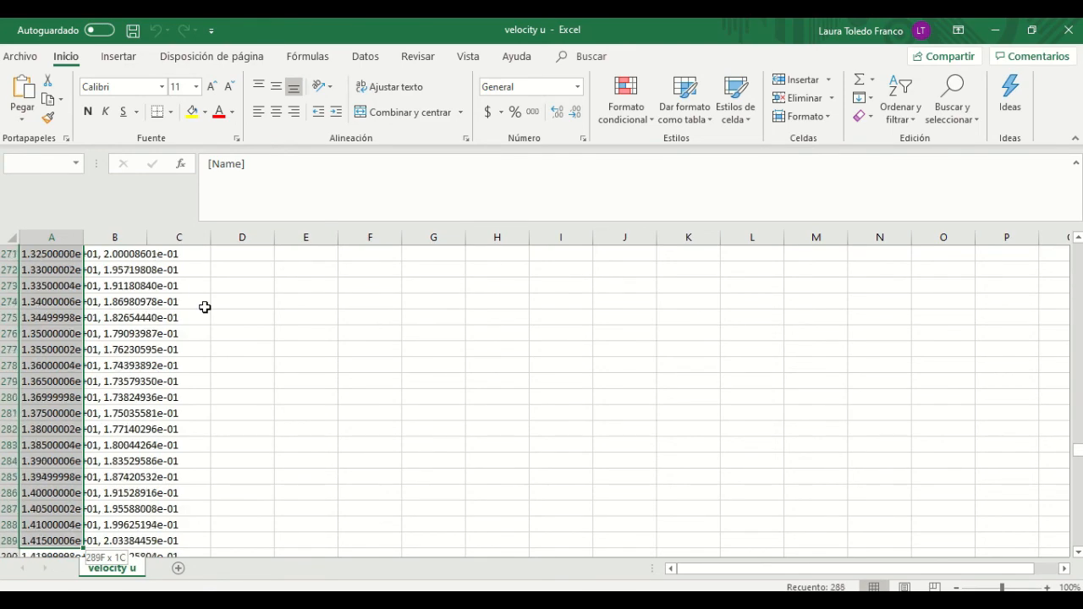
key("shift+Down")
key("shift+Down")
key("shift+Down")
key("shift+Down")
key("shift+Down")
key("shift+Down")
key("shift+Down")
key("shift+Down")
key("shift+Down")
key("shift+Down")
key("shift+Down")
key("shift+Down")
key("shift+Down")
key("shift+Down")
key("shift+Down")
key("shift+Down")
key("shift+Down")
key("shift+Down")
key("shift+Down")
key("shift+Down")
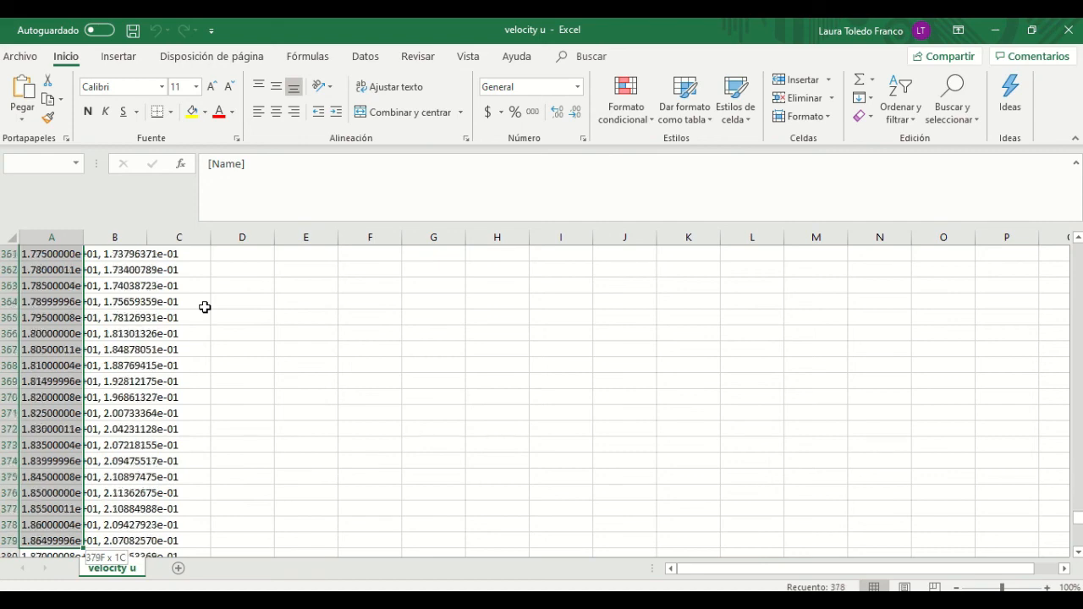
key("shift+Up")
key("shift+Up")
key("shift+Up")
key("shift+Up")
key("shift+Up")
key("shift+Up")
key("shift+Up")
key("shift+Up")
key("shift+Up")
key("shift+Up")
key("shift+Up")
key("shift+Up")
key("shift+Up")
key("shift+Up")
key("shift+Up")
key("shift+Up")
key("shift+Up")
key("shift+Up")
key("shift+Up")
key("shift+Up")
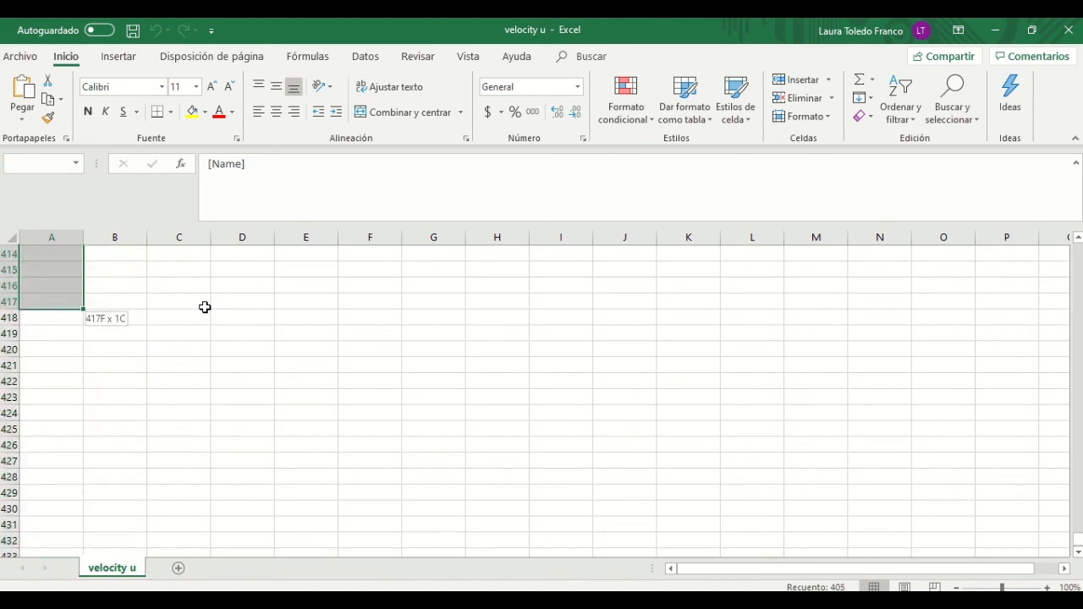
key("shift+Up")
key("shift+Up")
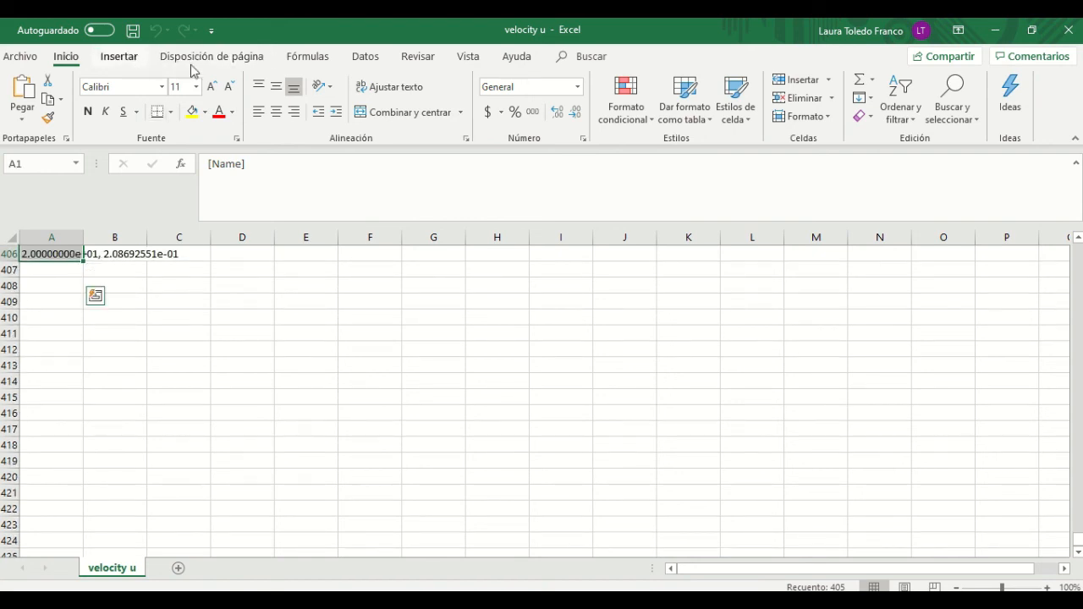
left_click(367, 56)
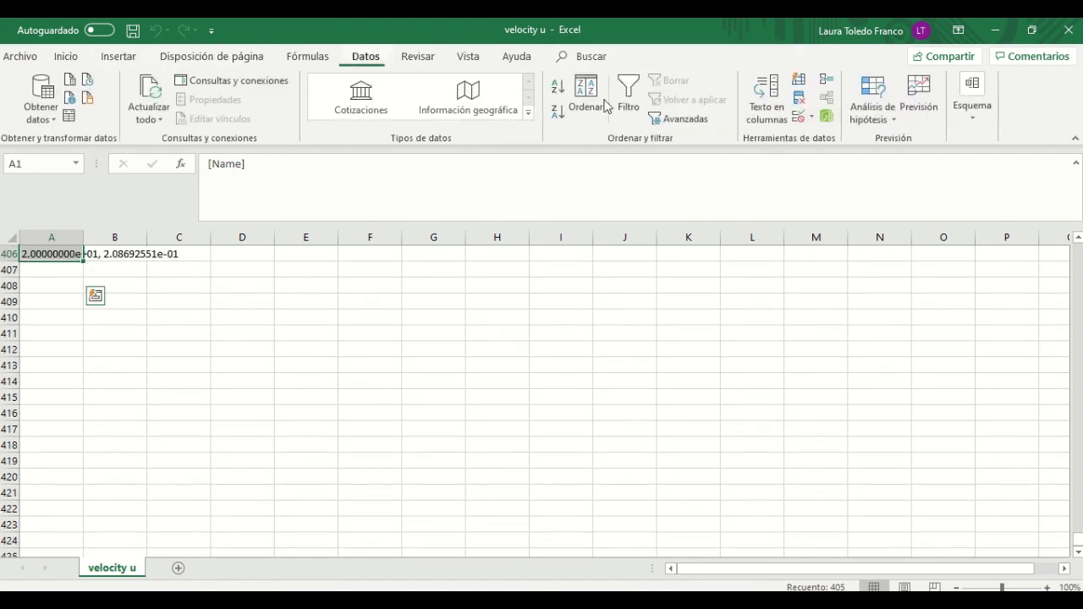
left_click(770, 114)
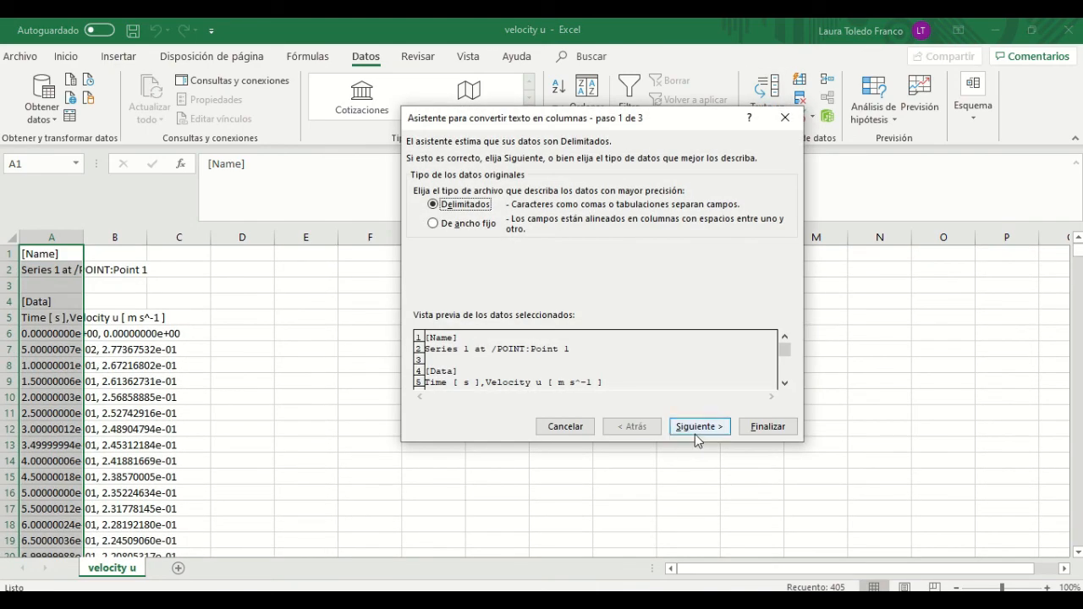
left_click(694, 426)
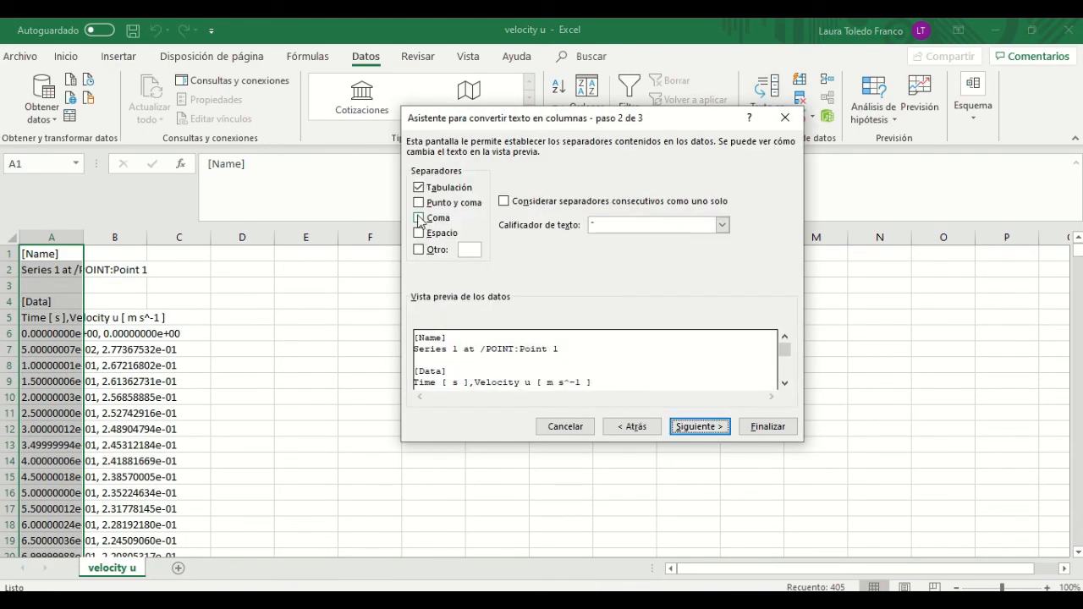
left_click(419, 218)
left_click(686, 433)
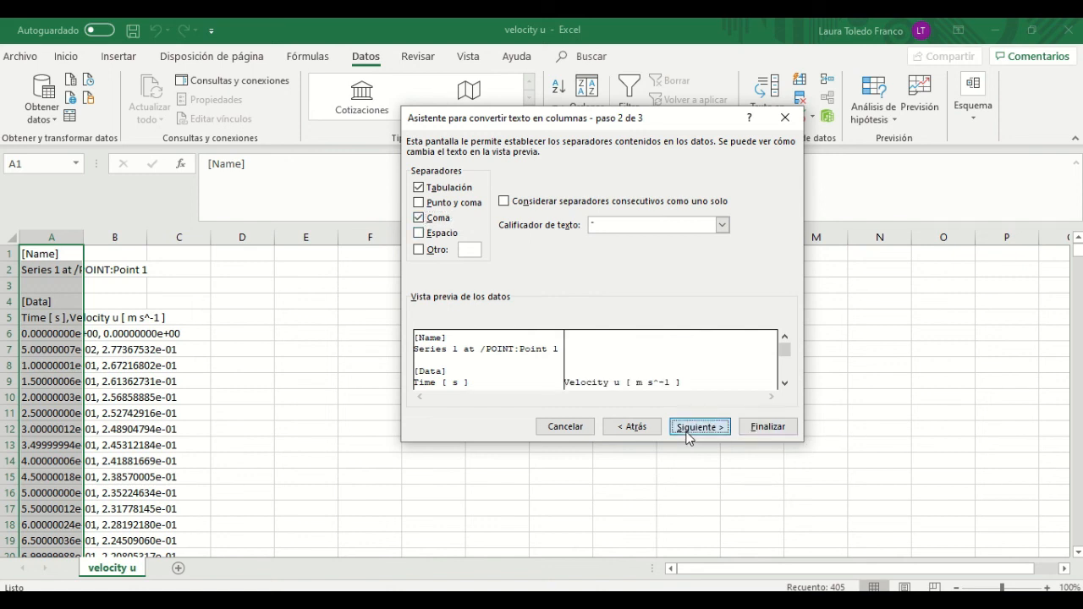
left_click(767, 427)
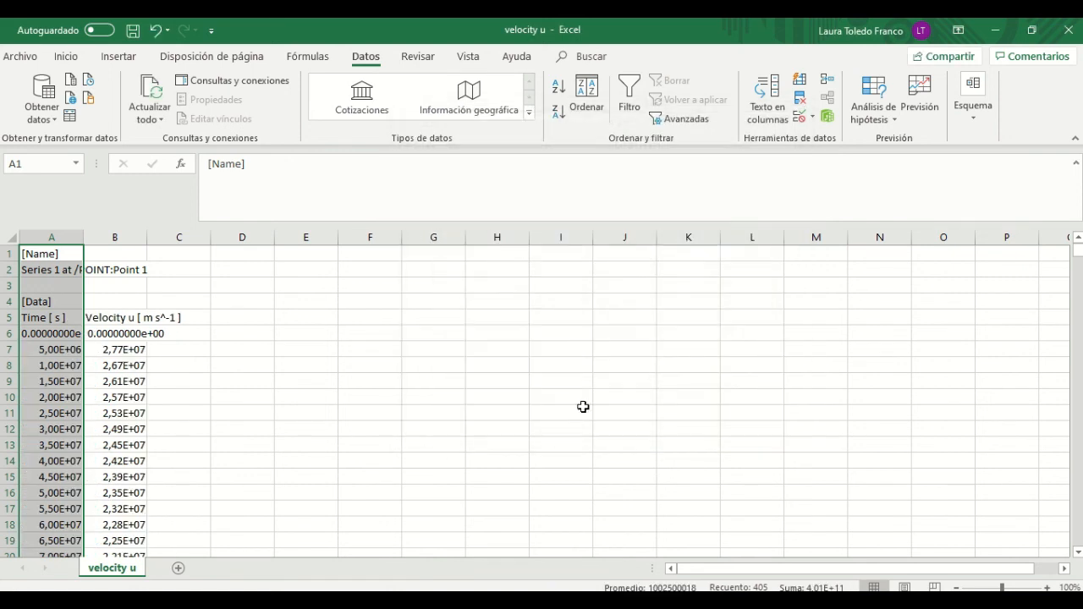
left_click(325, 297)
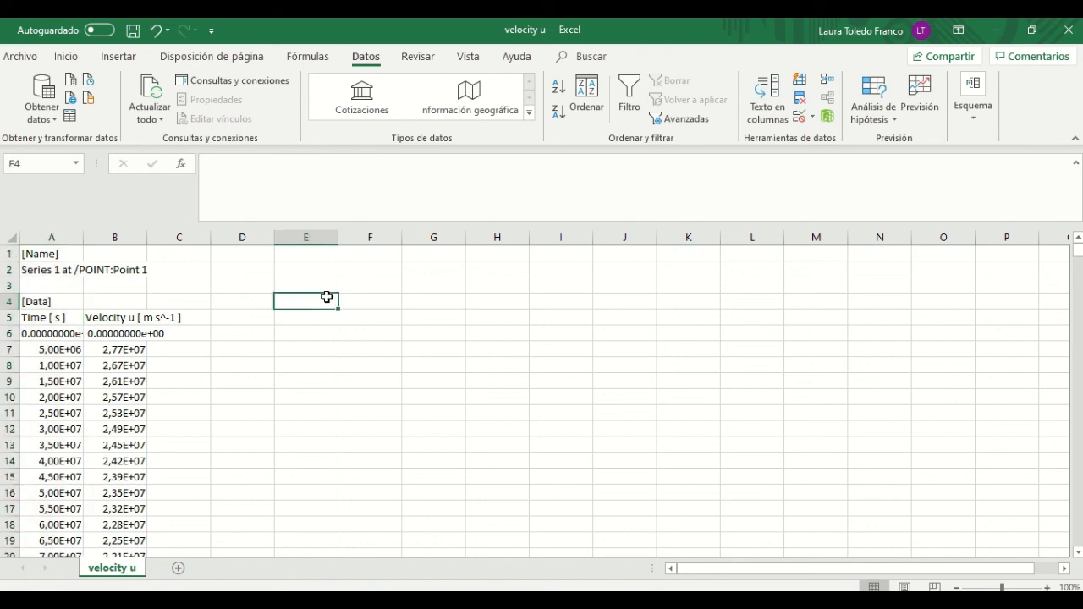
Insert a scatter chart with straight lines and markers and add a data series named from cell B5.
left_click(136, 56)
left_click(422, 116)
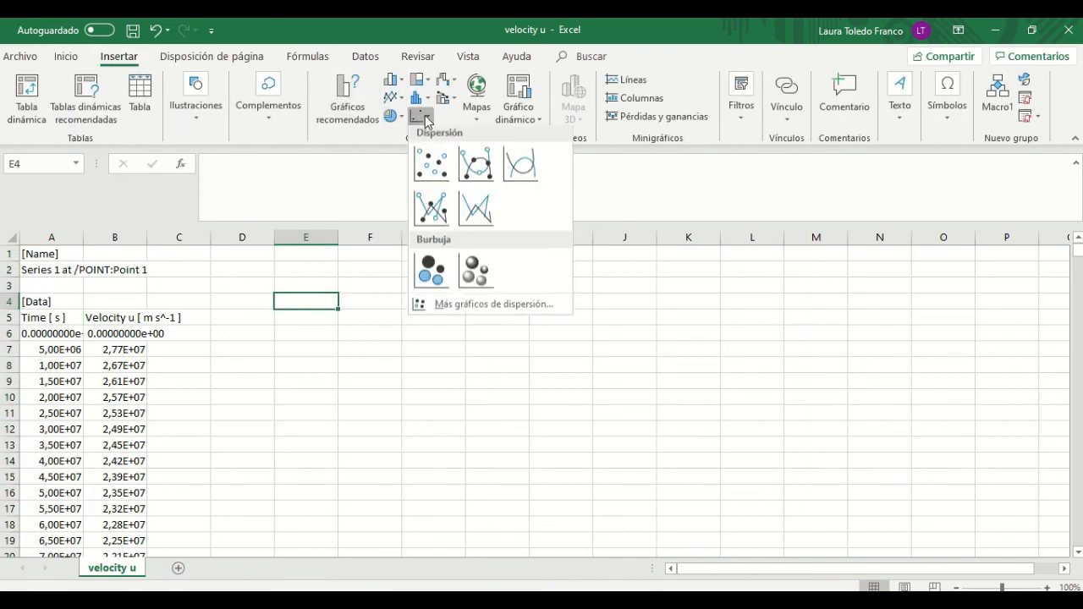
left_click(431, 208)
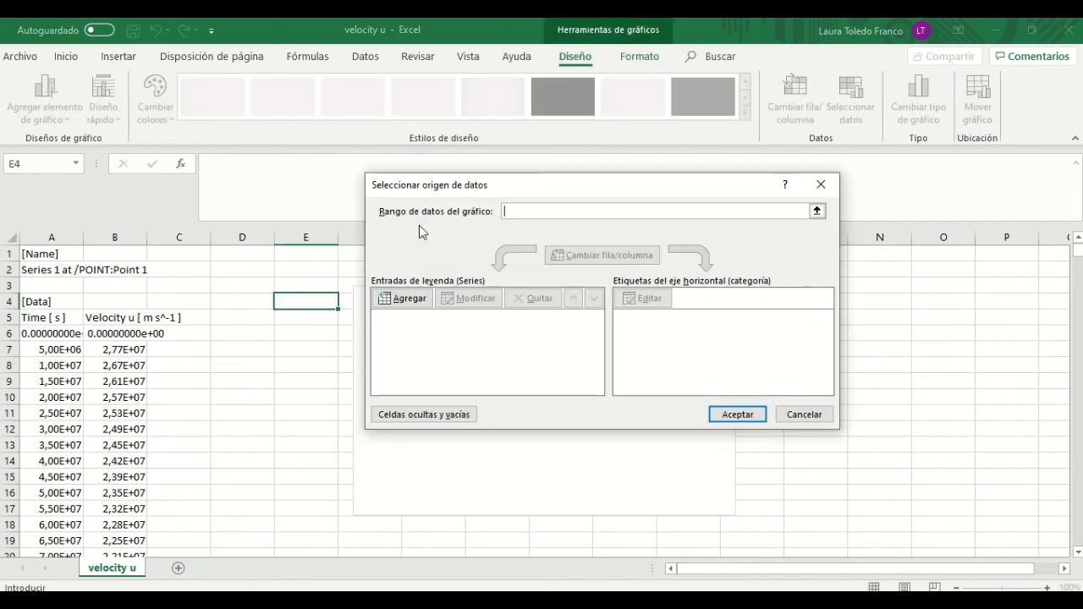
left_click(404, 297)
left_click(105, 317)
Set the series X values to the time data in cells A6 to A406.
left_click(630, 305)
left_click(51, 335)
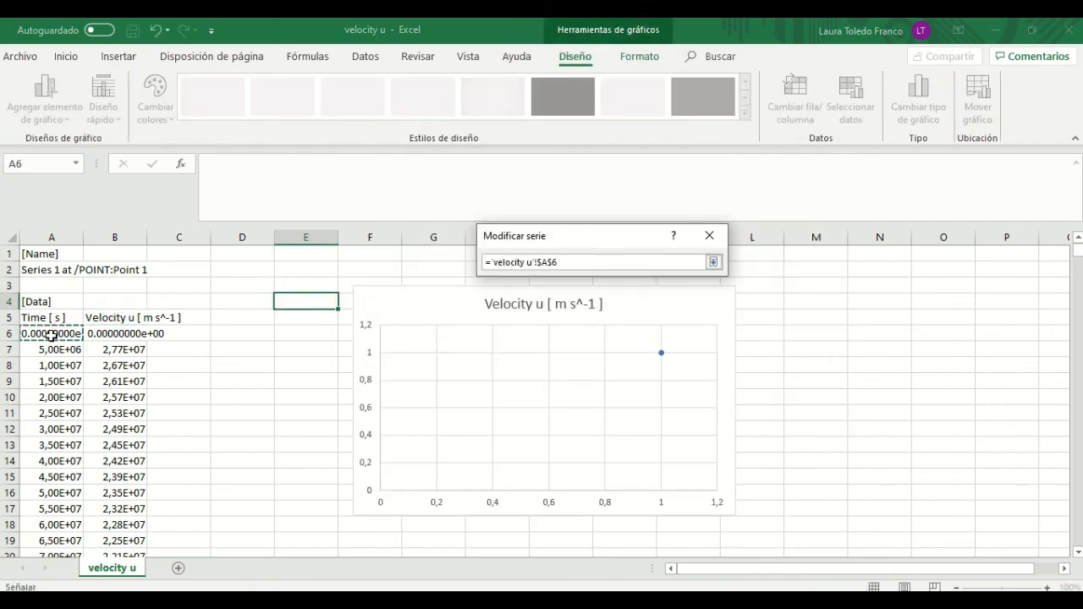
key("shift+Down")
key("shift+Down")
key("shift+Down")
key("shift+Down")
key("shift+Down")
key("shift+Down")
key("shift+Down")
key("shift+Down")
key("shift+Down")
key("shift+Down")
key("shift+Down")
key("shift+Down")
key("shift+Down")
key("shift+Down")
key("shift+Down")
key("shift+Down")
key("shift+Down")
key("shift+Down")
key("shift+Down")
key("shift+Down")
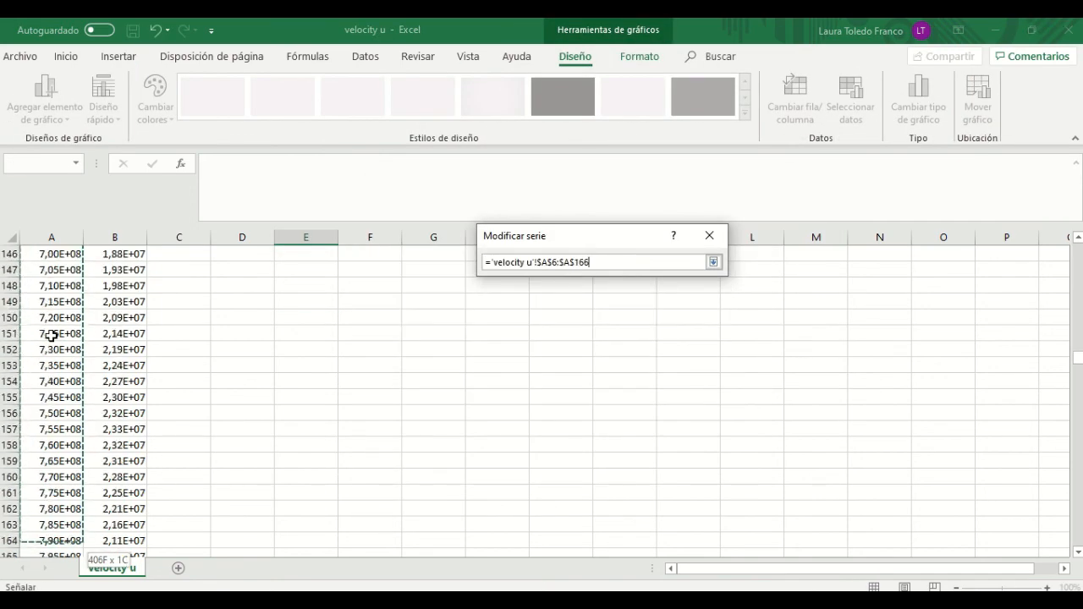
key("shift+Down")
key("shift+Down")
key("shift+Down")
key("shift+Down")
key("shift+Down")
key("shift+Down")
key("shift+Down")
key("shift+Down")
key("shift+Down")
key("shift+Down")
key("shift+Down")
key("shift+Down")
key("shift+Down")
key("shift+Down")
key("shift+Down")
key("shift+Down")
key("shift+Down")
key("shift+Down")
key("shift+Down")
key("shift+Down")
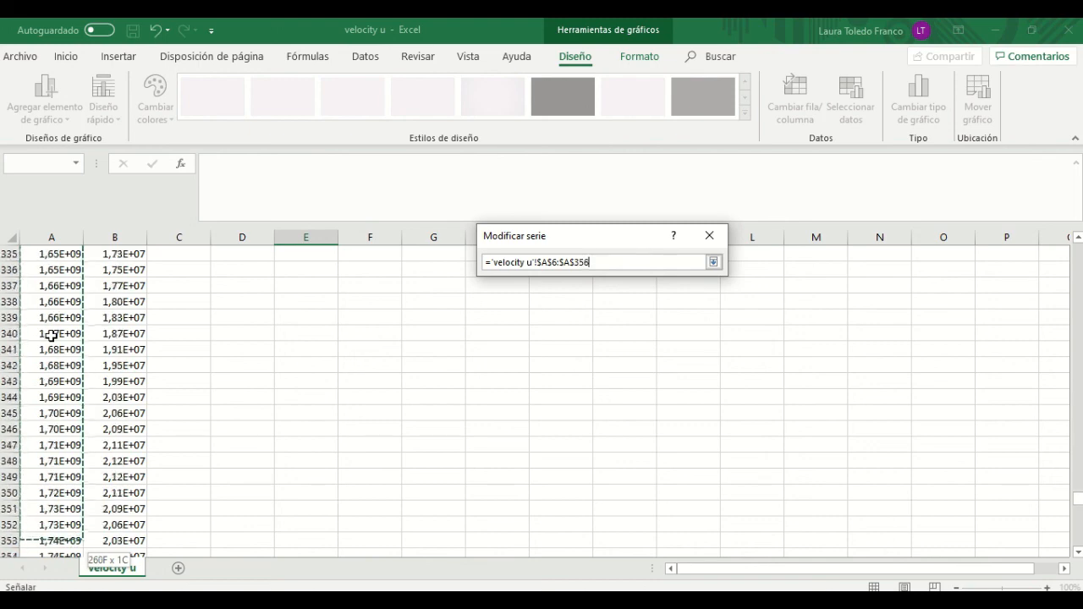
key("shift+Down")
key("shift+Down")
key("shift+Down")
key("shift+Down")
key("shift+Down")
key("shift+Down")
key("shift+Down")
key("shift+Down")
key("shift+Down")
key("shift+Down")
key("shift+Down")
key("shift+Down")
key("shift+Down")
key("shift+Down")
key("shift+Down")
key("shift+Down")
key("shift+Down")
key("shift+Down")
key("shift+Down")
key("shift+Down")
left_click(713, 262)
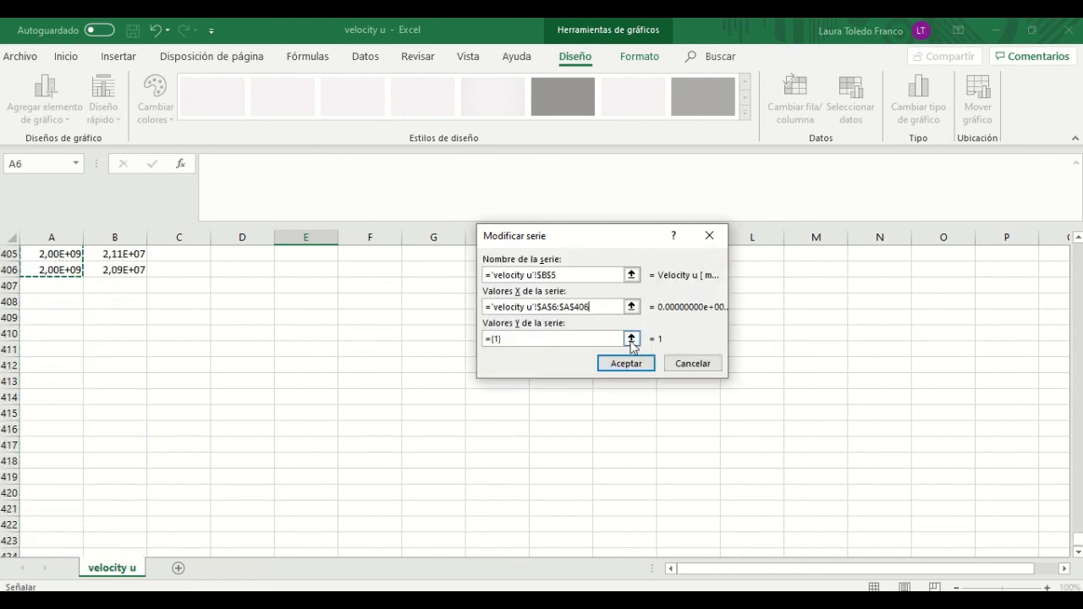
Set the series Y values to the velocity data in cells B6 to B406 and accept the chart's data source.
left_click(631, 339)
left_click(123, 270)
key("shift+Up")
key("shift+Up")
key("shift+Up")
key("shift+Up")
key("shift+Up")
key("shift+Up")
key("shift+Up")
key("shift+Up")
key("shift+Up")
key("shift+Up")
key("shift+Up")
key("shift+Up")
key("shift+Up")
key("shift+Up")
key("shift+Up")
key("shift+Up")
key("shift+Up")
key("shift+Up")
key("shift+Up")
key("shift+Up")
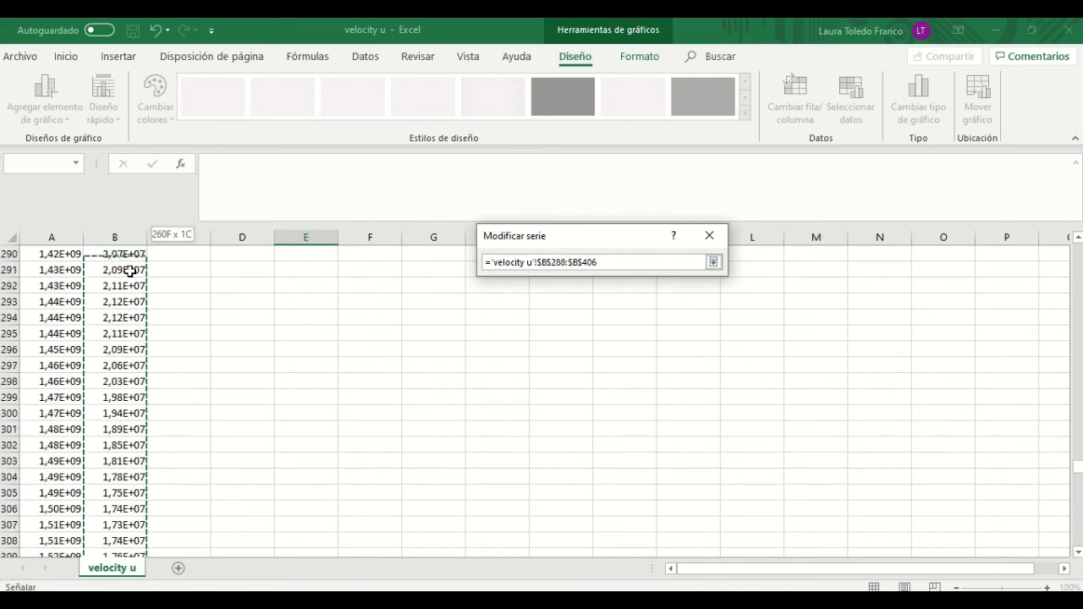
key("shift+Up")
key("shift+Up")
key("shift+Up")
key("shift+Up")
key("shift+Up")
key("shift+Up")
key("shift+Up")
key("shift+Up")
key("shift+Up")
key("shift+Up")
key("shift+Up")
key("shift+Up")
key("shift+Up")
key("shift+Up")
key("shift+Up")
key("shift+Up")
key("shift+Up")
key("shift+Up")
key("shift+Up")
key("shift+Up")
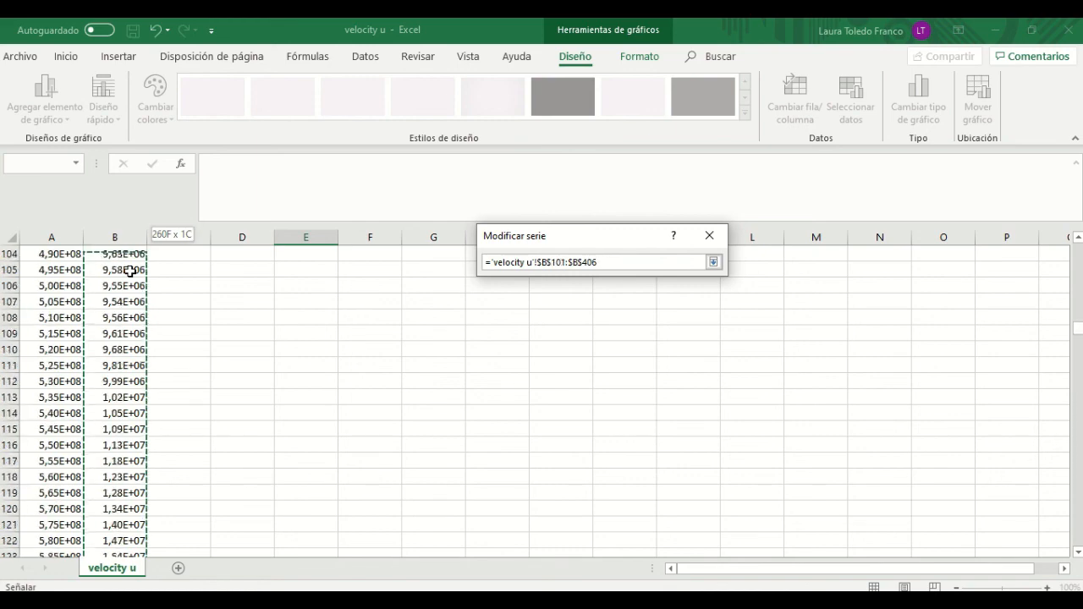
key("shift+Up")
key("shift+Up")
key("shift+Up")
key("shift+Up")
key("shift+Up")
key("shift+Up")
key("shift+Up")
key("shift+Up")
key("shift+Up")
key("shift+Up")
key("shift+Up")
key("shift+Up")
key("shift+Up")
key("shift+Up")
key("shift+Up")
key("shift+Up")
key("shift+Up")
key("shift+Up")
key("shift+Up")
key("shift+Up")
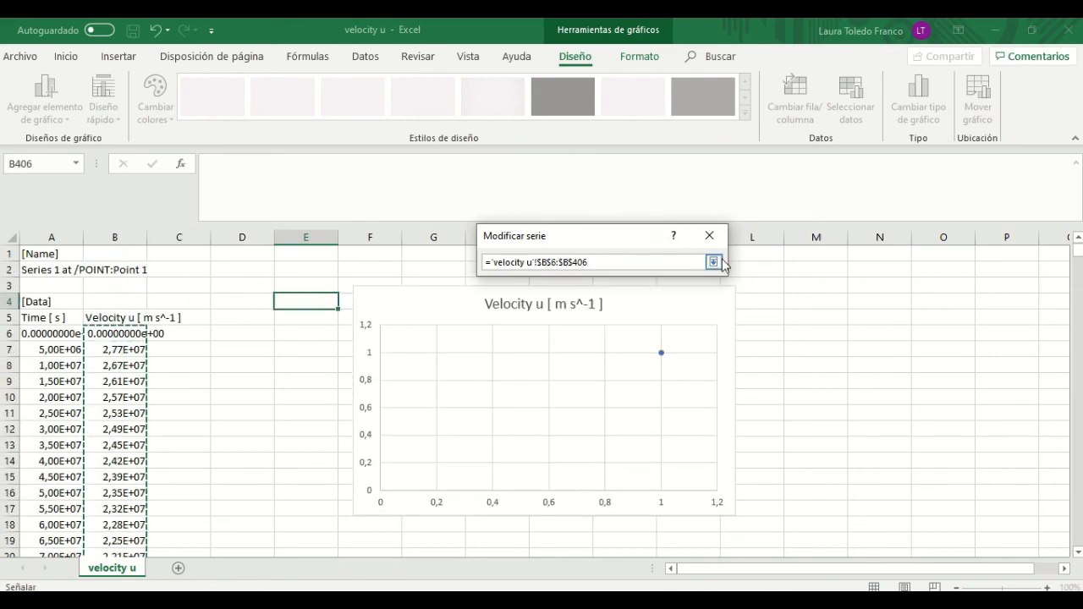
left_click(714, 262)
left_click(633, 363)
left_click(735, 416)
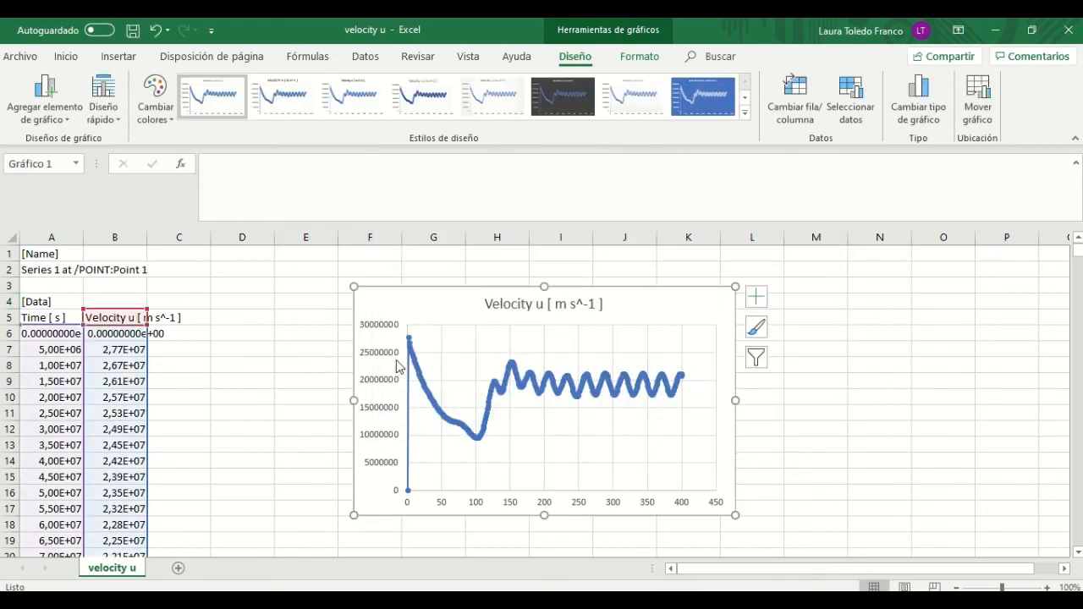
left_click(321, 371)
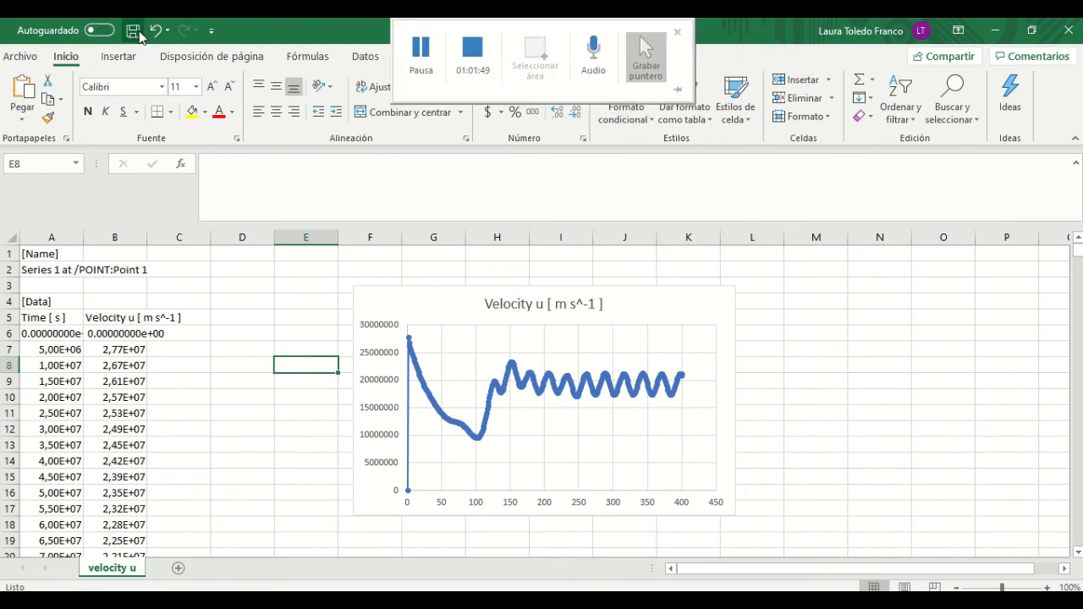
Close the velocity u workbook, switch to ANSYS Workbench and save the Vortex Von Karman project.
left_click(1064, 31)
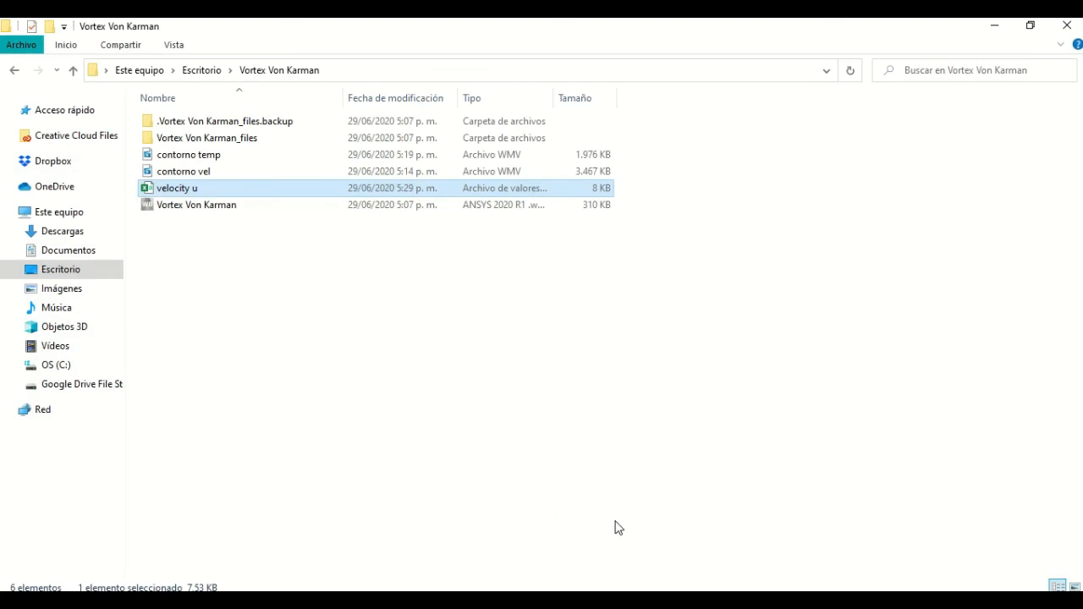
left_click(756, 536)
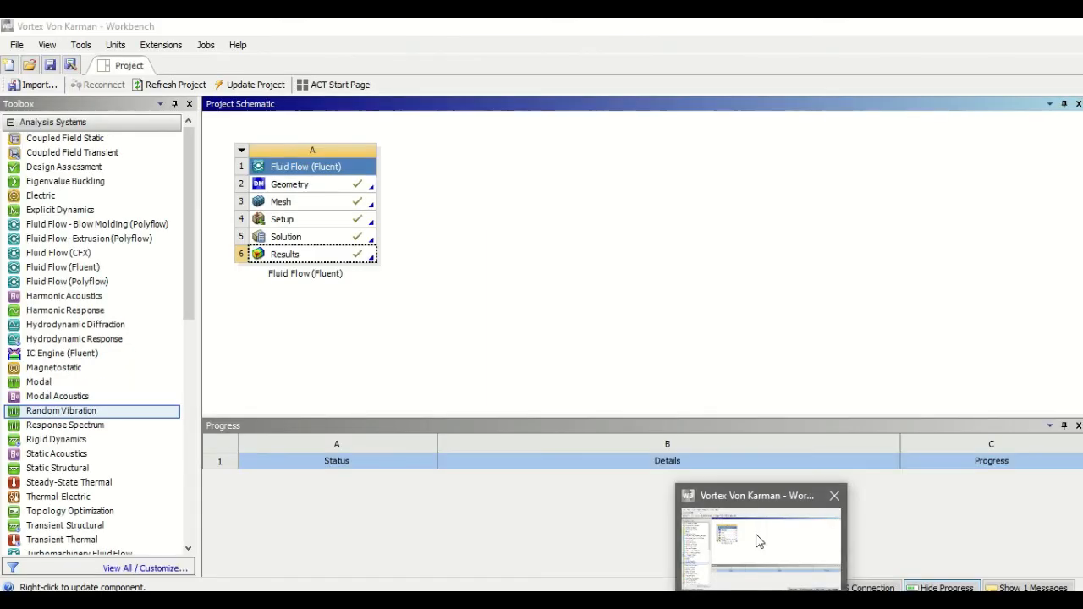
left_click(51, 66)
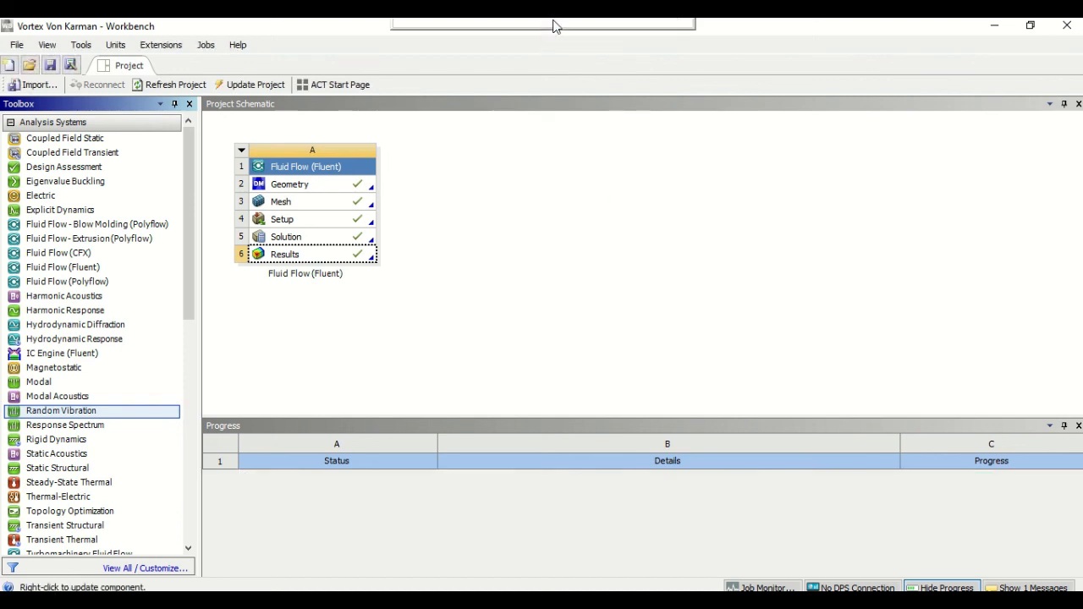
mouse_move(555, 26)
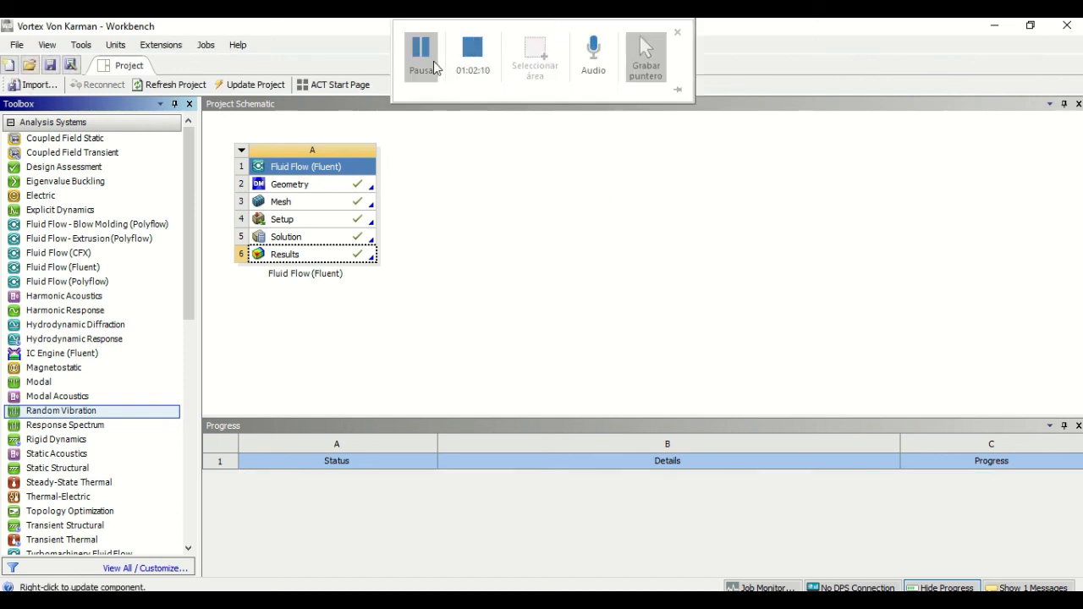